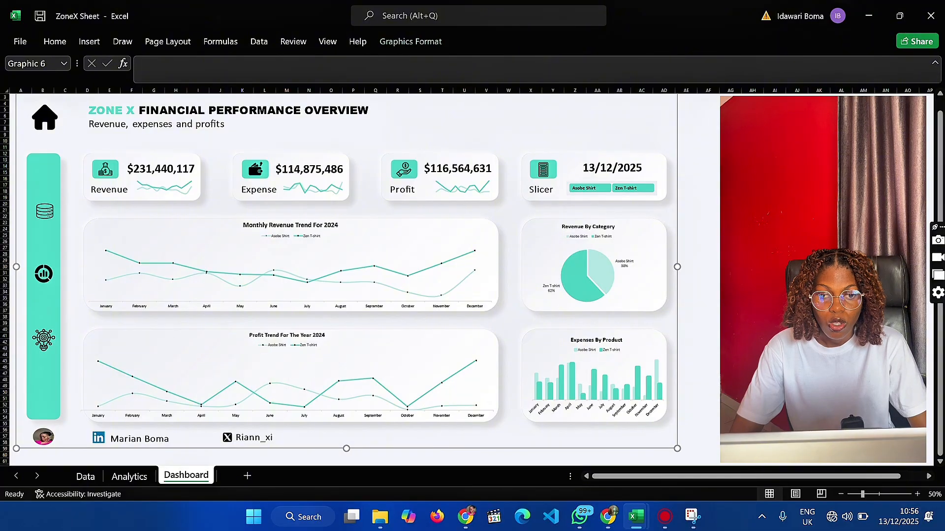
Follow the dashboard's database icon to view the source data sheet, and return to the Dashboard sheet
left_click(719, 184)
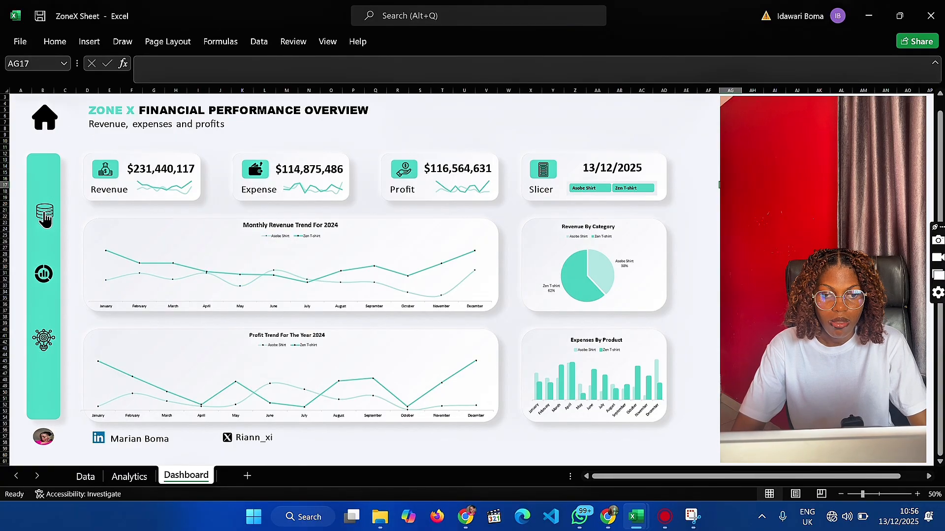
left_click(44, 212)
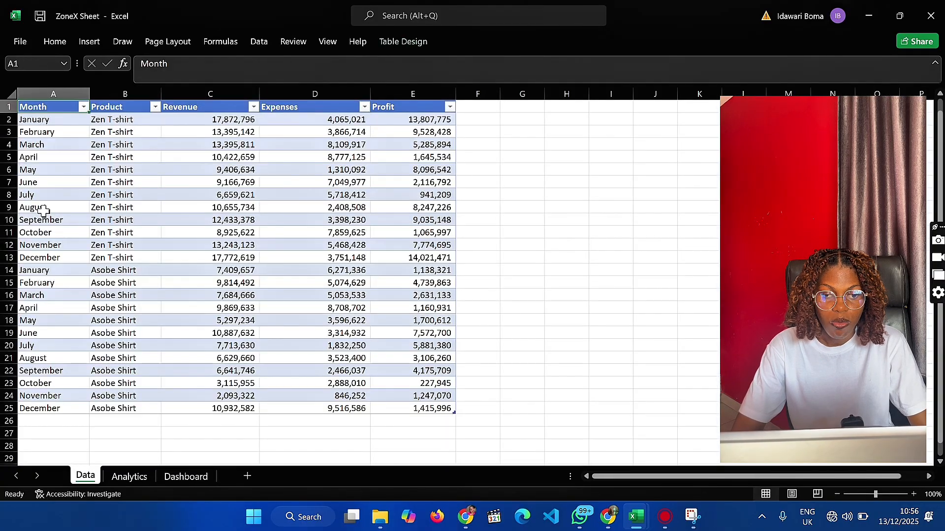
left_click(191, 478)
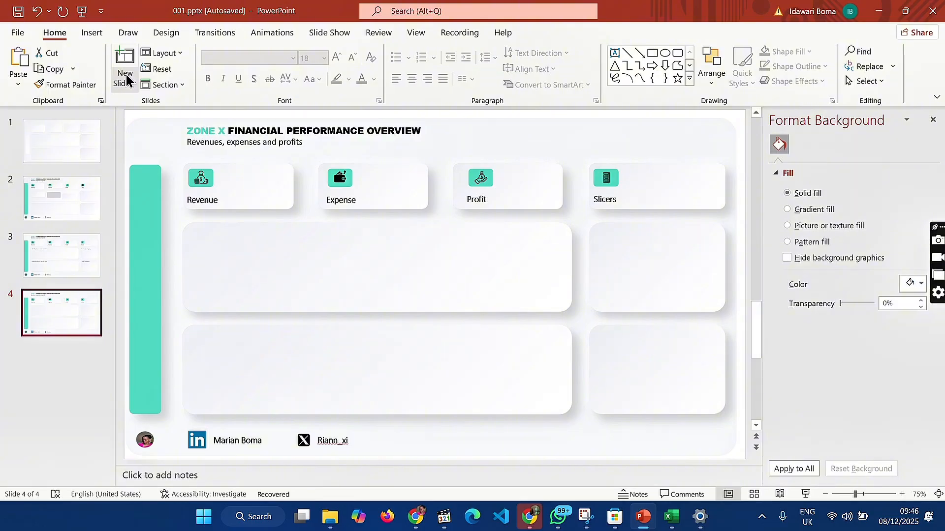
In PowerPoint, add a blank slide after slide 4
left_click(126, 79)
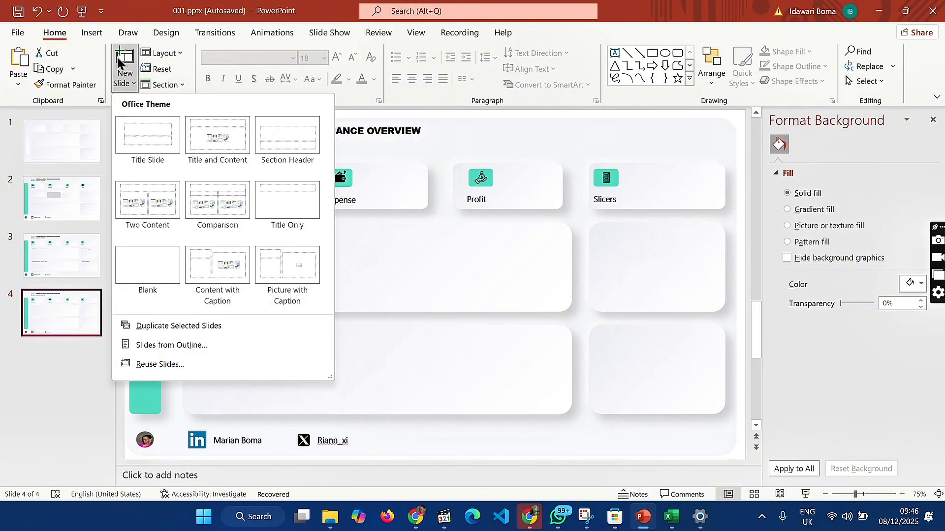
left_click(147, 256)
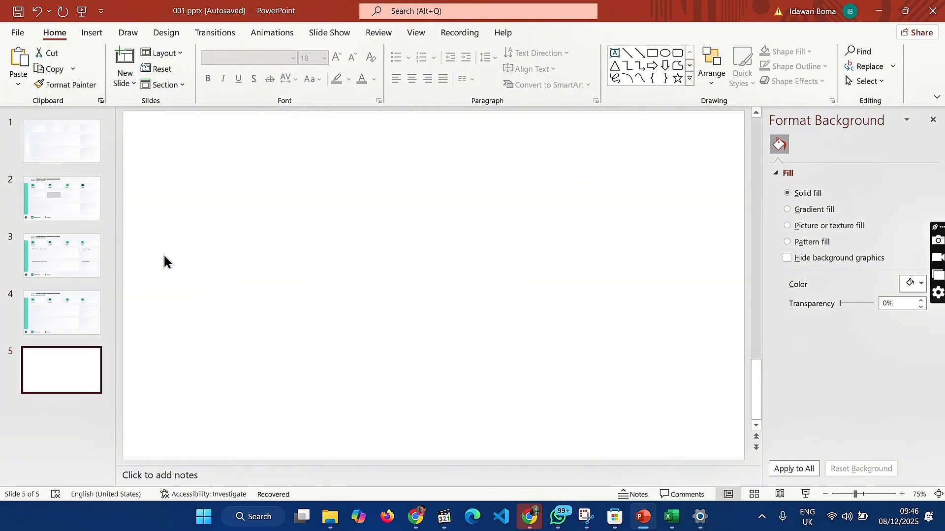
left_click(373, 277)
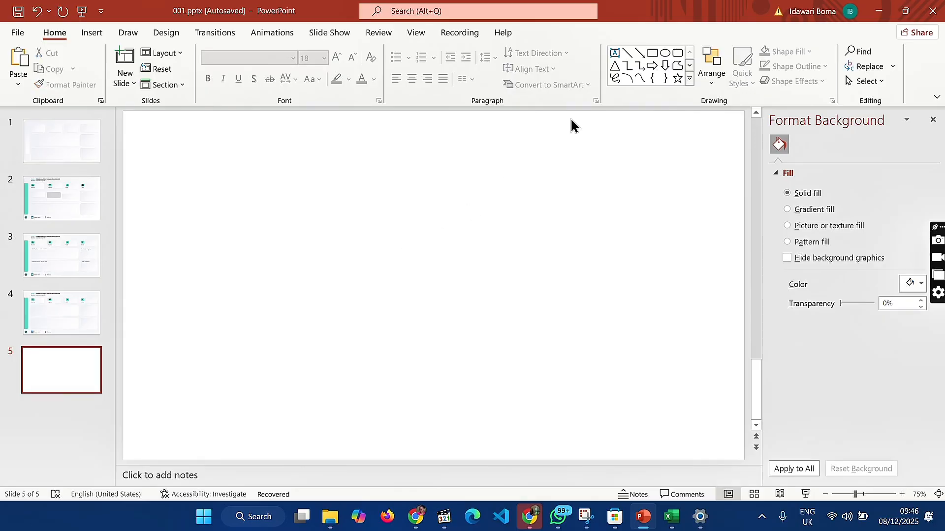
Draw a rounded rectangle near the middle of the blank slide and size it to 2.5 cm high and 6 cm wide
left_click(678, 53)
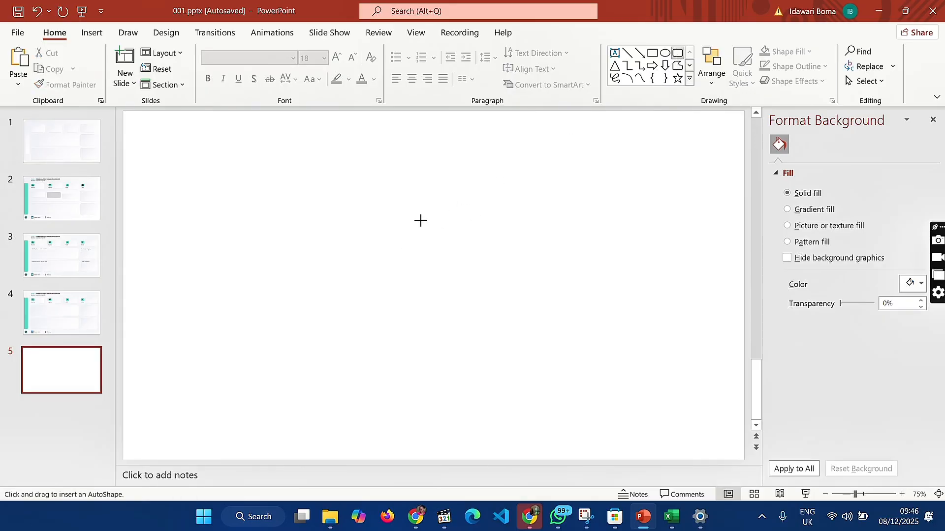
left_click_drag(399, 226, 510, 305)
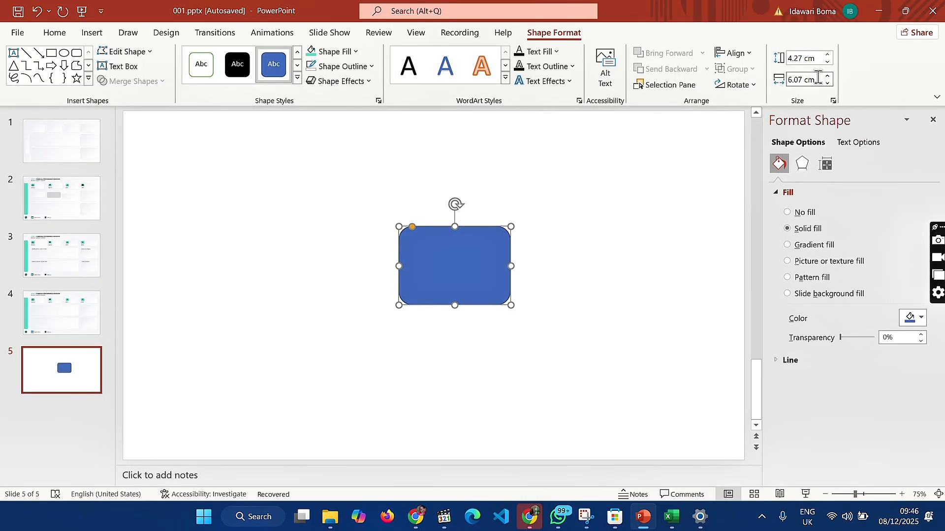
left_click(803, 59)
key("BackSpace")
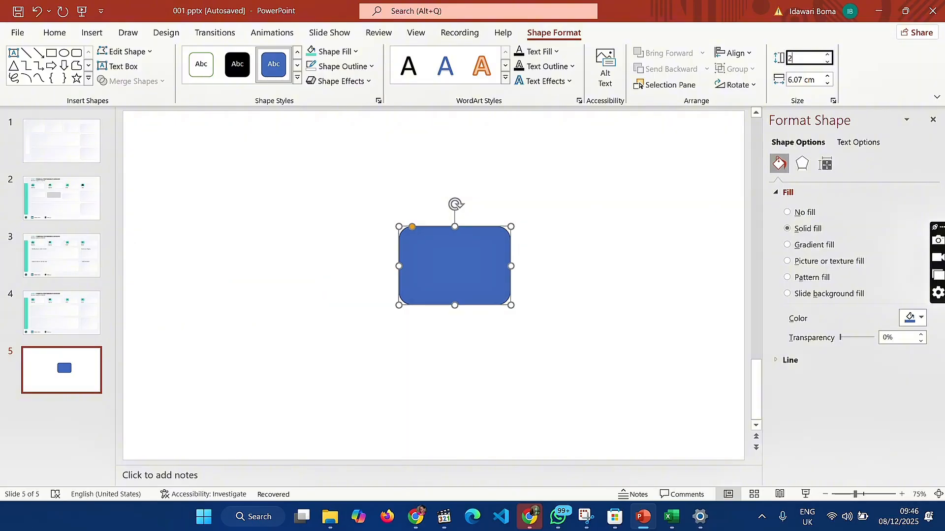
type("2.5")
key("Return")
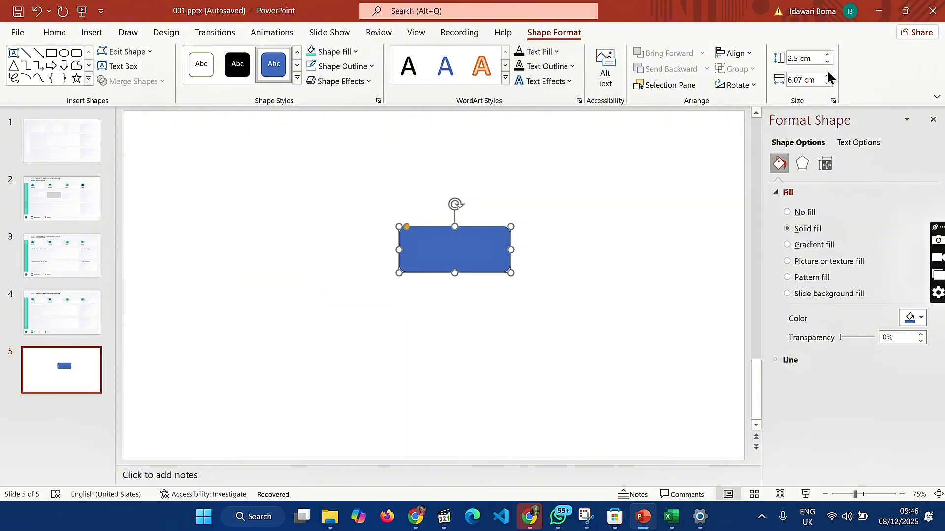
left_click(812, 81)
key("BackSpace")
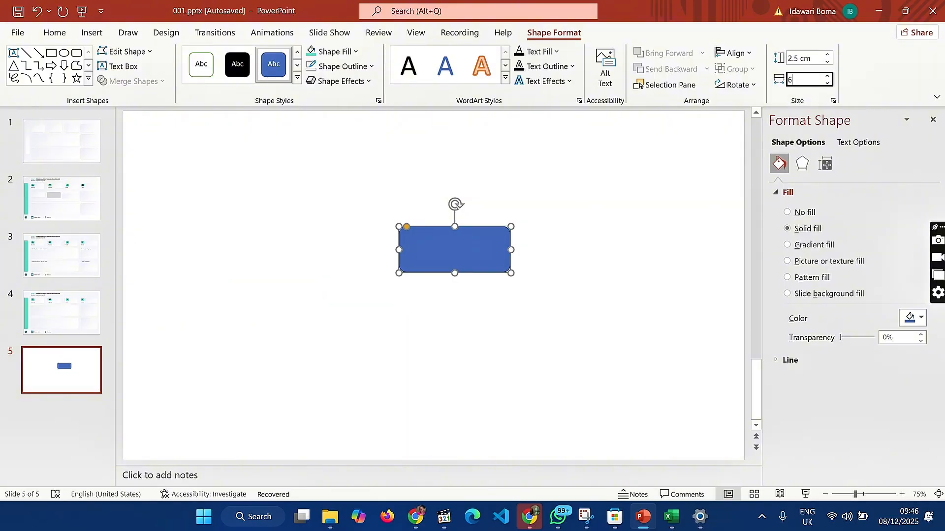
key("Return")
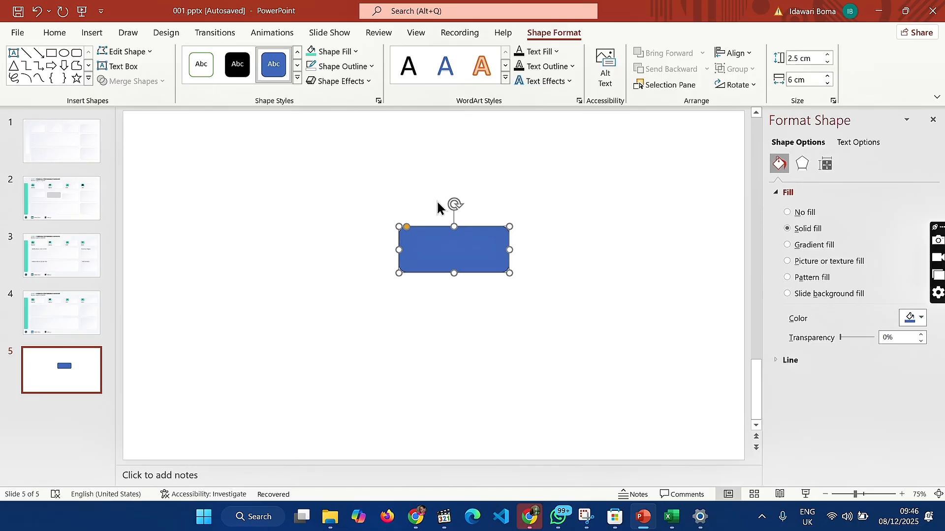
Apply a gradient fill to the rounded rectangle, using custom colour #EDEEF3 for its first gradient stop
left_click(787, 246)
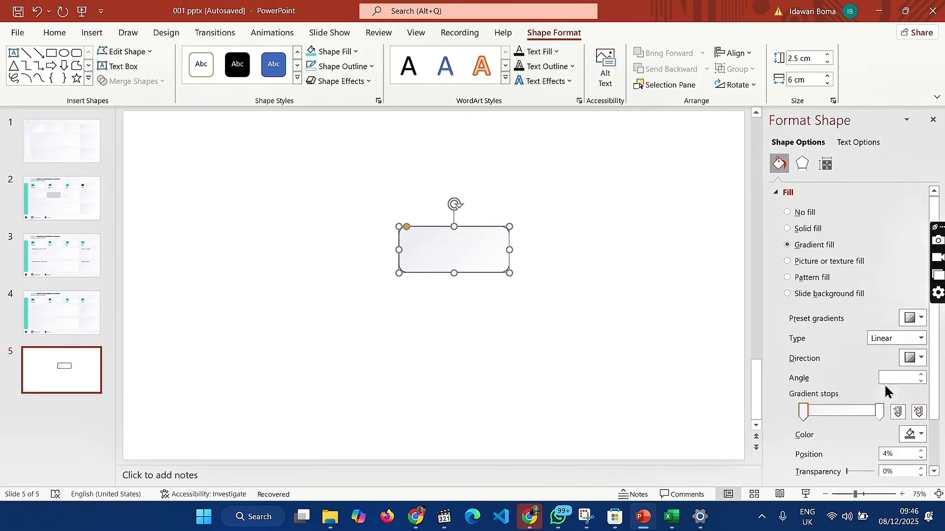
left_click(879, 413)
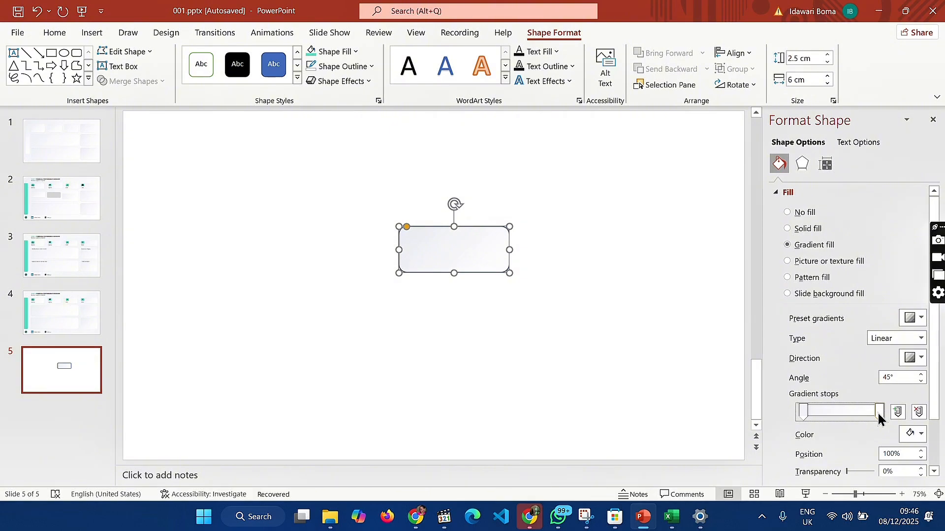
left_click(920, 435)
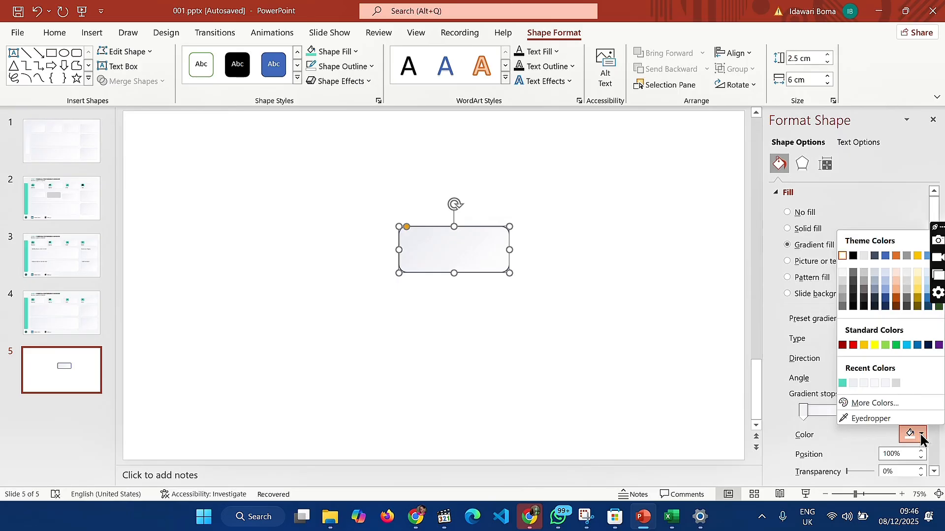
left_click(921, 437)
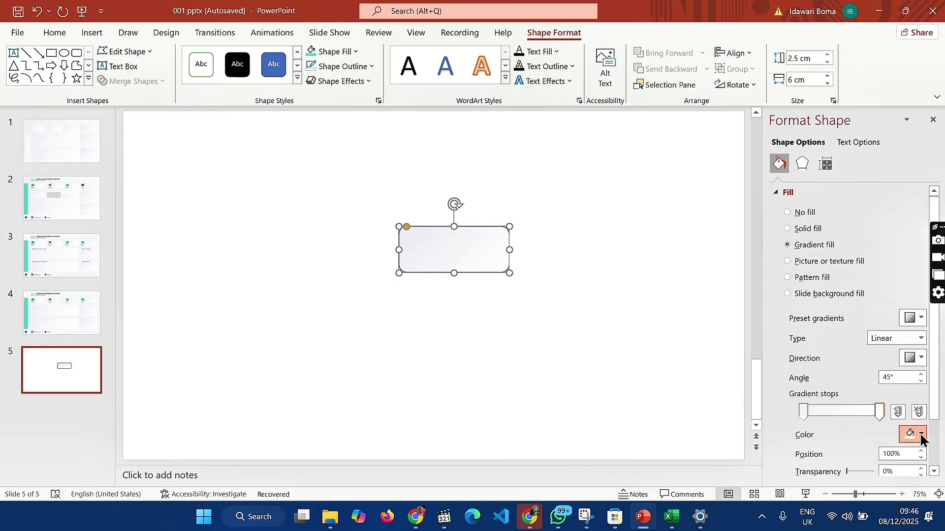
left_click(803, 413)
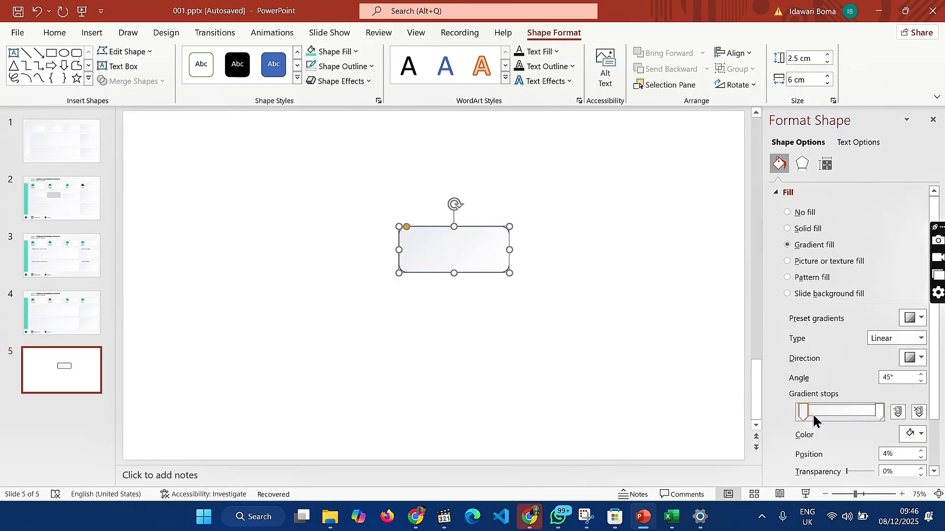
left_click(921, 435)
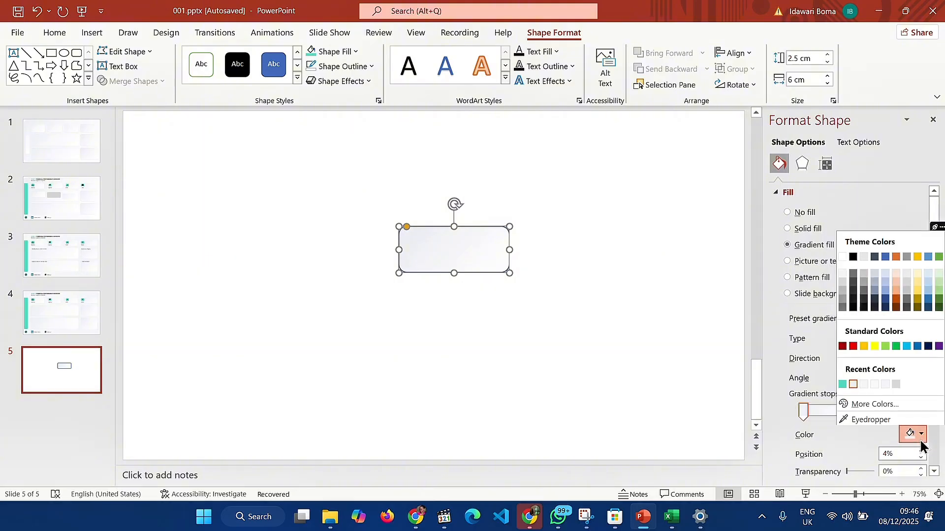
left_click(880, 403)
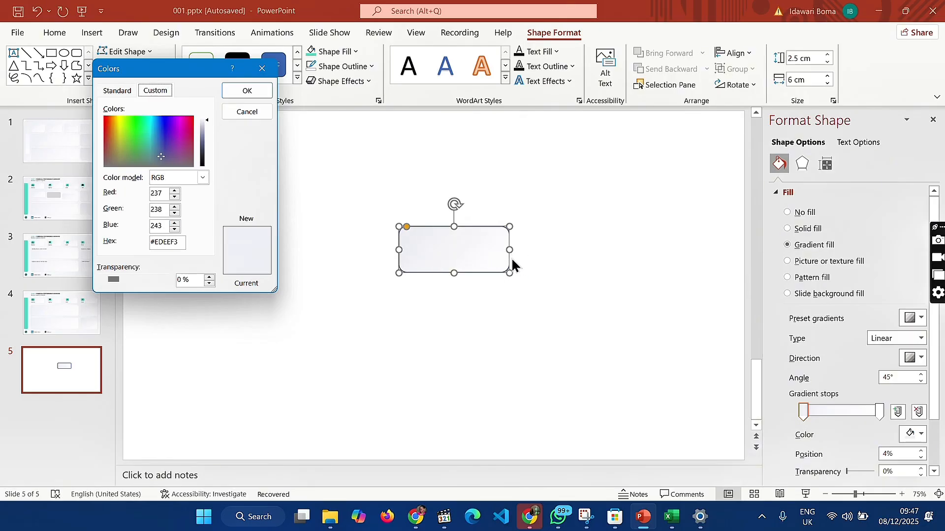
left_click(251, 91)
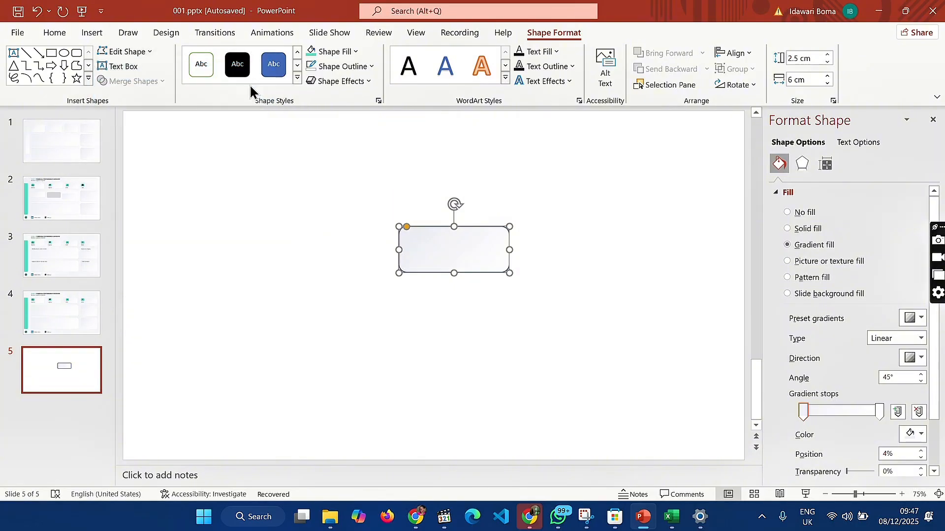
Remove the rectangle's outline and give it the Offset: Bottom Right outer shadow
left_click(346, 66)
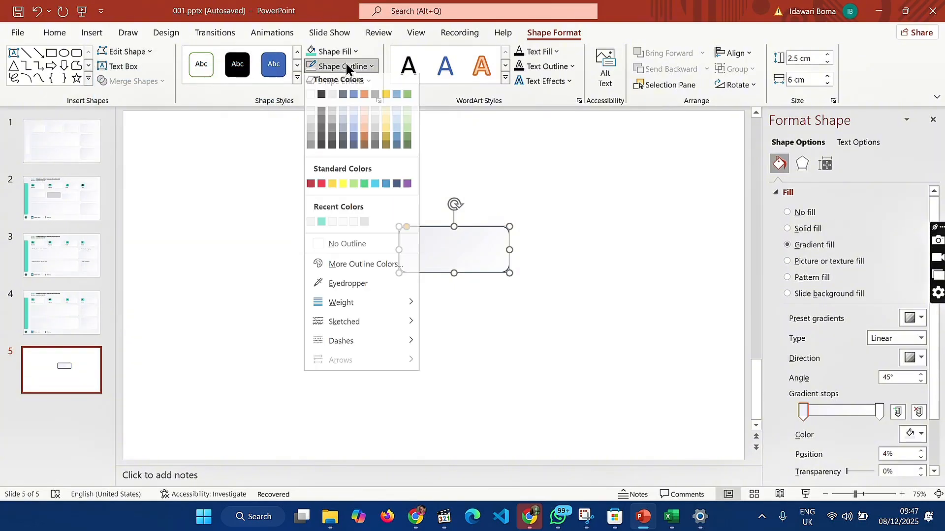
left_click(335, 247)
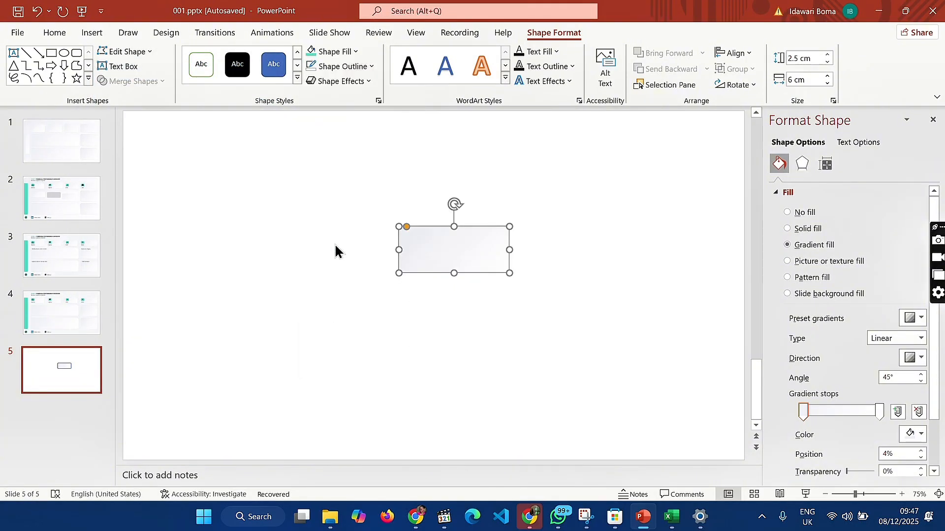
left_click(801, 166)
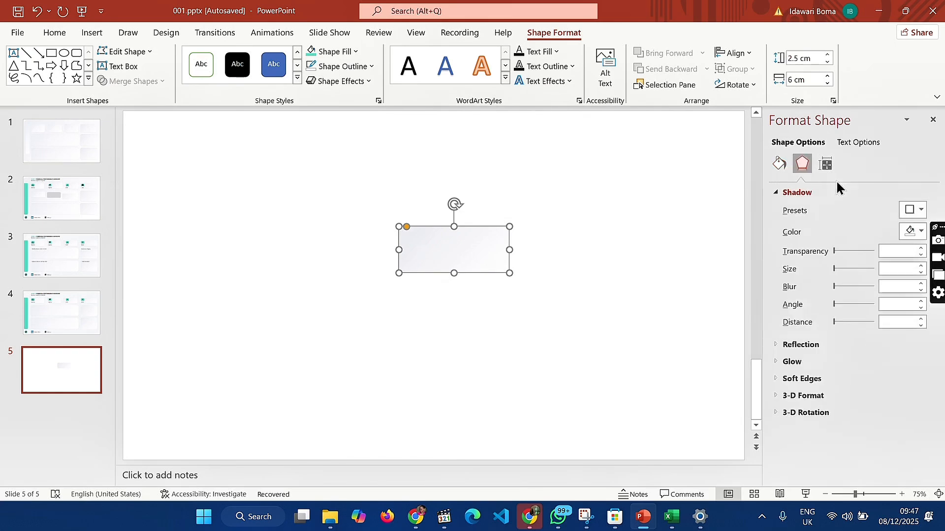
left_click(911, 210)
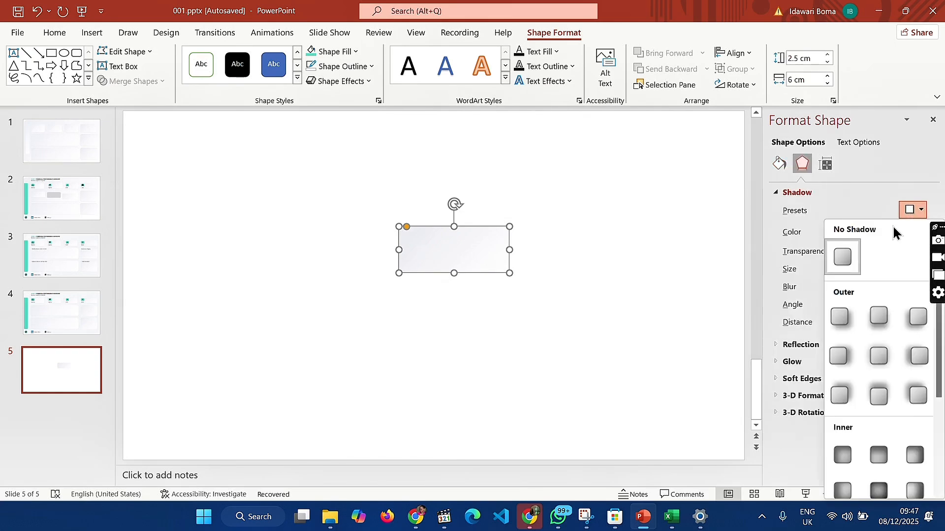
left_click(843, 311)
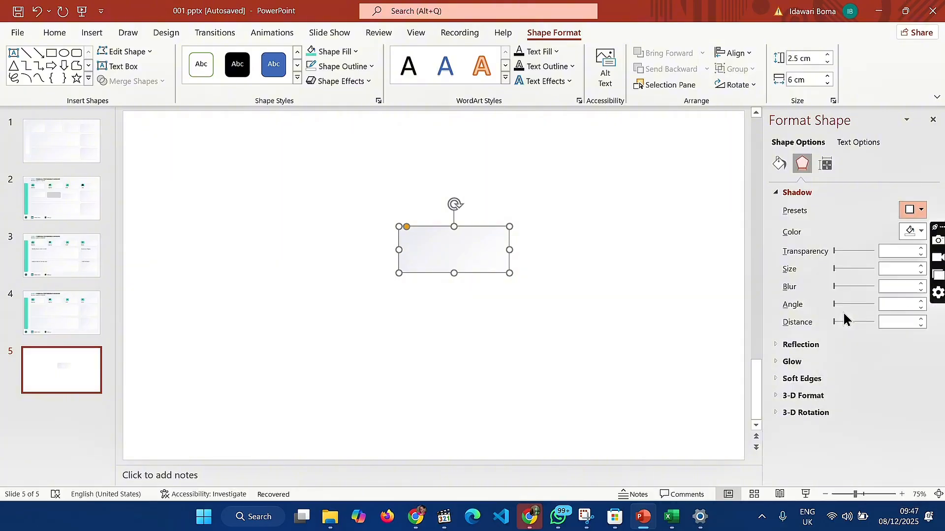
Set the rectangle's shadow to a light grey theme colour with 12 pt blur and 12 pt distance
left_click(910, 233)
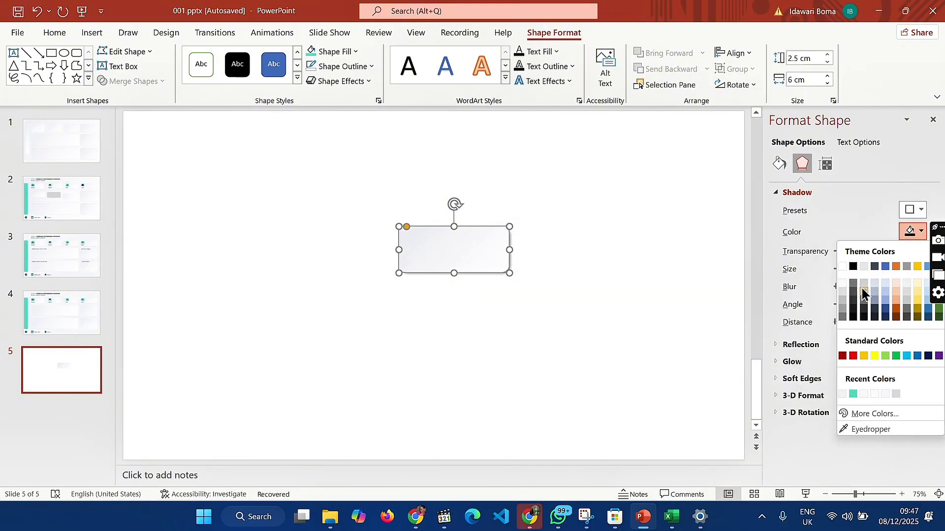
left_click(844, 300)
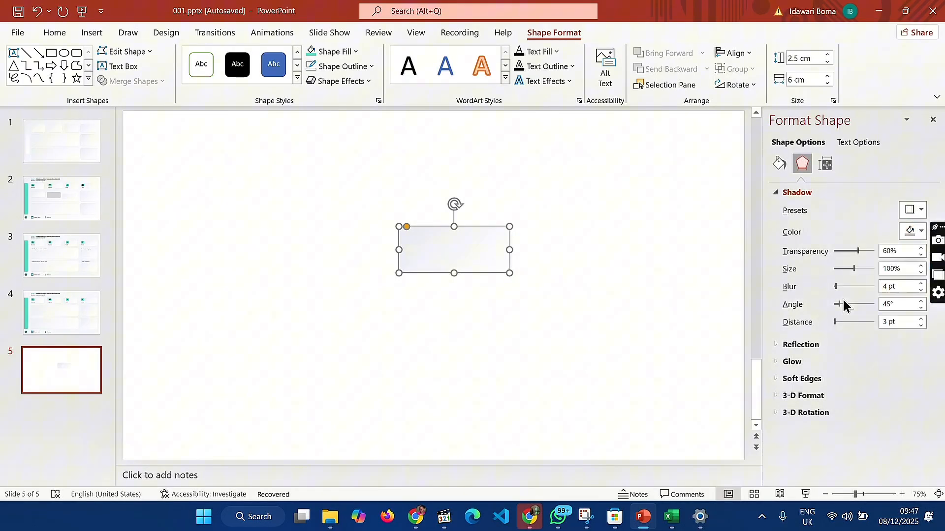
left_click(889, 290)
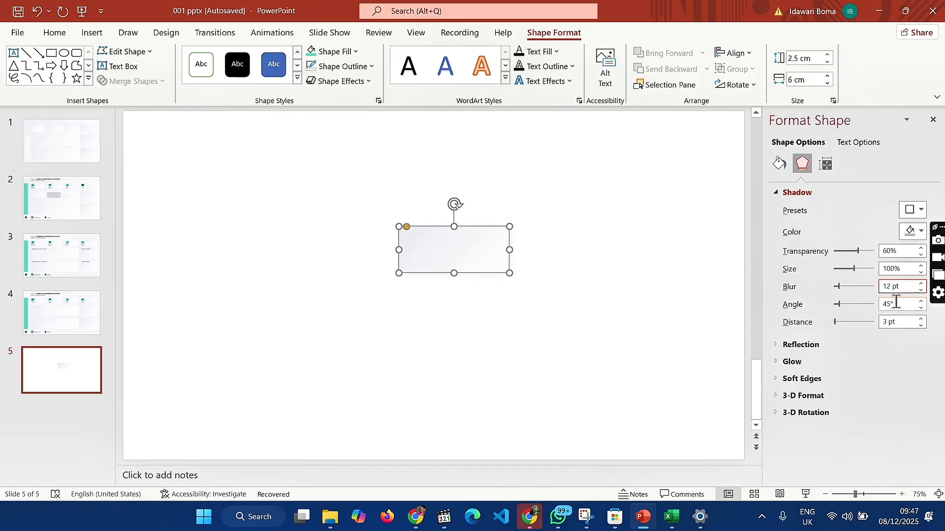
left_click(890, 322)
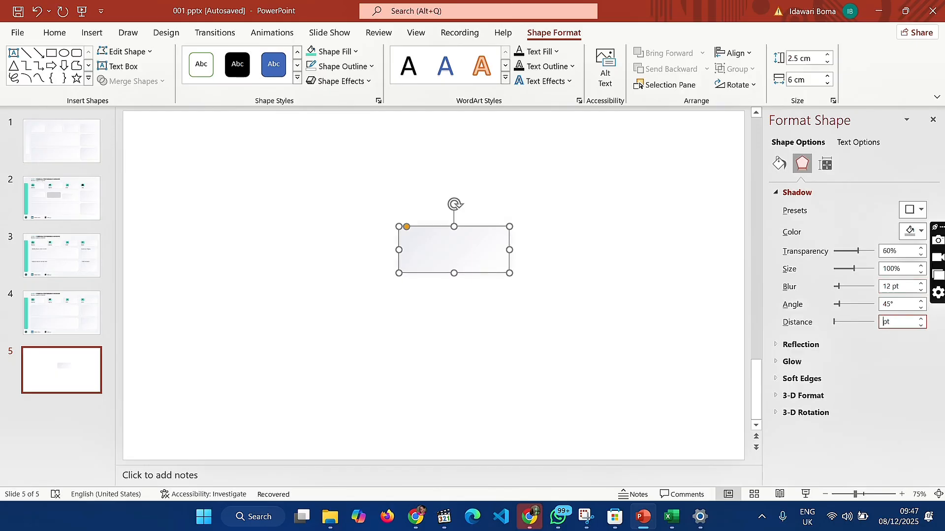
type("12")
key("Return")
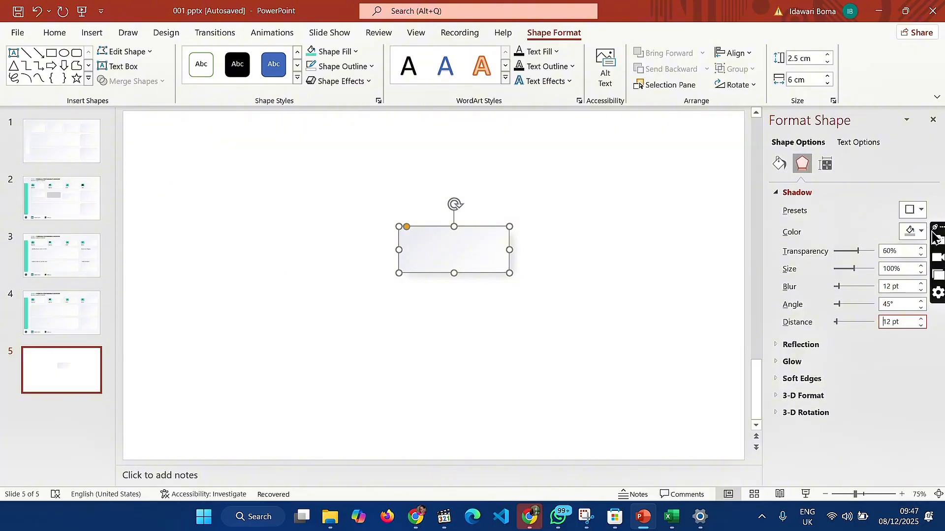
left_click(711, 312)
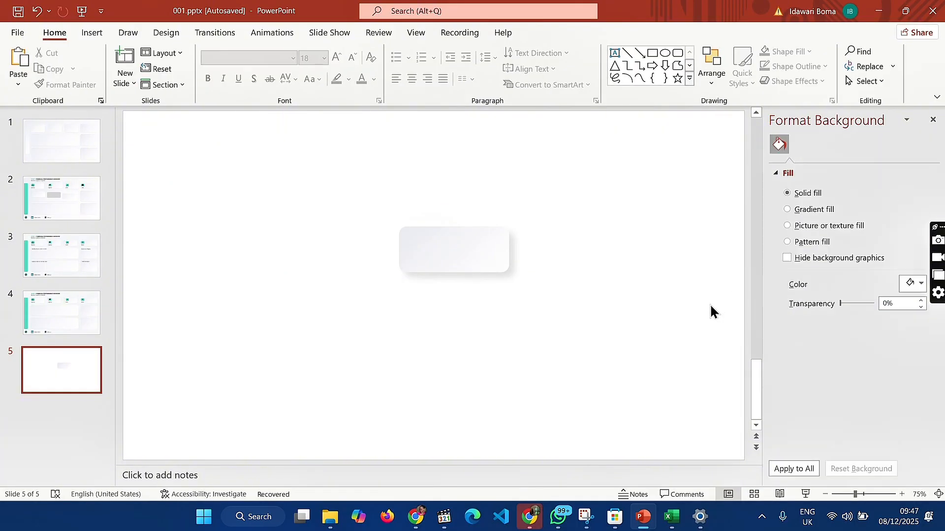
Duplicate the shadowed rectangle and place the copy below the original, slightly offset to its right
left_click(489, 256)
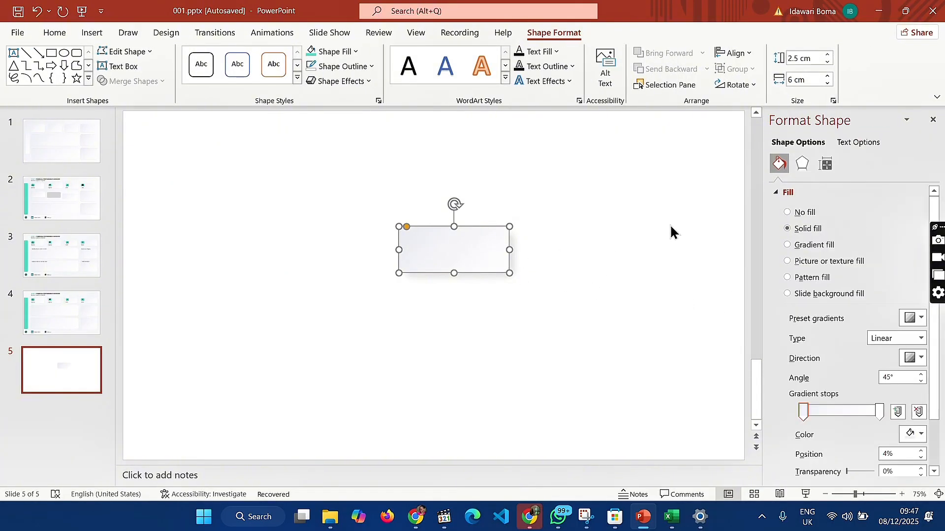
left_click(802, 164)
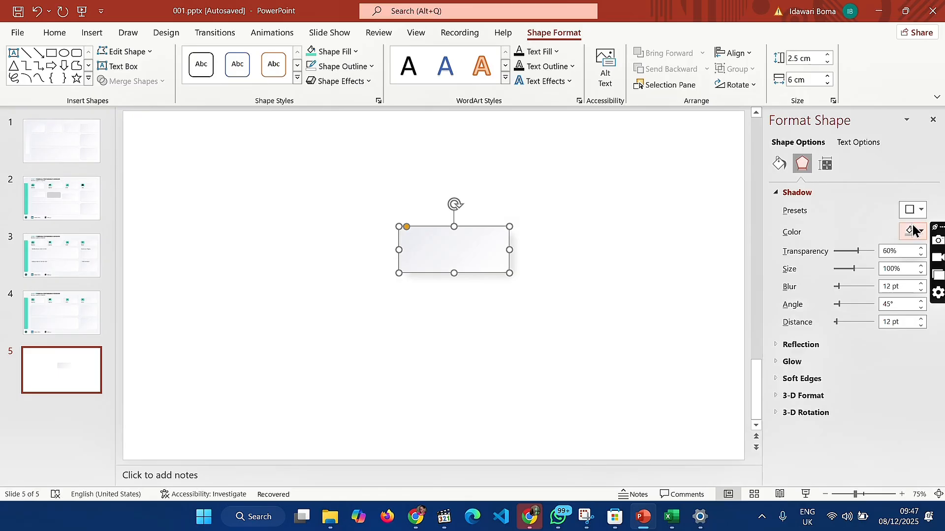
left_click(913, 231)
left_click(914, 230)
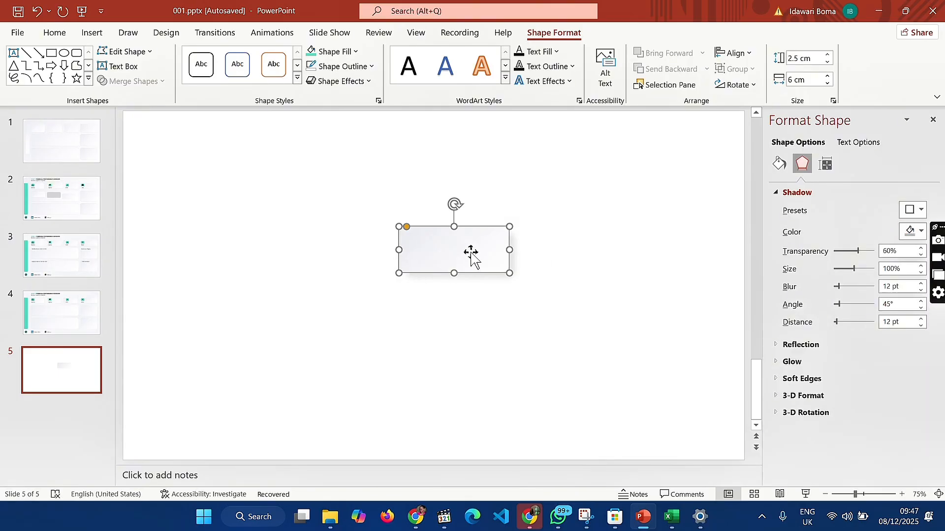
key("ctrl+c")
key("ctrl+v")
left_click_drag(470, 253, 492, 334)
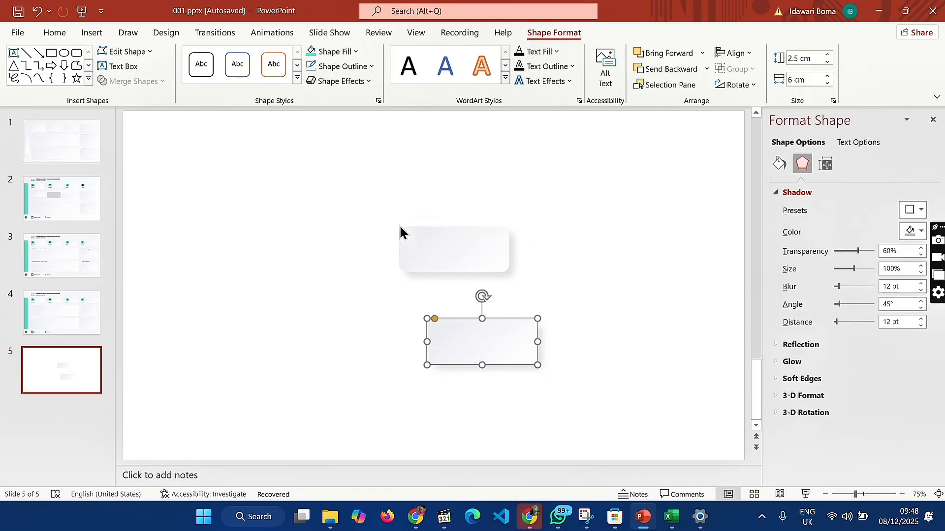
Give the lower rectangle a white Offset: Top Left outer shadow with 6 pt blur and 6 pt distance
left_click(915, 210)
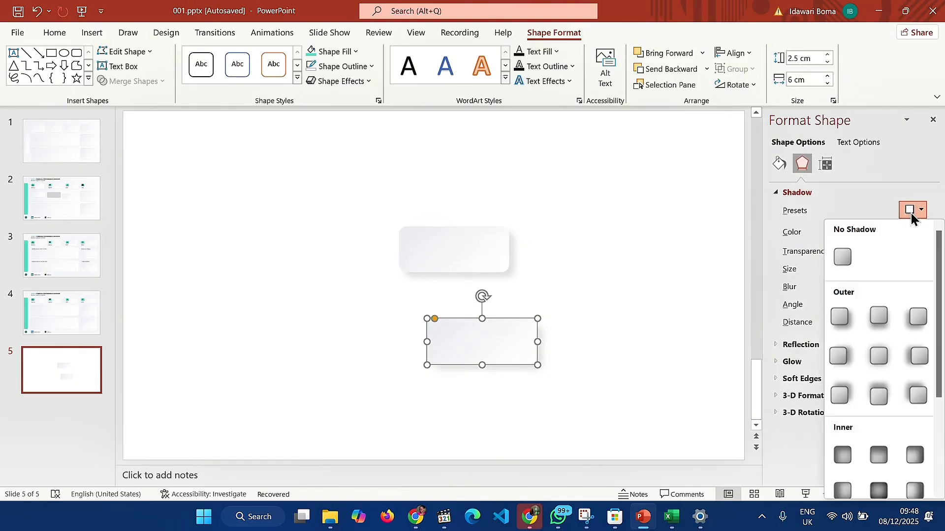
left_click(916, 394)
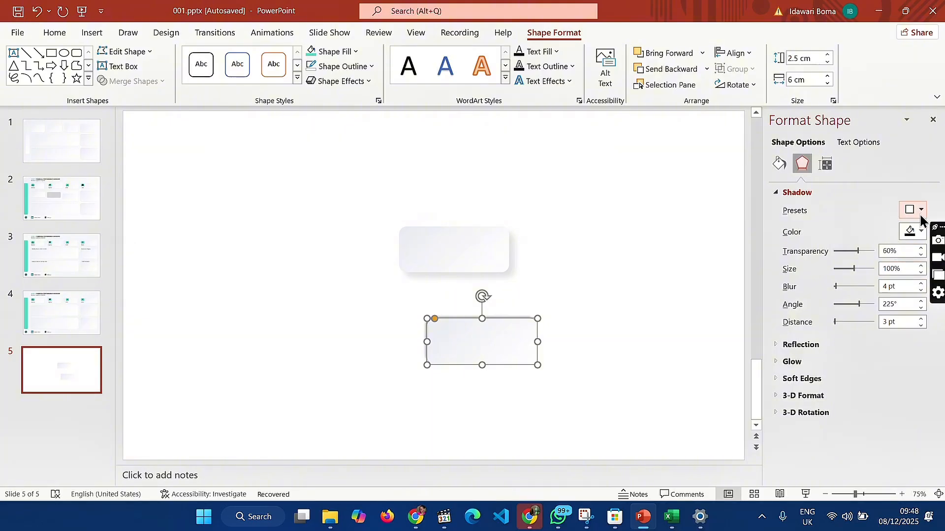
left_click(913, 231)
left_click(842, 267)
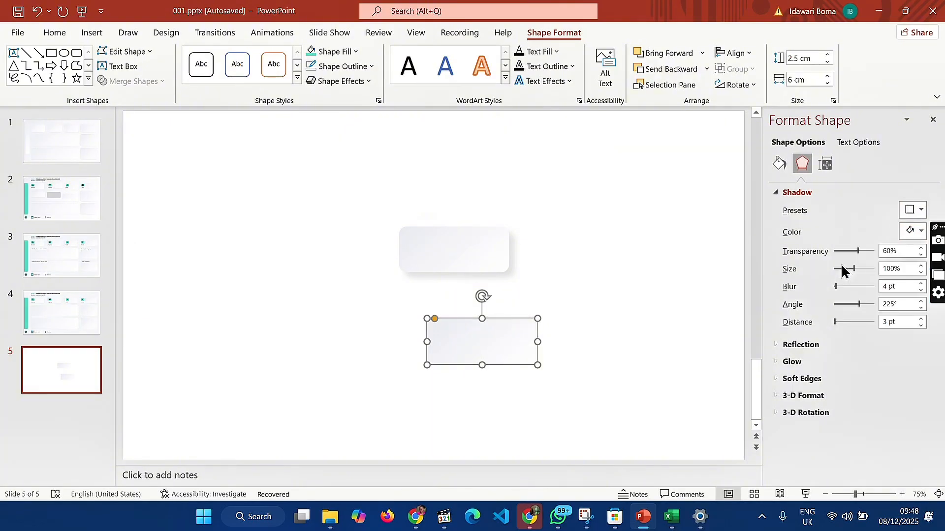
left_click(885, 287)
type("6")
left_click(886, 322)
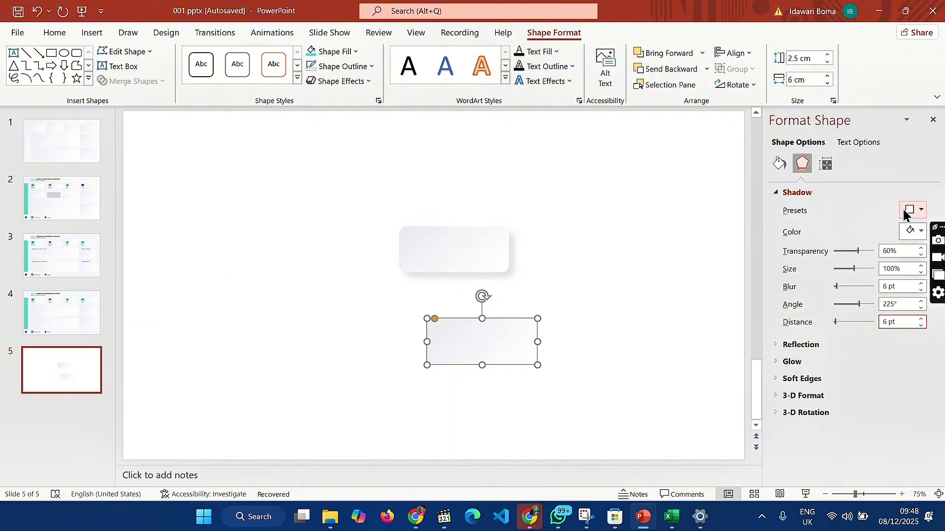
Change the lower rectangle's fill to a solid medium-grey theme colour
left_click(784, 164)
left_click(799, 233)
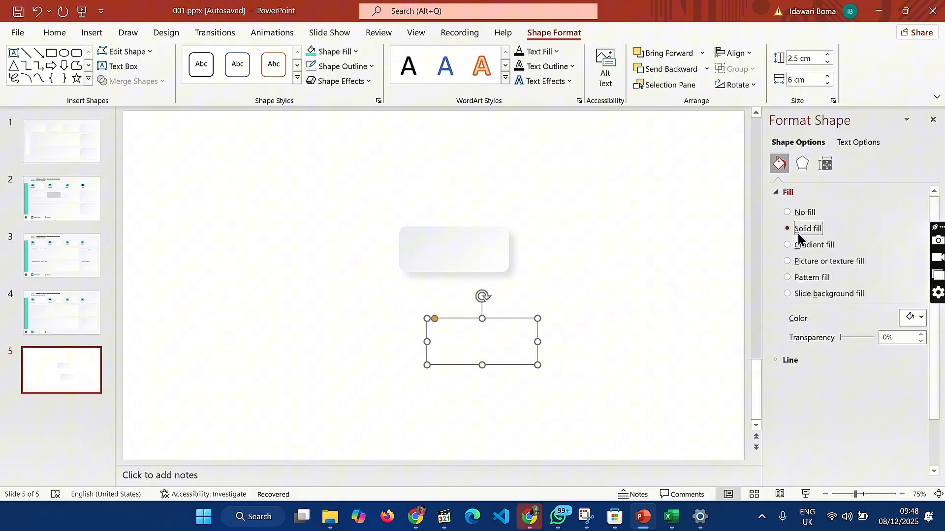
left_click(911, 319)
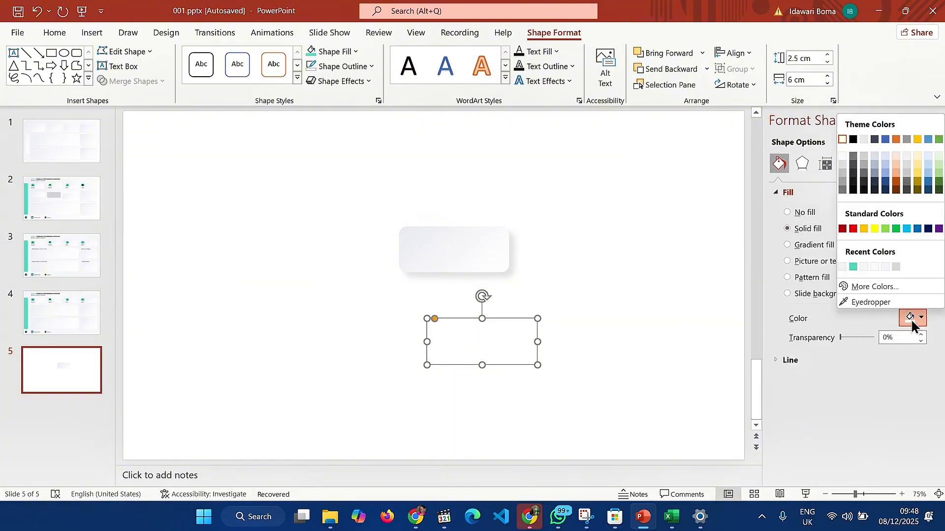
left_click(841, 172)
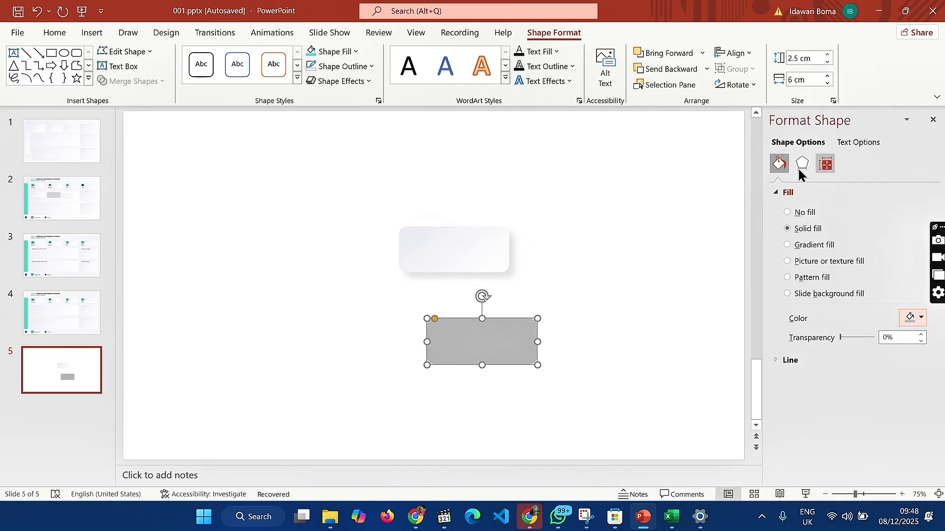
Move the grey rectangle up to overlap the gradient rectangle and bring the gradient rectangle in front of it
left_click(589, 272)
left_click(500, 260)
left_click_drag(504, 341, 463, 285)
left_click(491, 232)
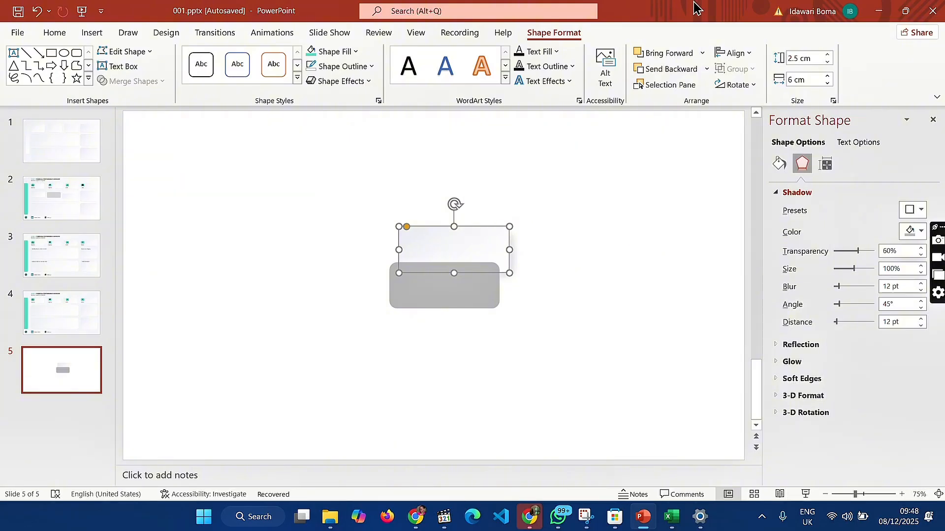
left_click(669, 52)
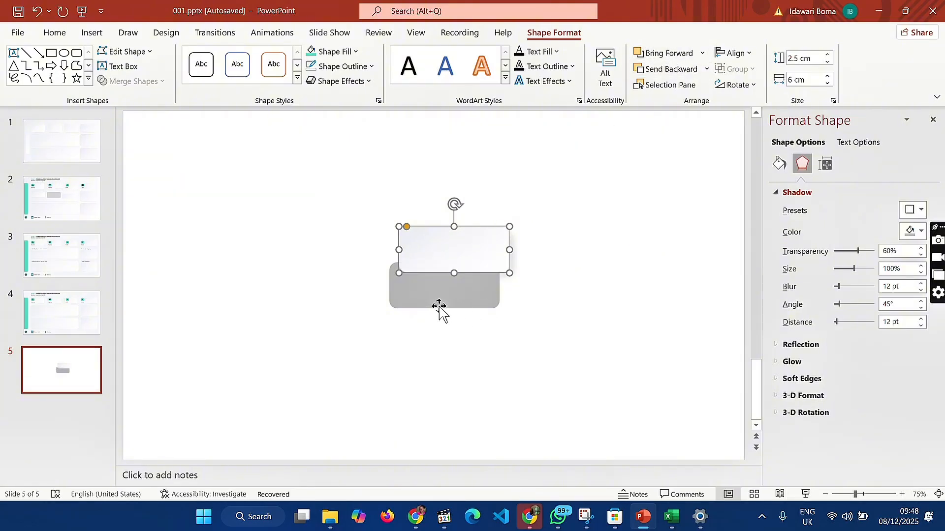
Stack the two rectangles exactly by aligning them to each other's center and middle
key("ctrl+z")
left_click(438, 303, "shift")
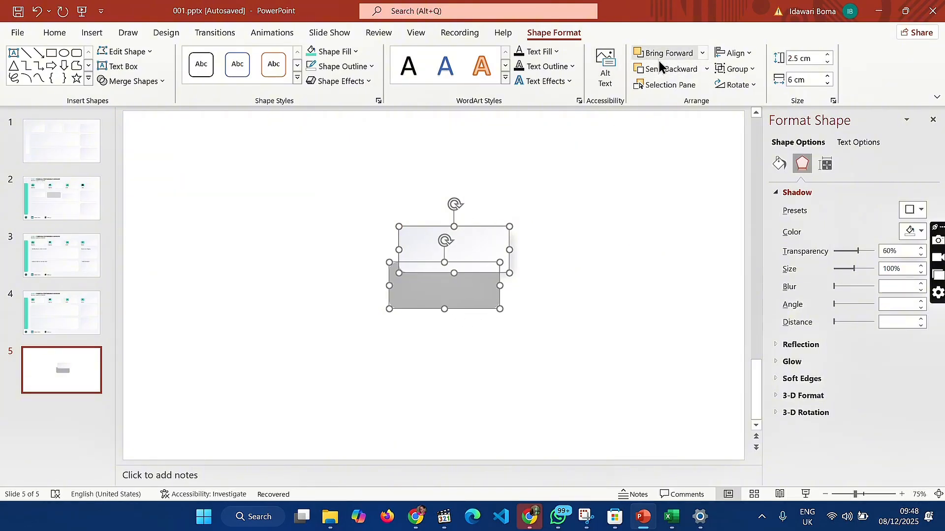
left_click(733, 51)
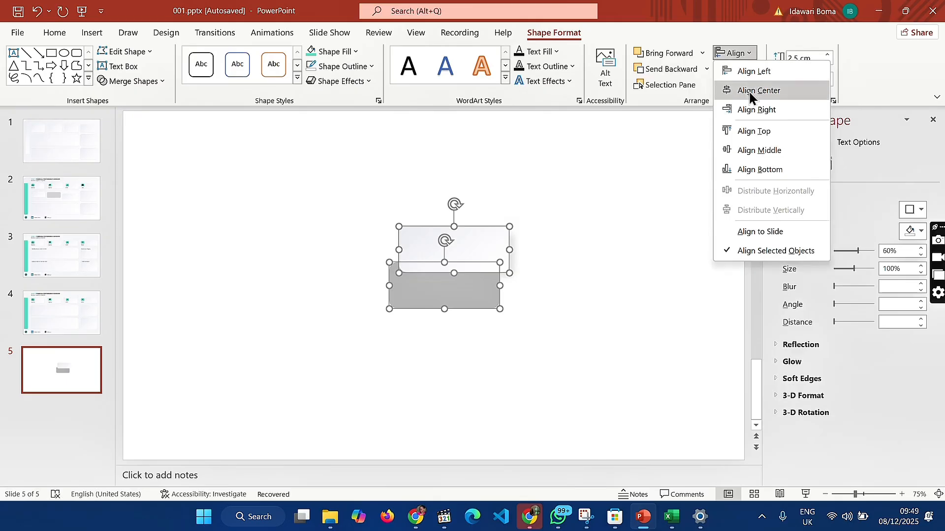
left_click(749, 90)
left_click(733, 53)
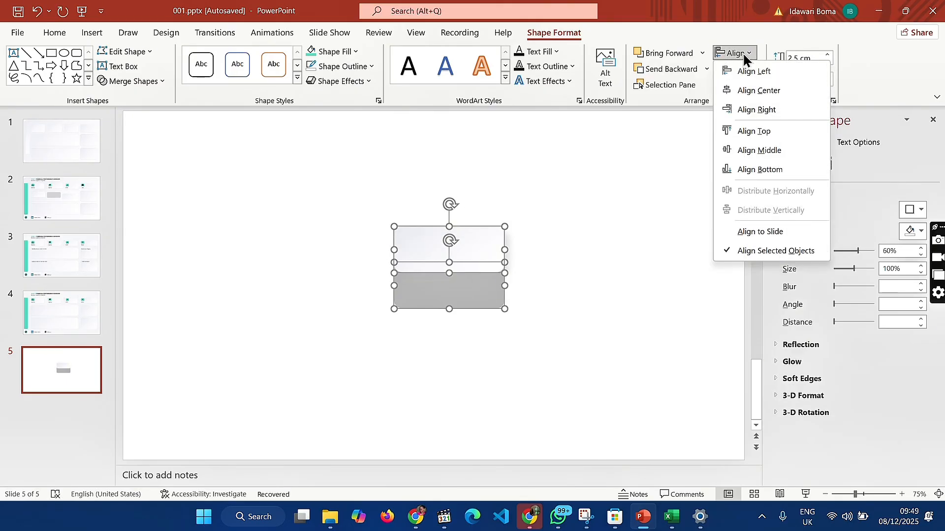
left_click(734, 150)
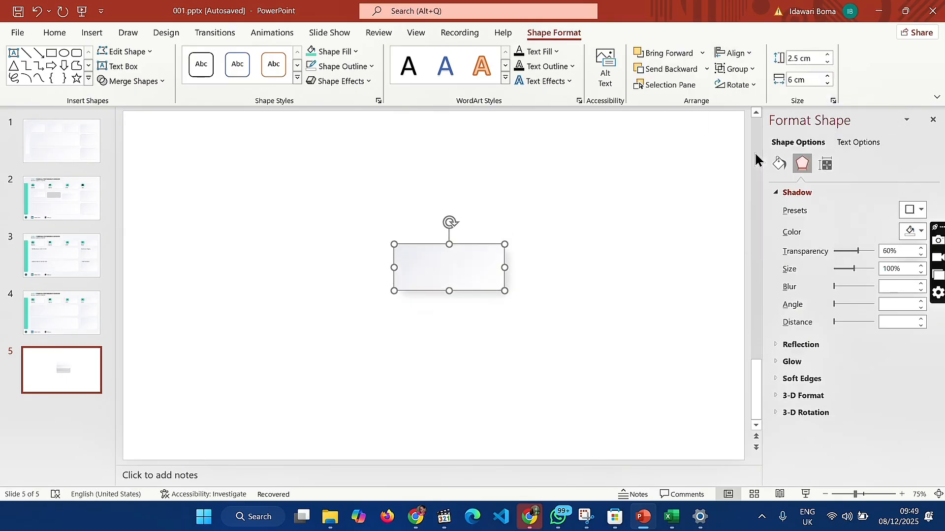
left_click(616, 338)
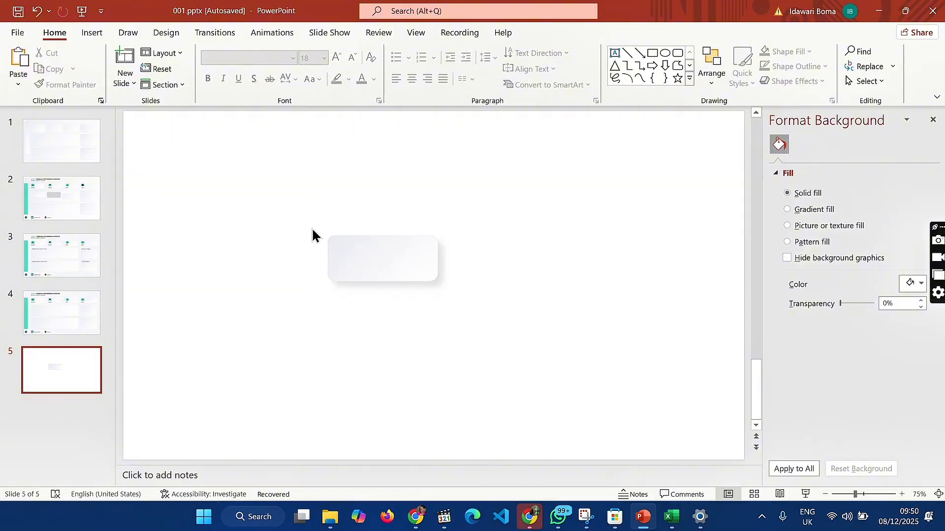
Group the two stacked rectangles into a single card
left_click_drag(318, 225, 476, 312)
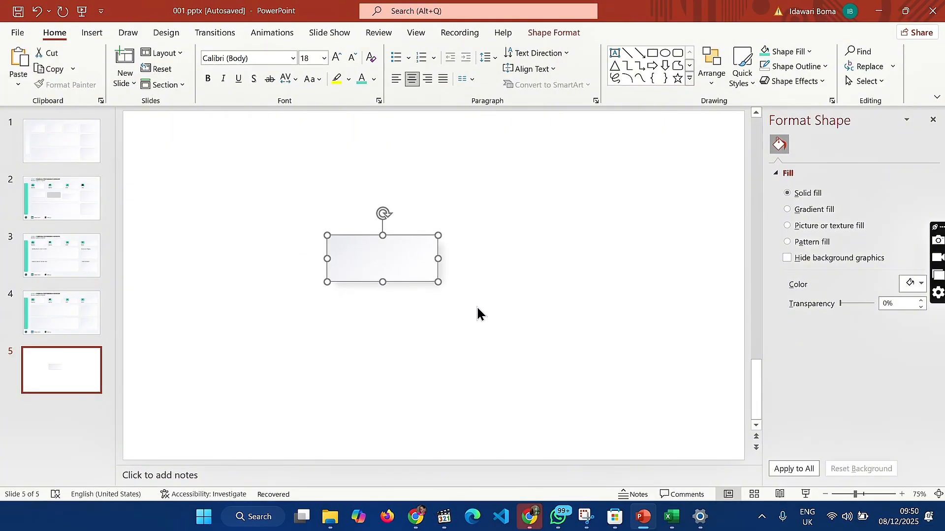
right_click(416, 262)
mouse_move(472, 327)
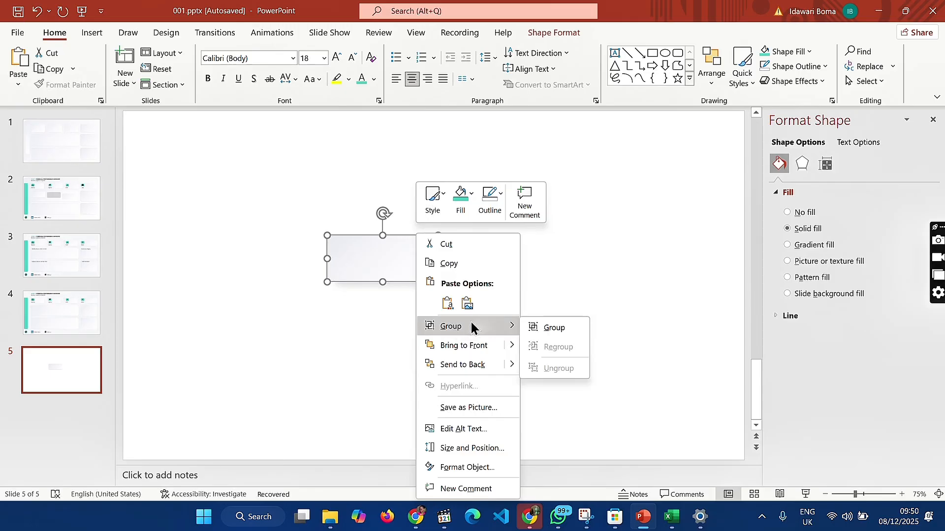
left_click(543, 326)
left_click(492, 300)
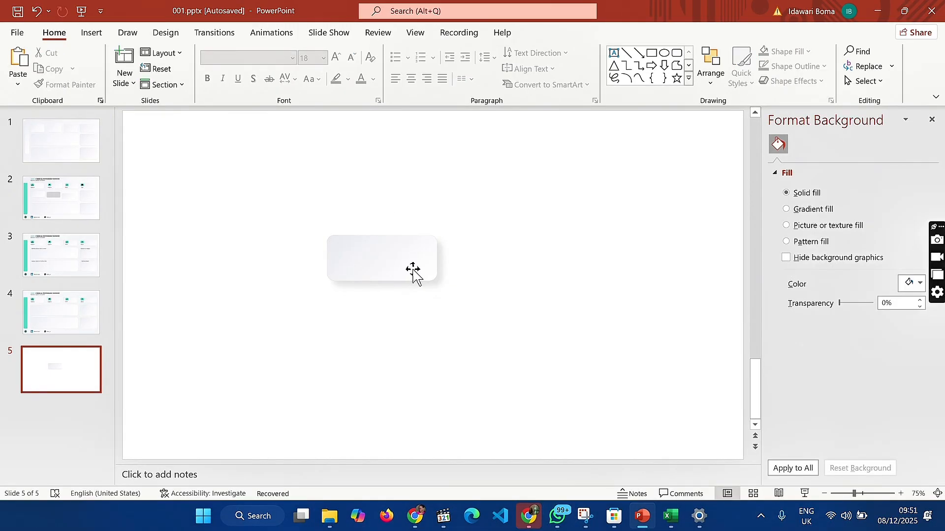
Duplicate the grouped card five times
left_click(402, 265)
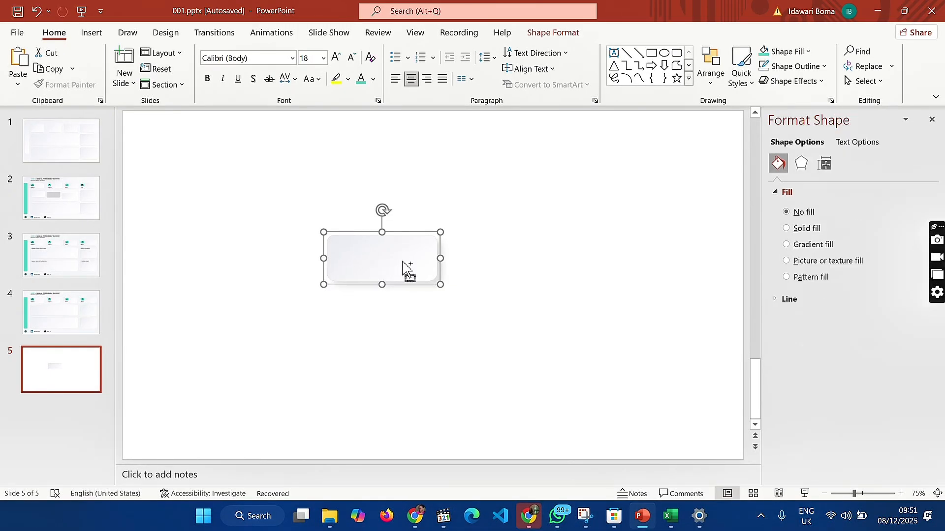
key("ctrl+z")
key("ctrl+d")
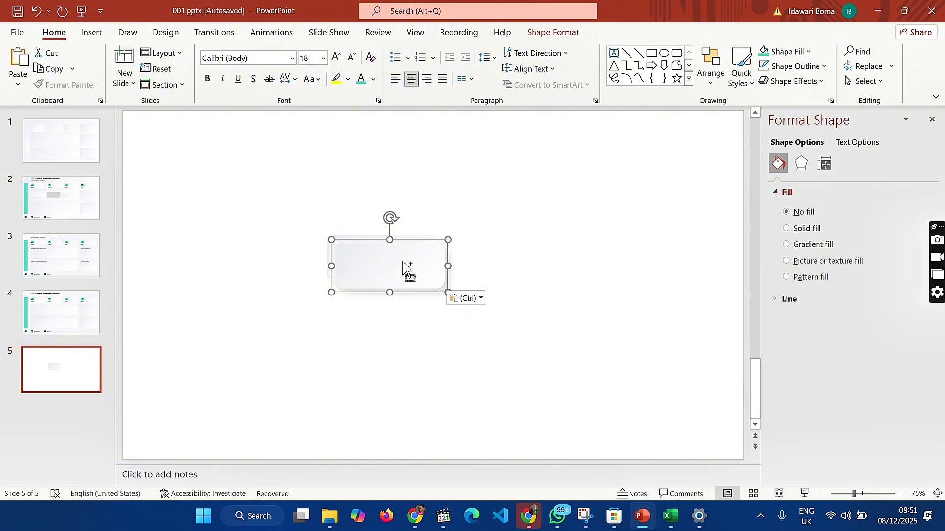
key("ctrl+d")
key("ctrl+d")
key("ctrl+d")
key("ctrl+d")
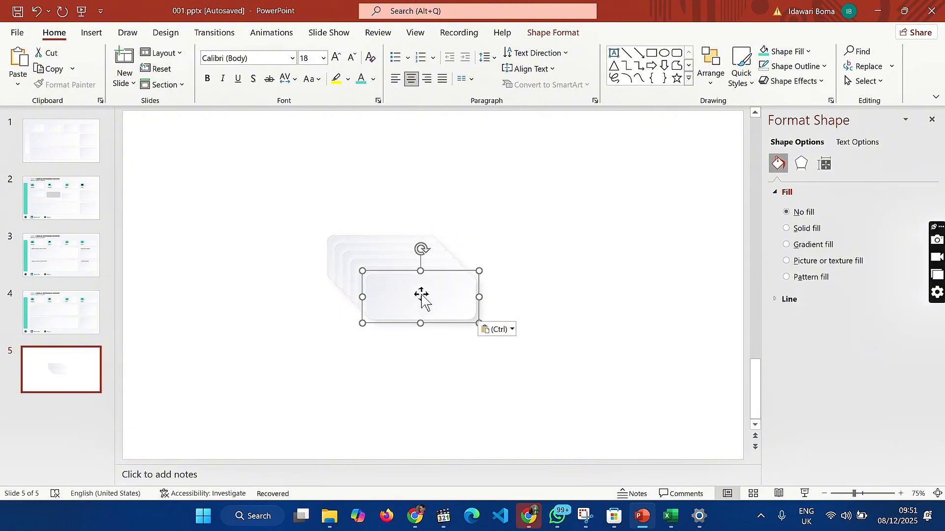
Spread three of the duplicated cards in a rough row across the upper part of the slide
left_click_drag(420, 294, 643, 178)
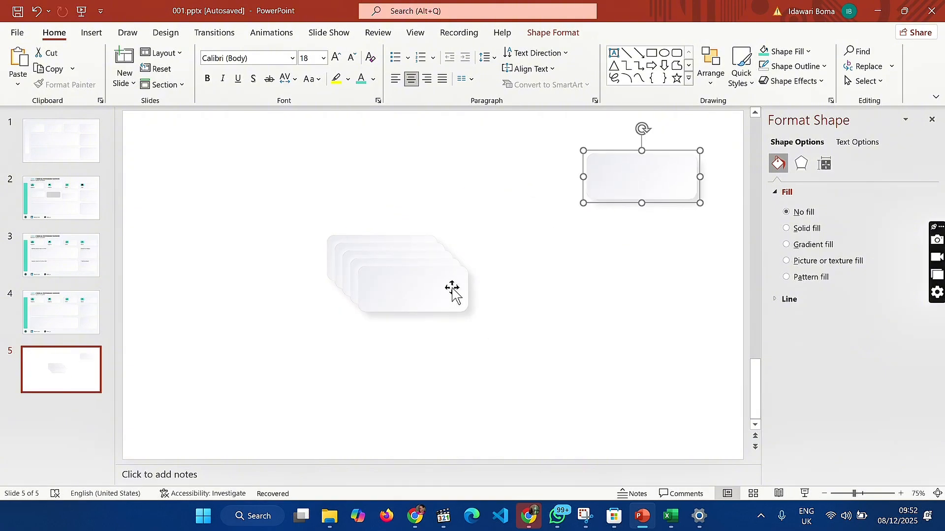
left_click_drag(450, 289, 483, 185)
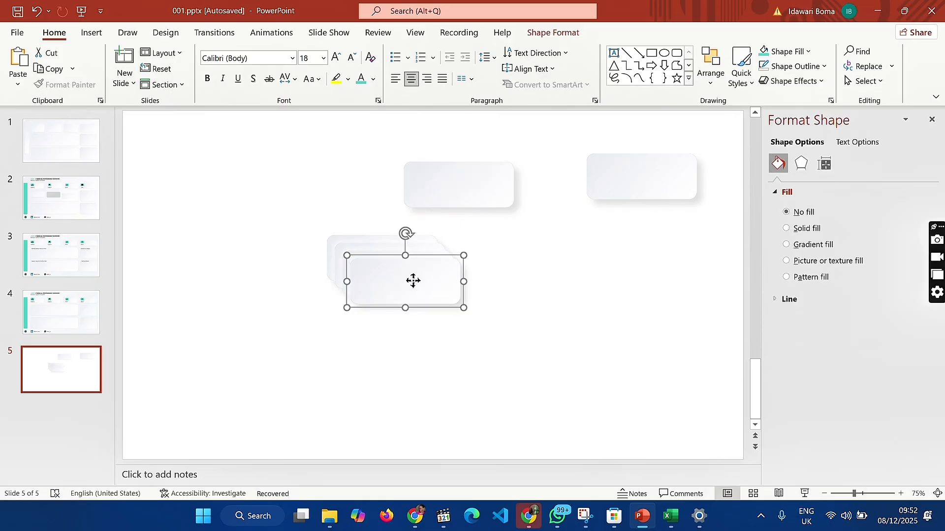
left_click_drag(413, 279, 330, 181)
left_click(371, 270)
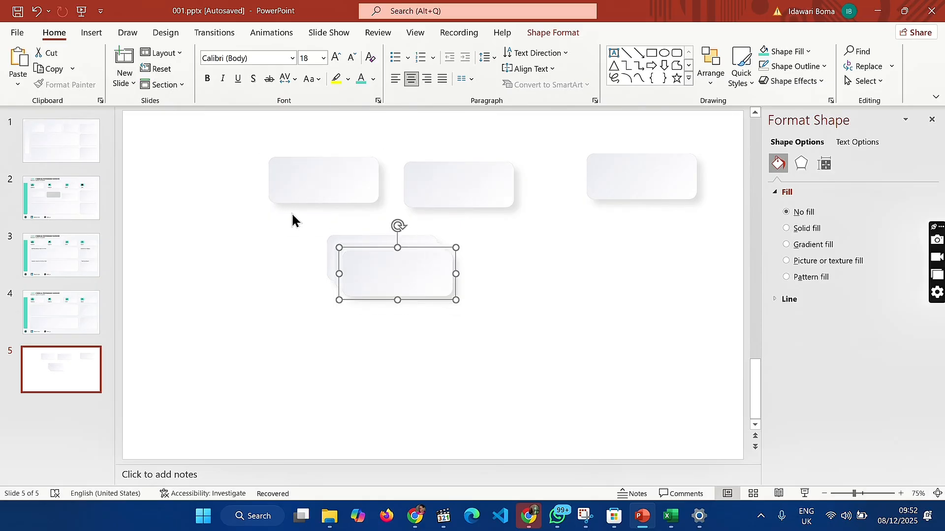
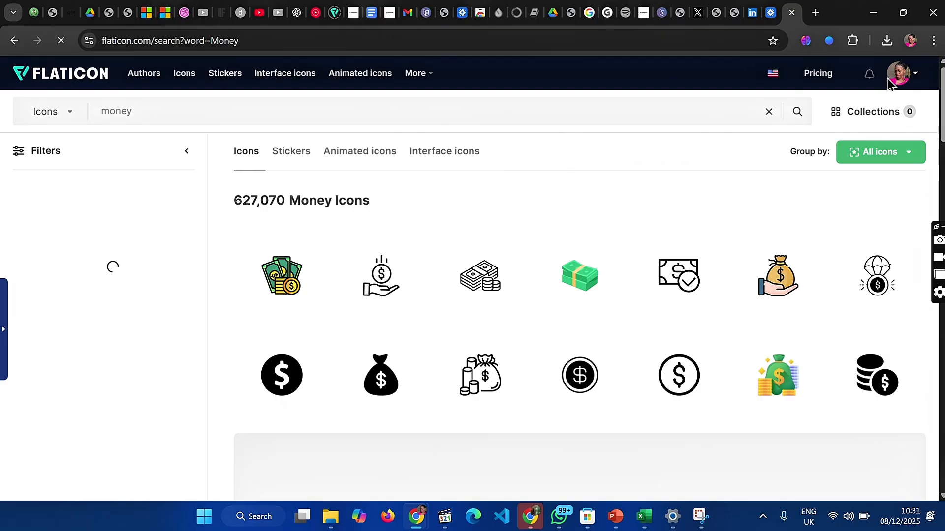
Download the save-money icon of a hand under a dollar coin as a free PNG
mouse_move(371, 284)
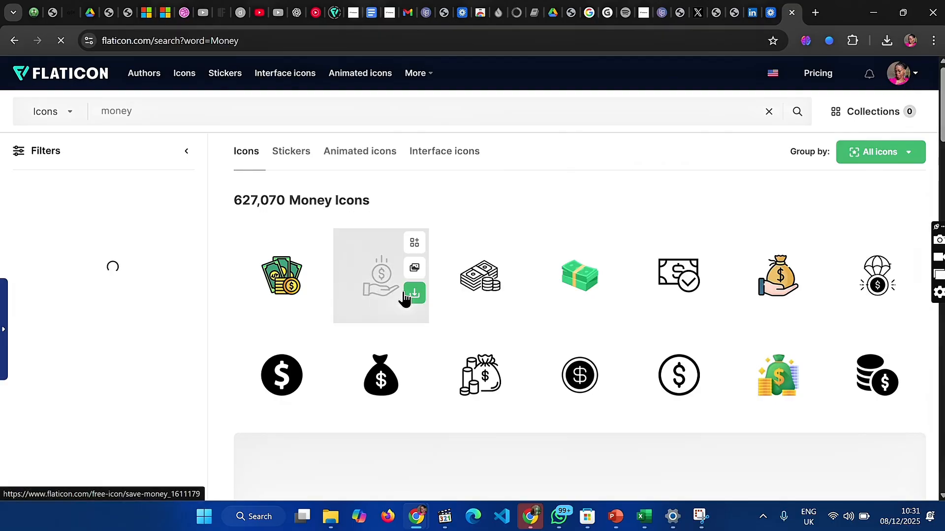
left_click(417, 294)
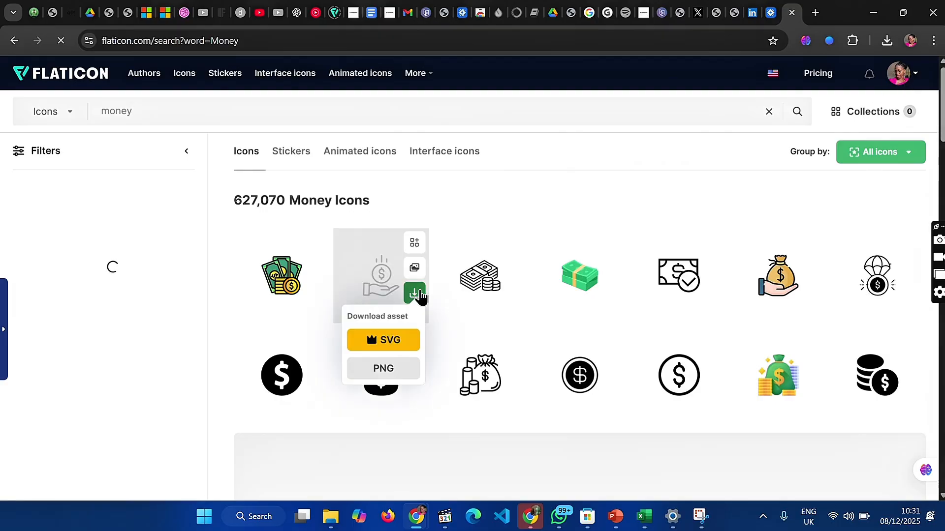
left_click(393, 370)
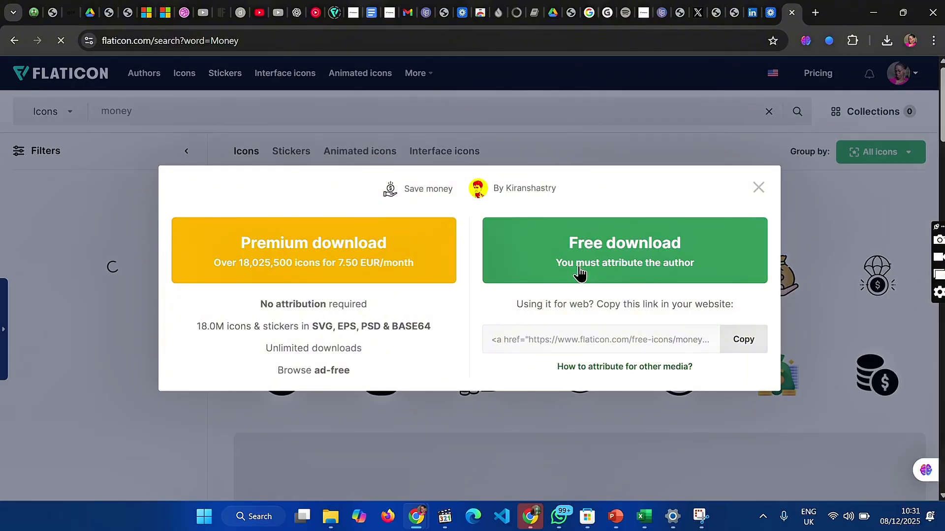
left_click(579, 272)
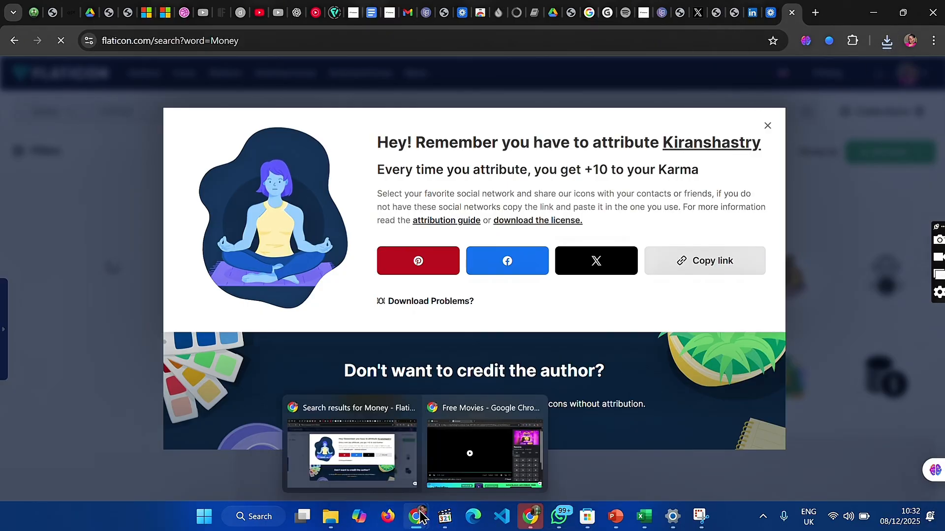
Switch to PowerPoint and insert the payment picture from the Icons folder in Downloads onto slide 5
left_click(615, 516)
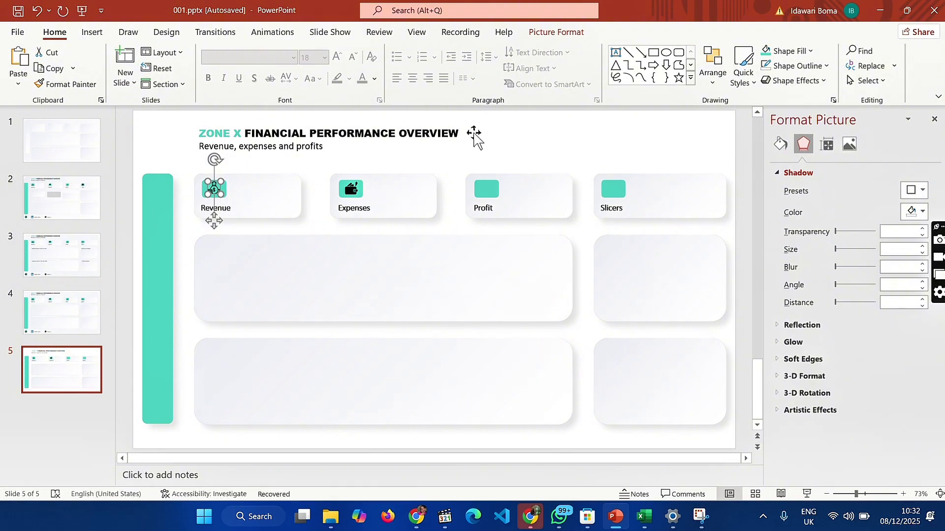
left_click(500, 137)
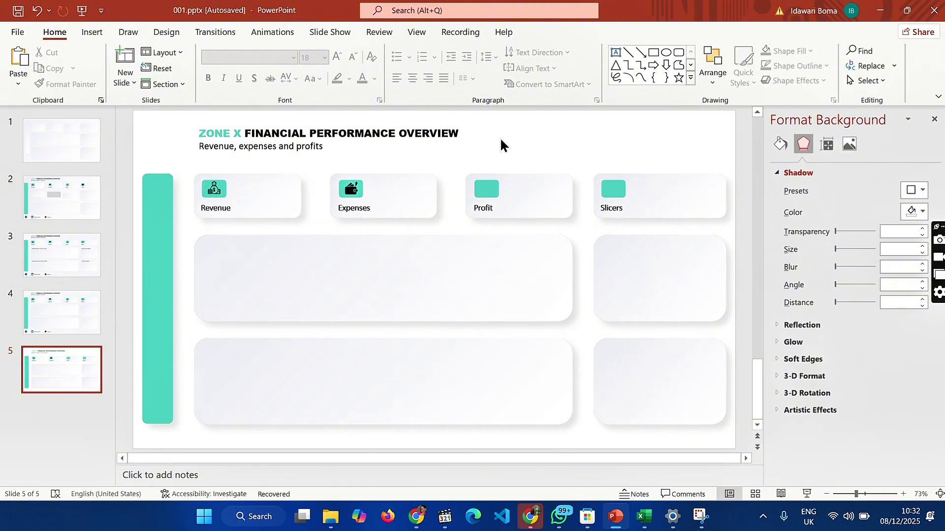
left_click(92, 31)
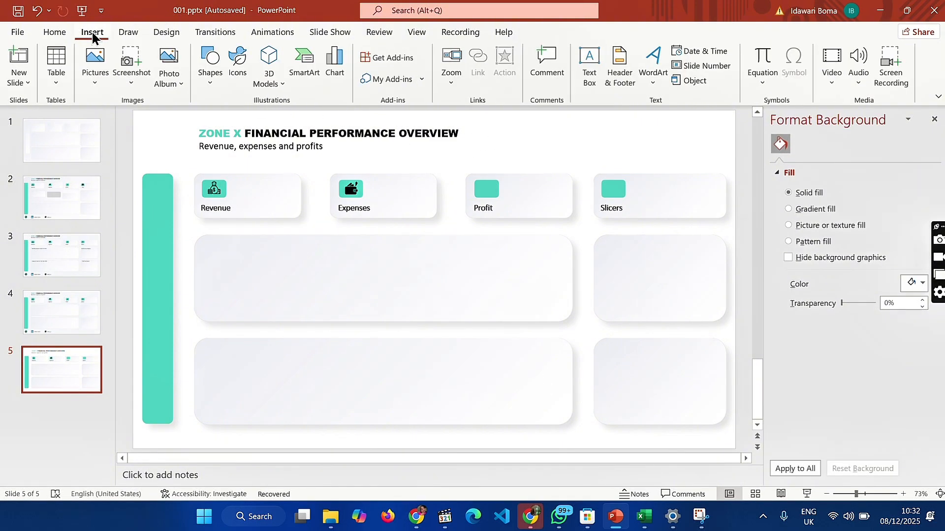
left_click(97, 69)
left_click(132, 120)
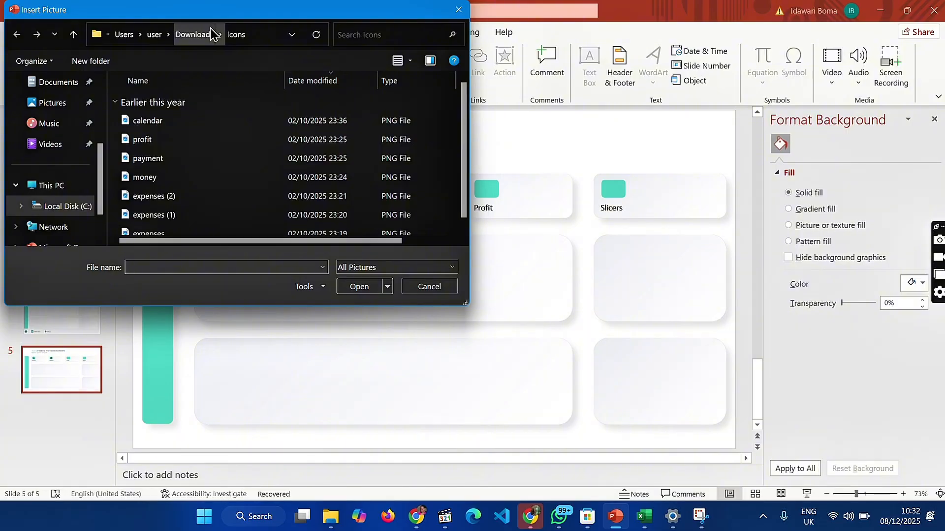
left_click(167, 163)
left_click(354, 290)
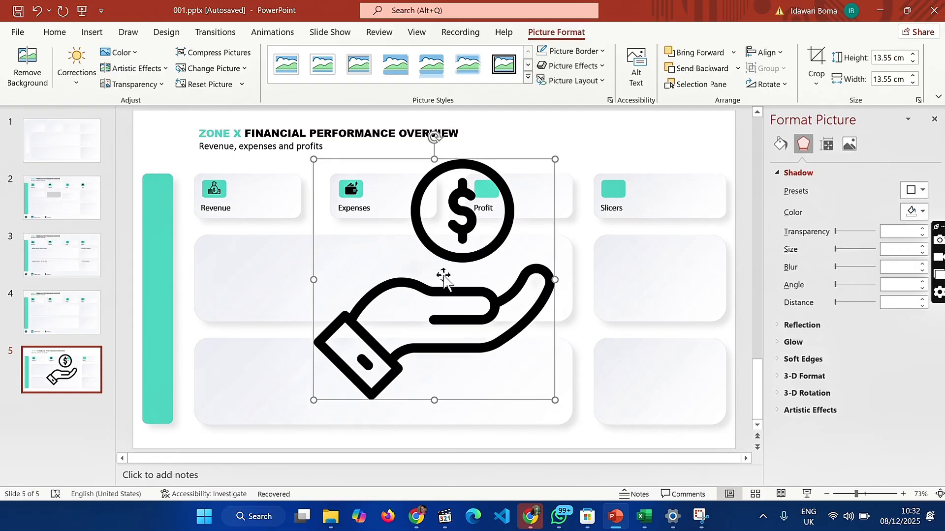
Set the height of the inserted hand-and-coin icon to 0.77 cm
left_click(81, 326)
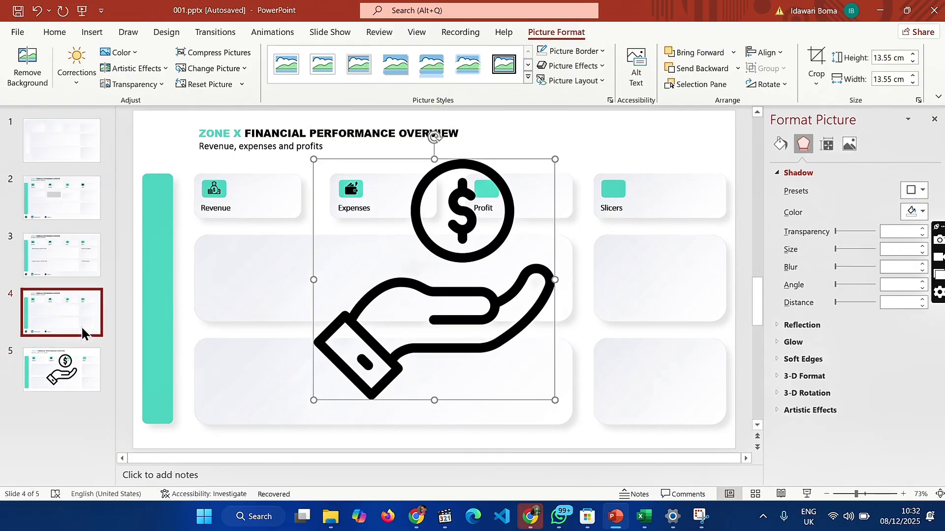
left_click(66, 380)
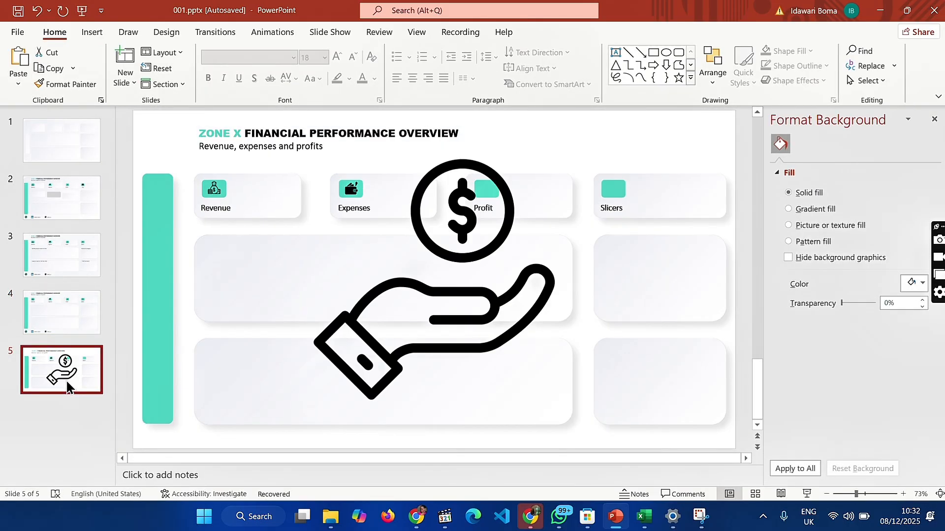
left_click(418, 315)
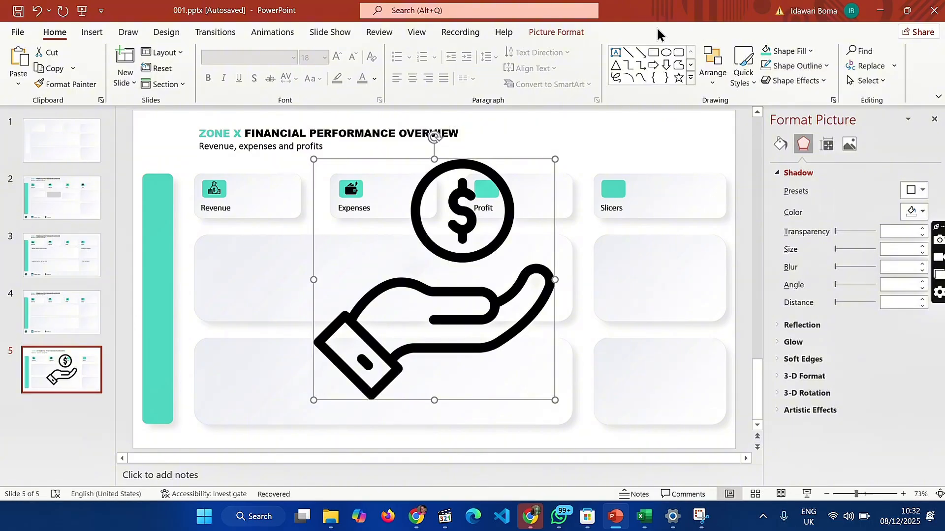
left_click(590, 34)
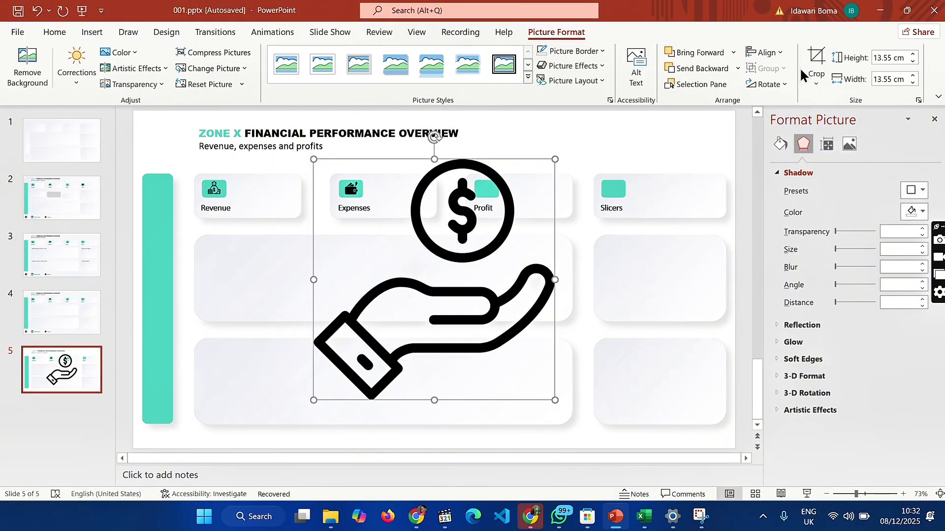
left_click(894, 57)
key("BackSpace")
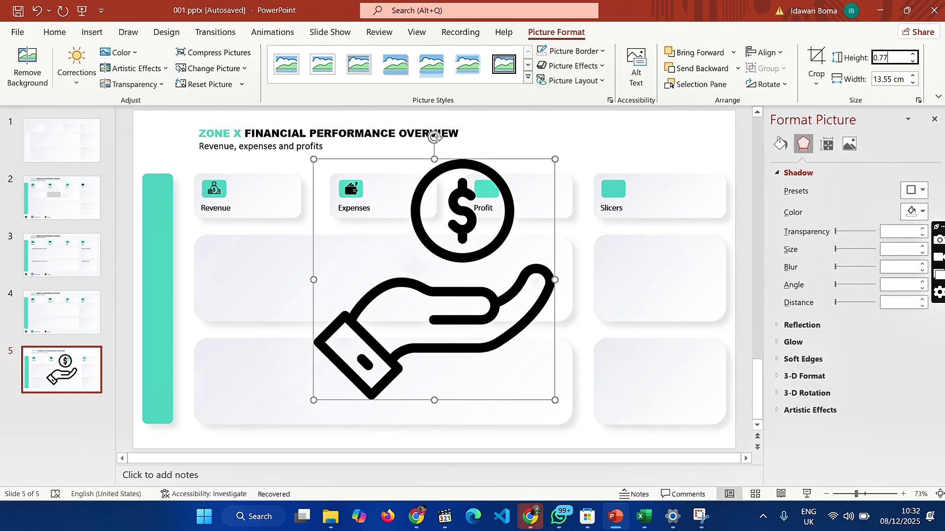
type("0.77")
key("Return")
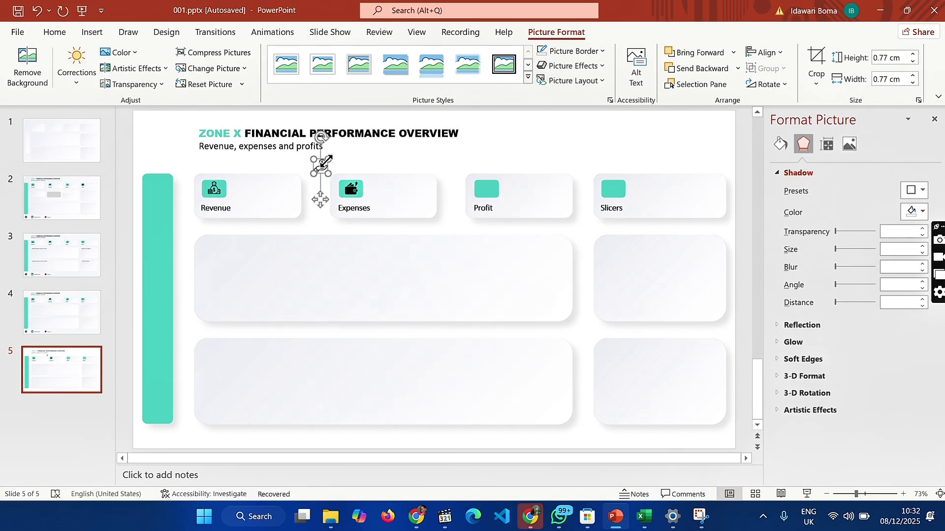
Place the hand-and-coin icon on the green tile of the Profit card
left_click_drag(321, 167, 486, 189)
left_click(591, 131)
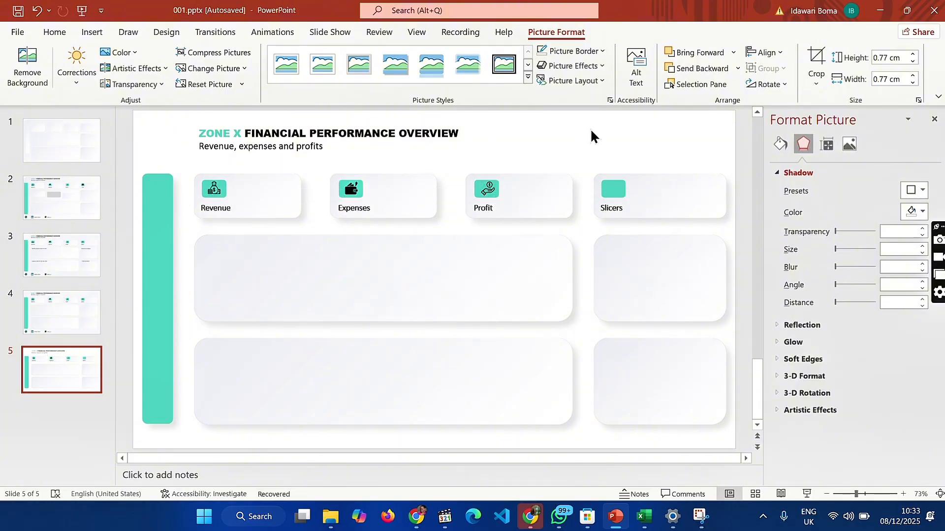
left_click(488, 187)
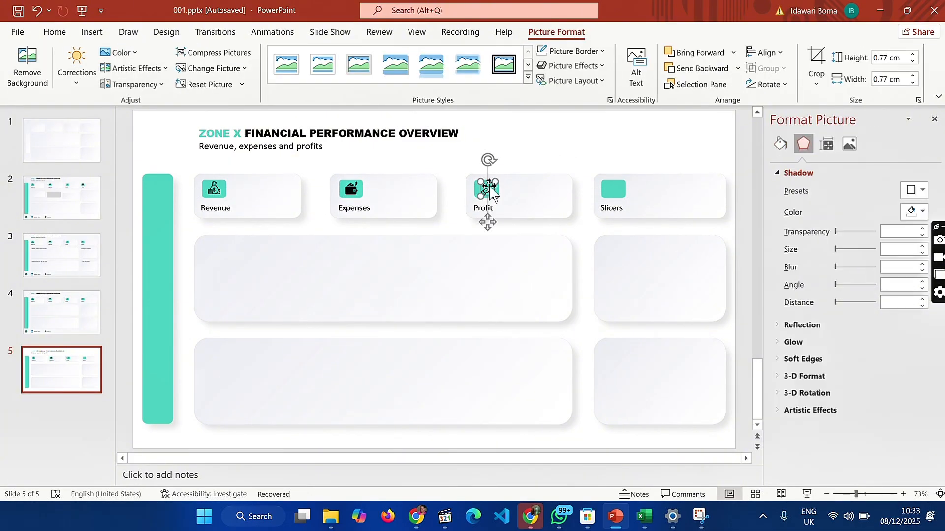
left_click(554, 150)
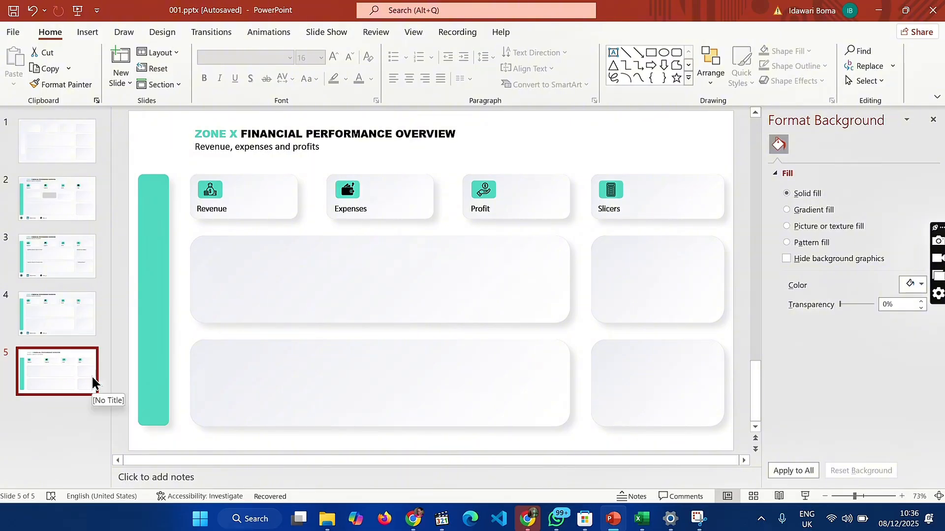
Compare with the footer on slide 4 and insert the Linkedin 3 picture onto slide 5
left_click(45, 308)
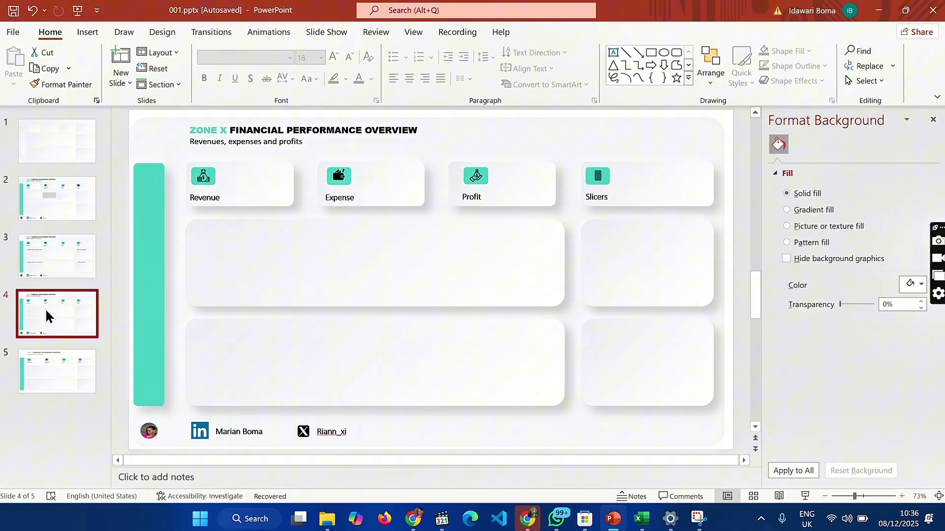
left_click(30, 373)
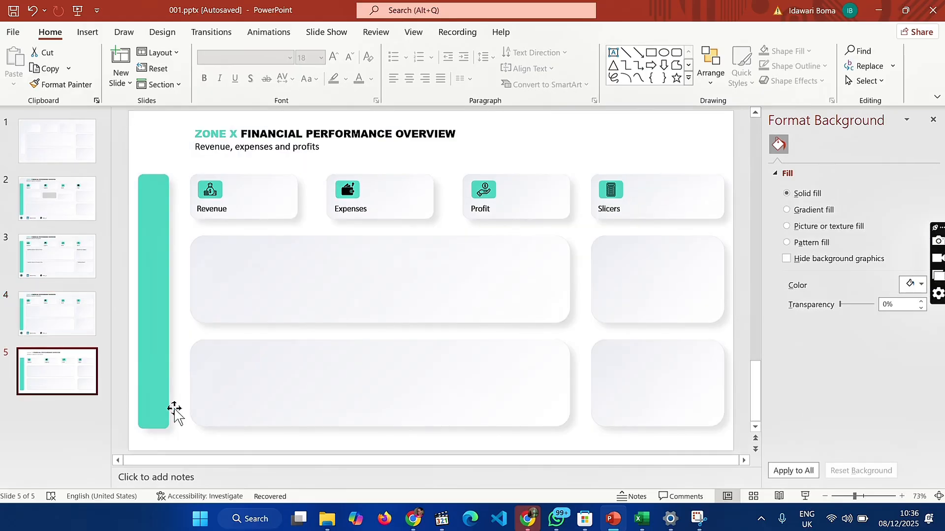
left_click(85, 32)
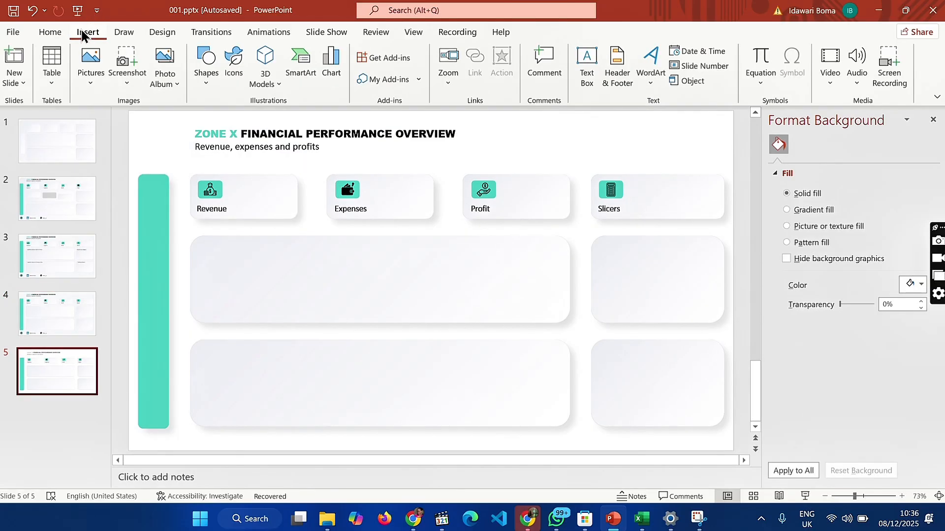
left_click(88, 66)
left_click(110, 121)
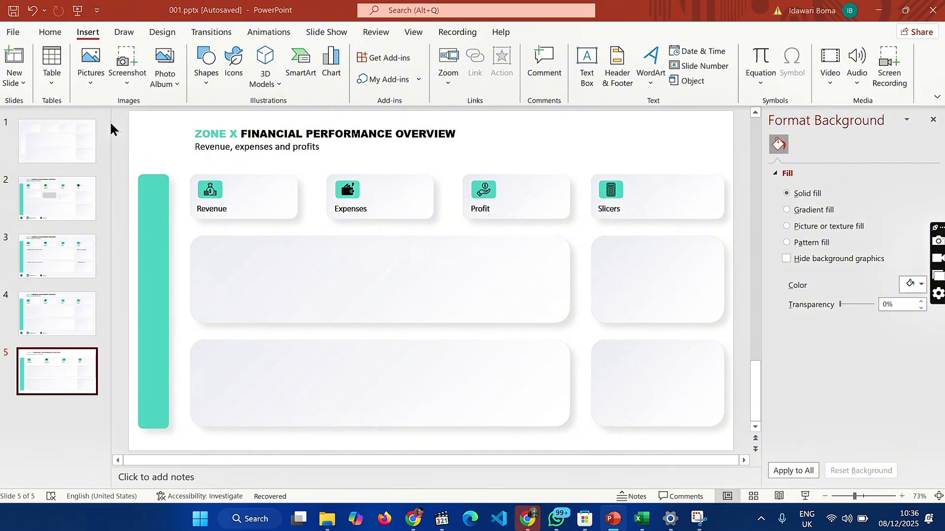
scroll(185, 217, "down", 3)
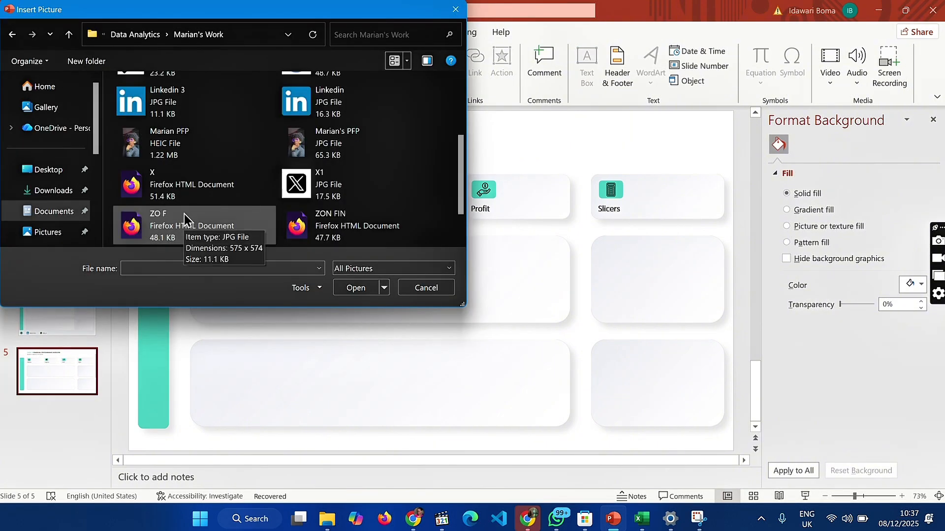
left_click(176, 102)
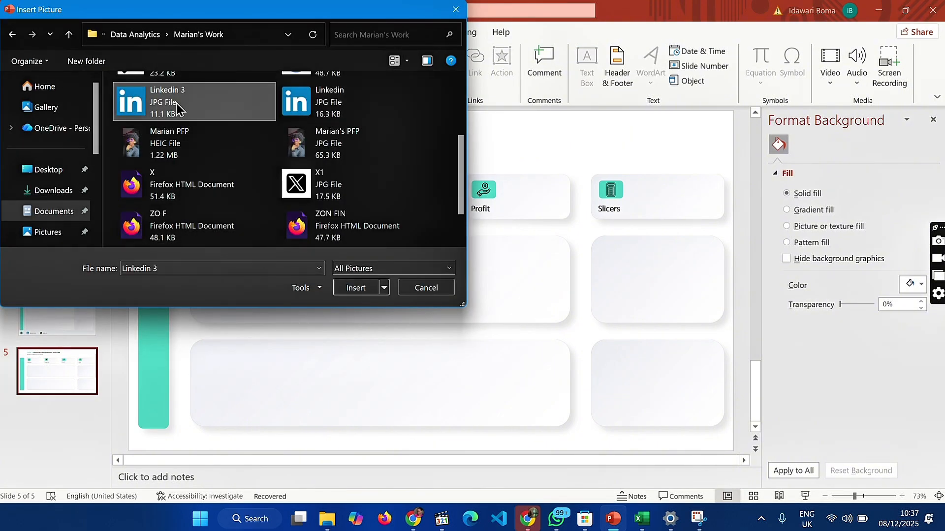
left_click(354, 291)
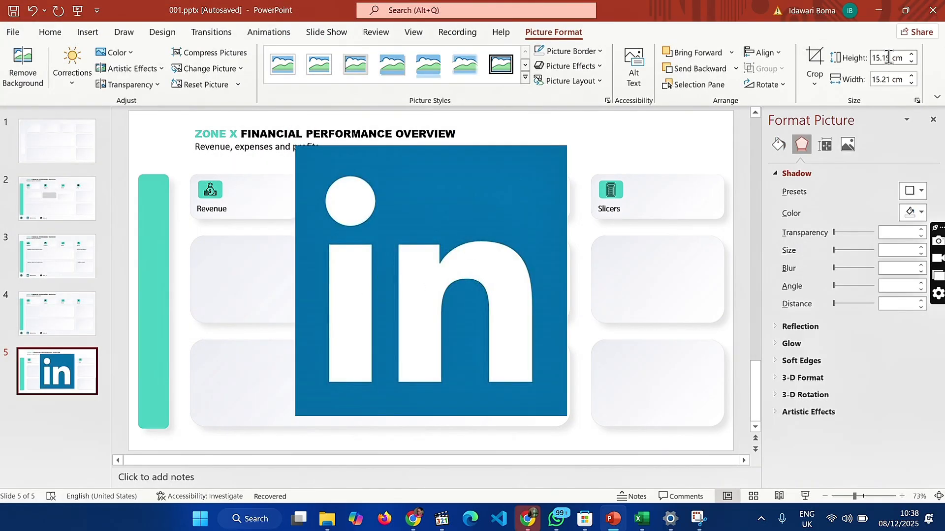
Set the LinkedIn logo's height to 0.9 cm and move it to the start of the footer below the lower wide card
left_click(888, 58)
left_click(72, 322)
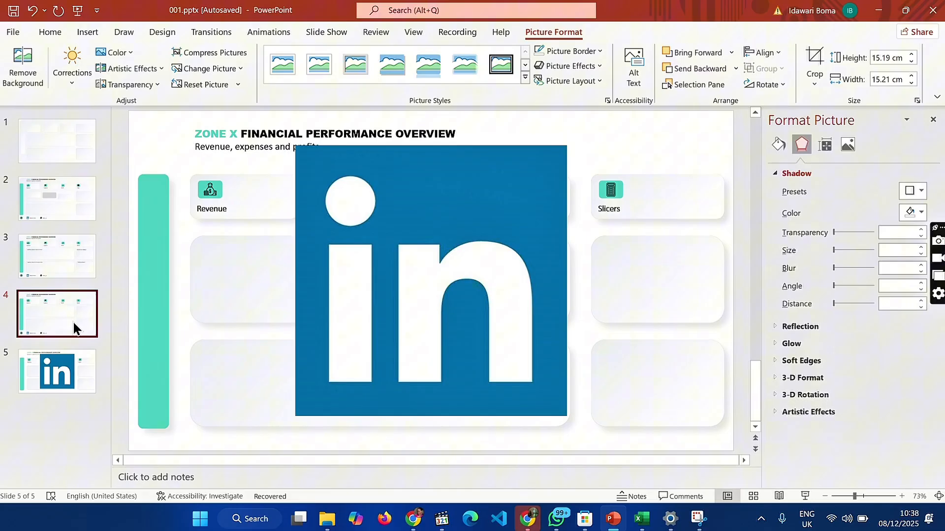
left_click(69, 362)
left_click(888, 58)
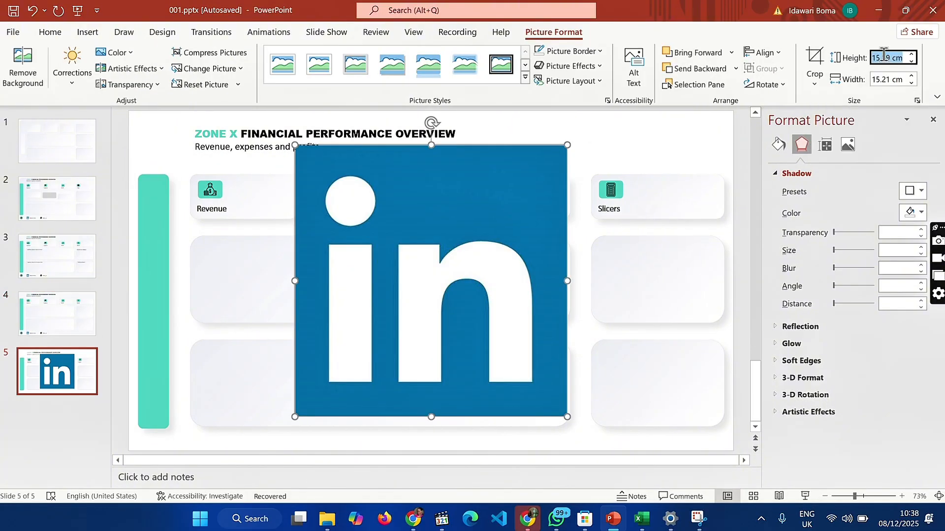
key("BackSpace")
type("0.9")
key("Return")
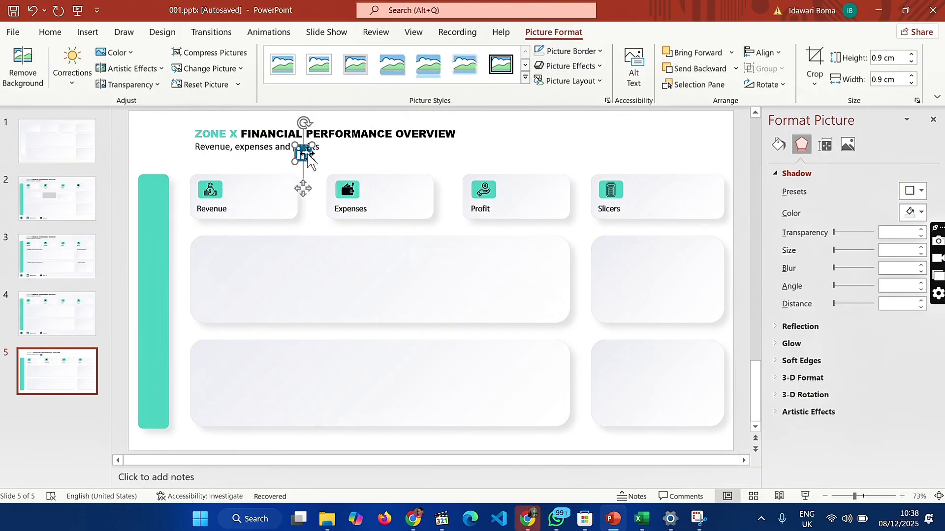
left_click_drag(304, 154, 203, 435)
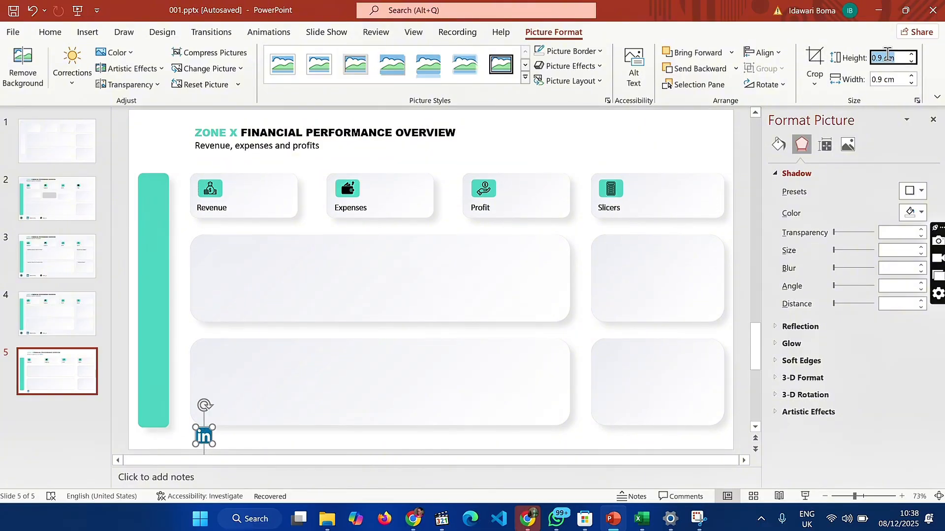
Reduce the LinkedIn logo's height to 0.7 cm and nudge it slightly lower in the footer
key("BackSpace")
key("Return")
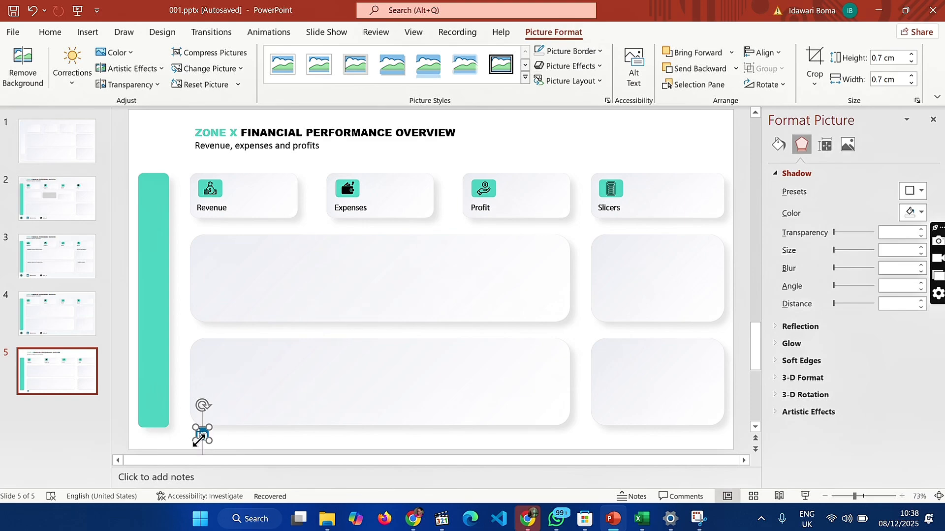
left_click_drag(200, 432, 197, 437)
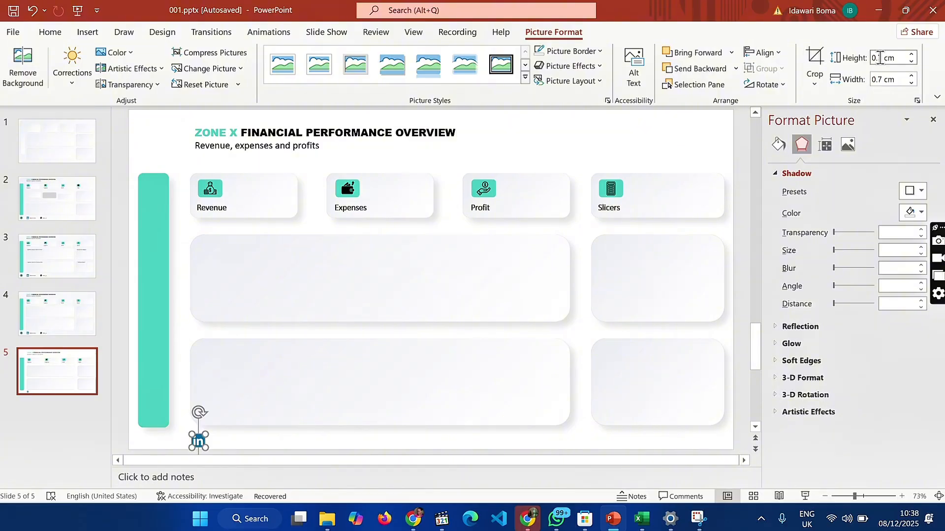
Set the LinkedIn logo's height to 0.5 cm and line it up near the lower wide card's left edge
key("BackSpace")
type("0.5")
key("Return")
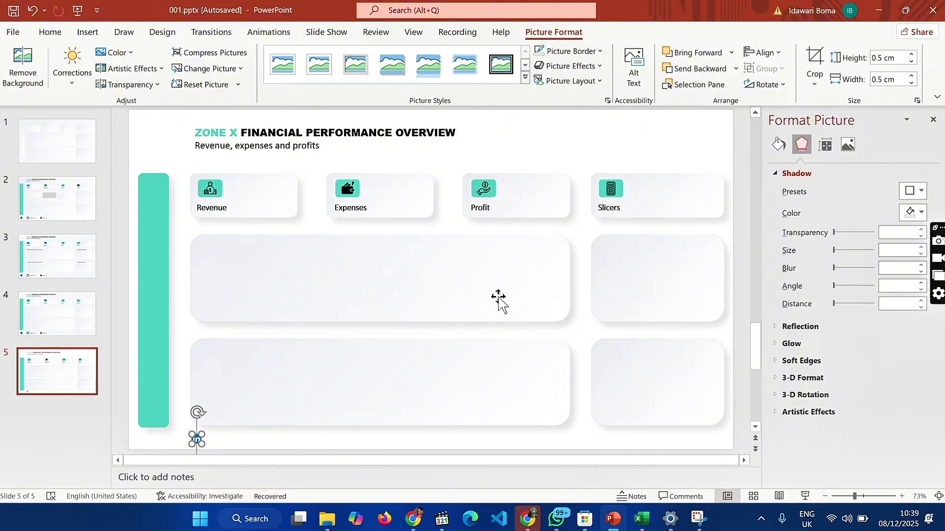
left_click(32, 460)
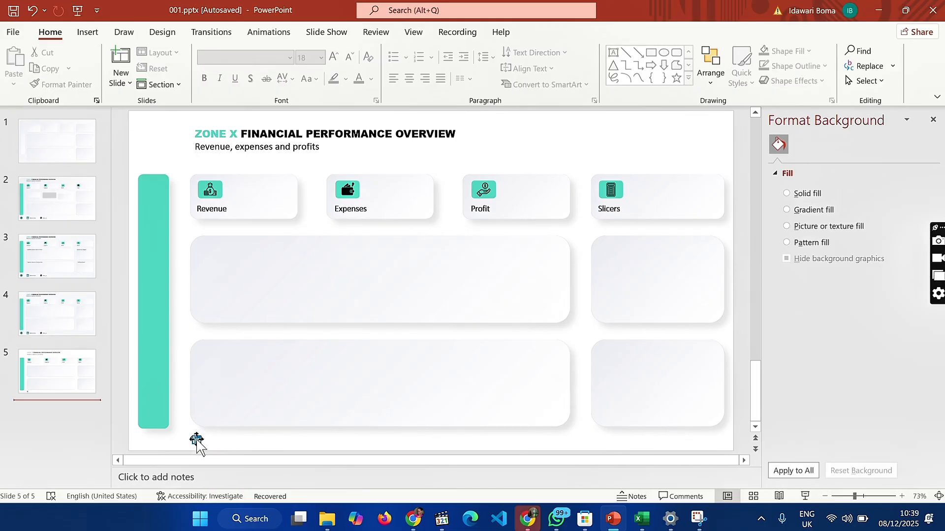
mouse_move(196, 443)
left_mouse_down()
mouse_move(207, 442)
mouse_move(192, 439)
left_mouse_up()
left_click(117, 438)
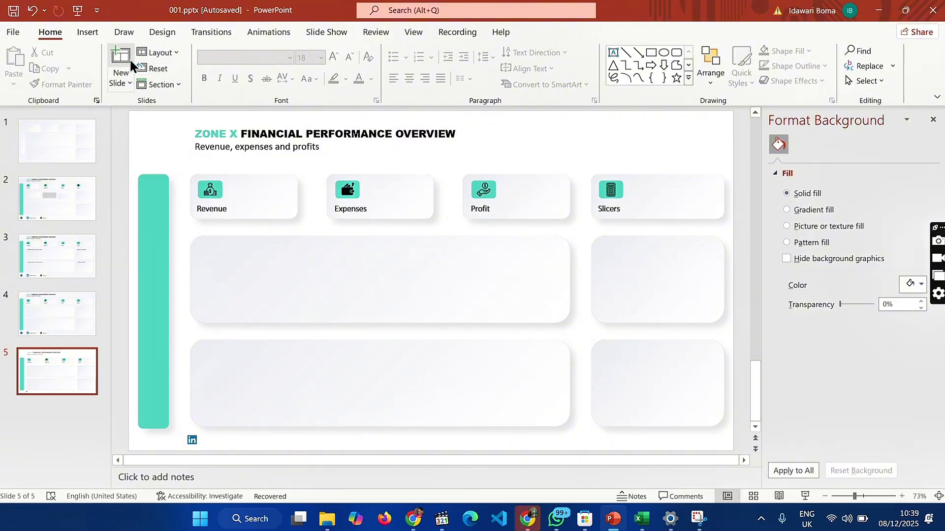
Insert the portrait photo of the woman in pink from Saved Pictures onto slide 5
left_click(102, 35)
left_click(92, 68)
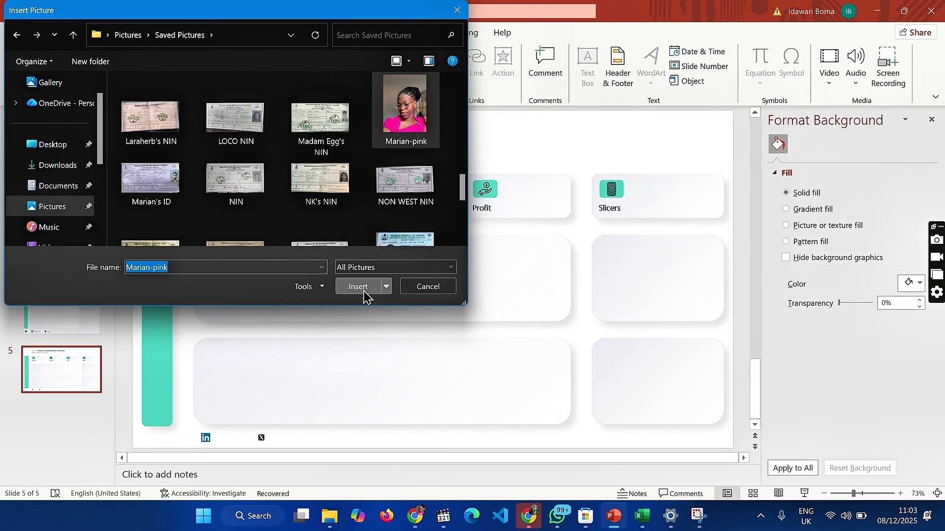
left_click(361, 285)
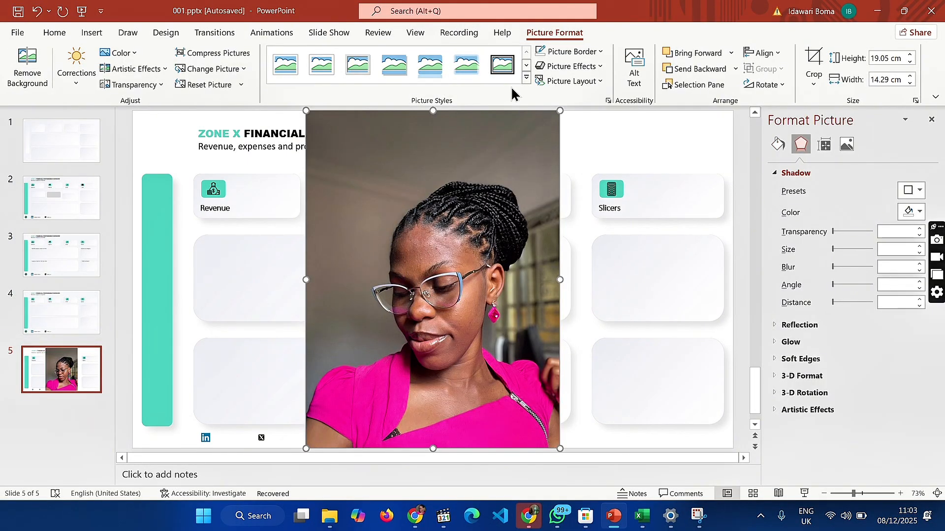
Give the portrait an oval picture style with no outline and no preset effect
left_click(526, 77)
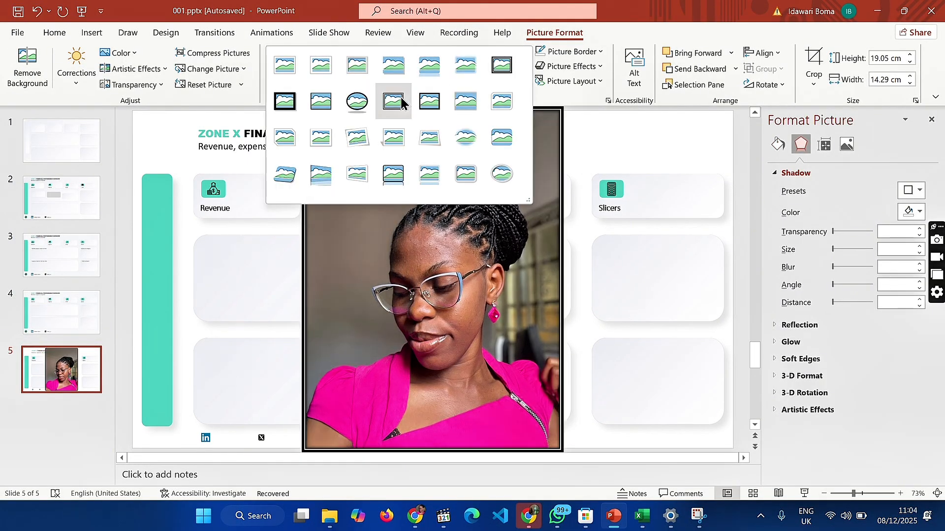
left_click(357, 102)
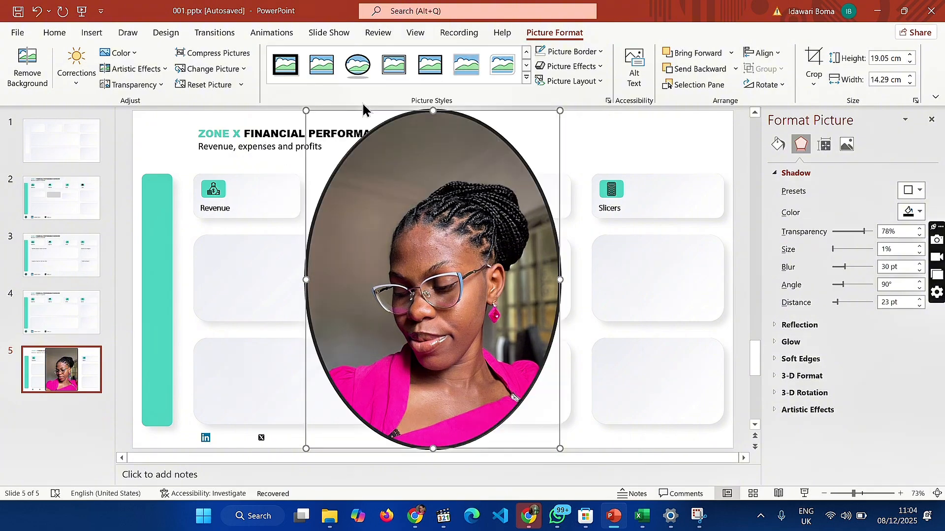
left_click(571, 53)
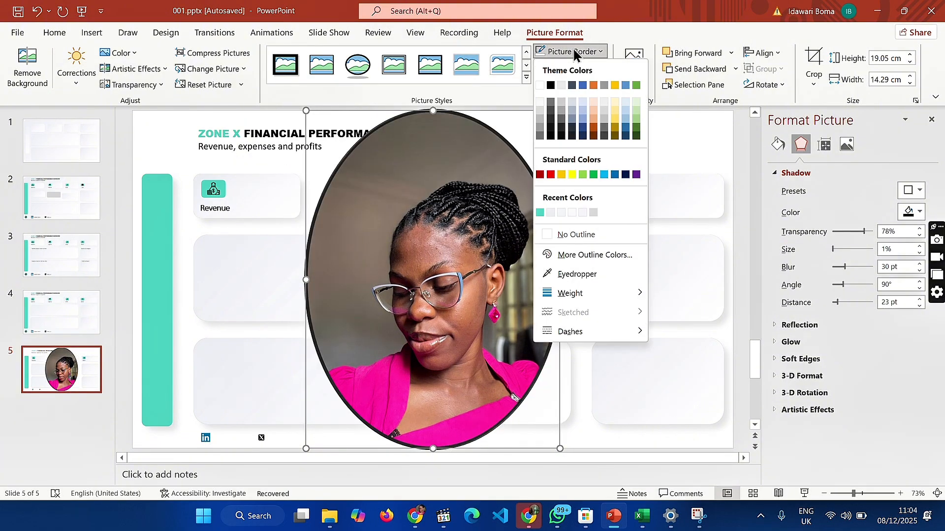
left_click(593, 236)
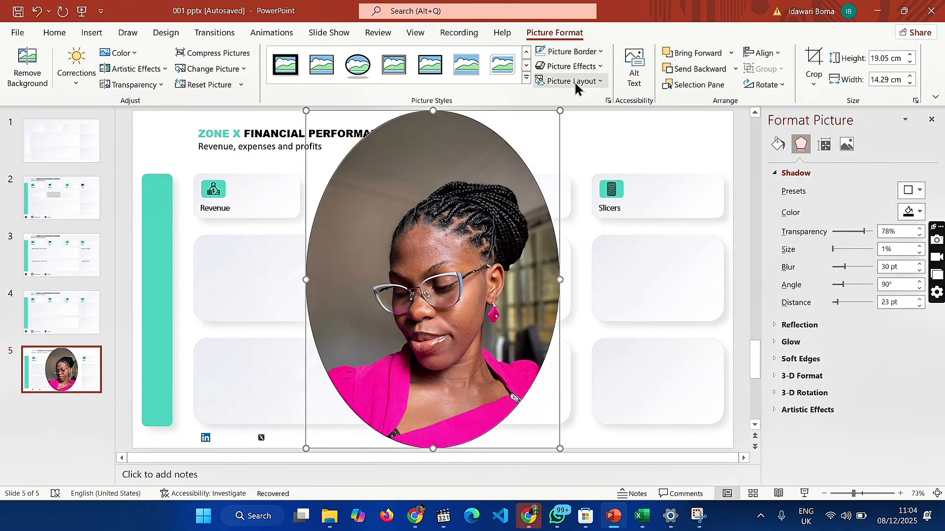
left_click(578, 74)
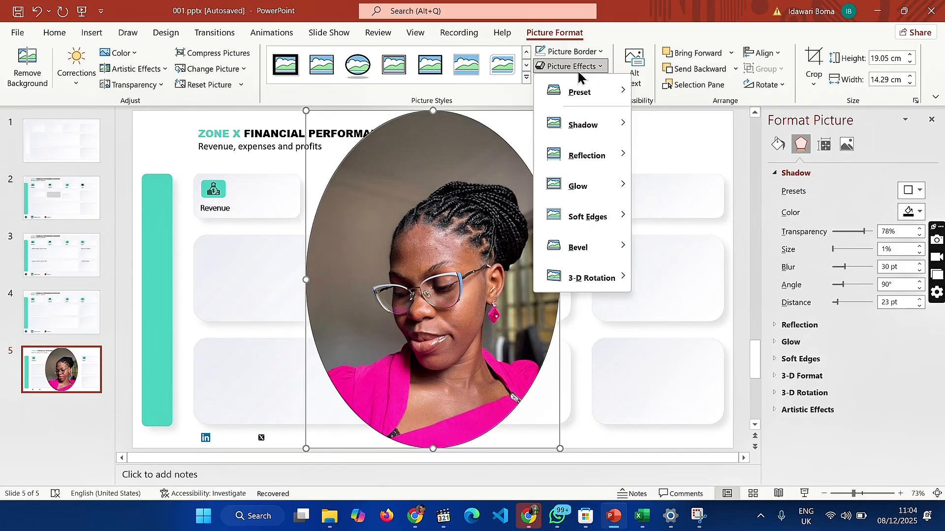
mouse_move(595, 101)
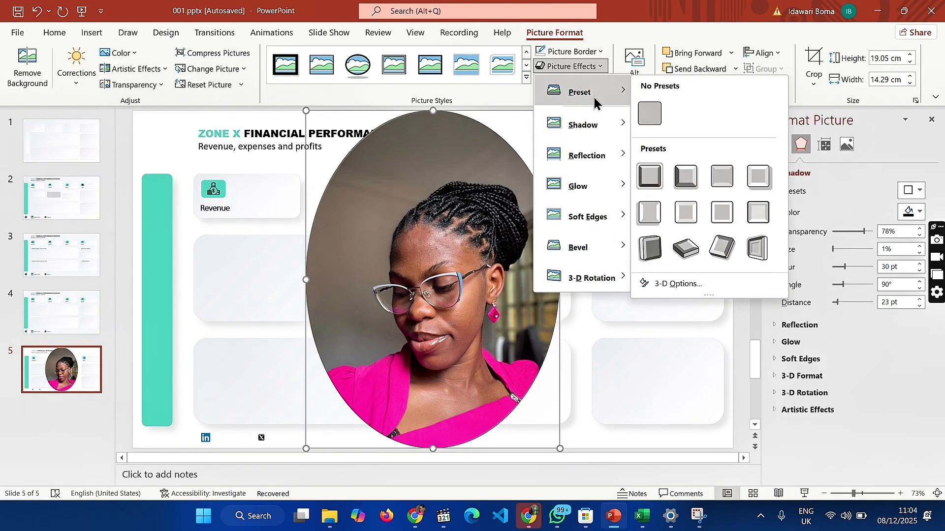
left_click(650, 113)
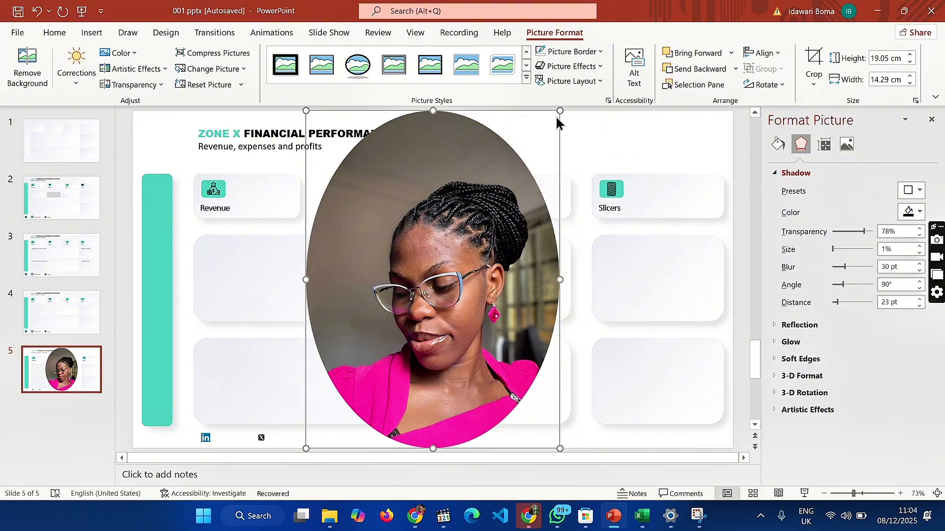
Set the portrait's height to 0.9 cm and move it into the footer at the foot of the green vertical bar
left_click(887, 58)
key("BackSpace")
key("Return")
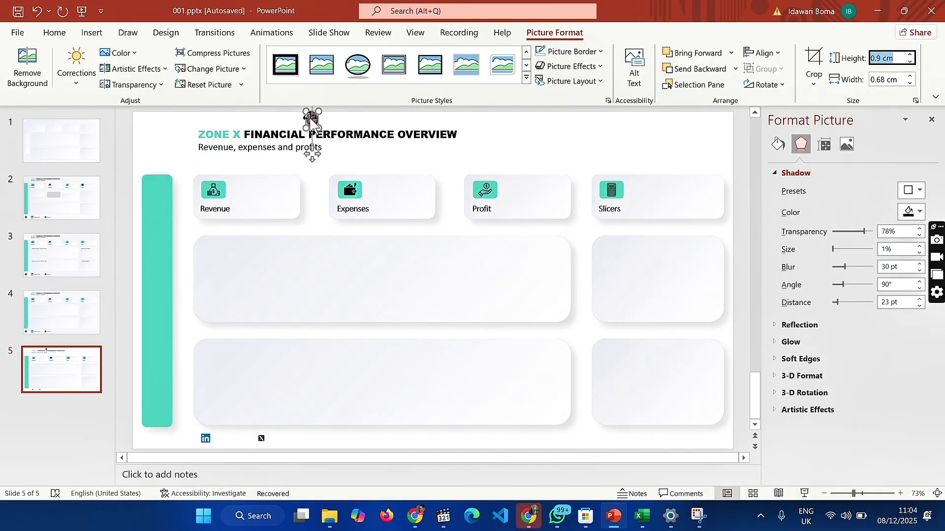
left_click_drag(312, 124, 158, 434)
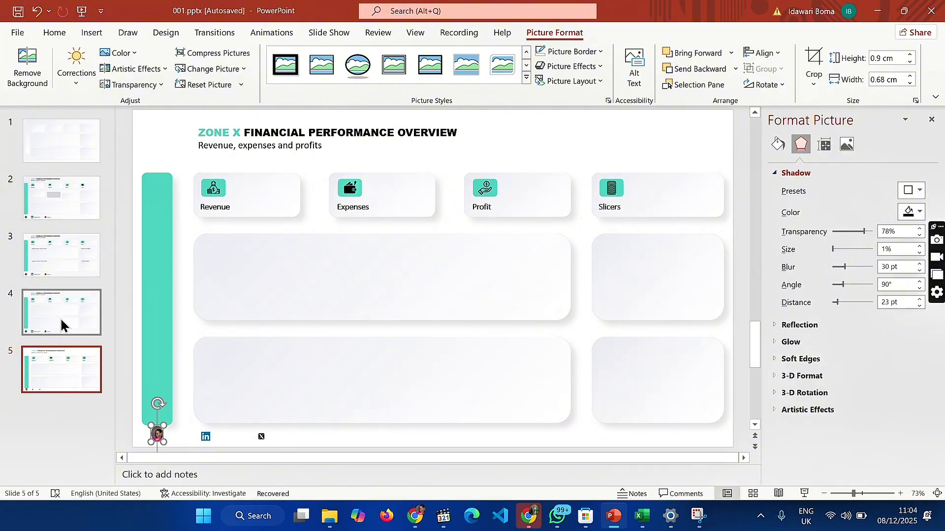
Set the portrait's width to 0.98 cm and nudge it up and sideways to centre it on the green bar
left_click(876, 79)
key("BackSpace")
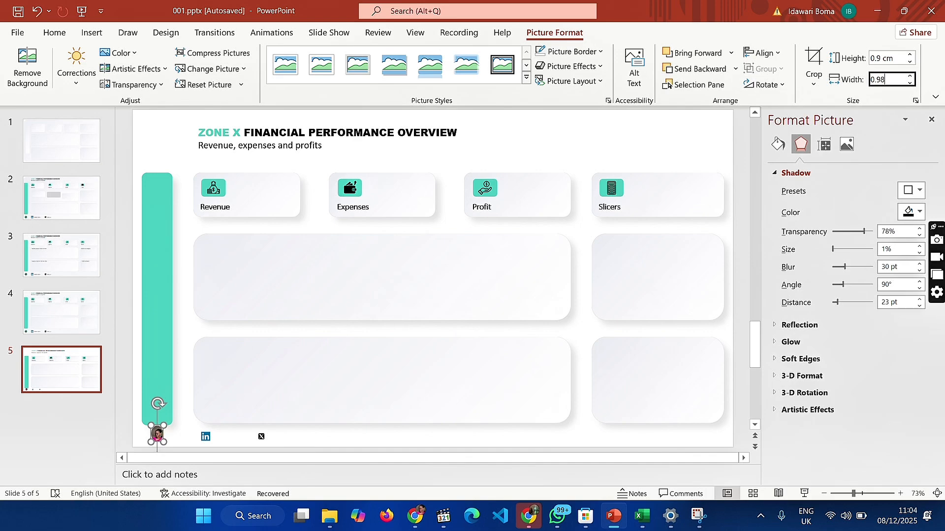
key("Return")
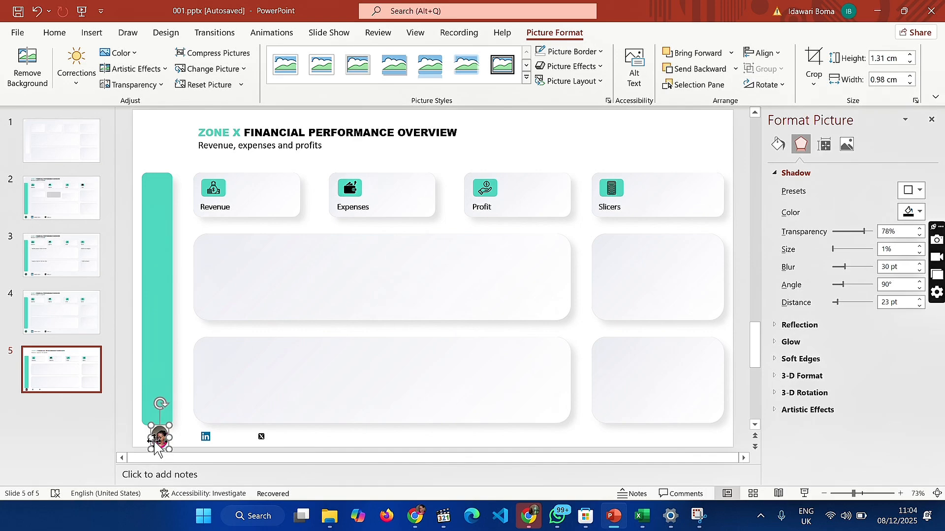
mouse_move(163, 442)
left_mouse_down()
mouse_move(181, 438)
mouse_move(159, 438)
left_mouse_up()
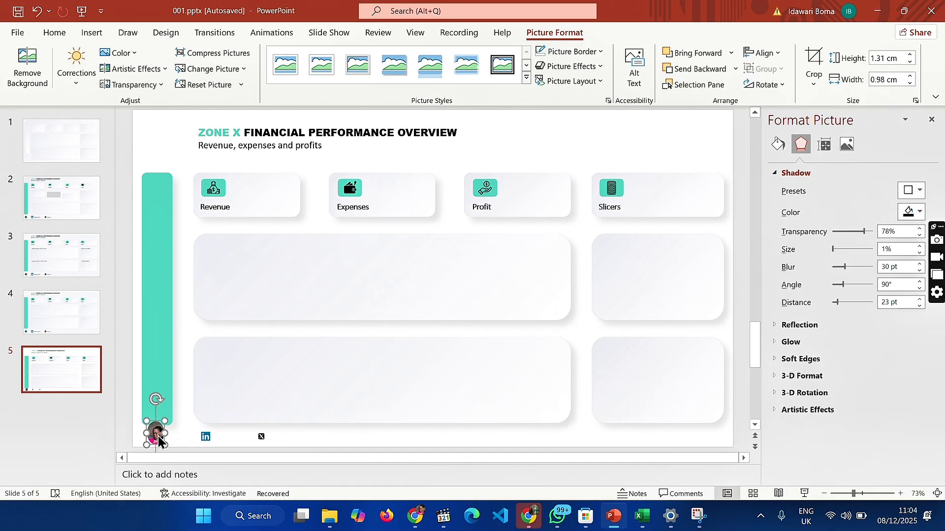
Enlarge the LinkedIn logo in the footer to 0.9 cm high and wide
left_click(206, 436)
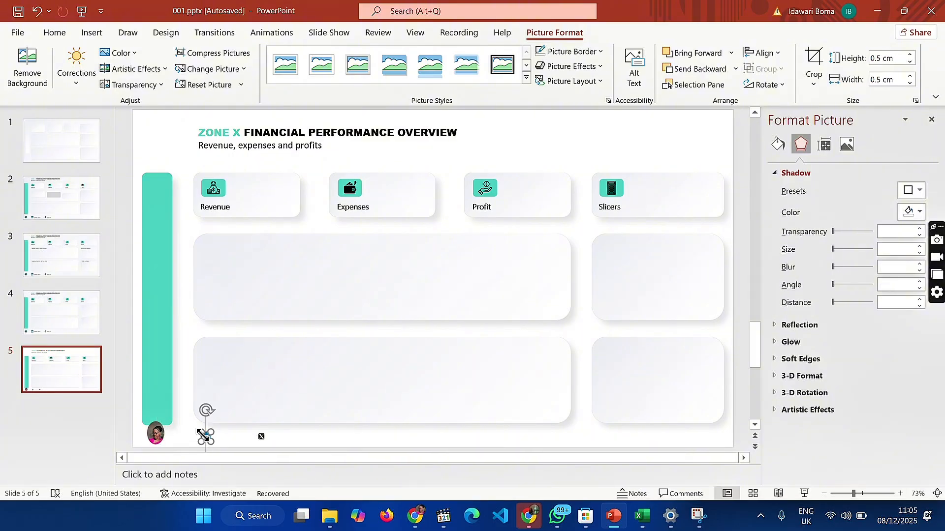
left_click(882, 62)
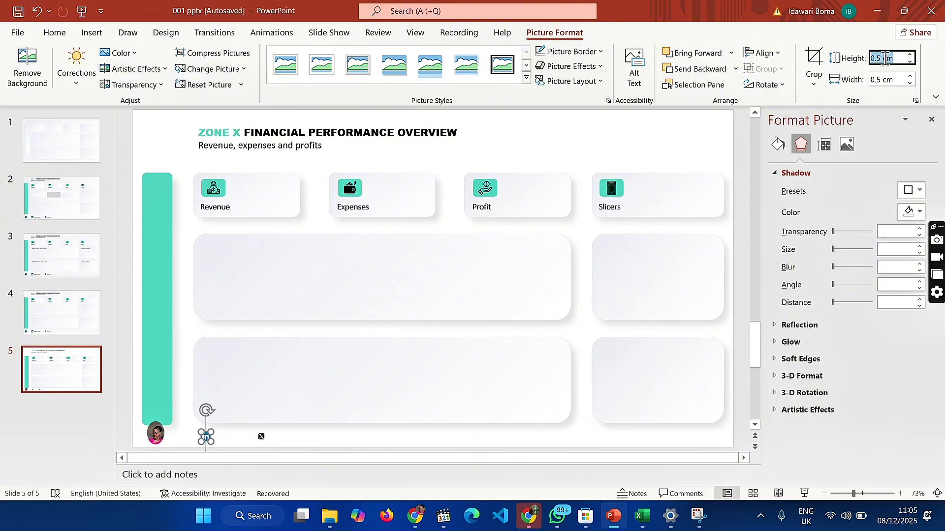
left_click(883, 58)
key("BackSpace")
left_click(881, 80)
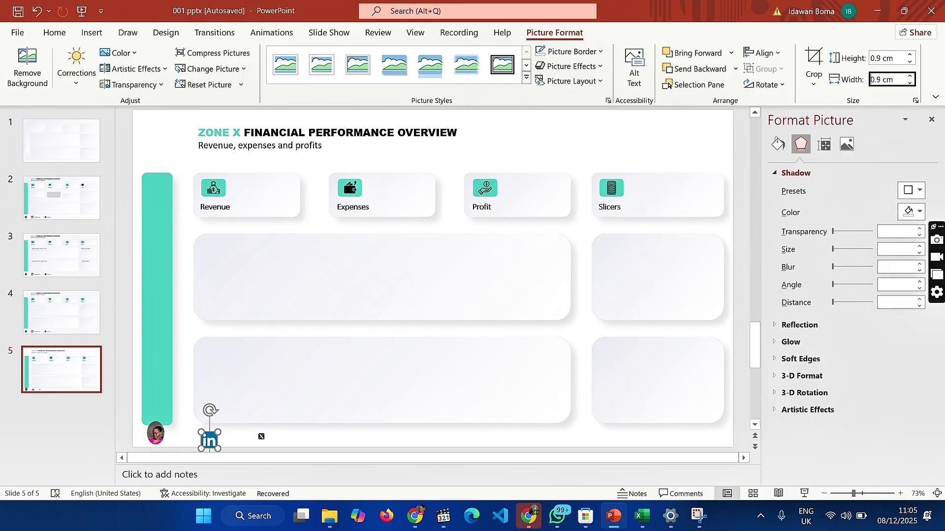
Compare with the footer of the Excel dashboard and resize the portrait on slide 5 to about 1.42 by 1.07 cm
left_click(625, 460)
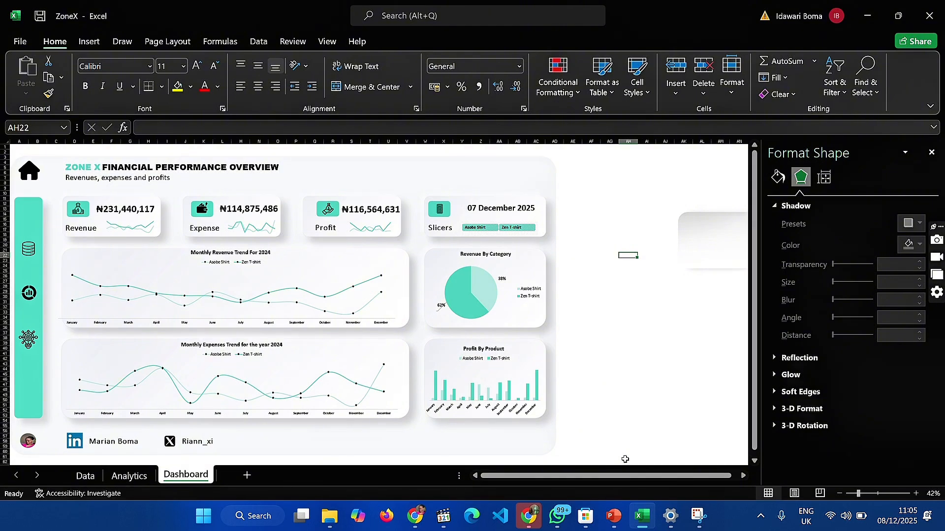
left_click(613, 516)
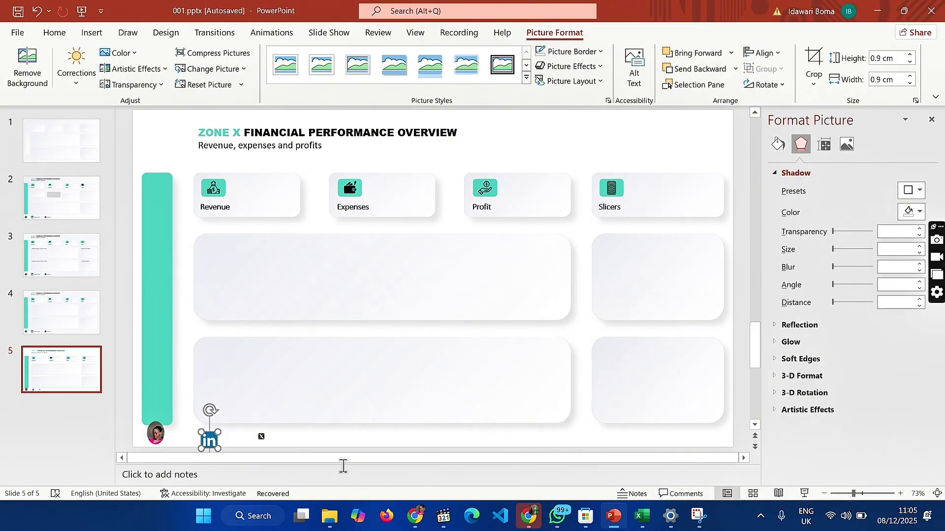
left_click(155, 435)
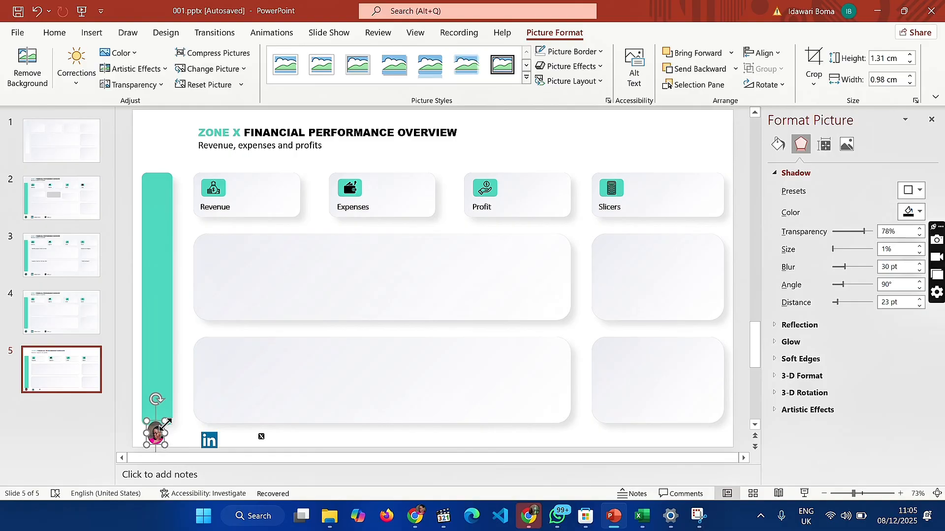
left_click_drag(164, 422, 166, 430)
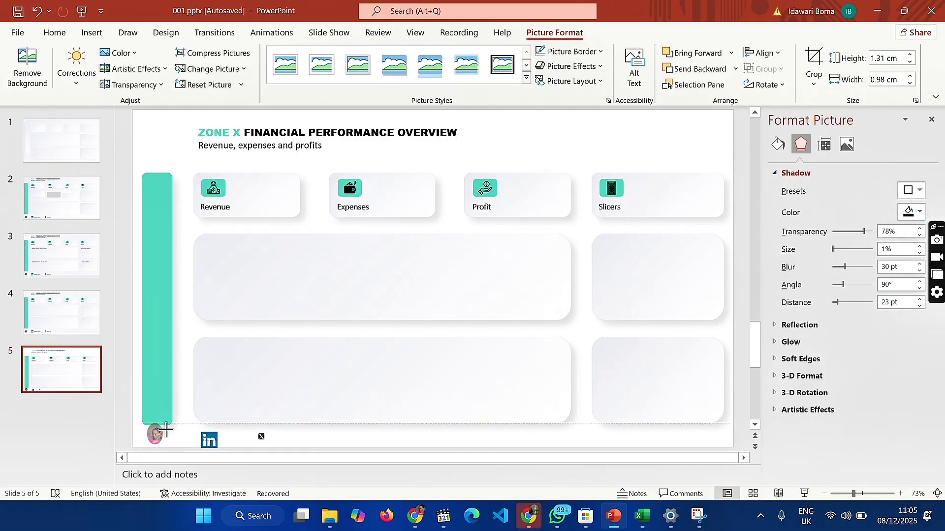
Set the height of the green vertical bar to 14 cm
left_click(154, 353)
left_click(571, 34)
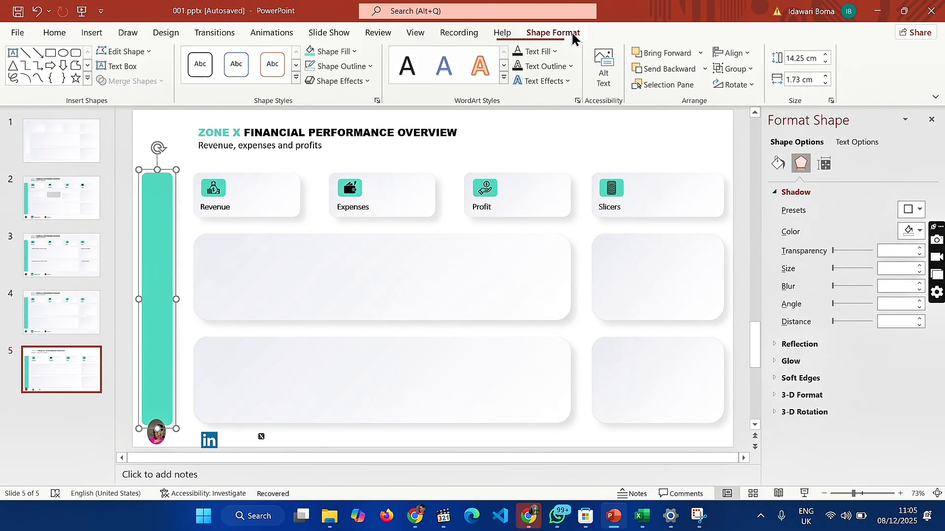
left_click(799, 60)
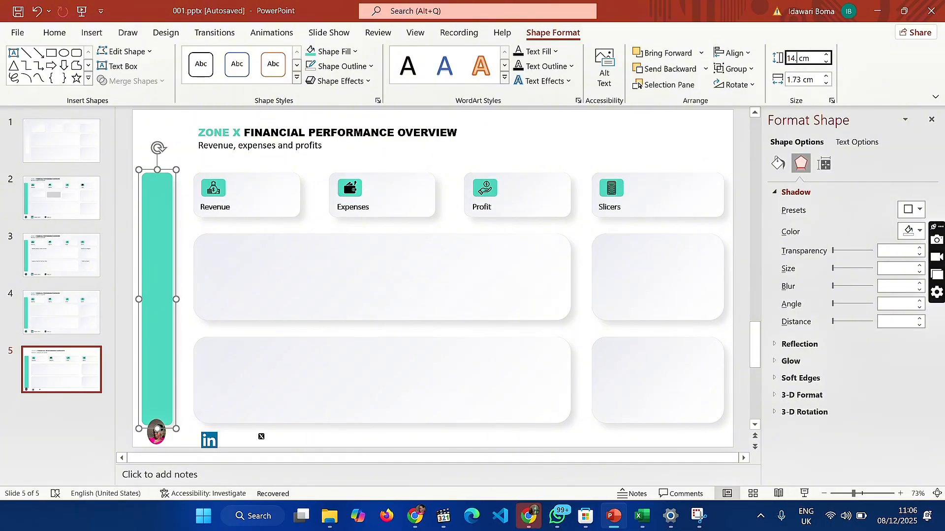
key("Return")
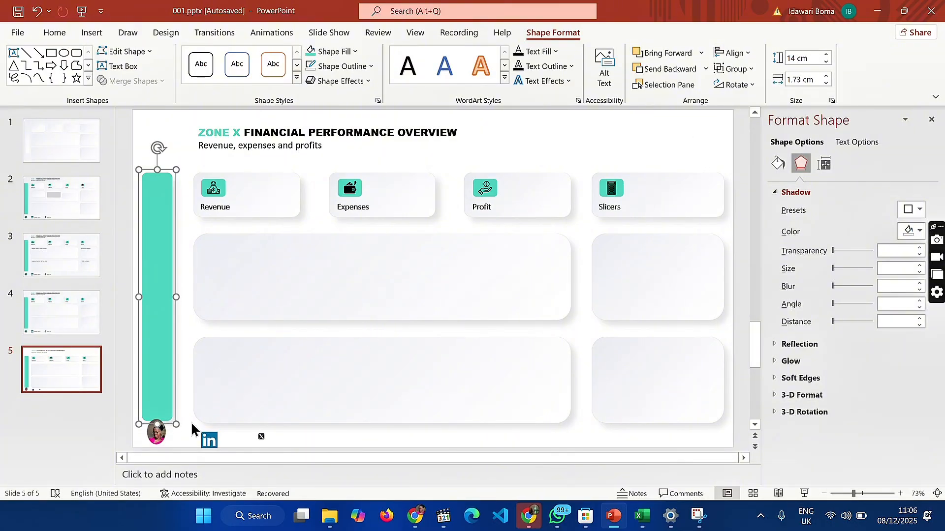
Shorten the portrait to a nearly round shape and centre it just below the green bar
left_click_drag(158, 435, 158, 427)
left_click(88, 437)
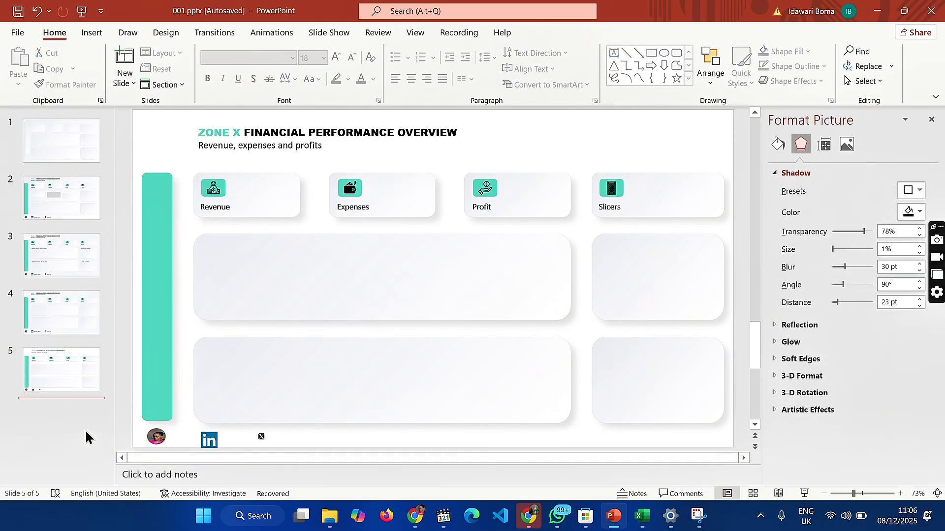
left_click(151, 437)
left_click_drag(151, 437, 155, 440)
Set the LinkedIn logo's height to 0.7 cm and keep the logo selected in the footer
left_click(210, 441)
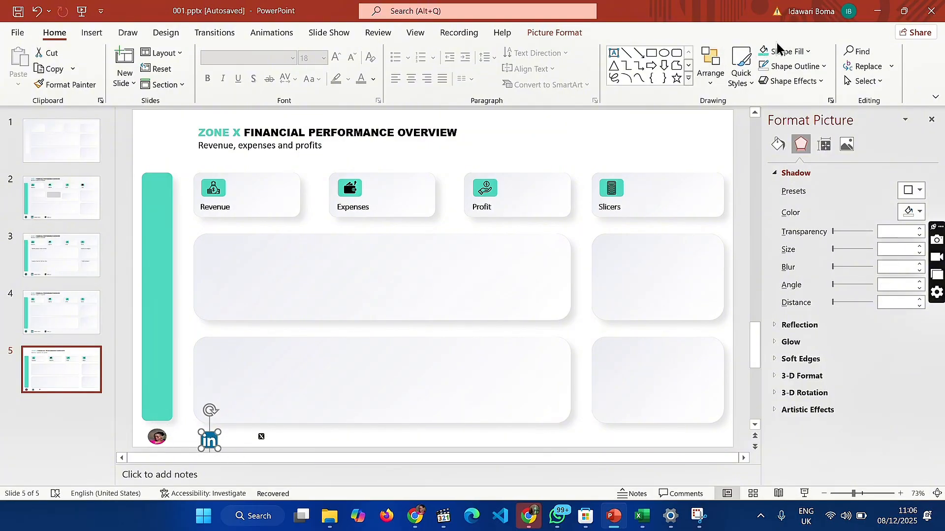
left_click(577, 30)
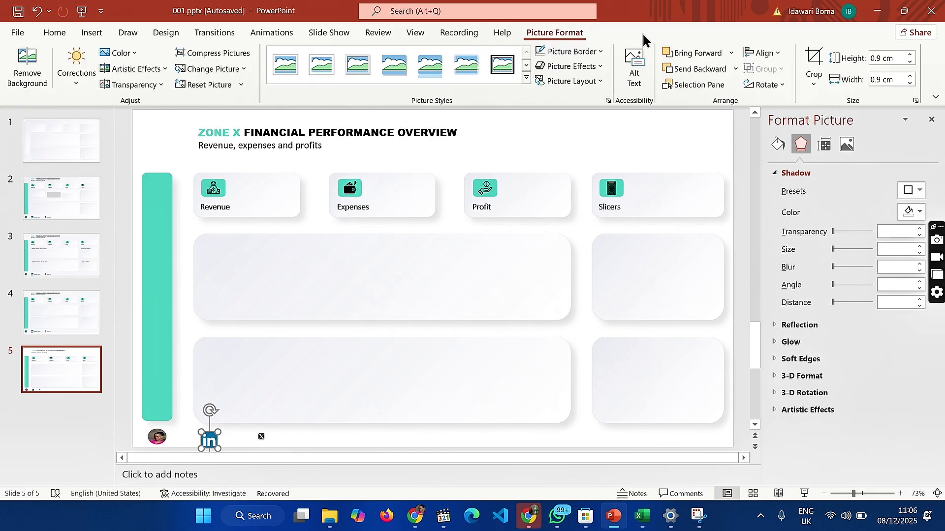
left_click(888, 58)
key("BackSpace")
type("0.7")
key("Return")
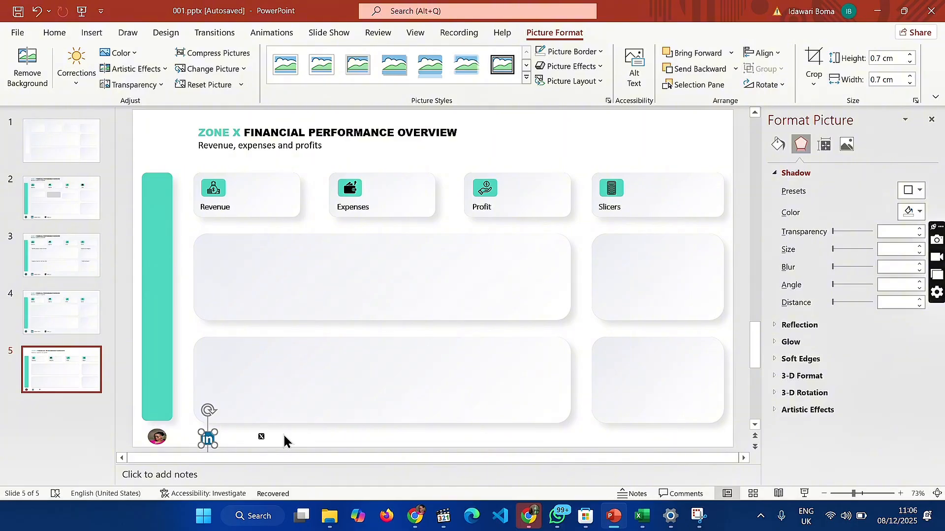
left_click(57, 446)
left_click(207, 437)
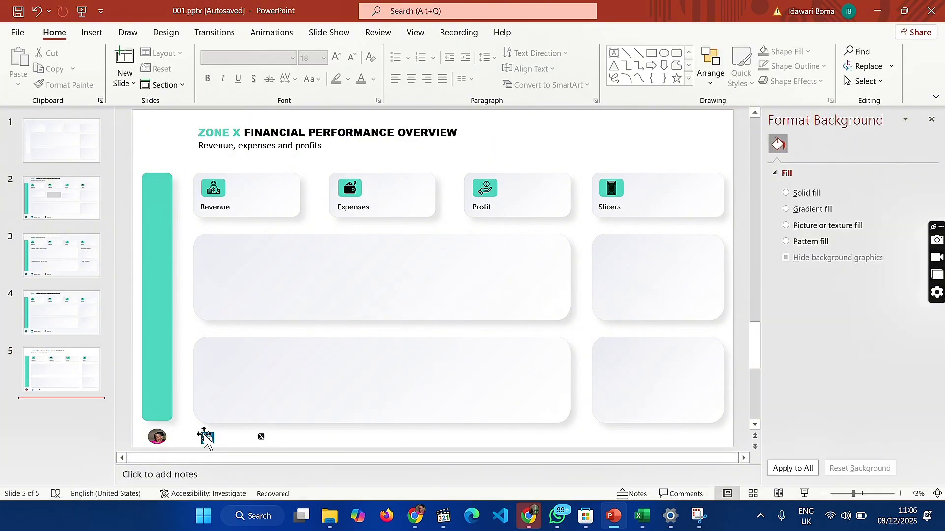
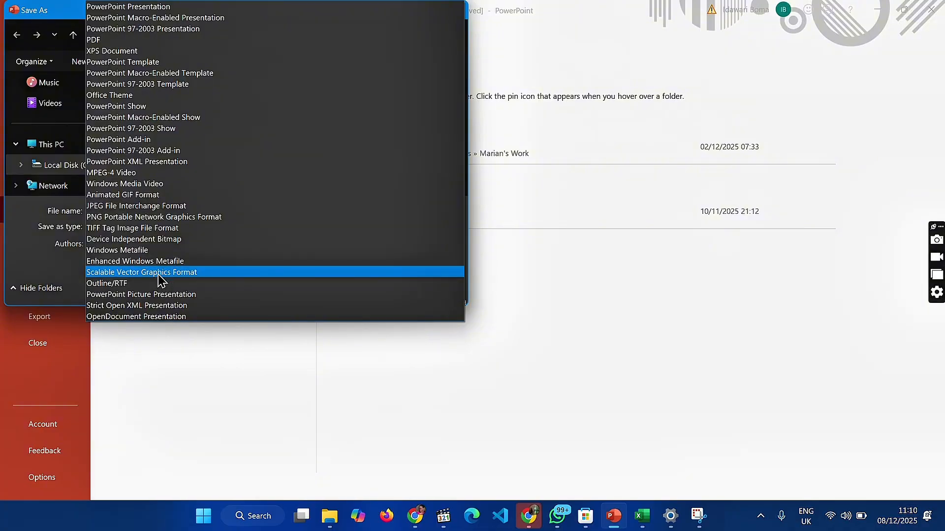
Export only the current slide in Scalable Vector Graphics format and switch to the ZoneX dashboard in Excel
left_click(159, 274)
left_click(382, 290)
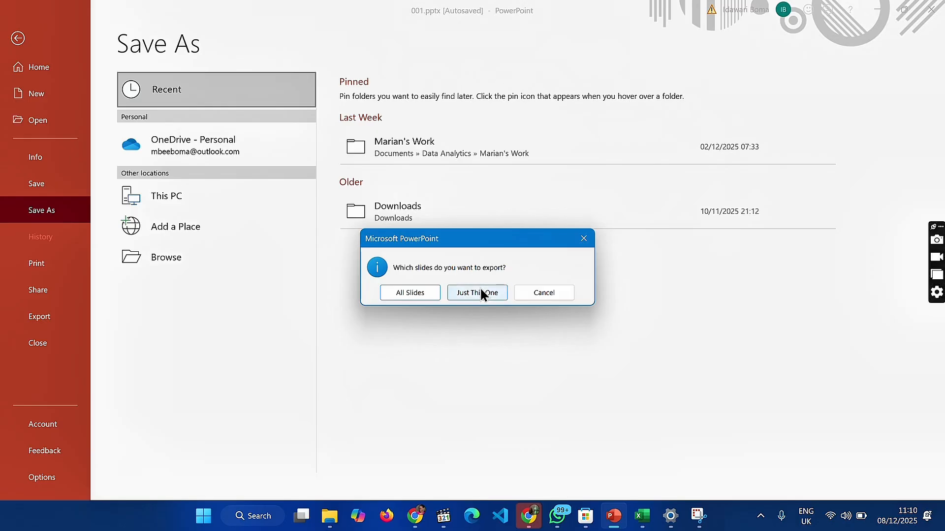
left_click(481, 292)
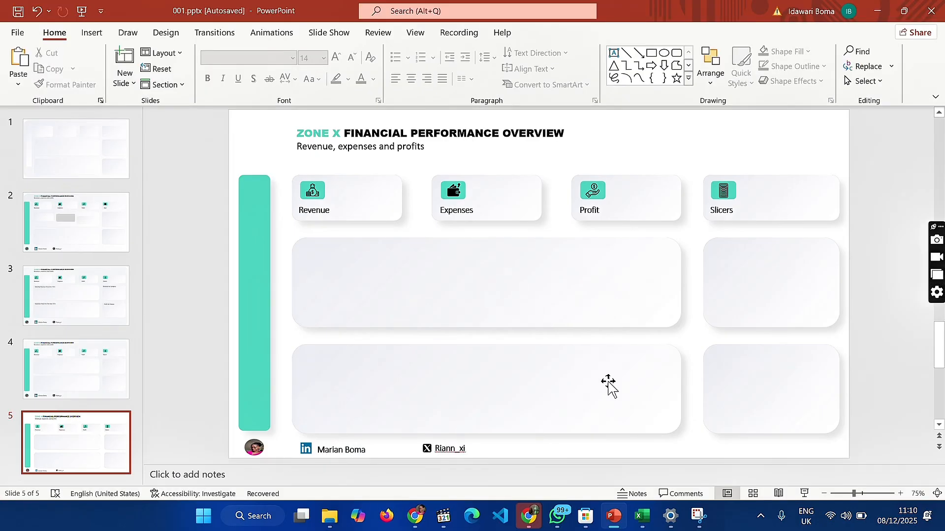
left_click(648, 525)
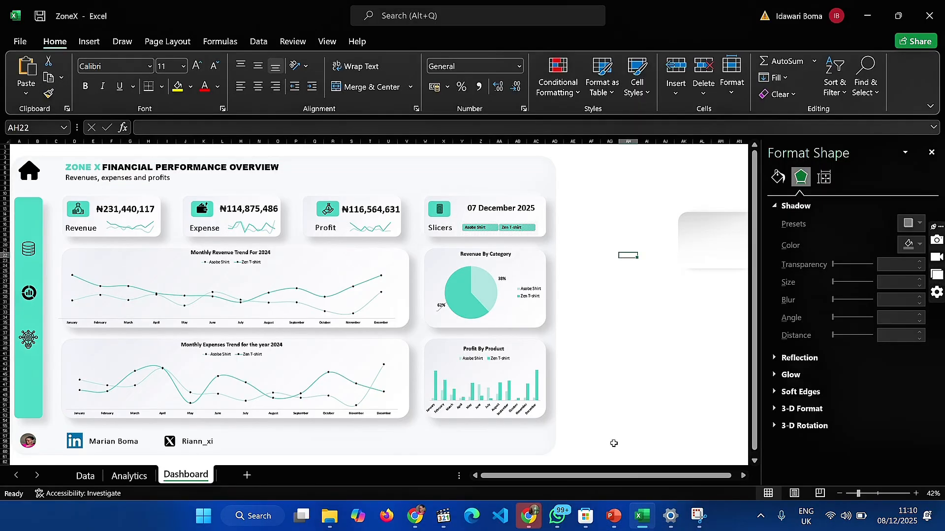
left_click(615, 358)
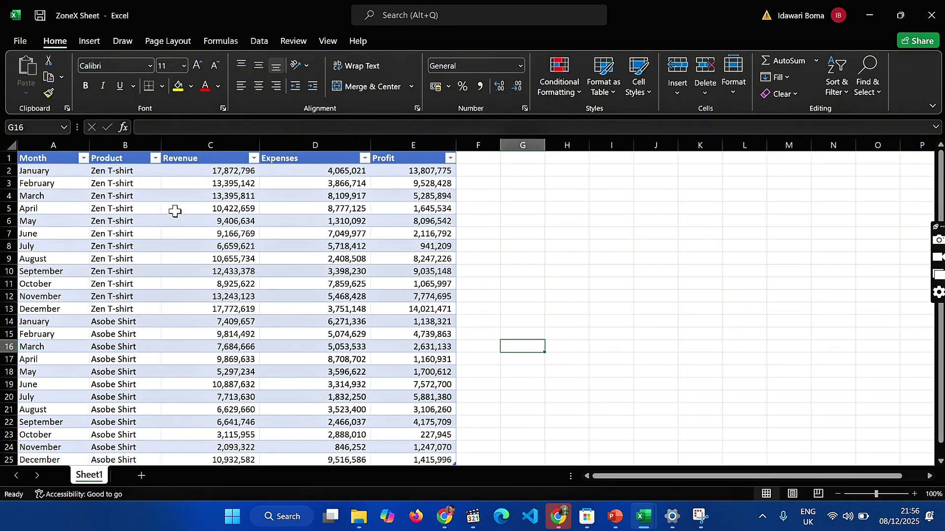
Review the Product column's filter options and the rows of the data table on Sheet1 of the ZoneX Sheet workbook
left_click(155, 158)
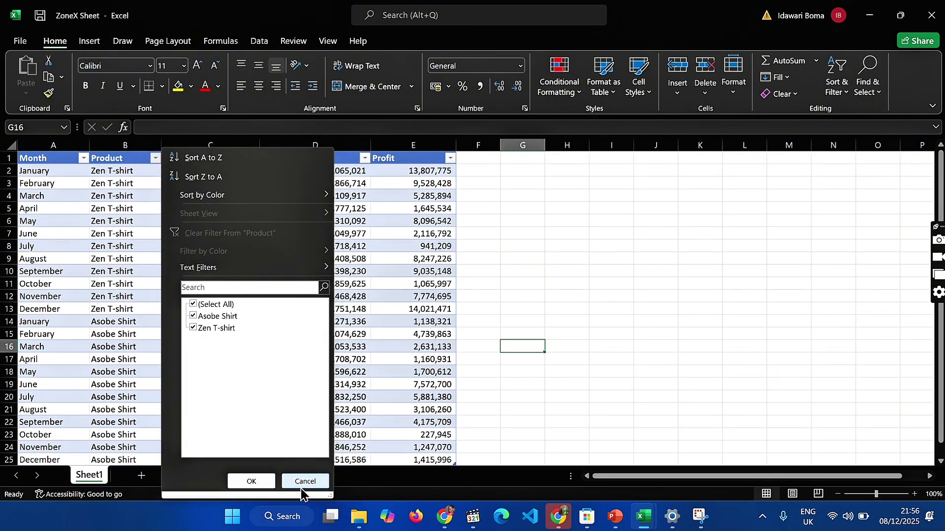
left_click(271, 483)
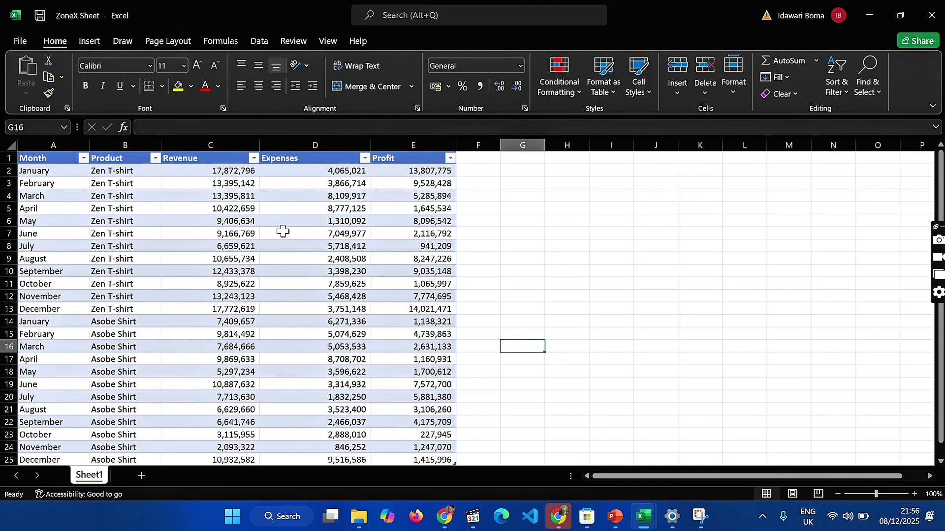
scroll(283, 231, "down", 3)
scroll(283, 232, "up", 3)
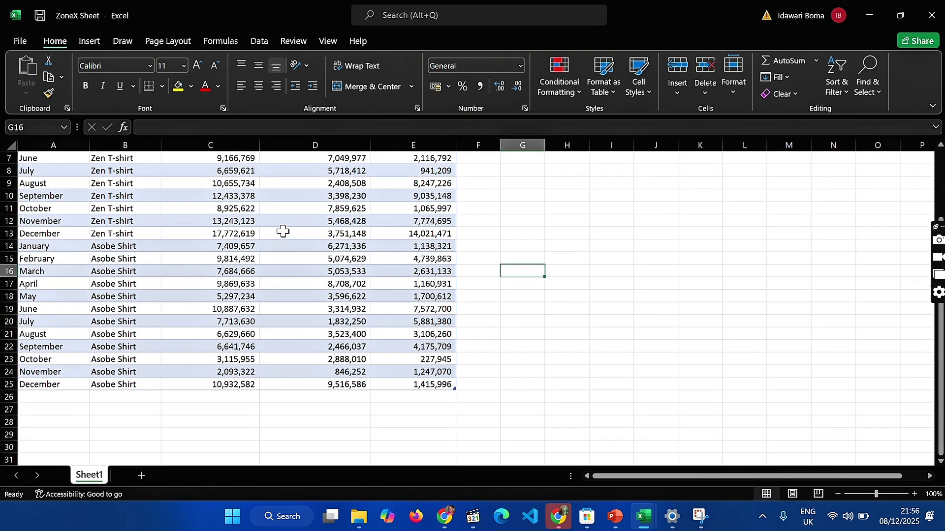
Summarize Table1 with a PivotTable placed on a new worksheet
left_click(178, 255)
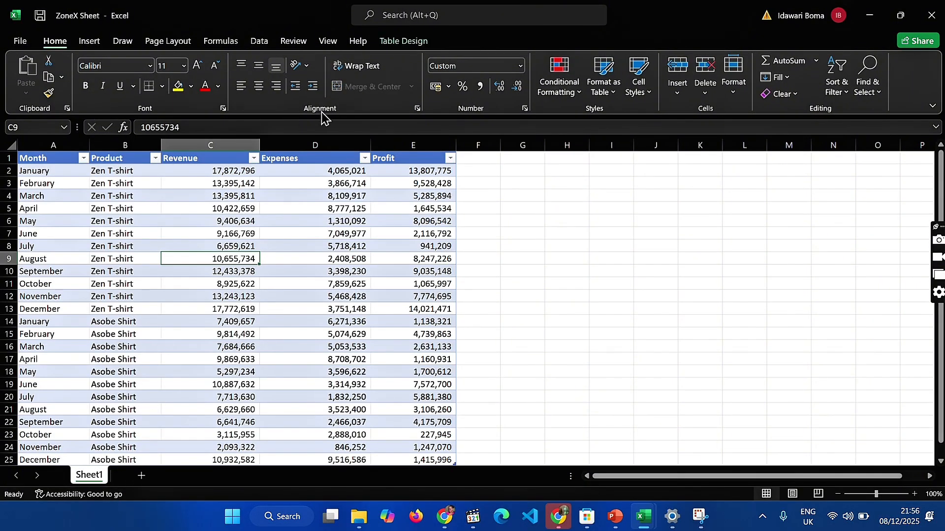
left_click(392, 41)
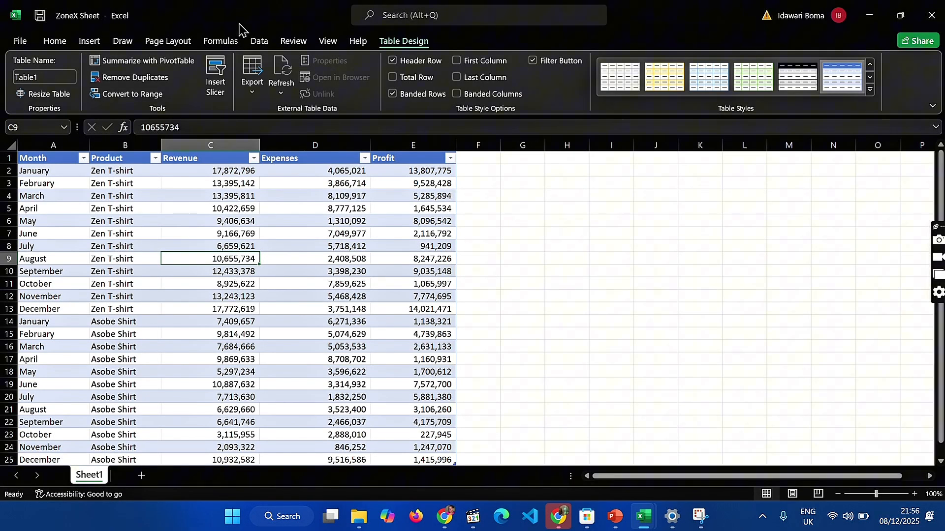
left_click(161, 62)
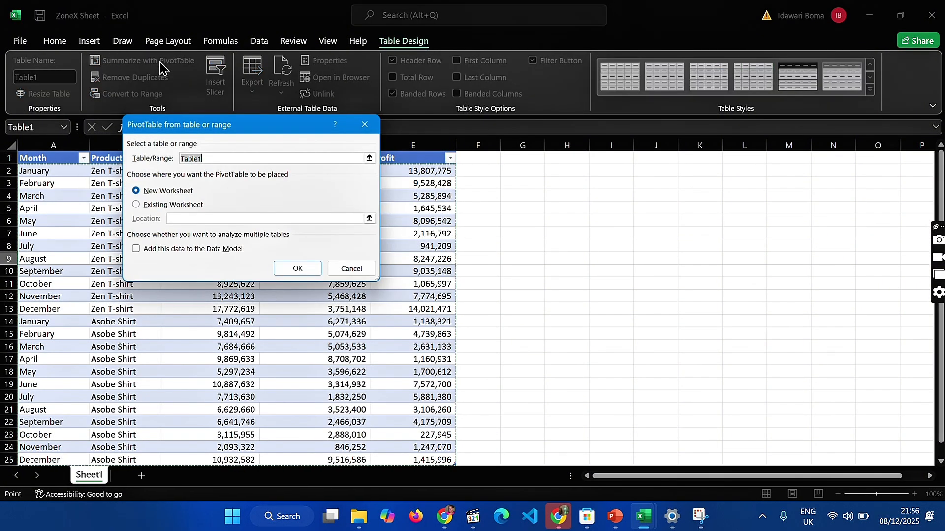
left_click(290, 270)
left_click(98, 298)
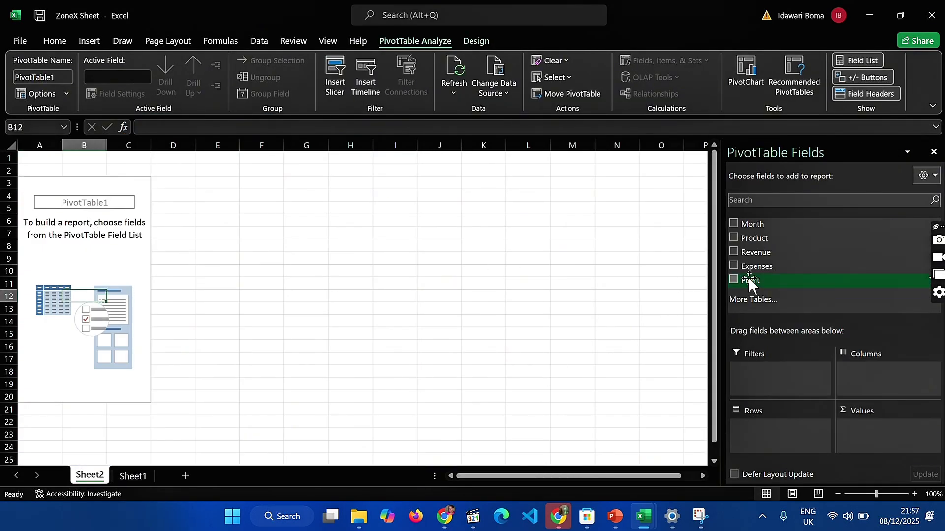
Add the Month, Revenue and Product fields to the empty PivotTable
left_click(734, 225)
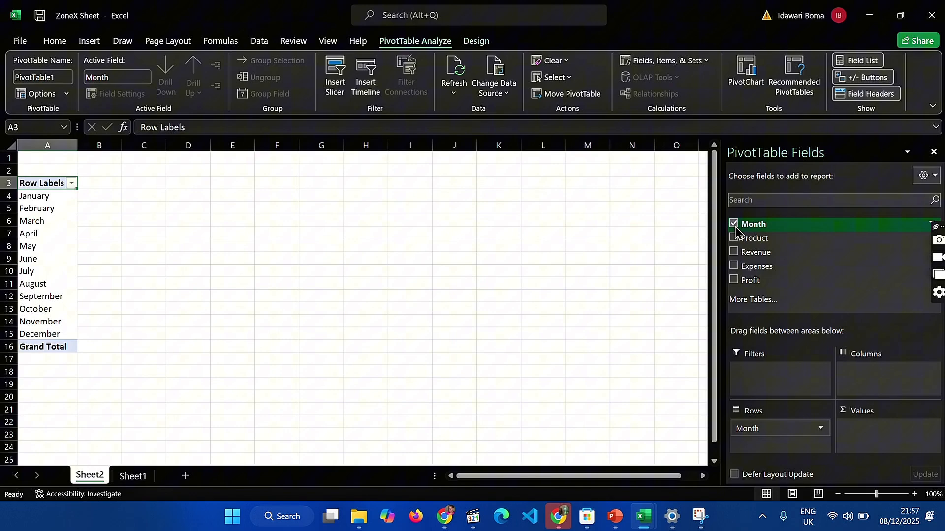
left_click(734, 252)
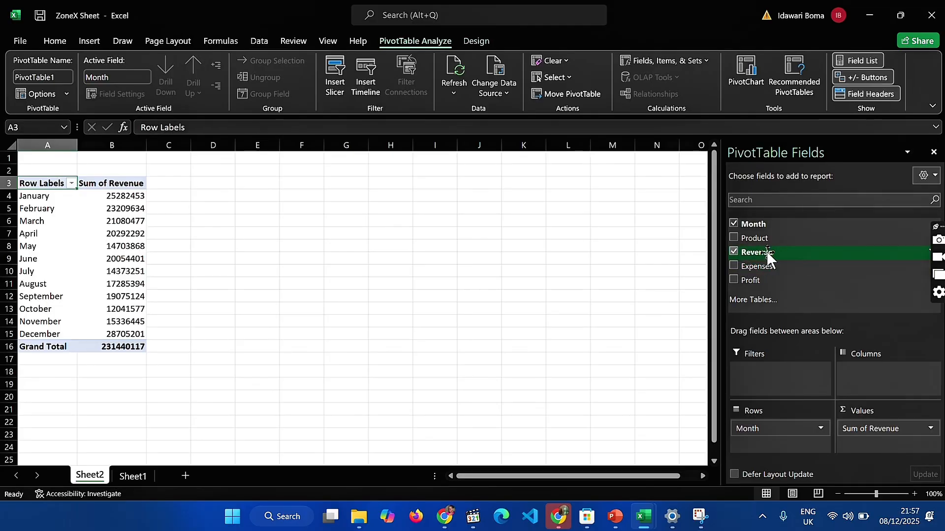
left_click(734, 238)
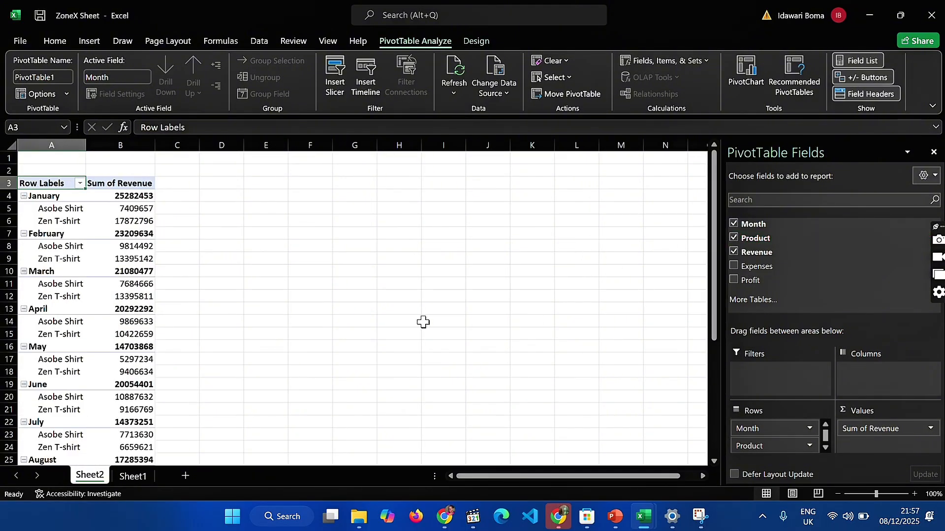
Check the monthly revenue pivot on the ZoneX workbook's Analytics sheet, and move Product from rows to columns in the new PivotTable
mouse_move(648, 521)
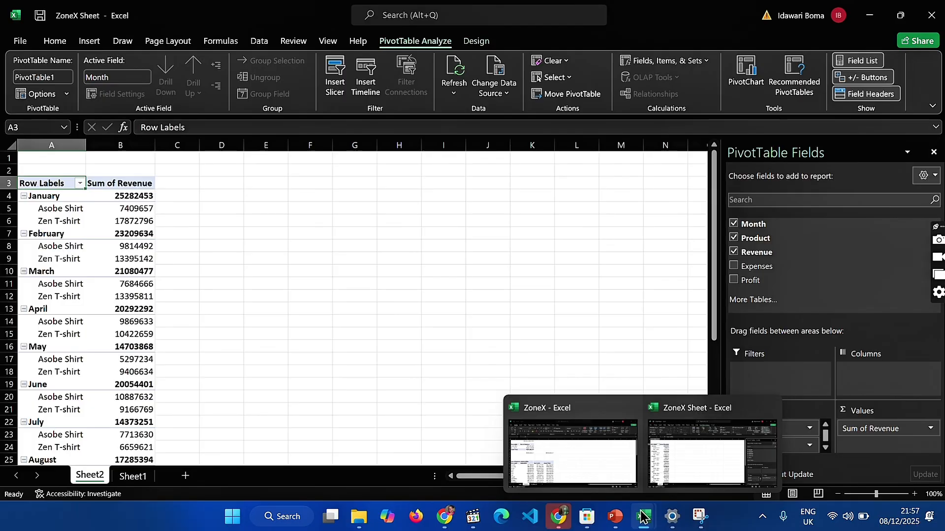
left_click(577, 464)
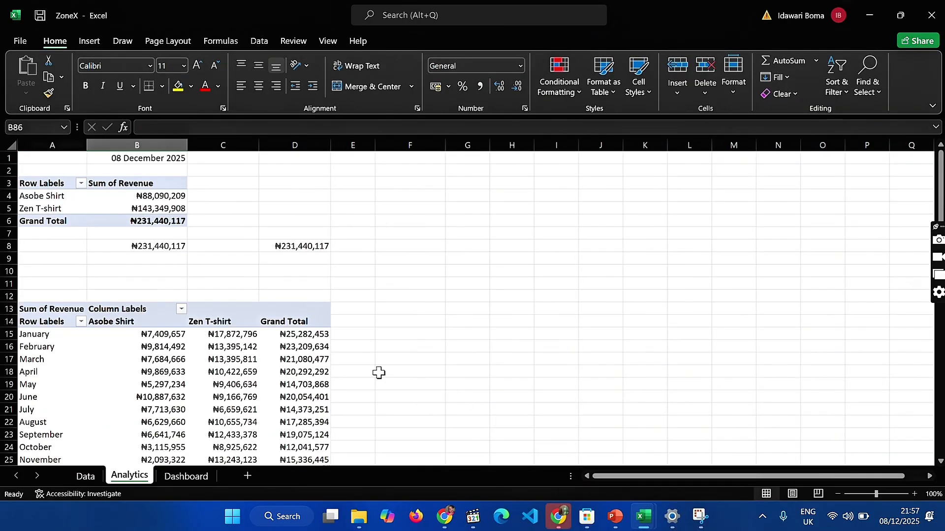
scroll(256, 300, "down", 2)
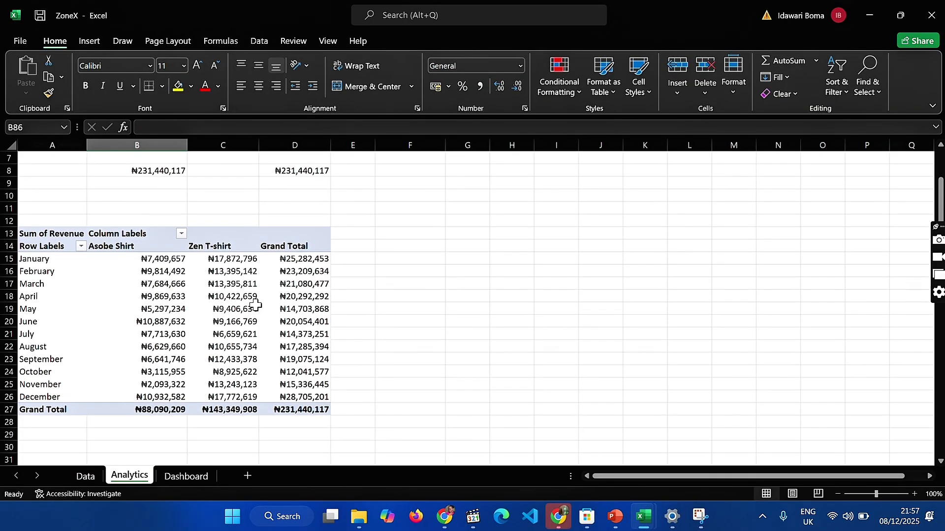
mouse_move(628, 522)
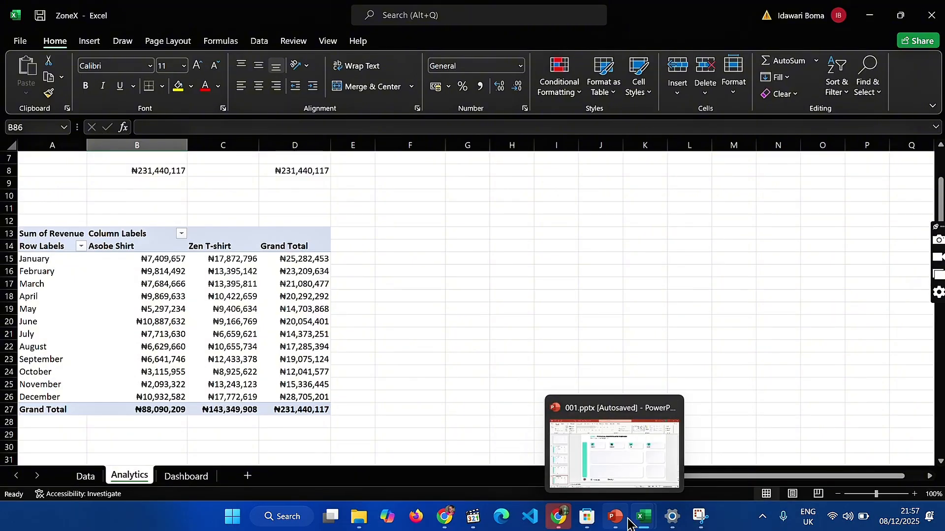
left_click(664, 480)
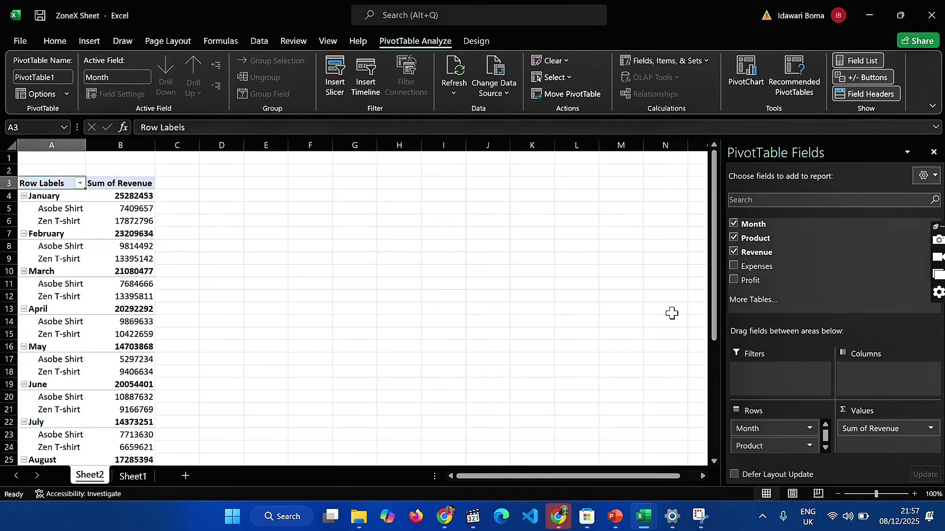
left_click_drag(783, 440, 859, 373)
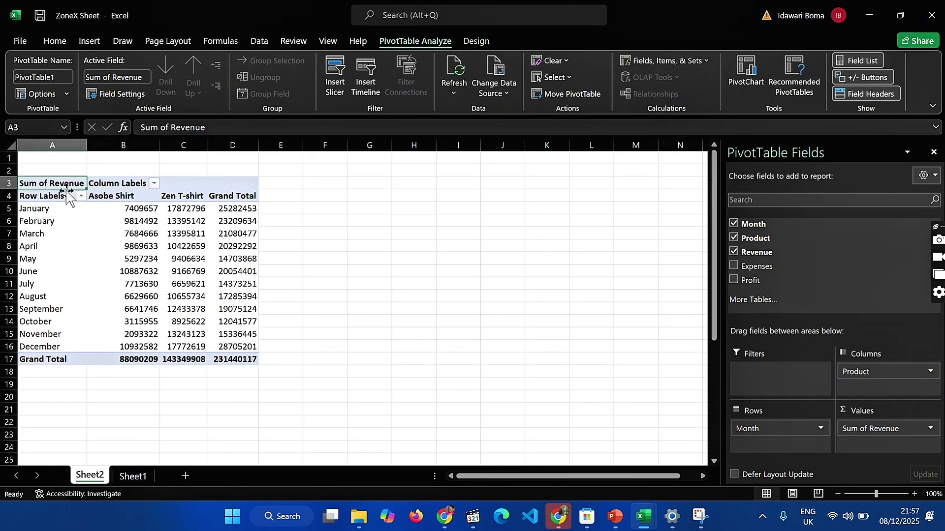
Copy the whole monthly revenue PivotTable (A3:D17) and paste it below at A27
left_click_drag(61, 183, 231, 360)
key("ctrl+c")
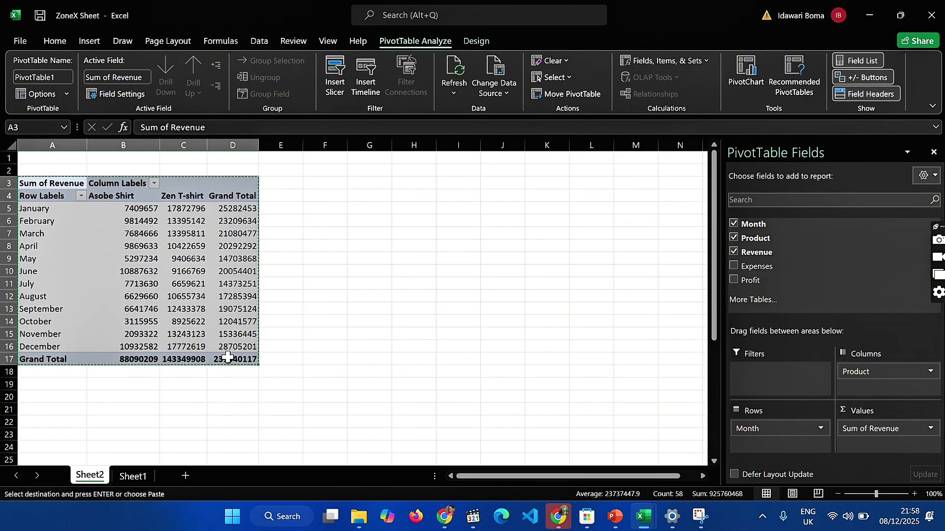
scroll(143, 410, "down", 3)
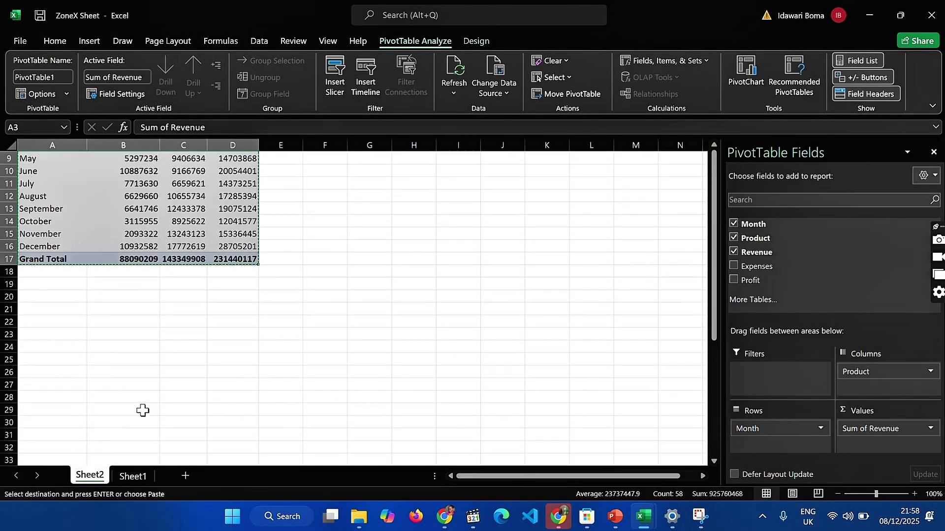
left_click(61, 384)
key("ctrl+v")
Replace Sum of Revenue with Profit as the value field of the PivotTable at A27
left_click(79, 411)
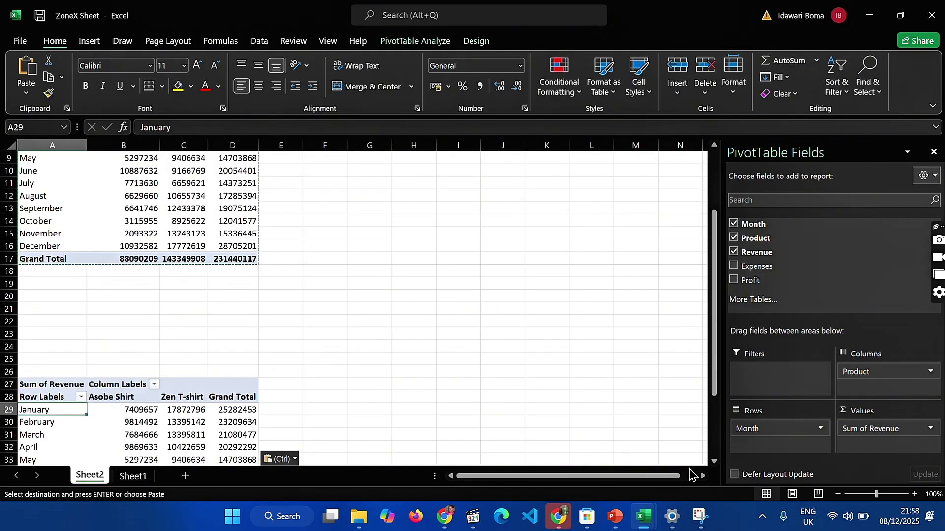
left_click_drag(879, 431, 829, 312)
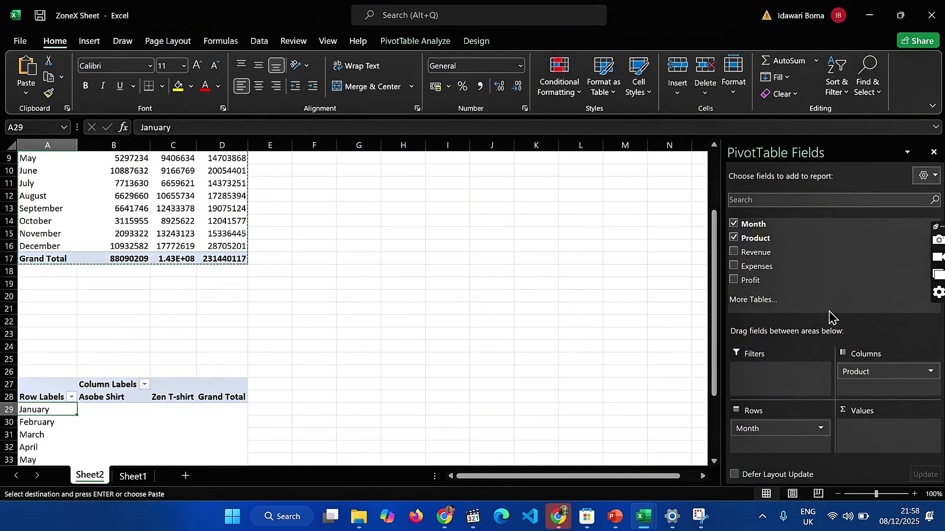
left_click(734, 280)
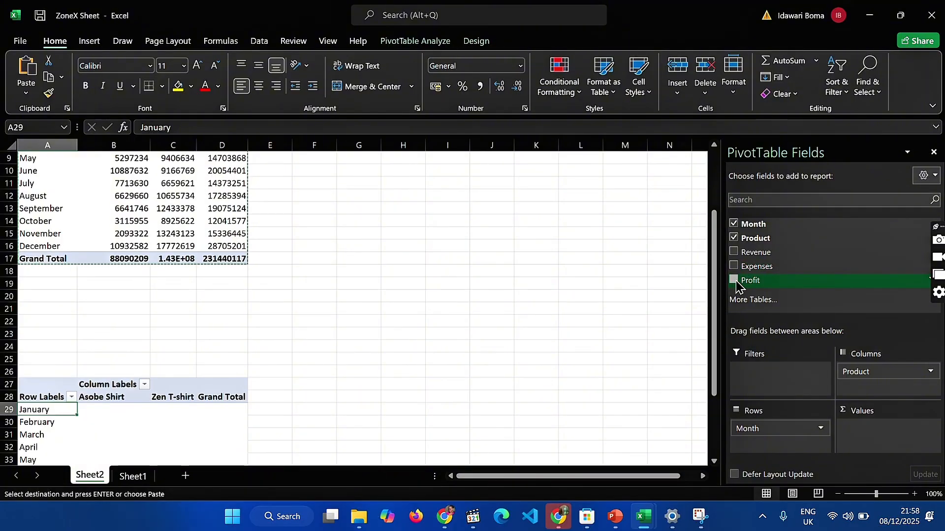
Paste another copy of the revenue PivotTable at A49, below the profit pivot
scroll(331, 342, "down", 9)
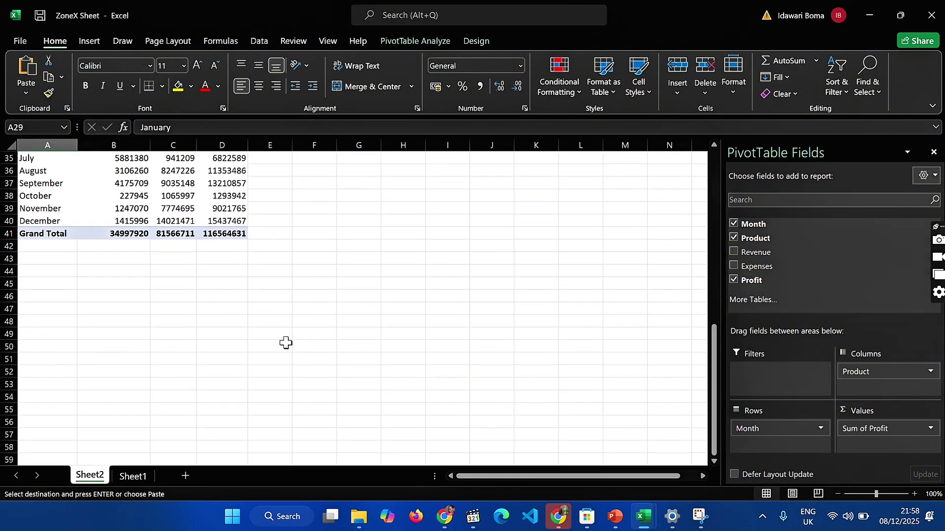
left_click(66, 333)
key("ctrl+v")
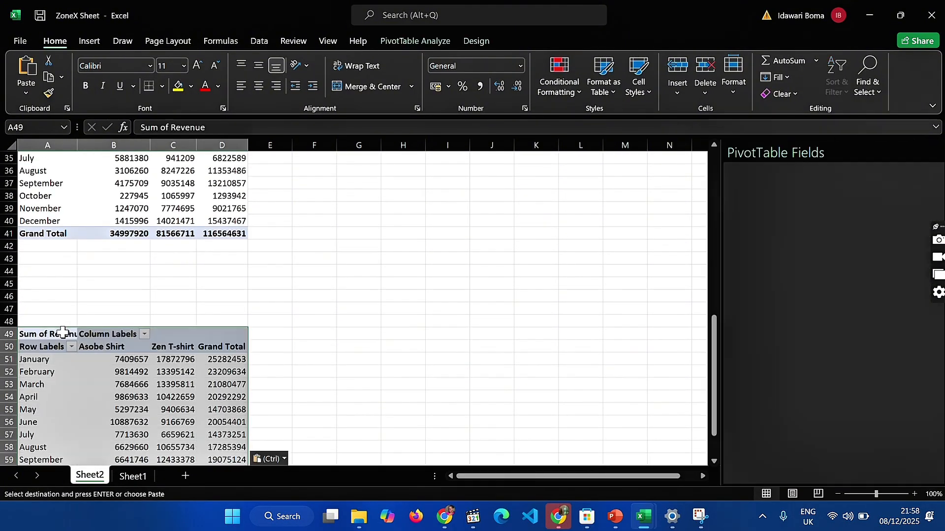
Check the value field of the profit pivot, and replace Sum of Revenue with Expenses in the PivotTable at A49
left_click(149, 387)
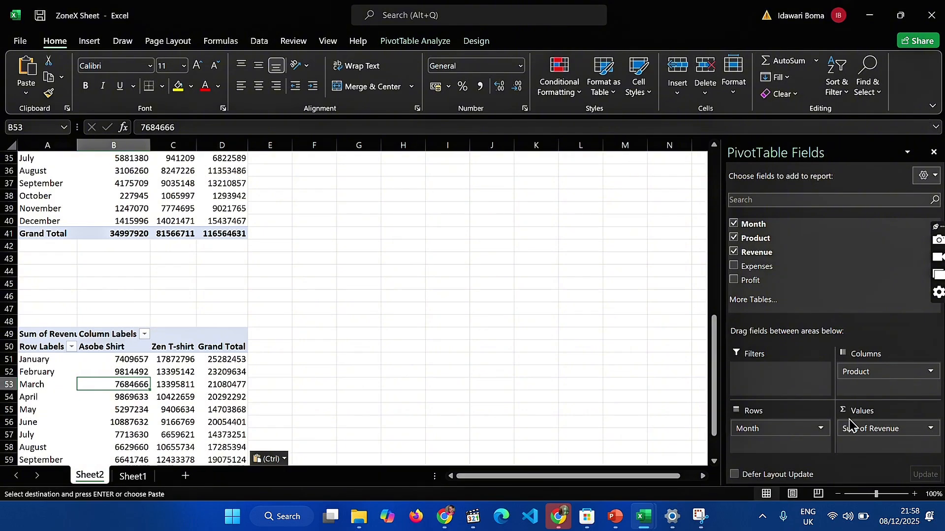
scroll(180, 217, "up", 3)
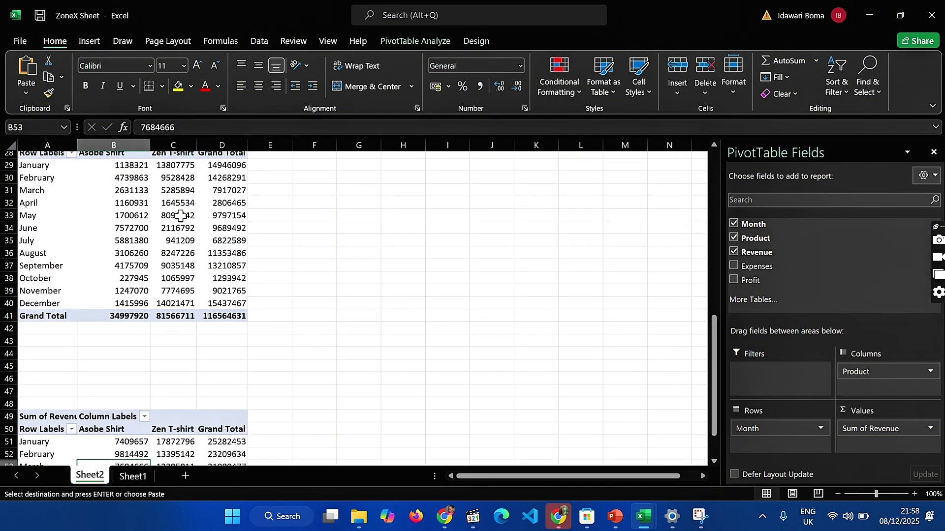
left_click(180, 216)
scroll(180, 217, "up", 2)
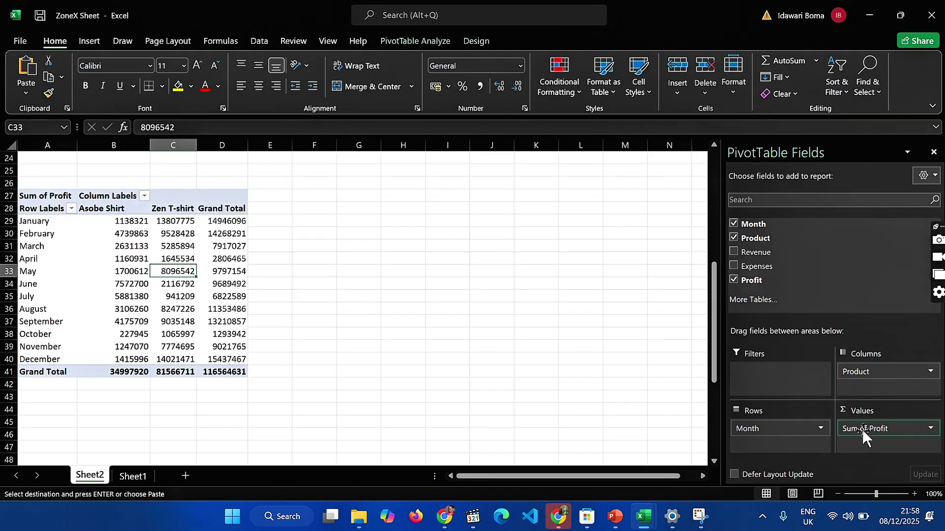
scroll(230, 370, "down", 5)
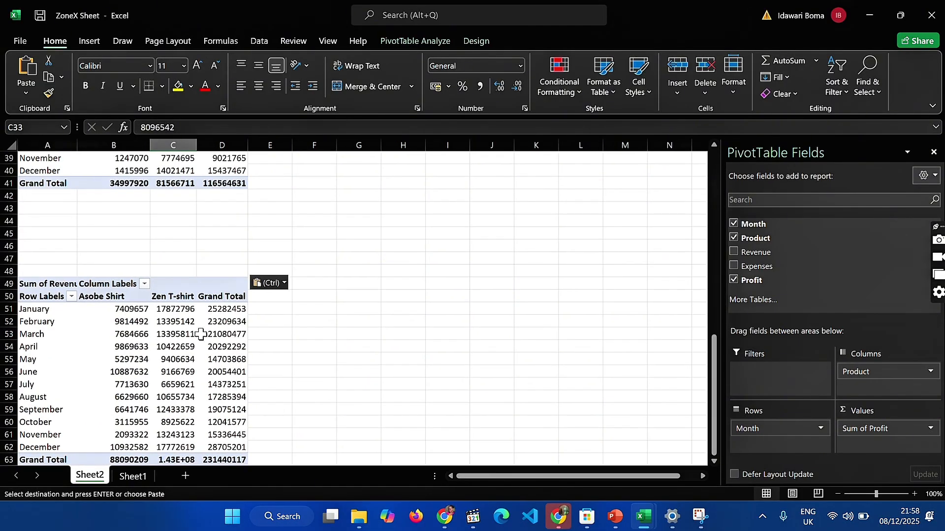
left_click(201, 333)
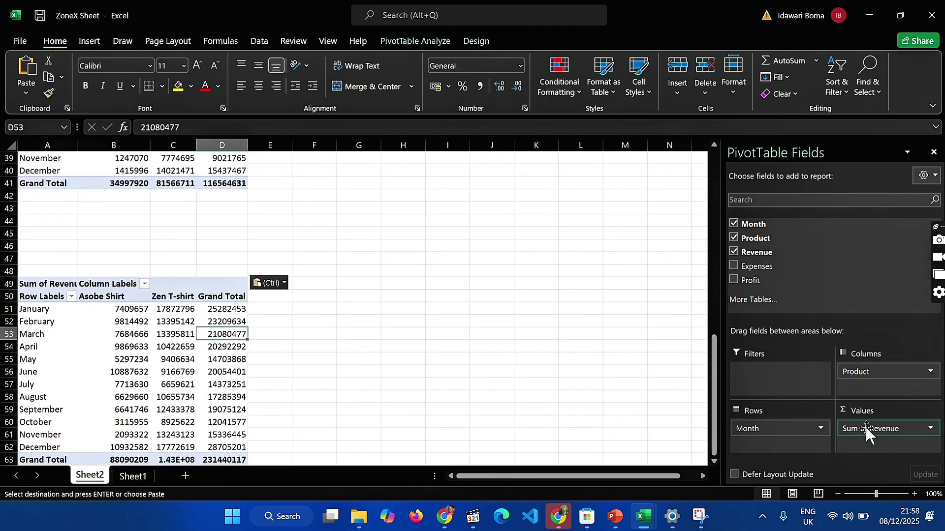
left_click_drag(866, 427, 792, 246)
left_click(734, 267)
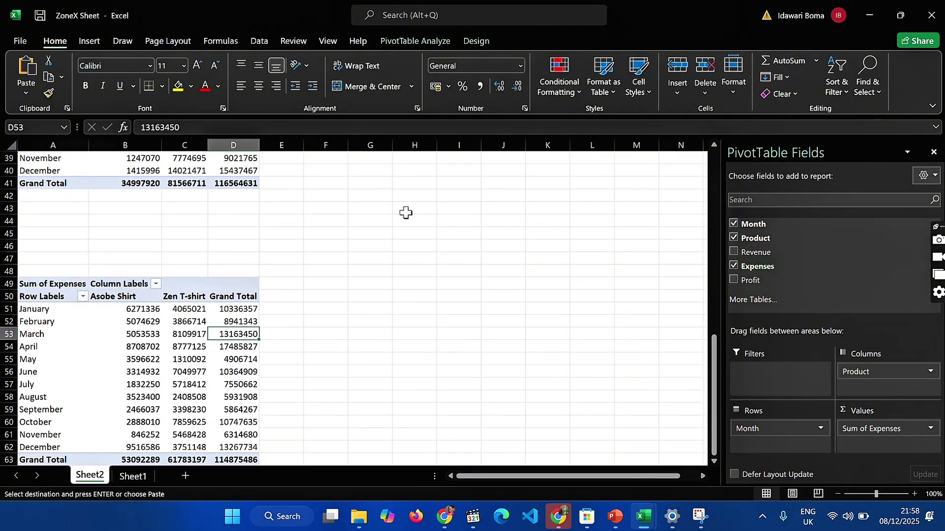
Paste a further copy of the revenue PivotTable at A71, below the expenses pivot
scroll(66, 306, "down", 7)
left_click(51, 294)
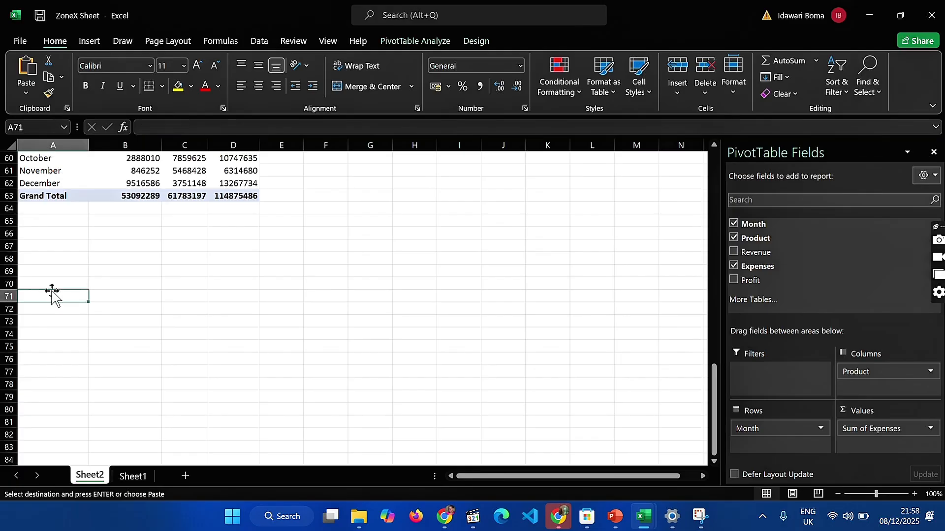
key("ctrl+v")
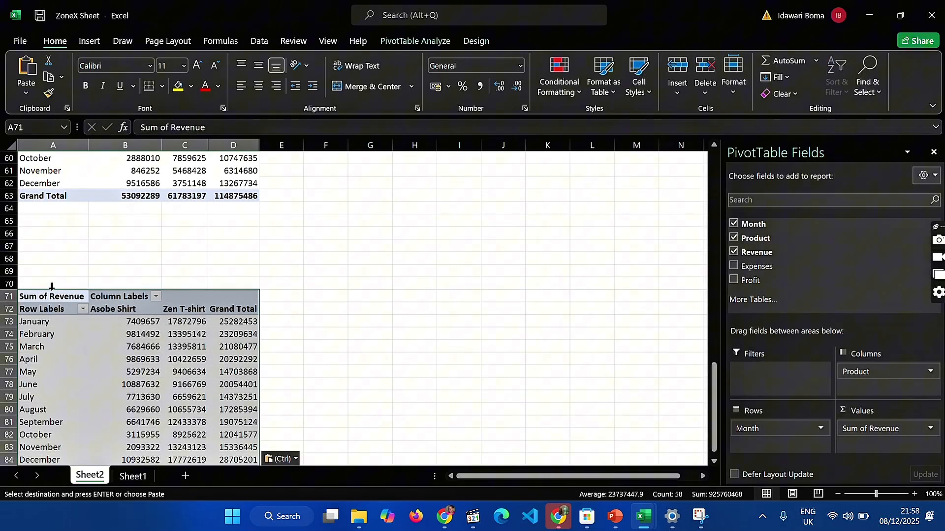
Insert a Line PivotChart from the revenue PivotTable at A3
left_click(74, 326)
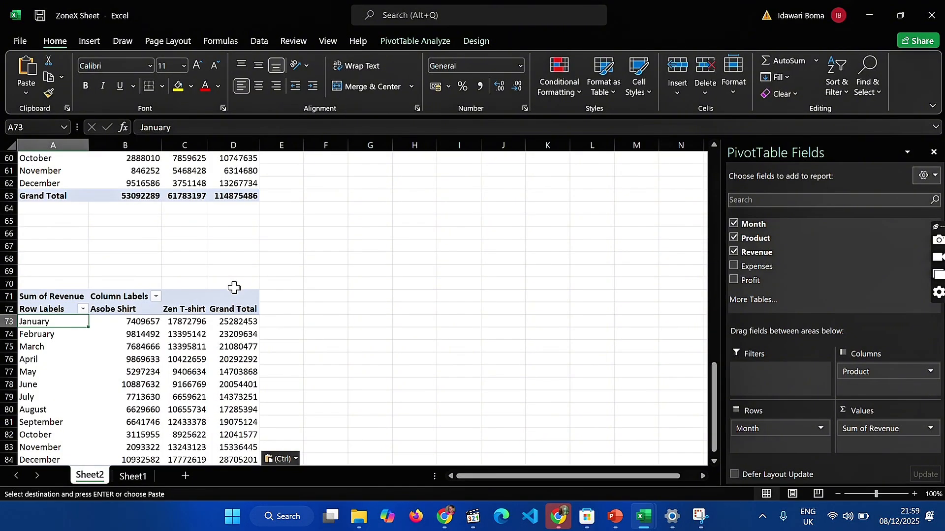
scroll(332, 242, "up", 20)
left_click(178, 255)
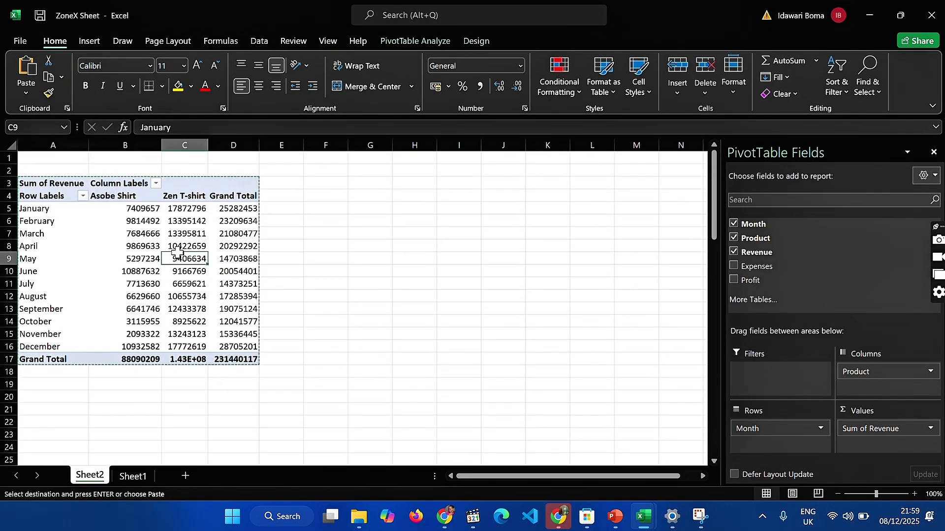
double_click(325, 295)
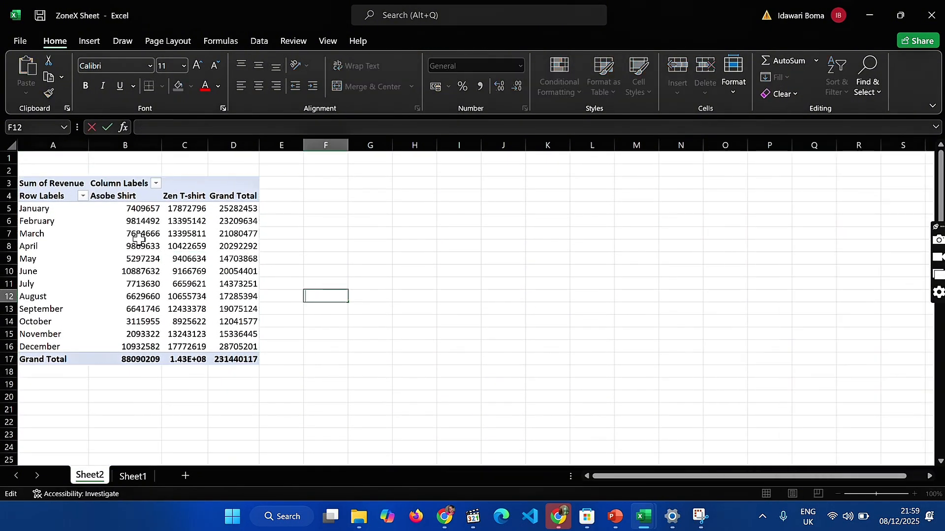
left_click(139, 239)
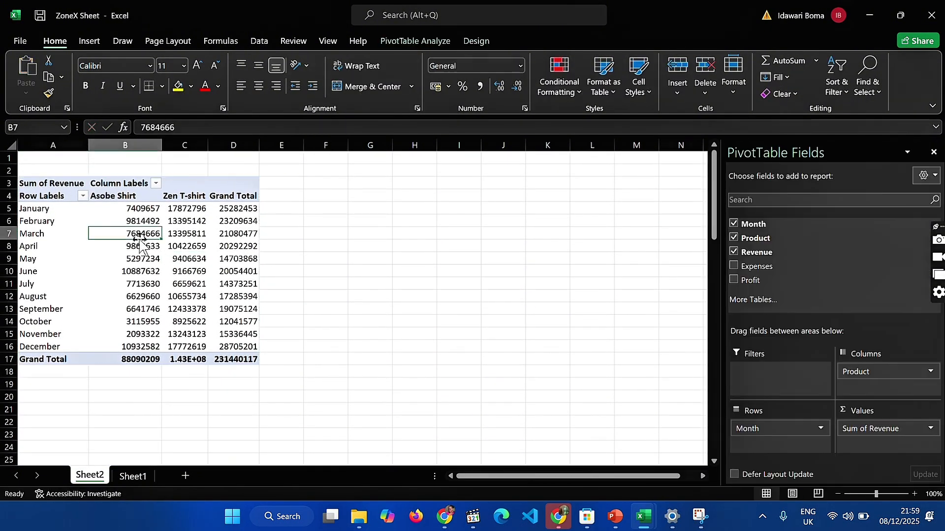
left_click(178, 271)
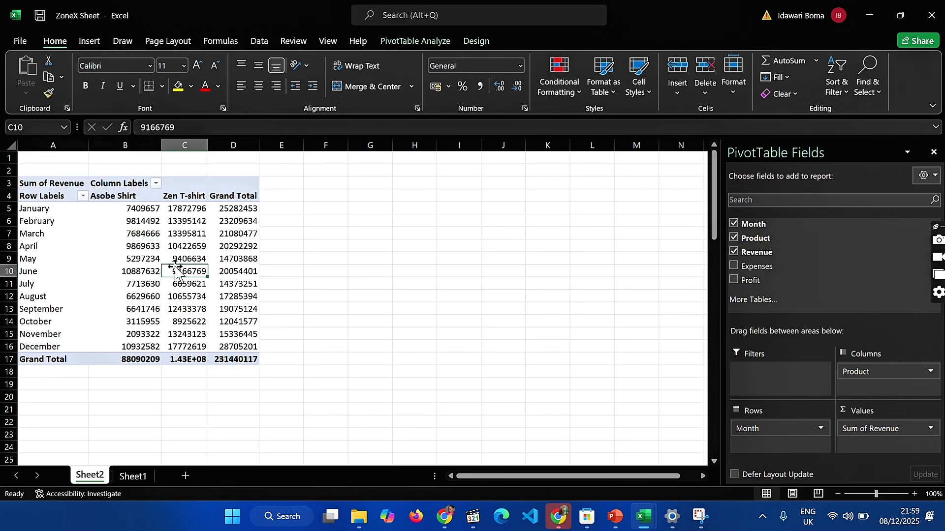
left_click(415, 41)
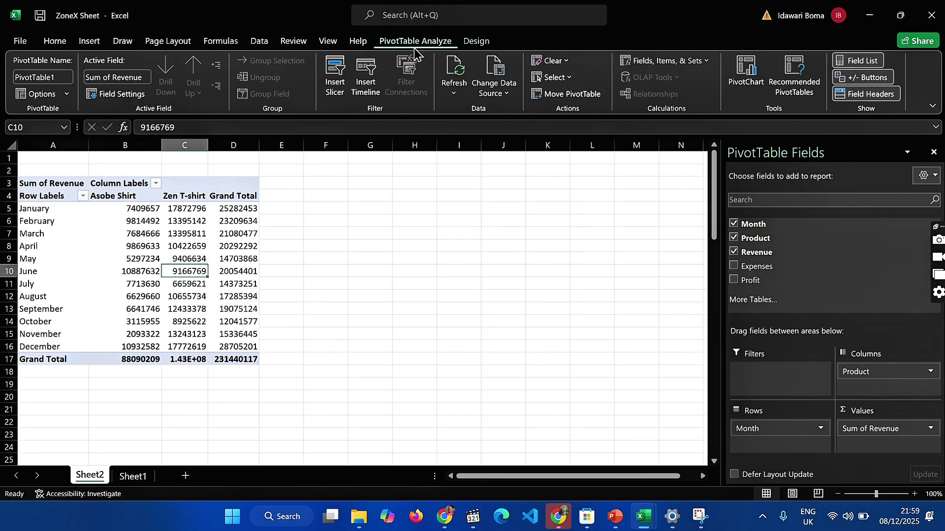
left_click(746, 67)
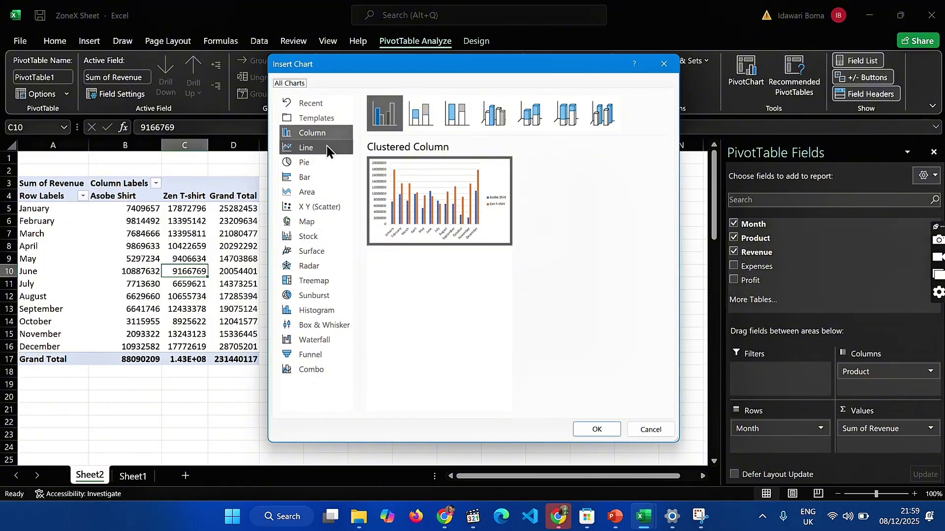
left_click(327, 148)
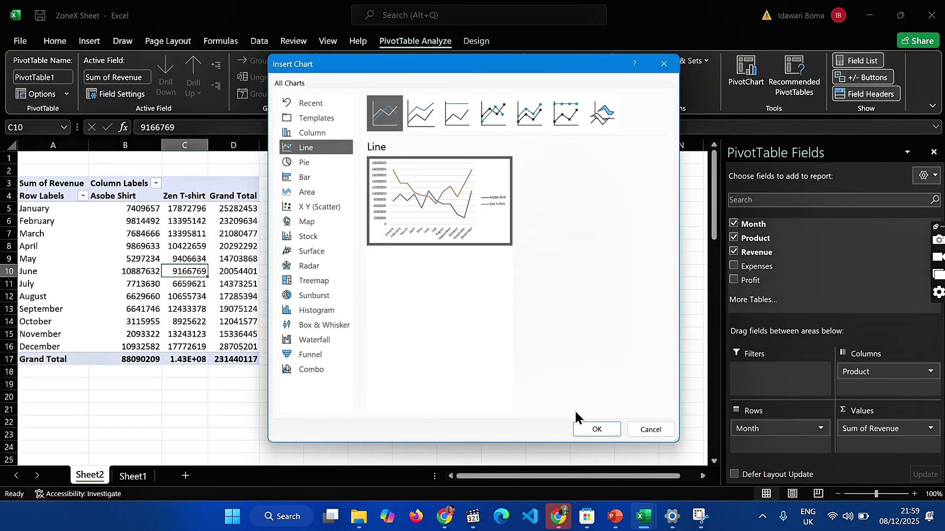
left_click(595, 429)
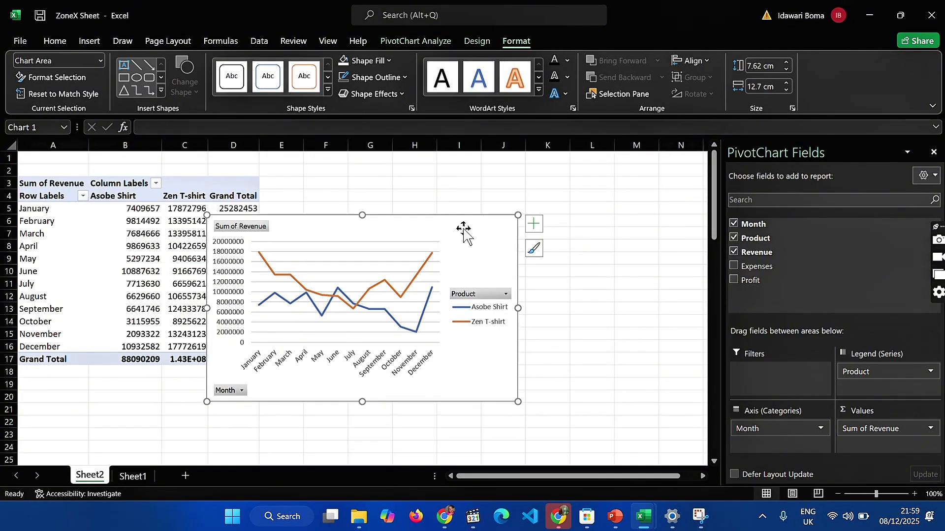
Move the revenue chart clear of the PivotTable, to about columns F to L, and hide all field buttons on it
left_click_drag(474, 231, 569, 208)
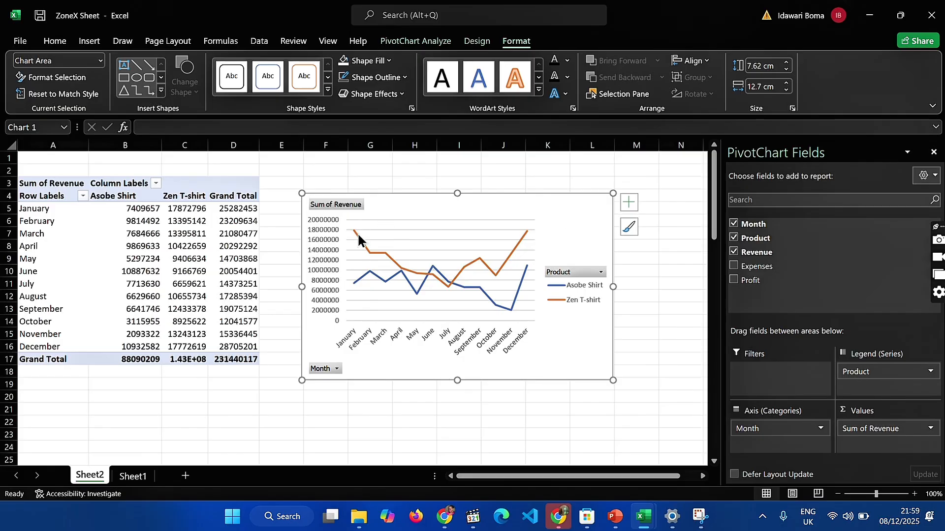
right_click(319, 370)
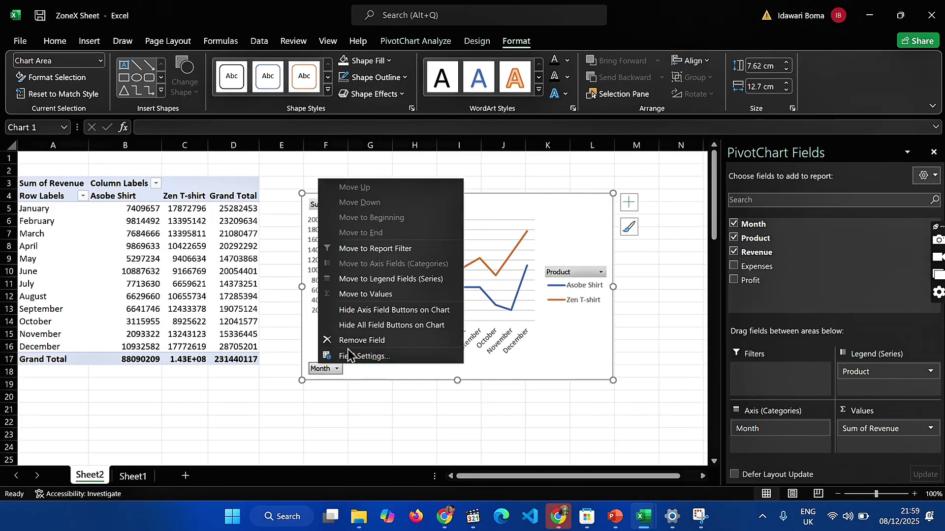
left_click(351, 326)
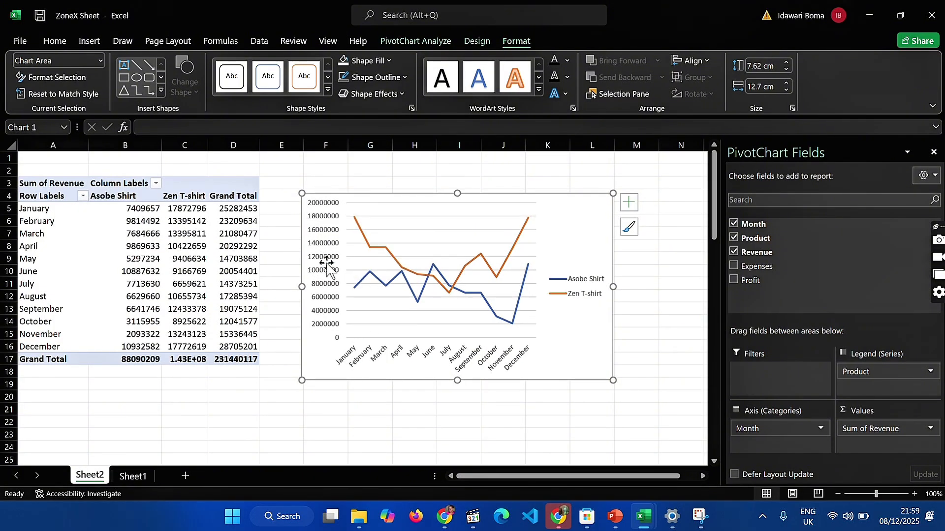
Add a chart title to the revenue line chart reading "Monthly Revenue Trend For 2024"
left_click(627, 202)
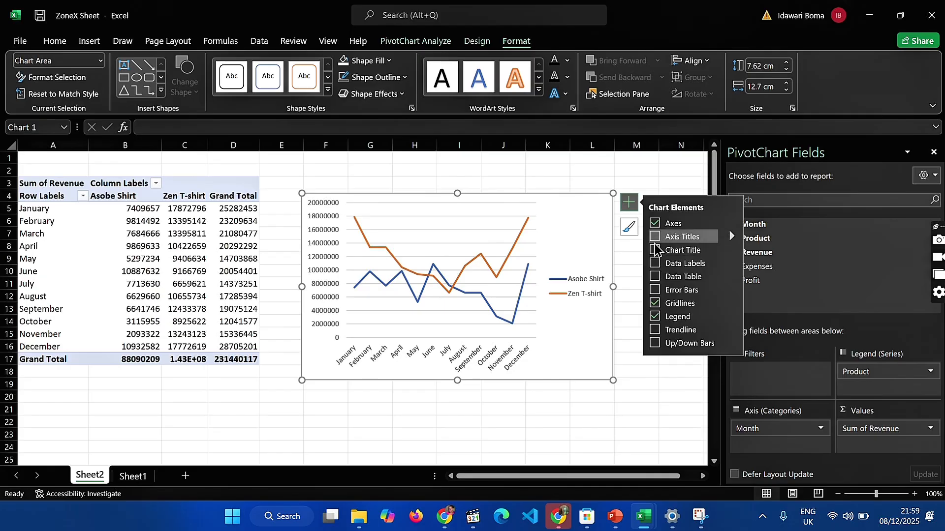
left_click(655, 250)
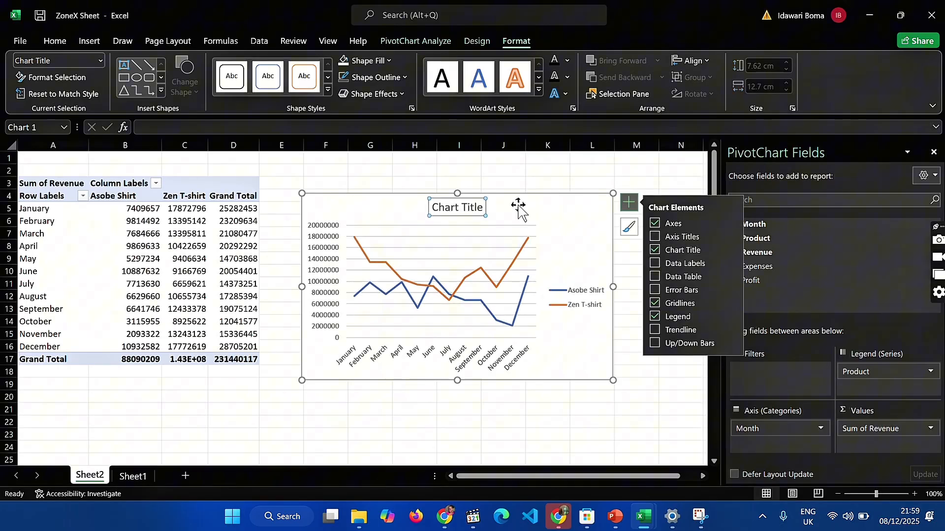
left_click(457, 204)
triple_click(457, 204)
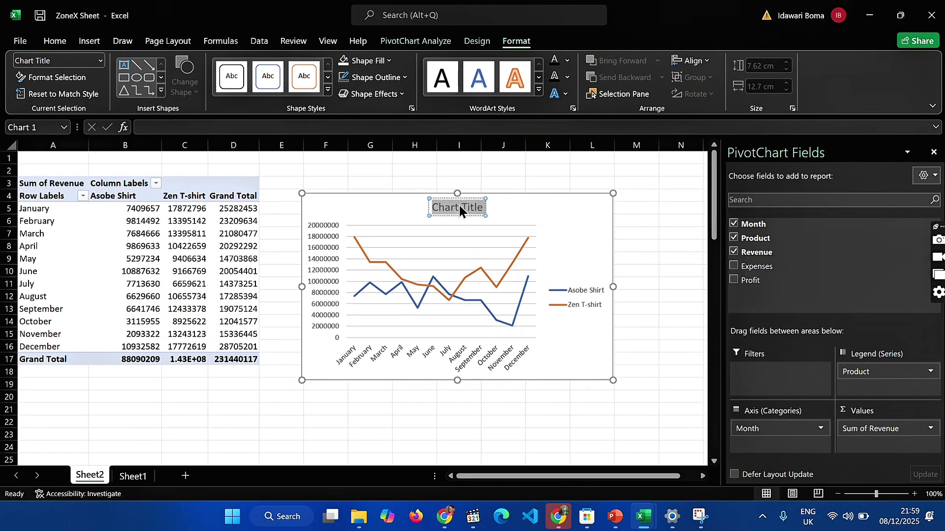
key("BackSpace")
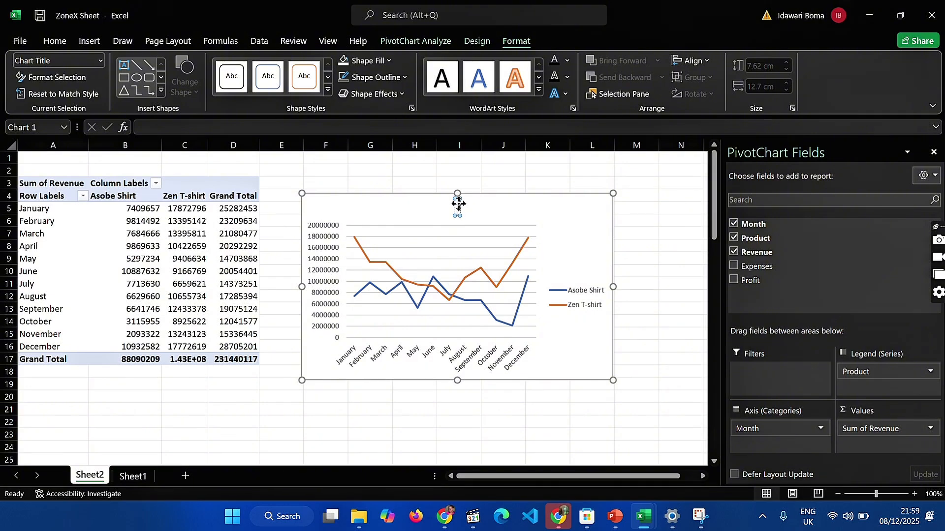
type("Monthly")
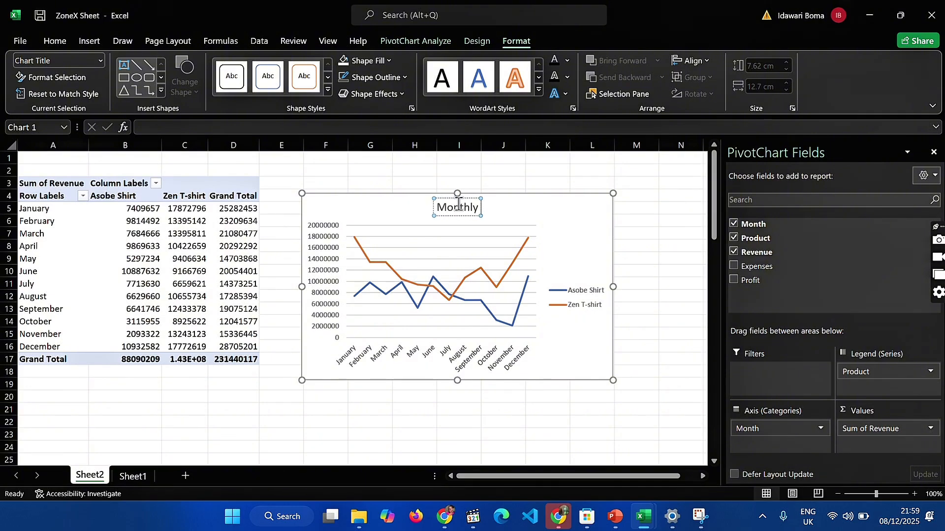
type(" Revenue T")
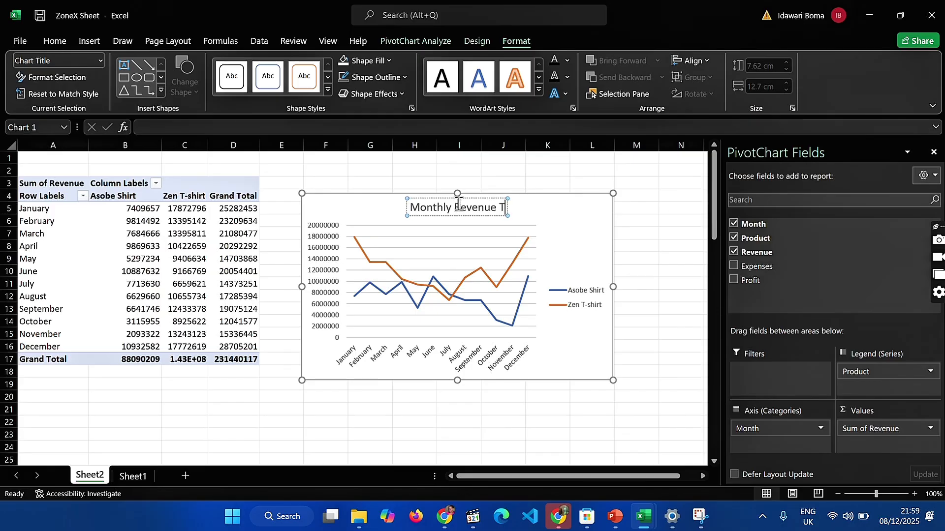
type("rend F")
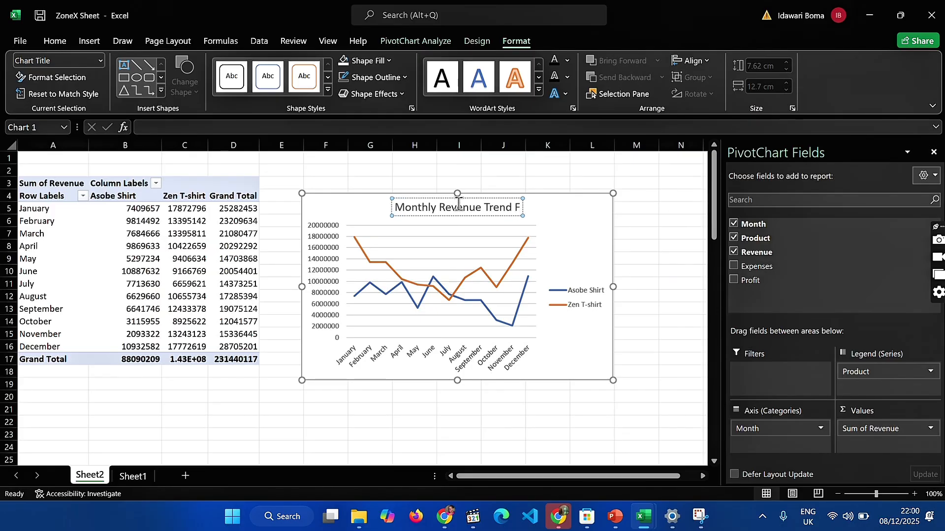
type("or 2024")
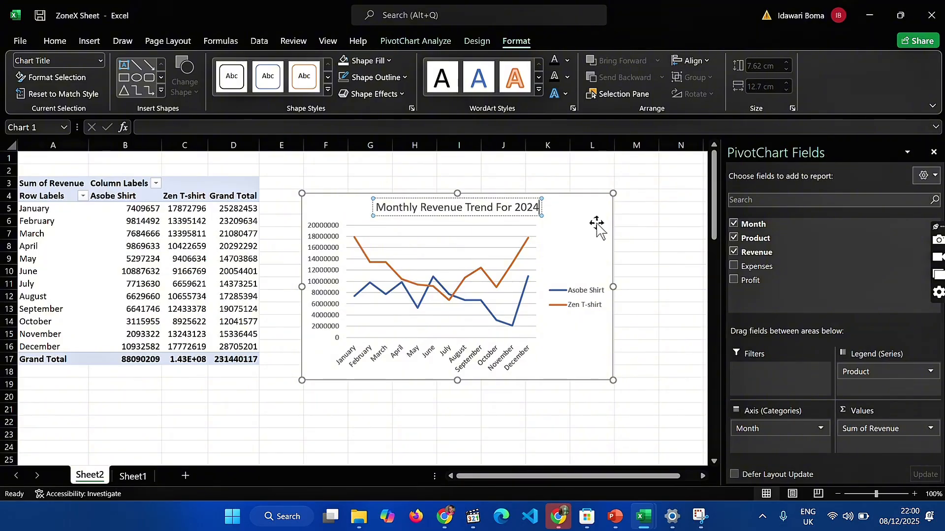
left_click(597, 226)
Remove the gridlines and the vertical value axis from the revenue chart, keeping the month axis
left_click(632, 202)
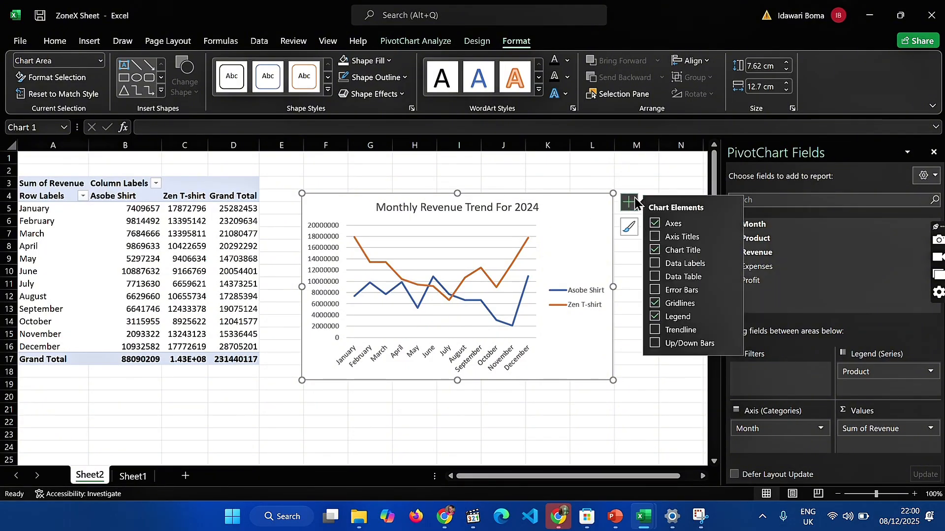
left_click(655, 224)
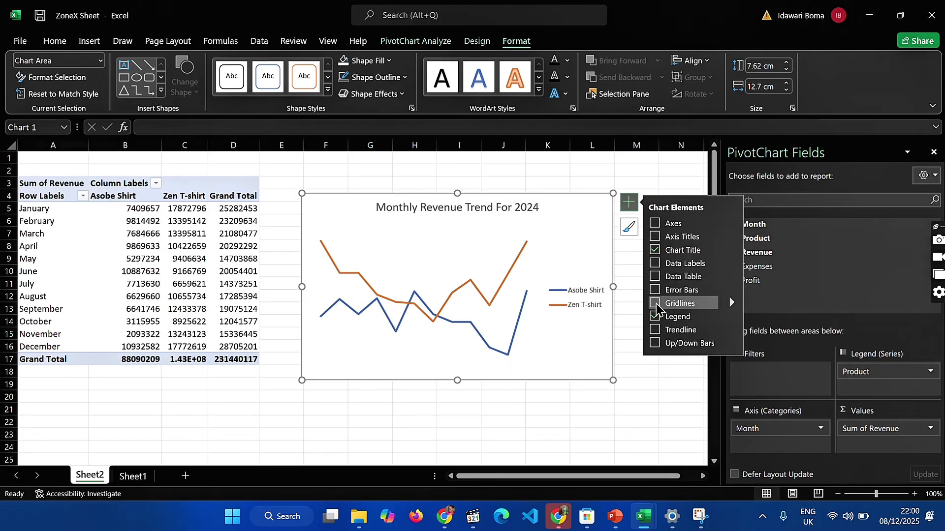
left_click(655, 224)
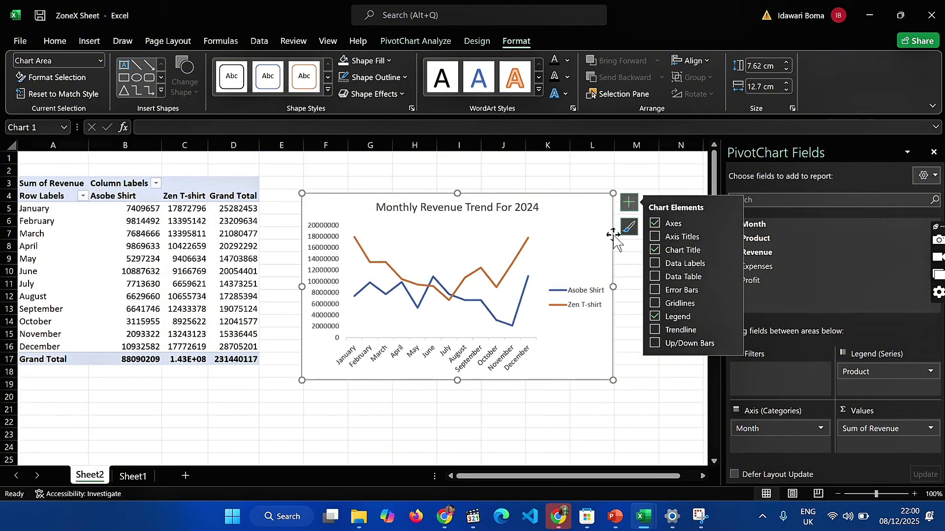
left_click(331, 285)
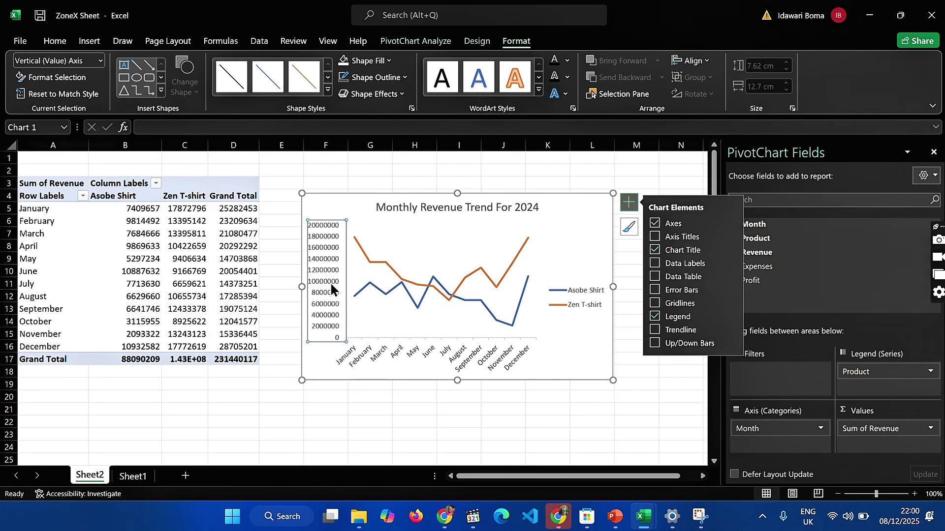
key("Delete")
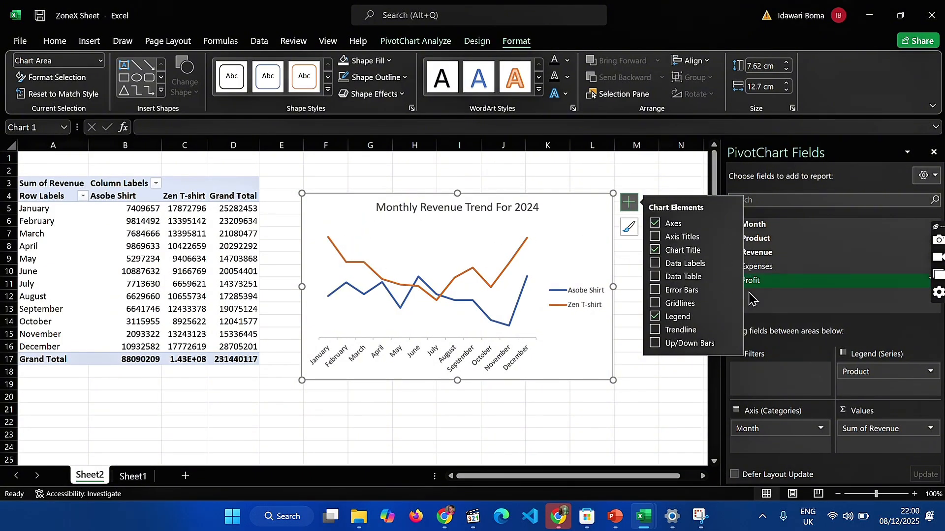
left_click(677, 386)
Set the revenue chart area's shape fill to No Fill
left_click(560, 268)
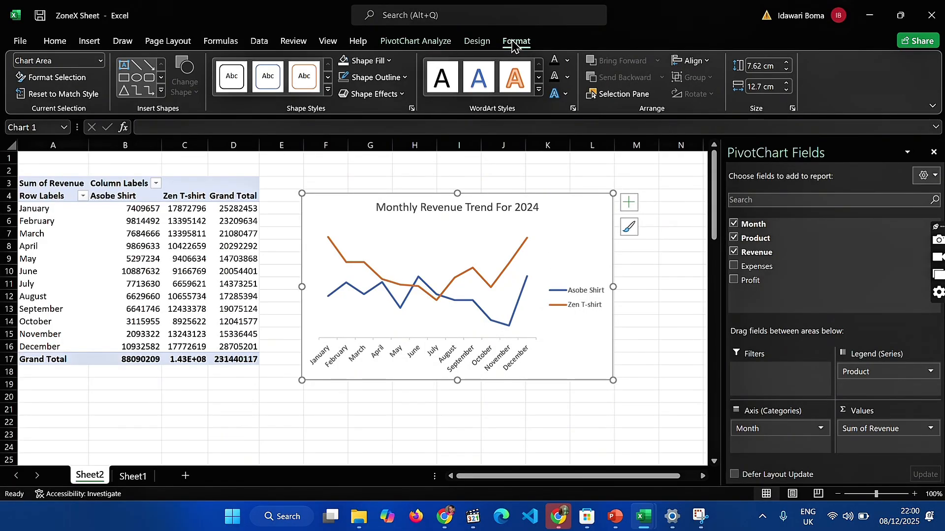
left_click(388, 61)
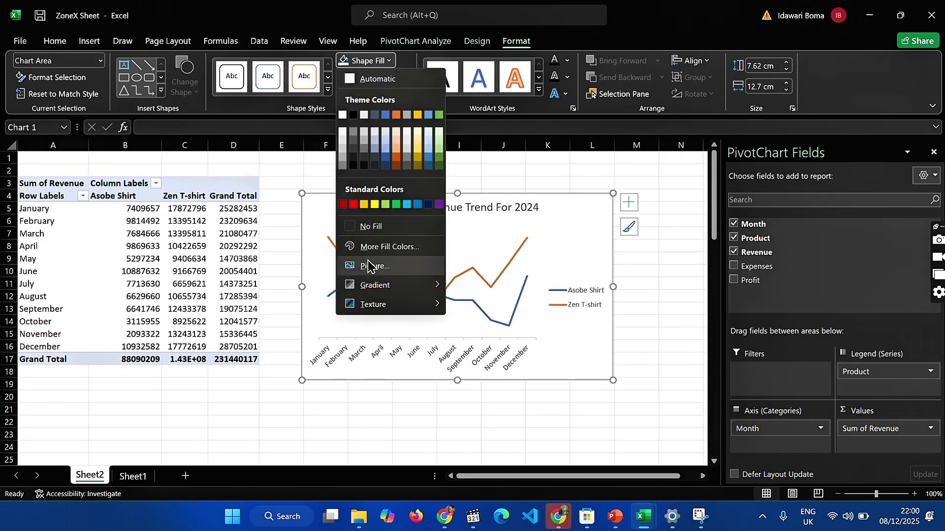
left_click(371, 228)
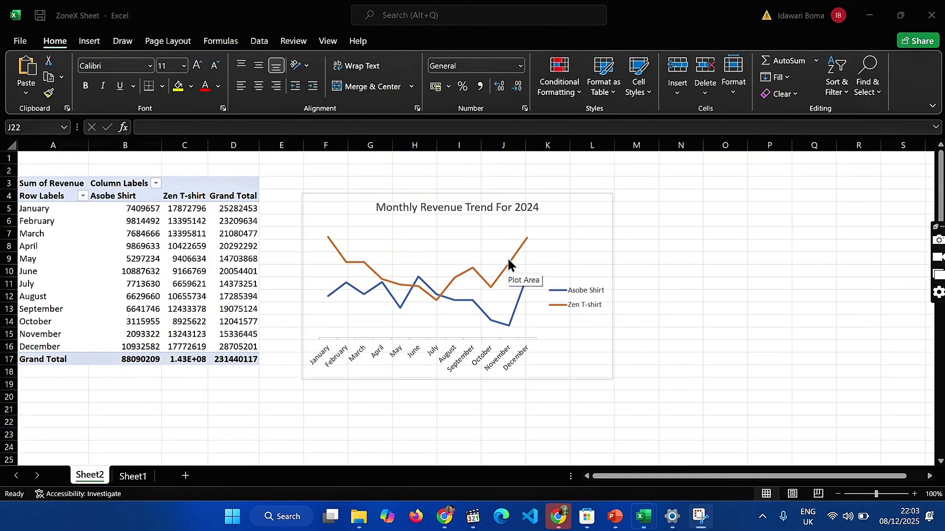
Format the Zen T-shirt series as a smoothed line in the recently used turquoise colour
double_click(508, 264)
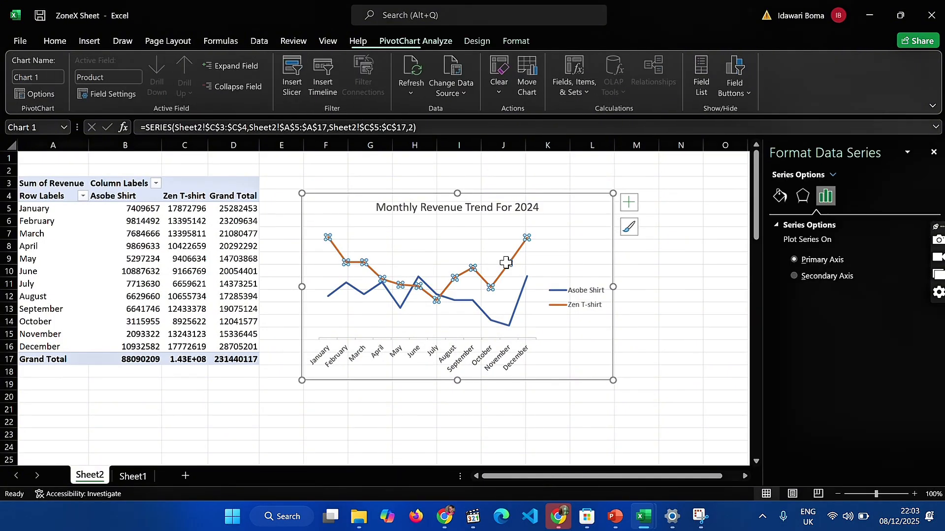
left_click(782, 196)
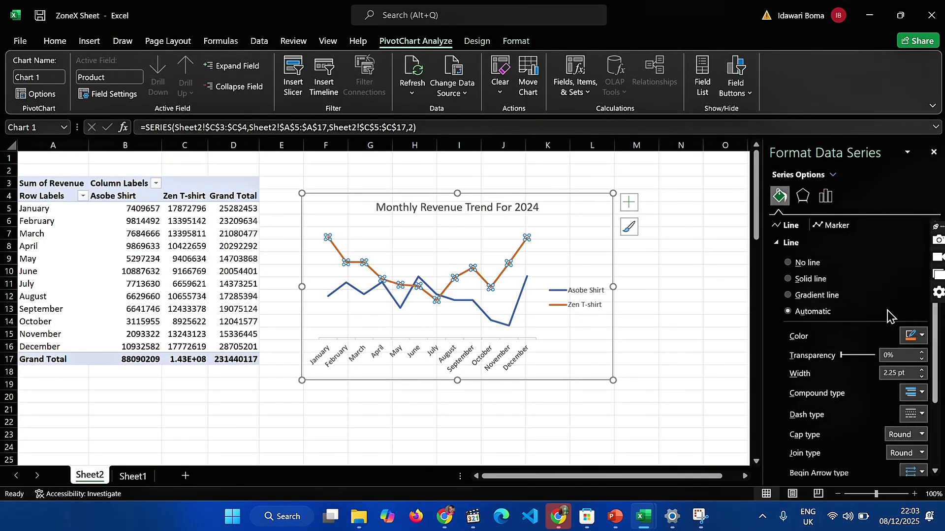
left_click(912, 338)
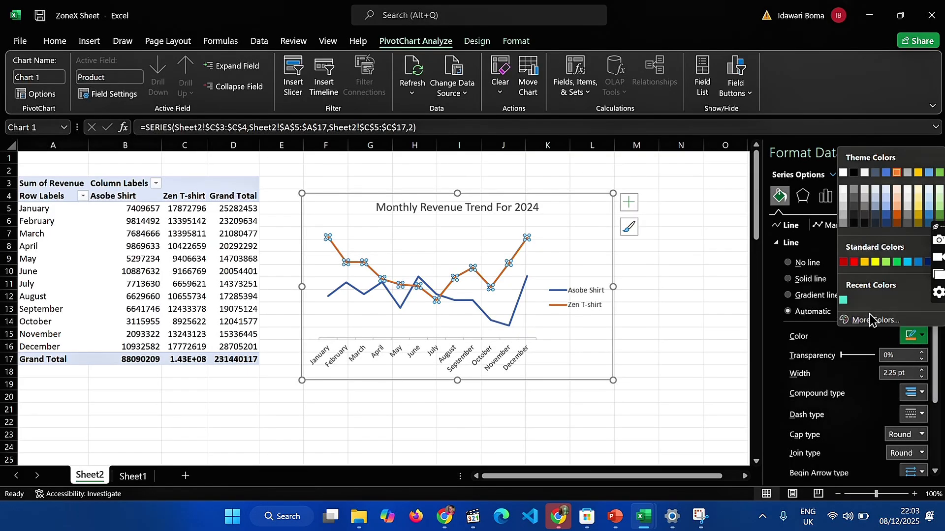
left_click(843, 300)
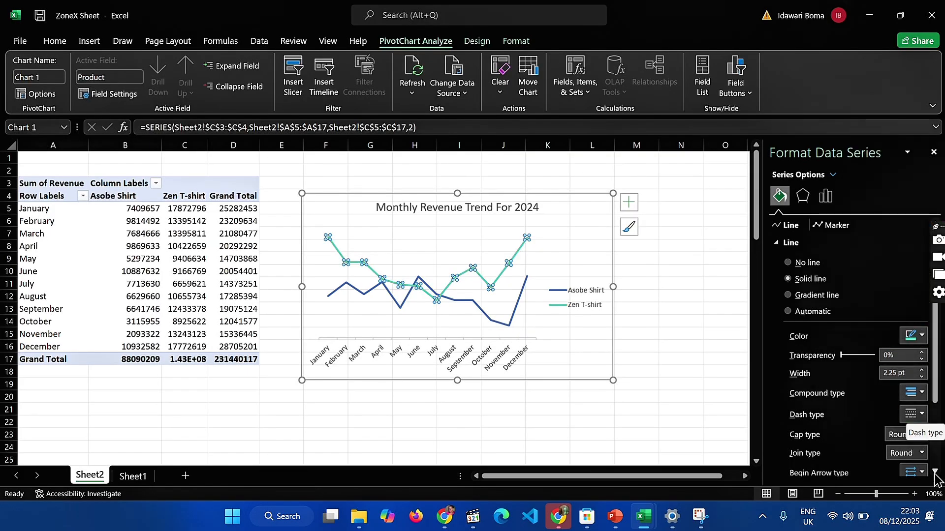
scroll(878, 439, "down", 3)
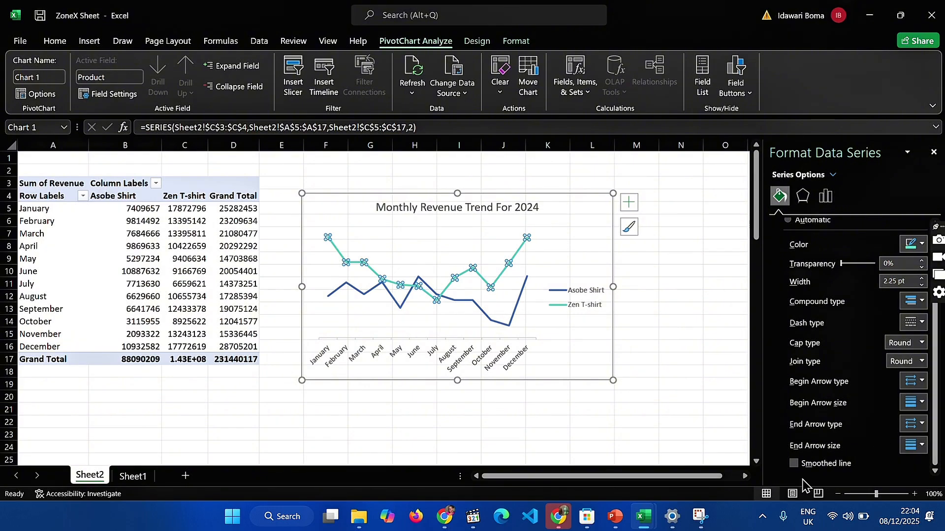
left_click(793, 464)
scroll(848, 366, "up", 3)
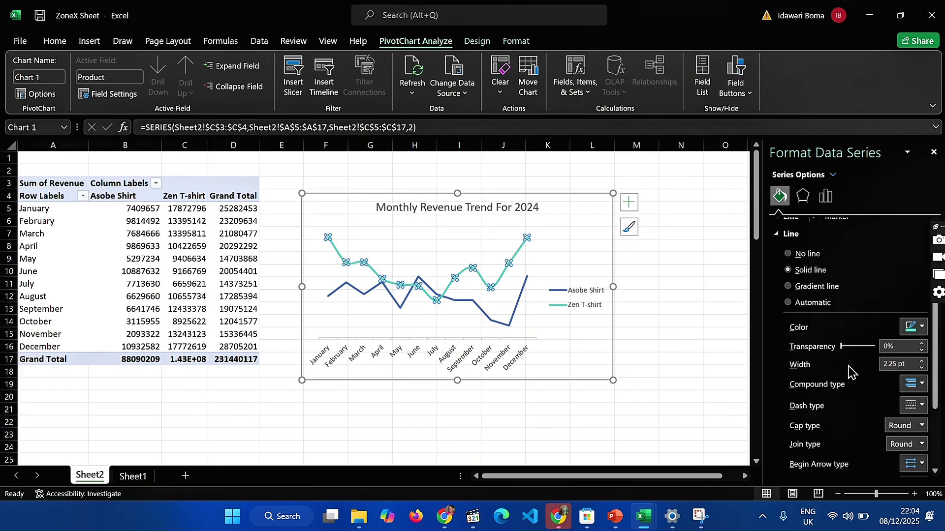
Recolour the Asobe Shirt line in the revenue chart to light turquoise using the copied custom hex colour
left_click(510, 319)
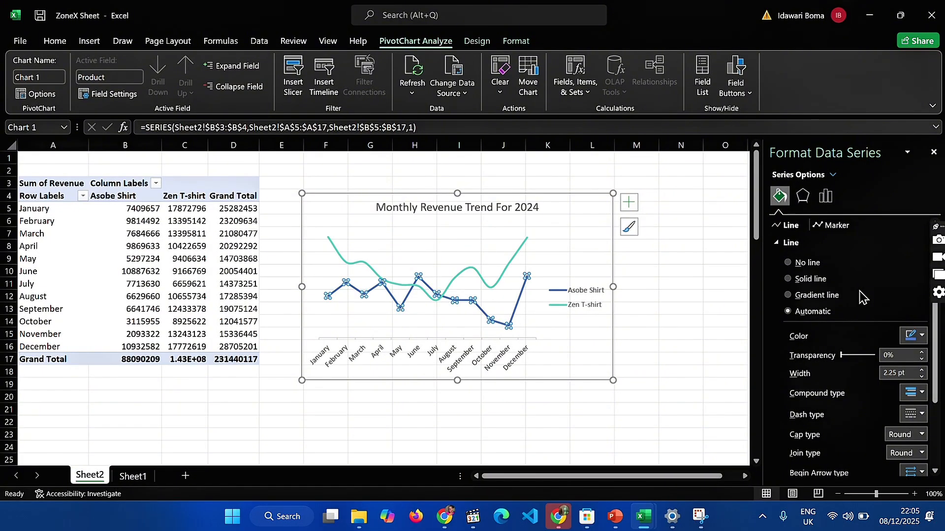
left_click(912, 338)
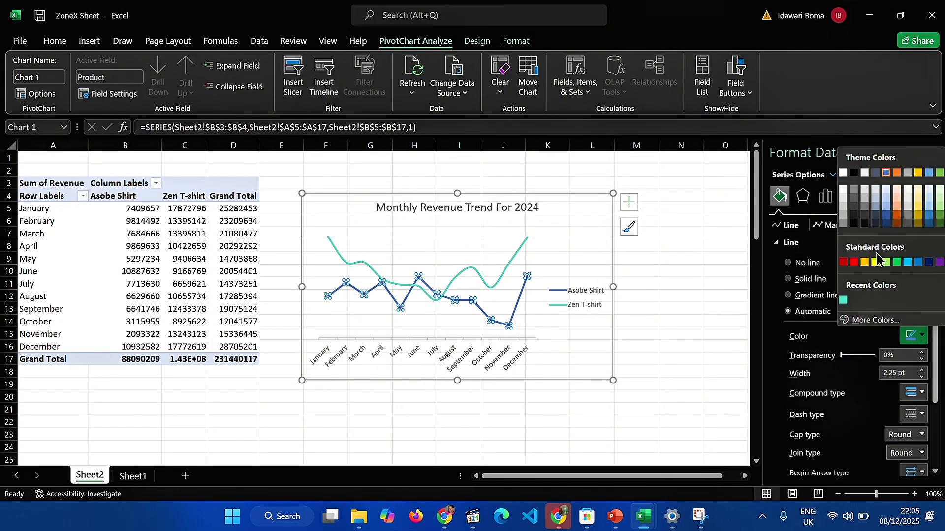
left_click(874, 320)
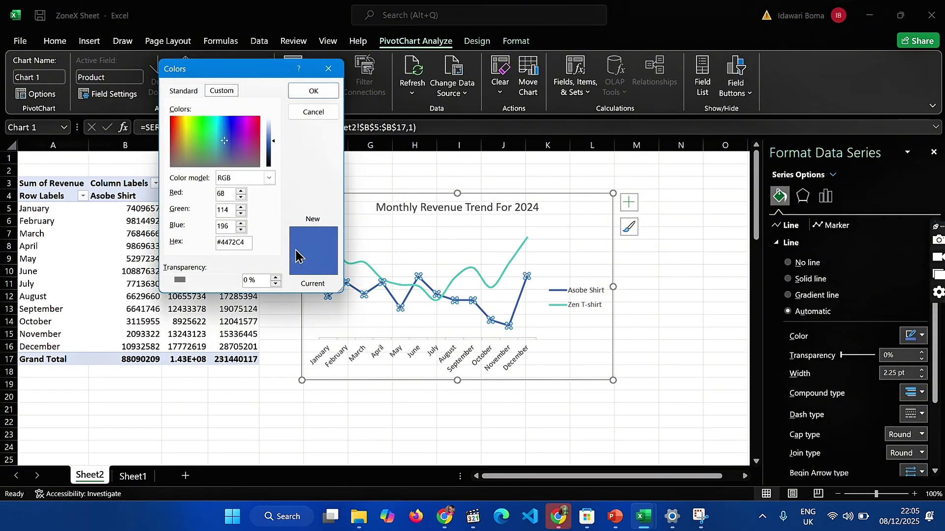
double_click(246, 242)
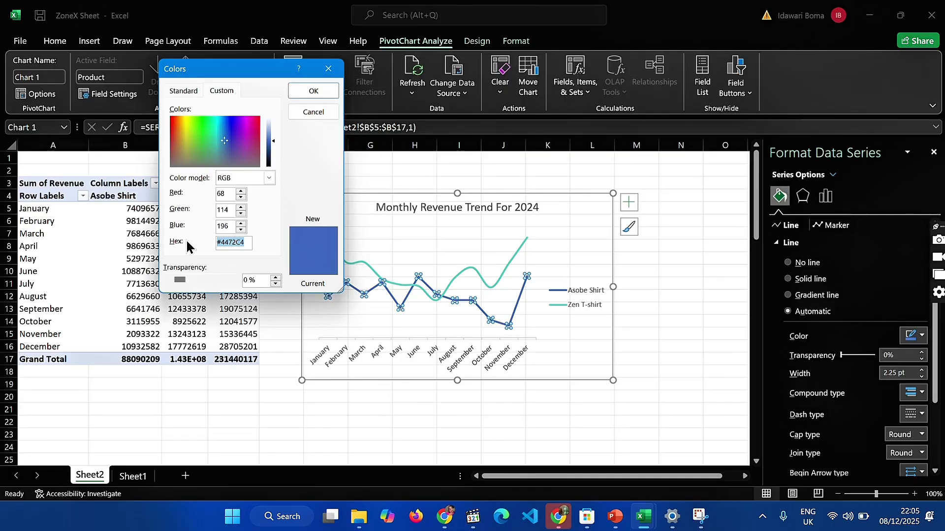
type("#B3E5E2")
left_click(302, 92)
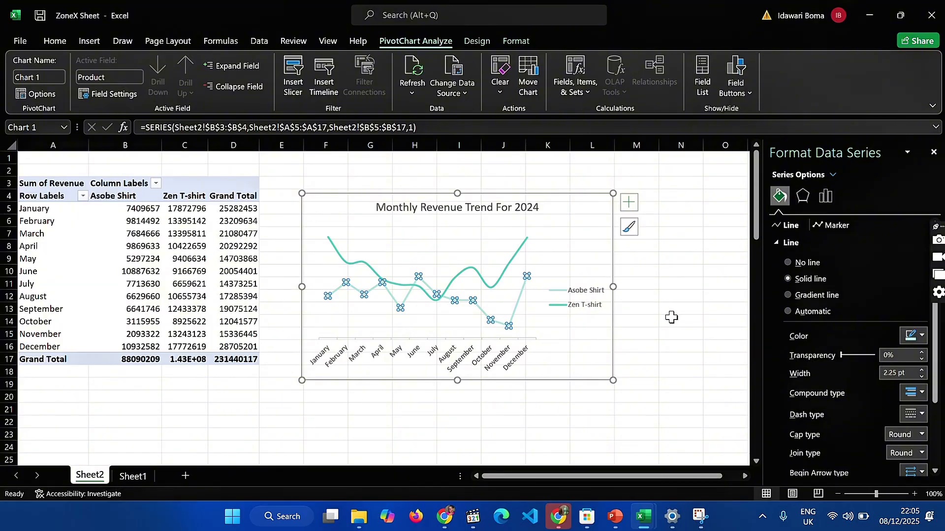
scroll(842, 409, "down", 3)
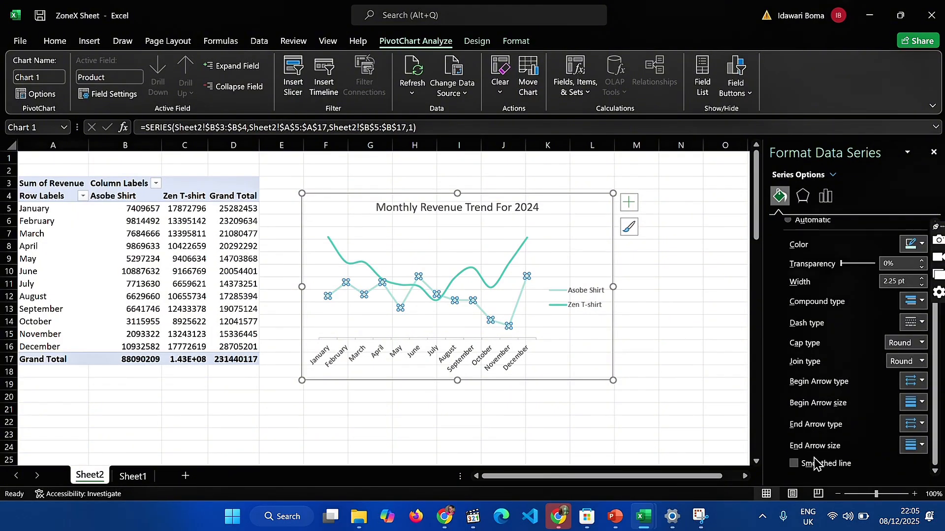
scroll(811, 364, "up", 3)
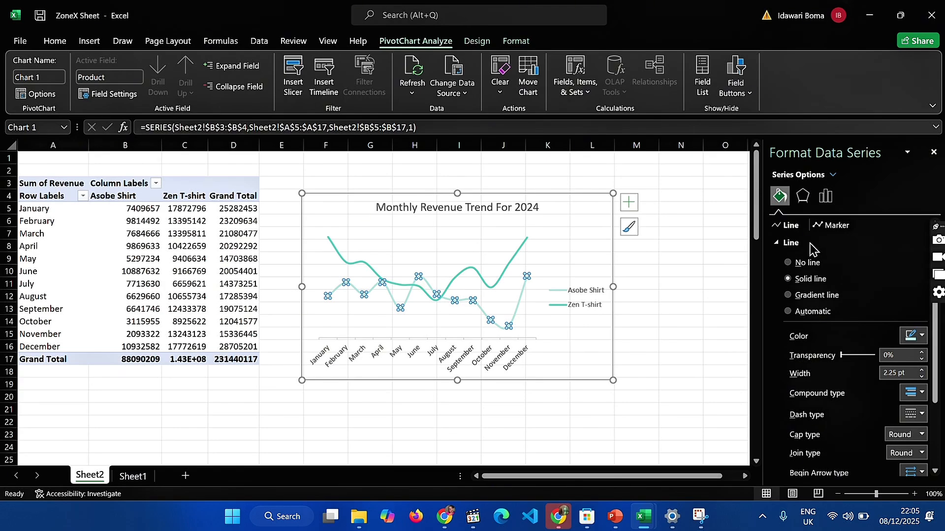
Add built-in circular markers of size 3 to the Asobe Shirt series
left_click(833, 226)
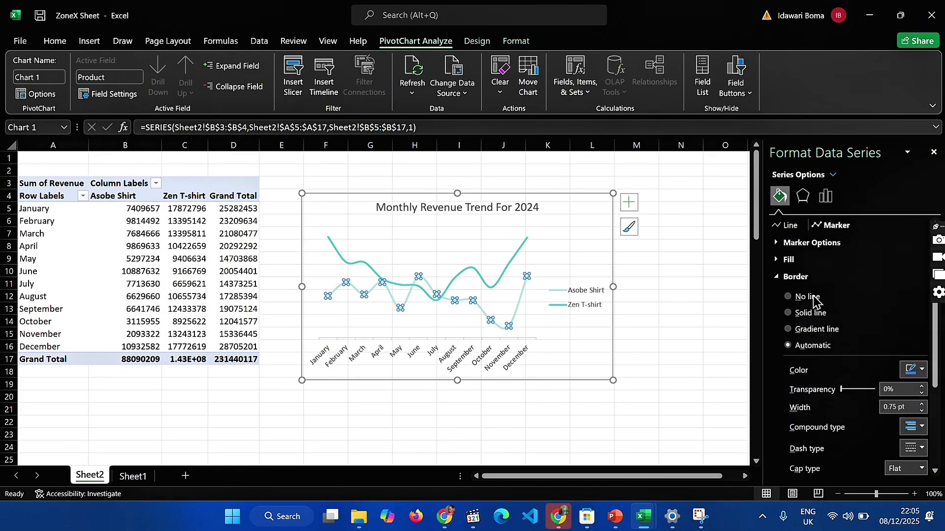
left_click(785, 244)
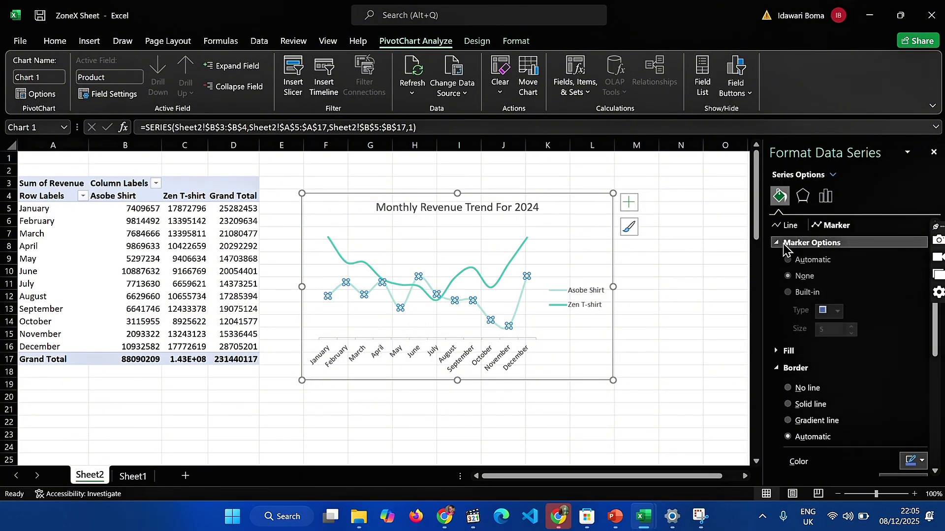
left_click(787, 293)
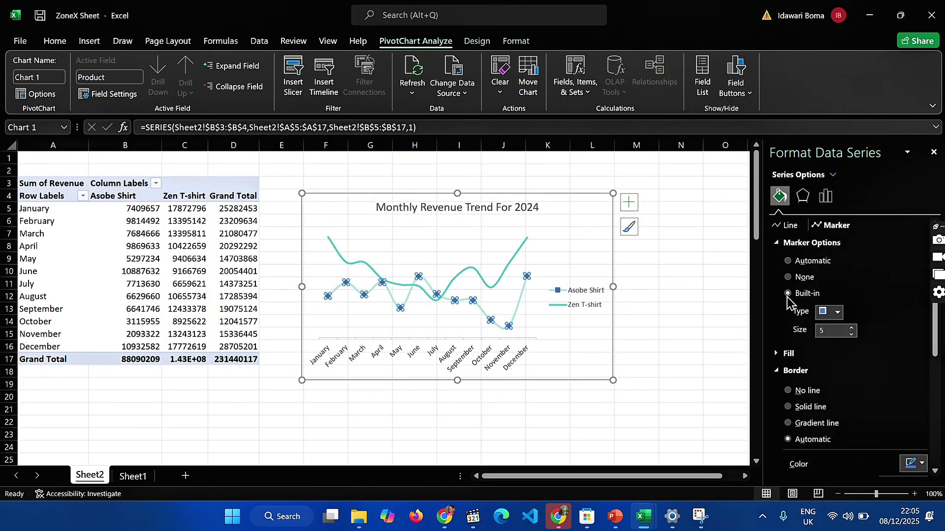
left_click(831, 313)
left_click(833, 315)
left_click(831, 315)
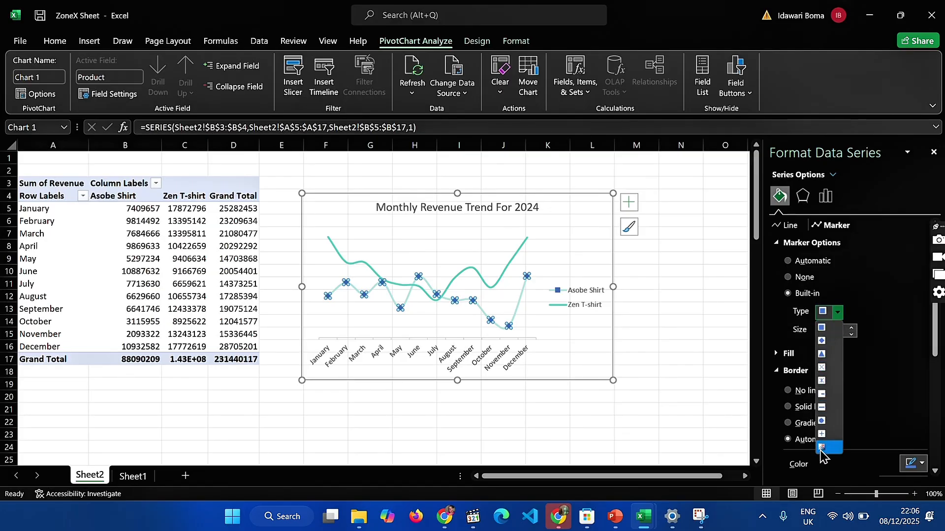
left_click(820, 424)
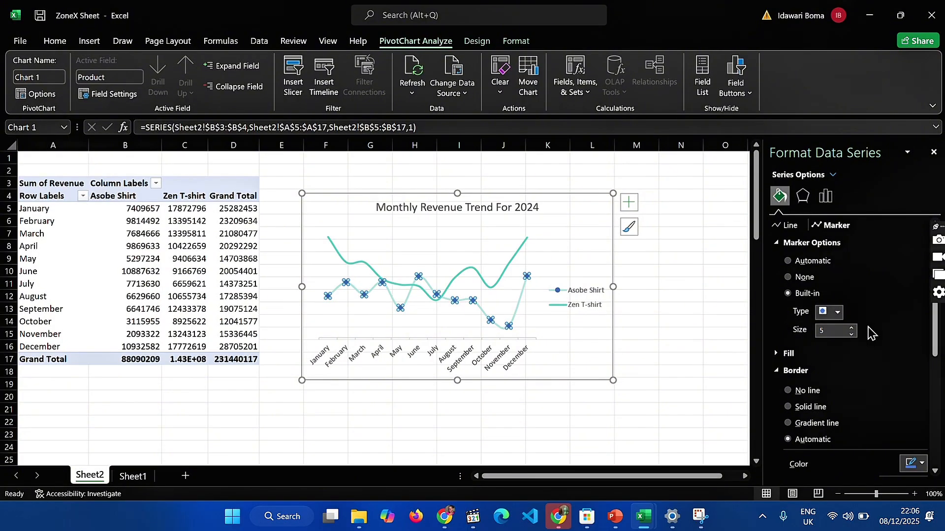
left_click(853, 334)
left_click(721, 347)
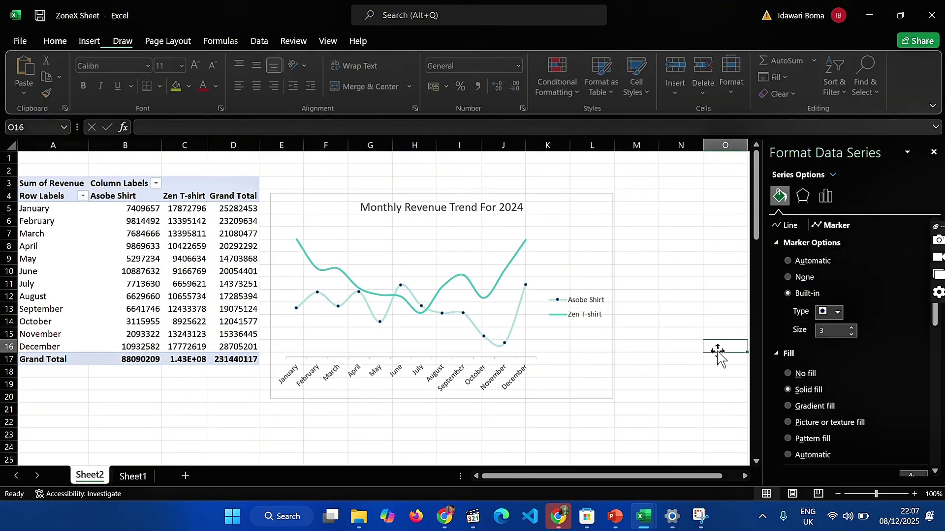
Give the Zen T-shirt series small dark circular markers matching those on the Asobe Shirt line
left_click(492, 289)
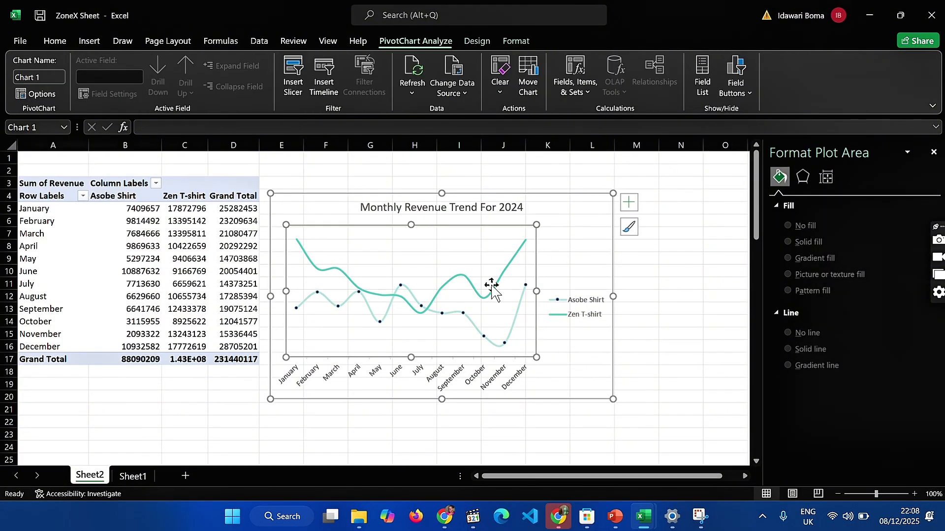
left_click(498, 288)
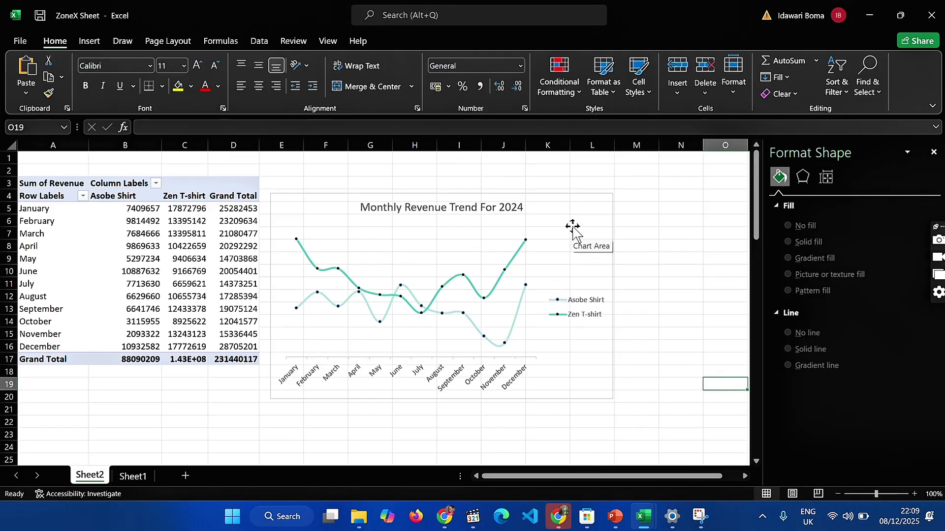
left_click(573, 226)
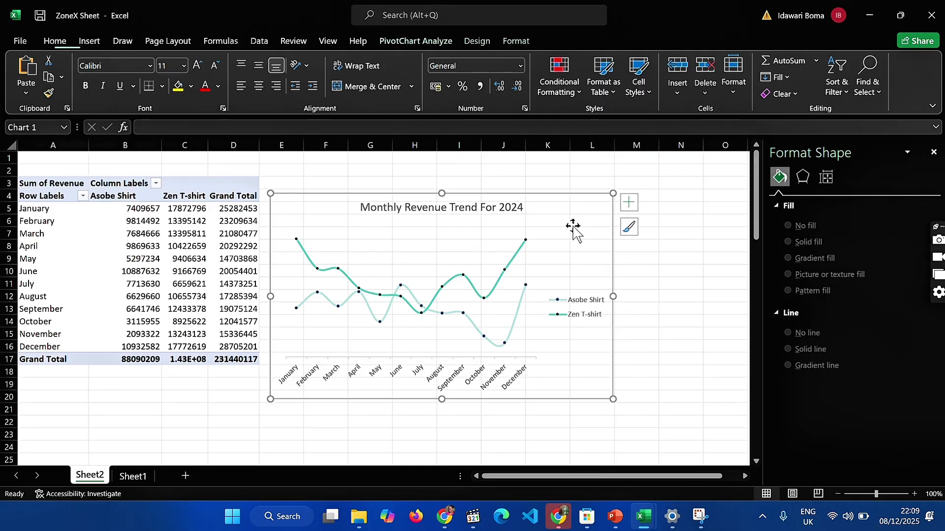
Make the revenue chart title bold and set its font size to 16
left_click(501, 207)
triple_click(389, 213)
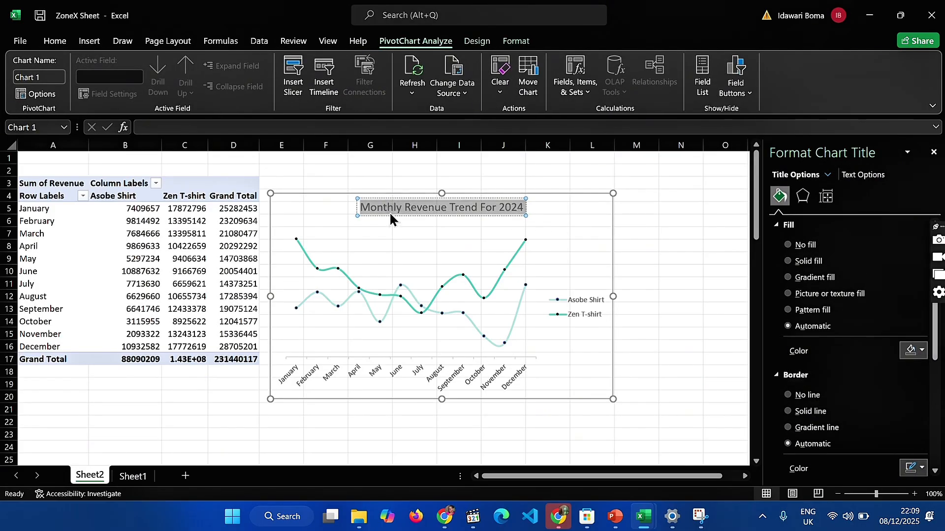
left_click(93, 40)
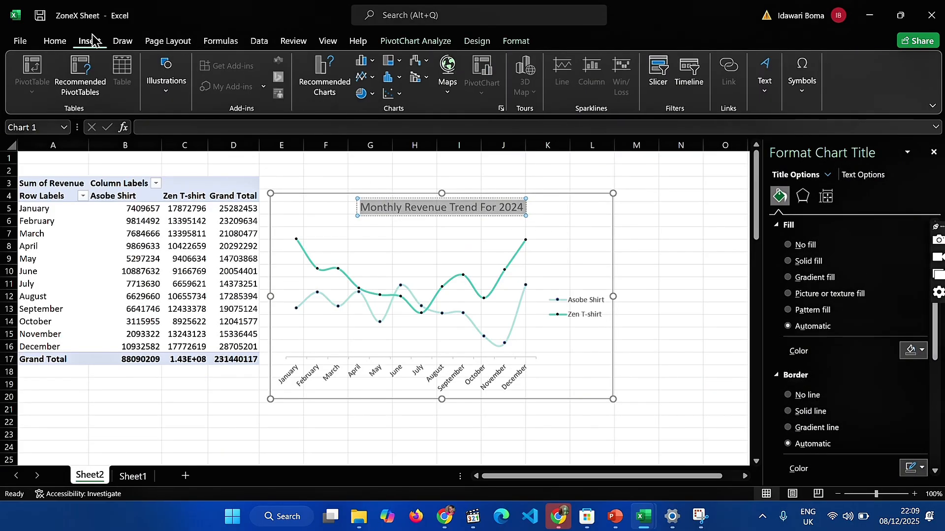
left_click(52, 39)
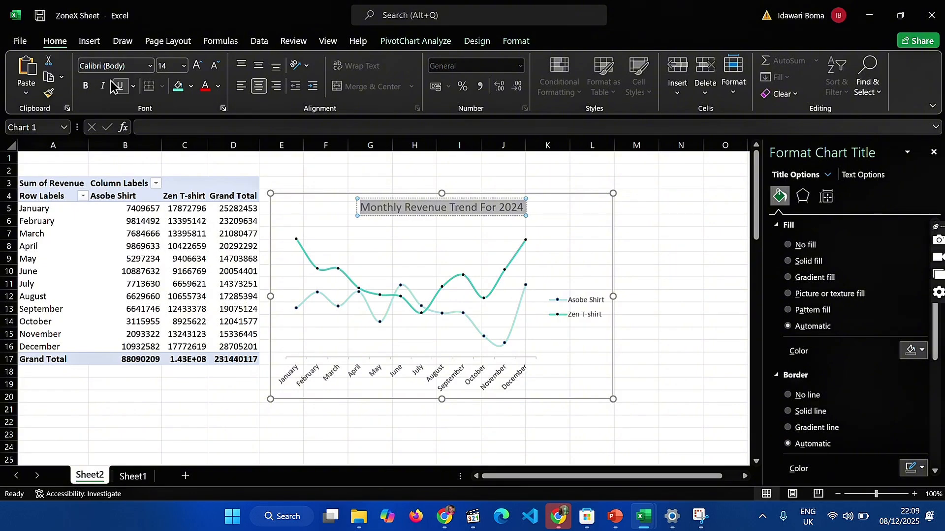
left_click(87, 87)
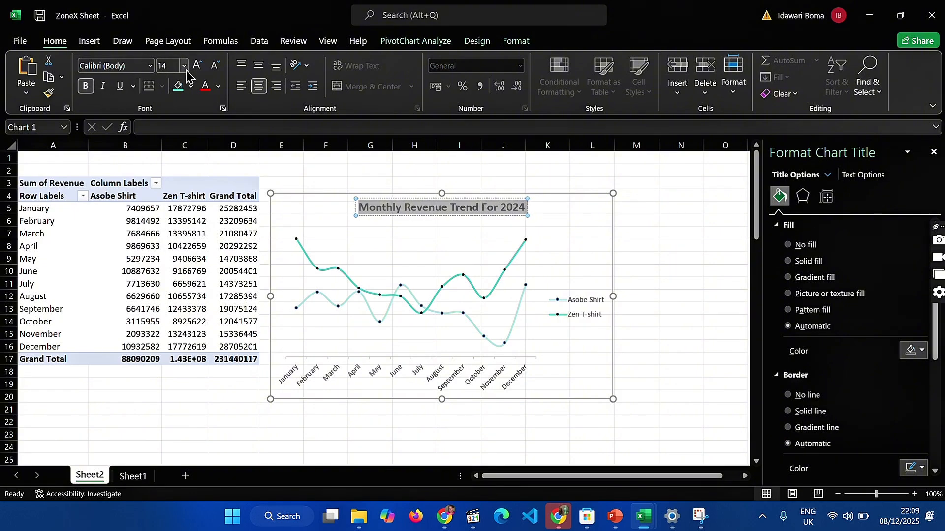
left_click(184, 66)
left_click(177, 198)
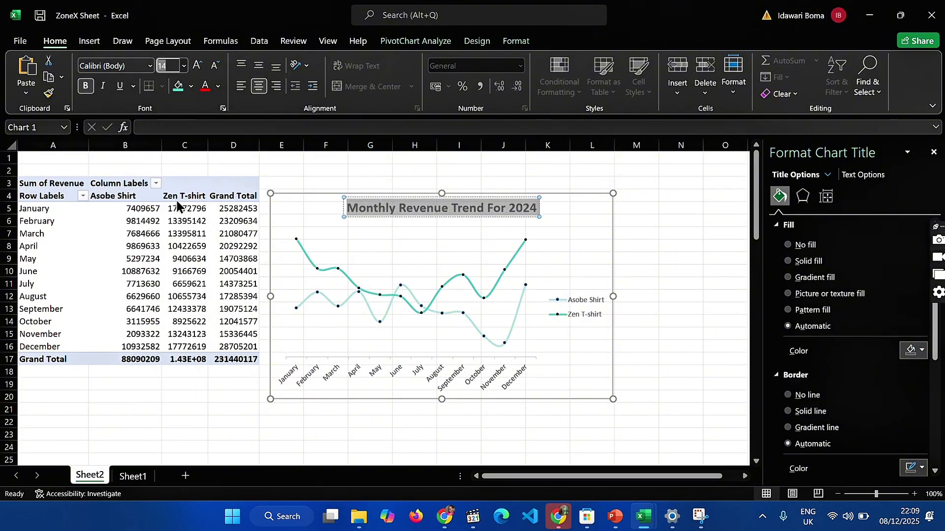
left_click(344, 176)
Change the font colour of the "Monthly Revenue Trend For 2024" title to black
left_click(527, 207)
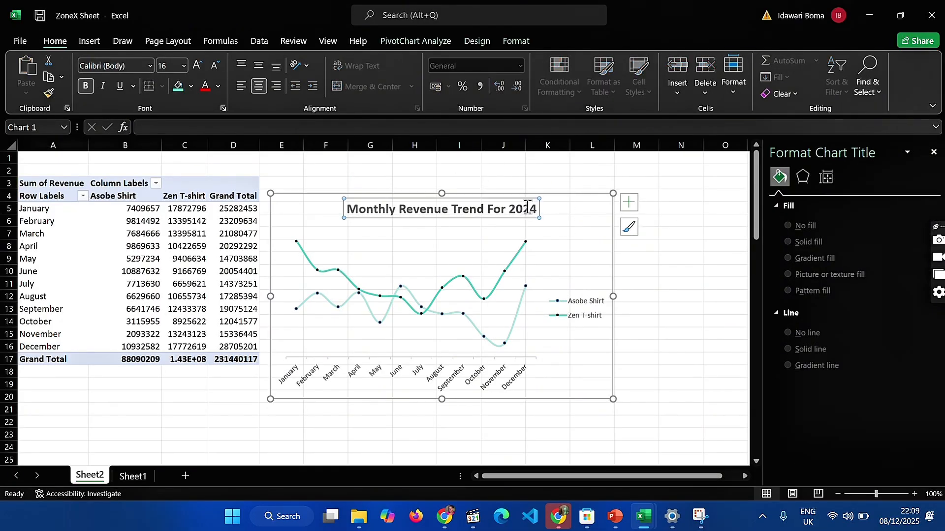
left_click(449, 202)
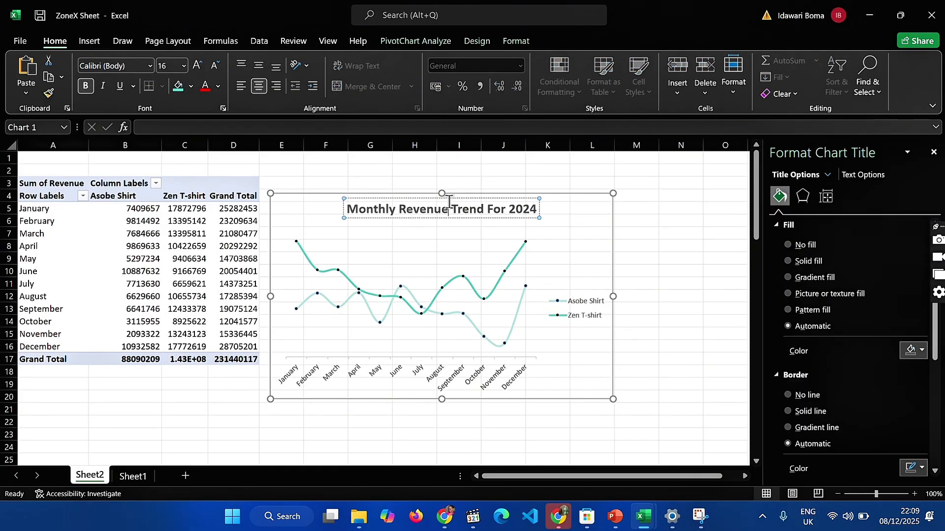
triple_click(449, 201)
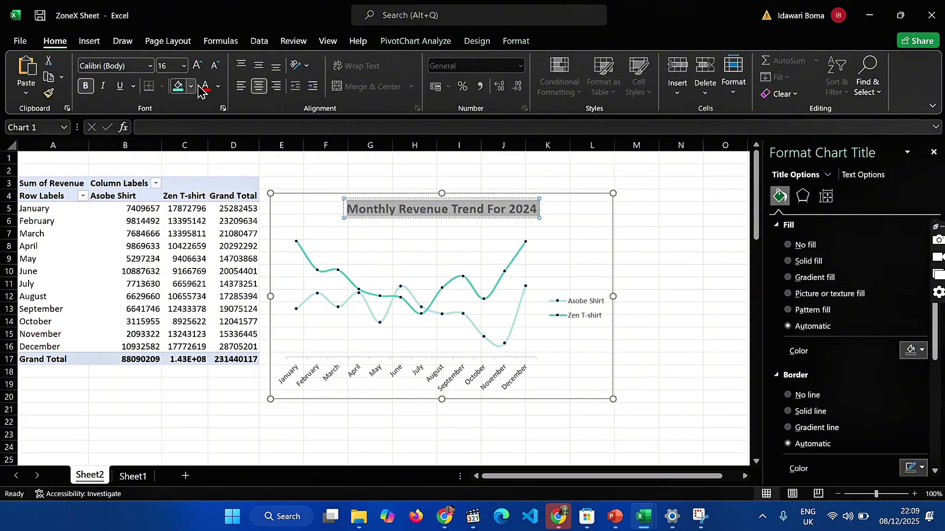
left_click(218, 87)
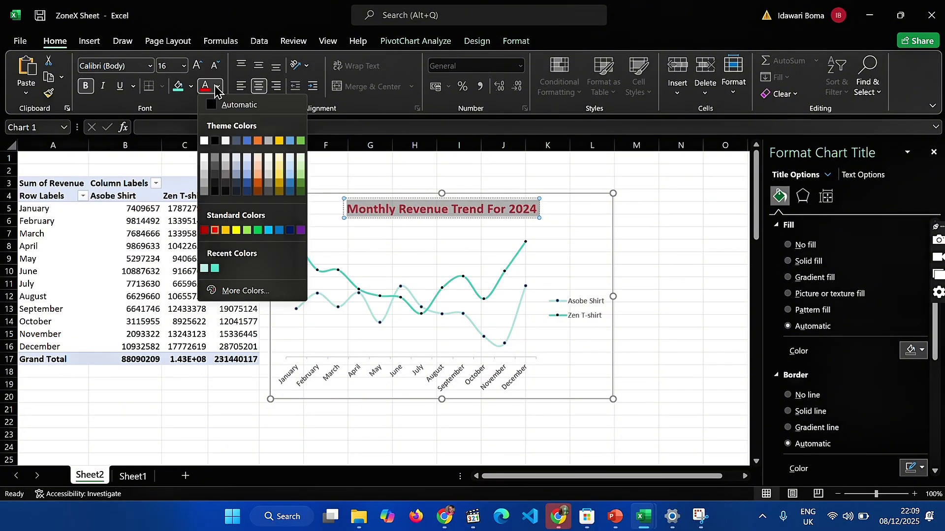
left_click(212, 158)
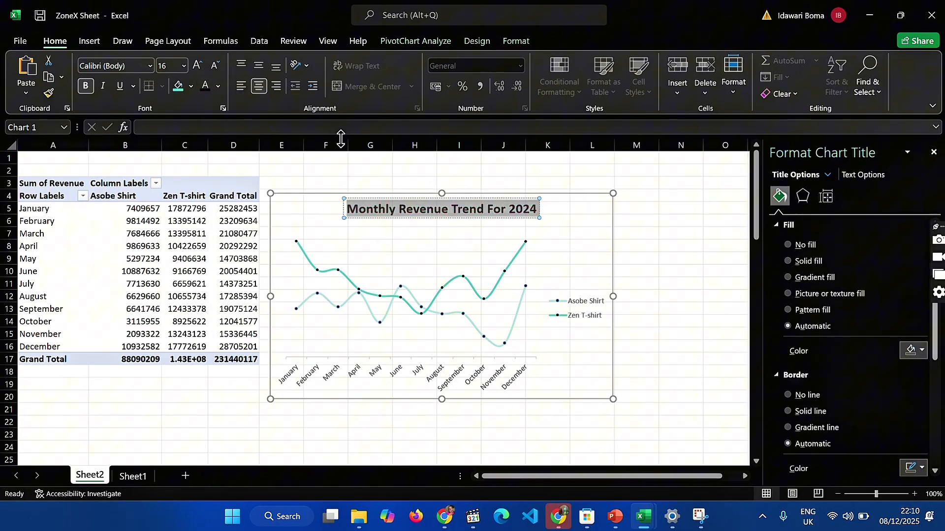
left_click(669, 255)
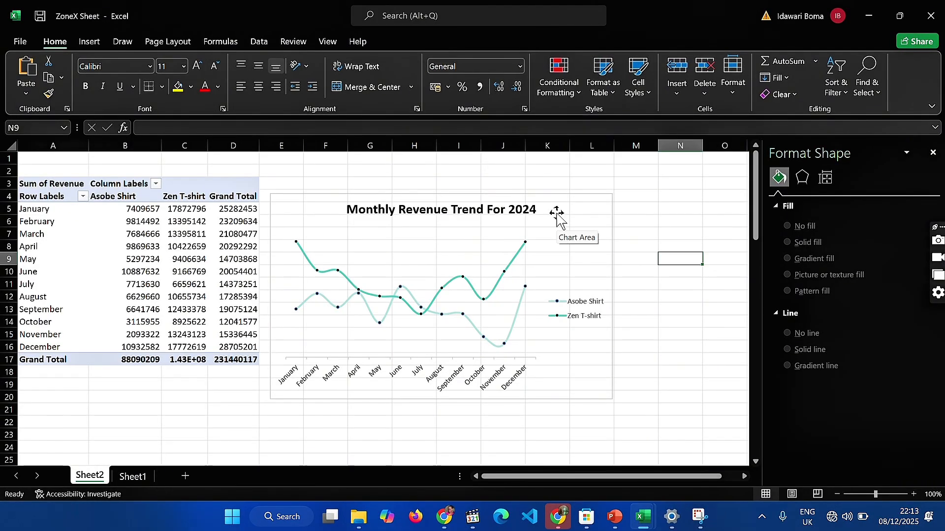
Review the styled revenue chart and its month axis, along with the profit PivotTable and chart beneath it
left_click(562, 222)
scroll(354, 248, "down", 2)
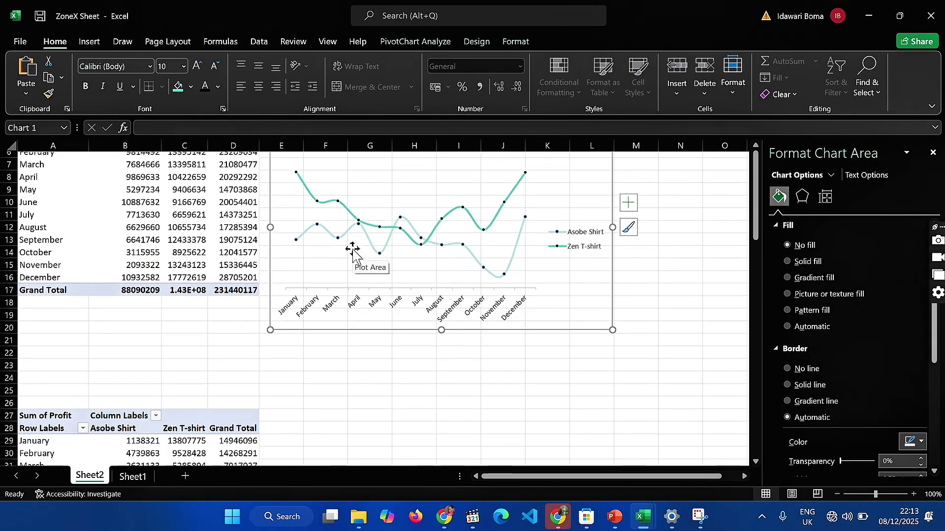
scroll(290, 388, "down", 2)
scroll(290, 388, "up", 2)
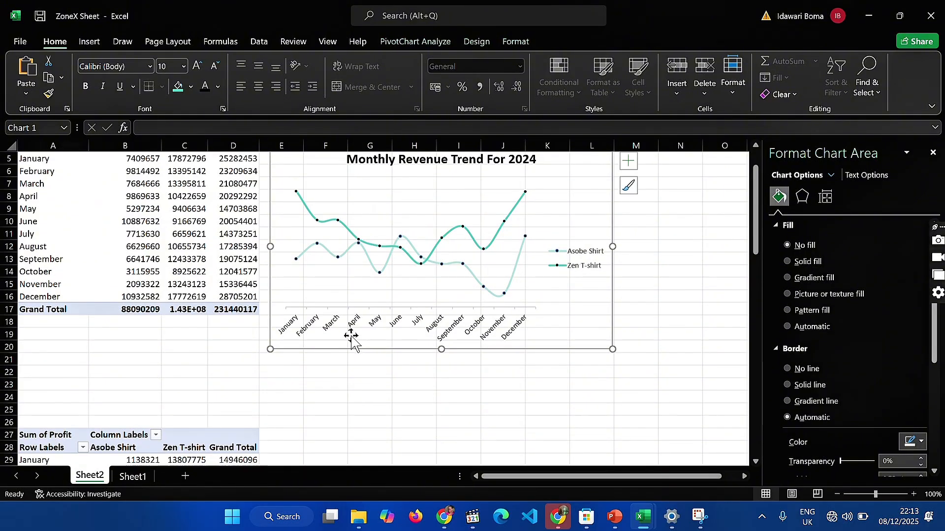
left_click(355, 325)
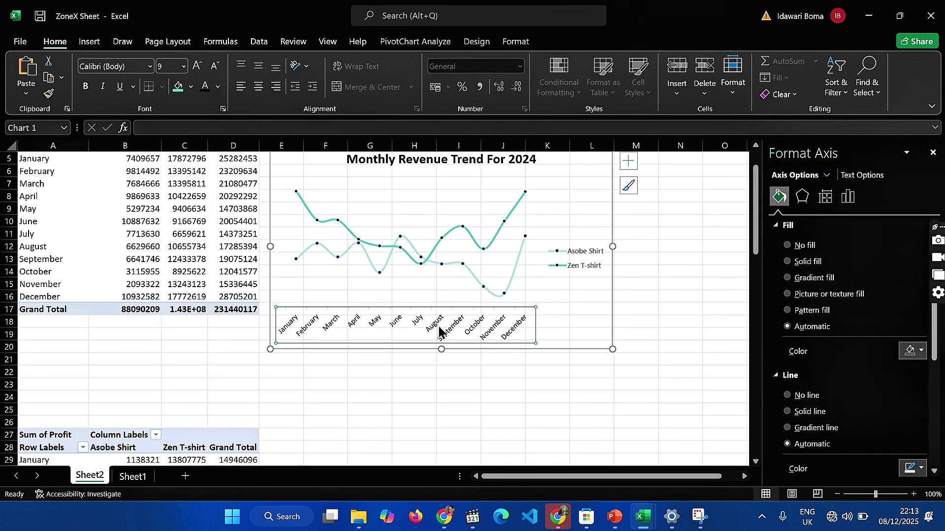
left_click(437, 364)
scroll(429, 388, "down", 5)
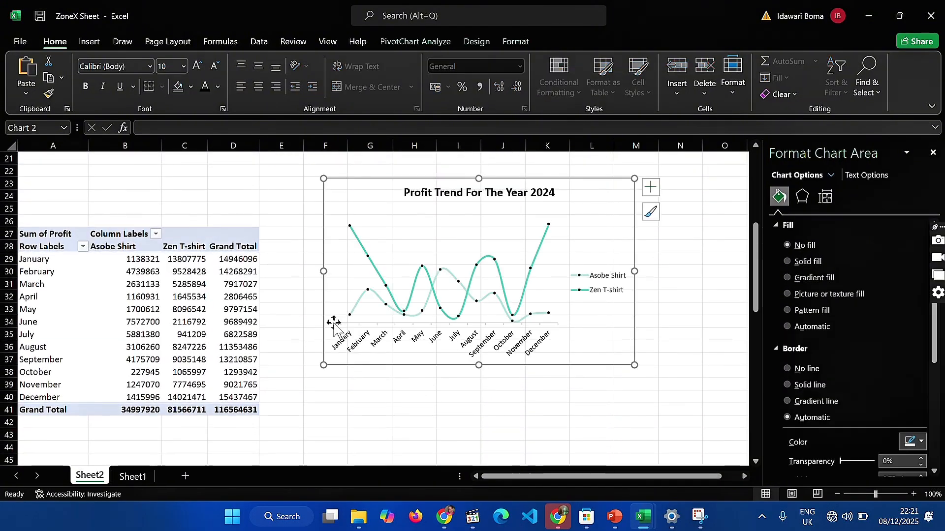
scroll(280, 327, "up", 7)
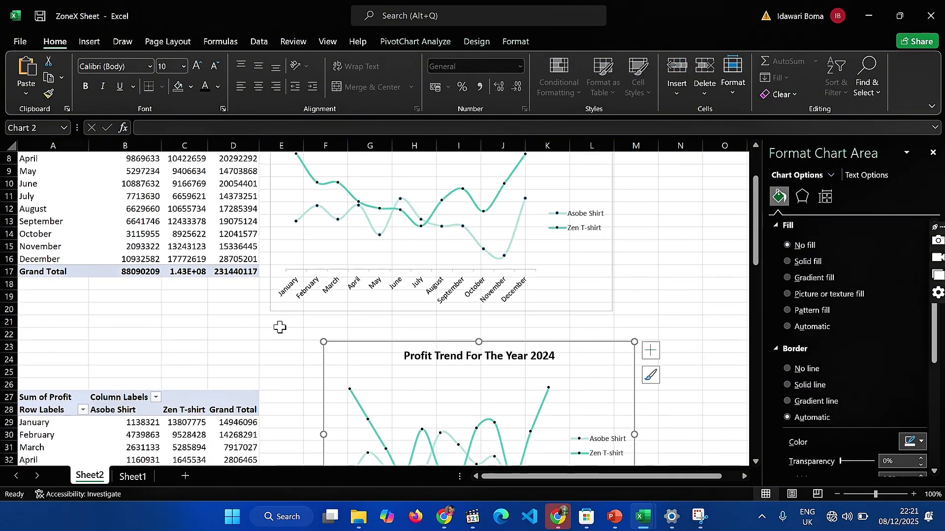
Insert a clustered column PivotChart from the Sum of Expenses PivotTable and move it beside the table
scroll(279, 327, "down", 14)
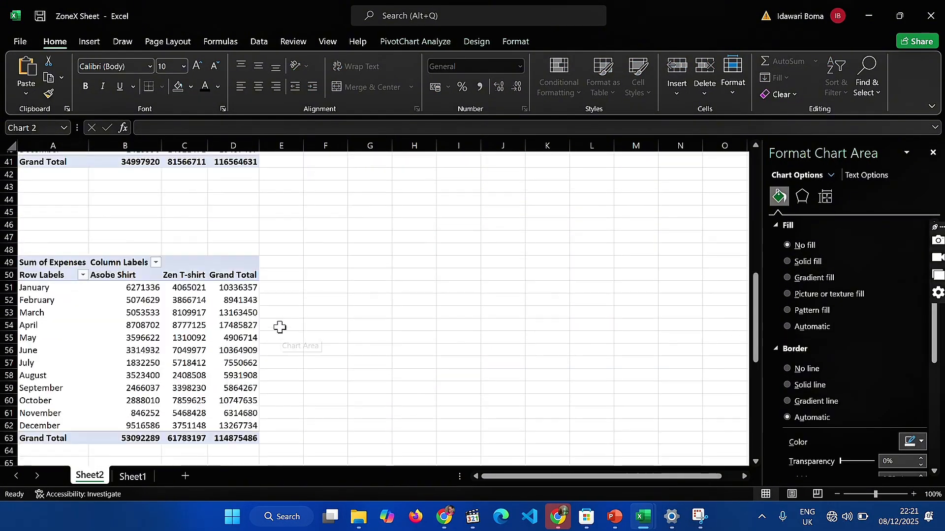
left_click(184, 300)
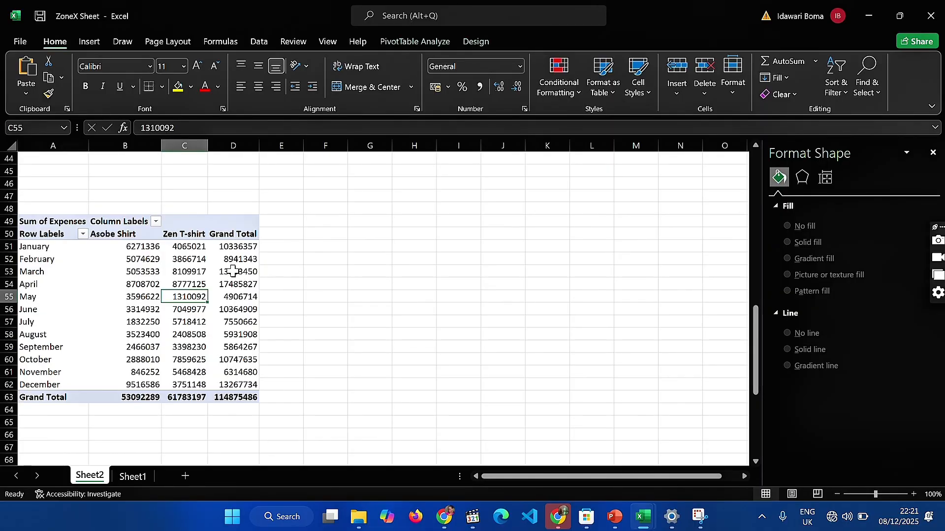
left_click(416, 42)
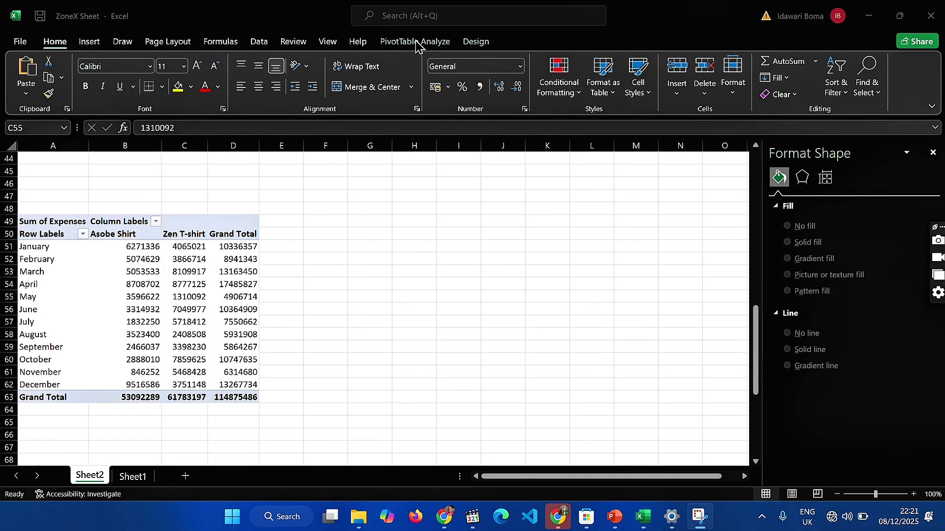
left_click(436, 41)
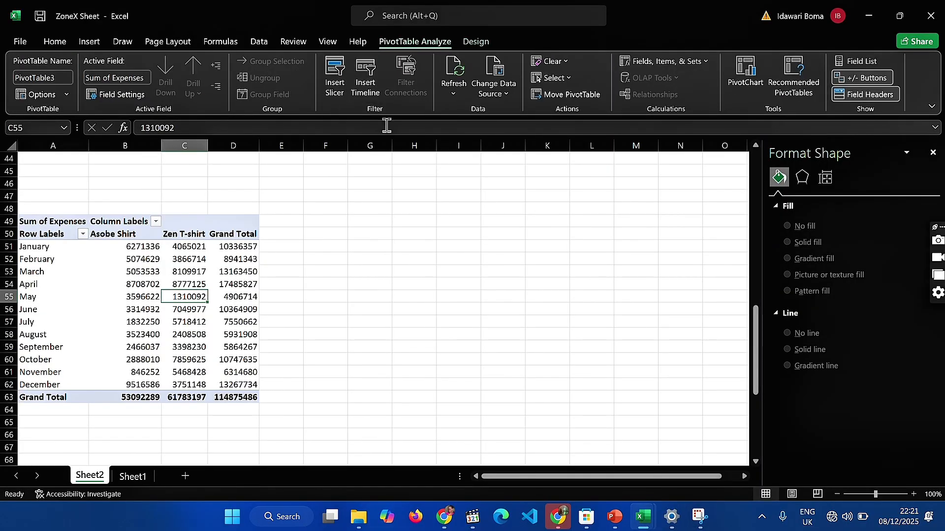
left_click(744, 75)
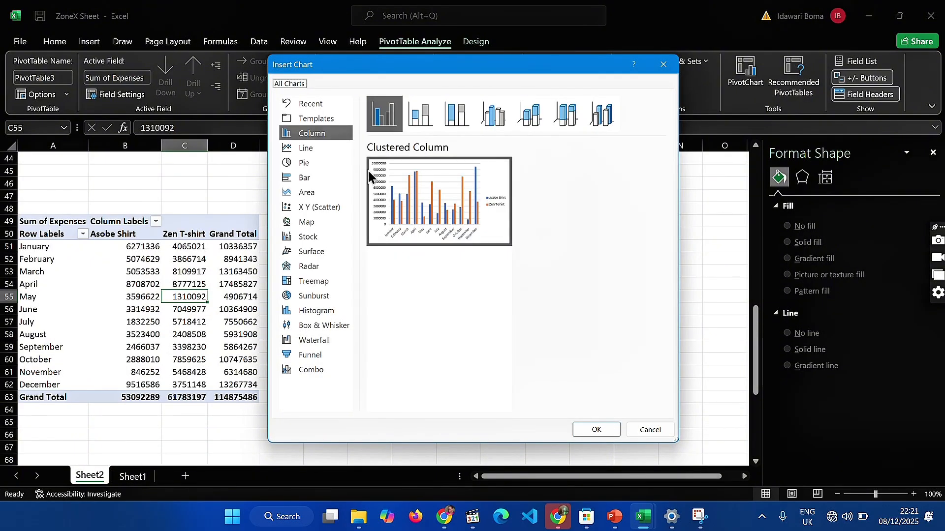
mouse_move(433, 192)
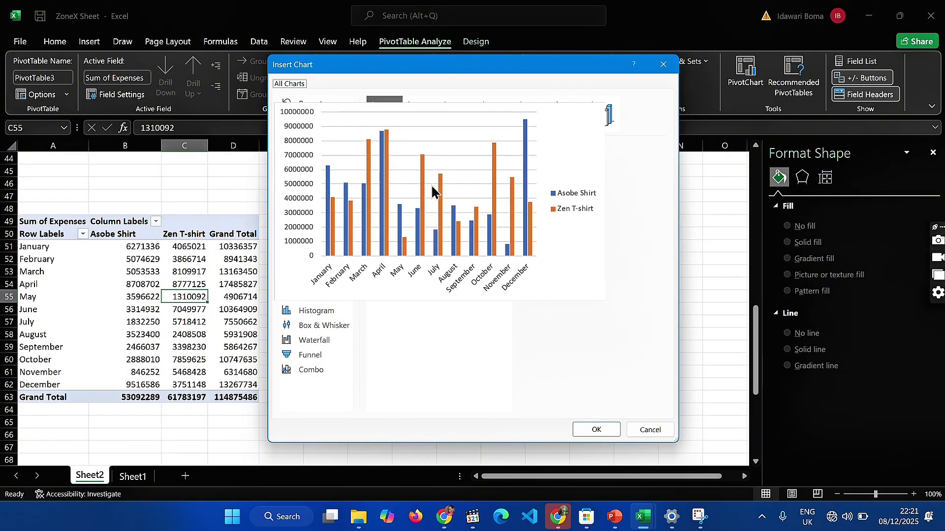
left_click(596, 430)
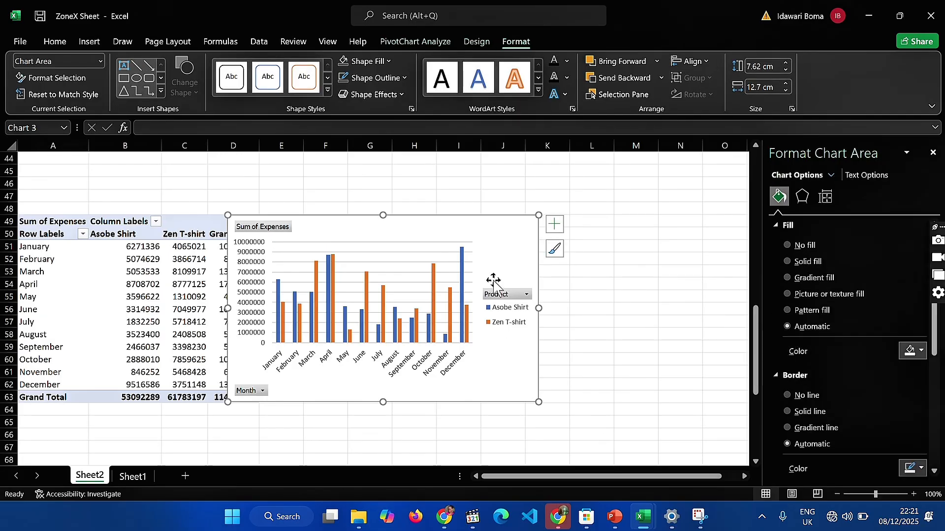
left_click_drag(522, 253, 560, 243)
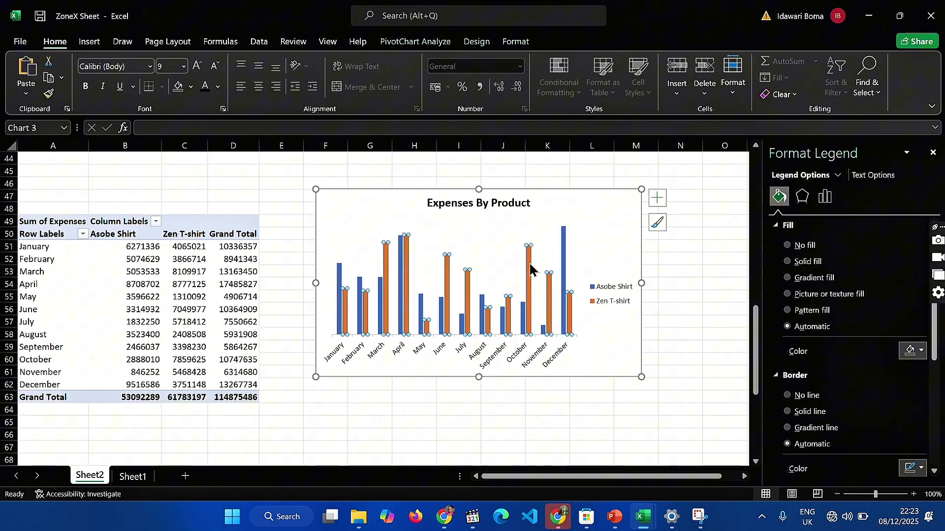
Fill the Zen T-shirt columns in the Expenses By Product chart with the recently used darker teal
left_click(530, 262)
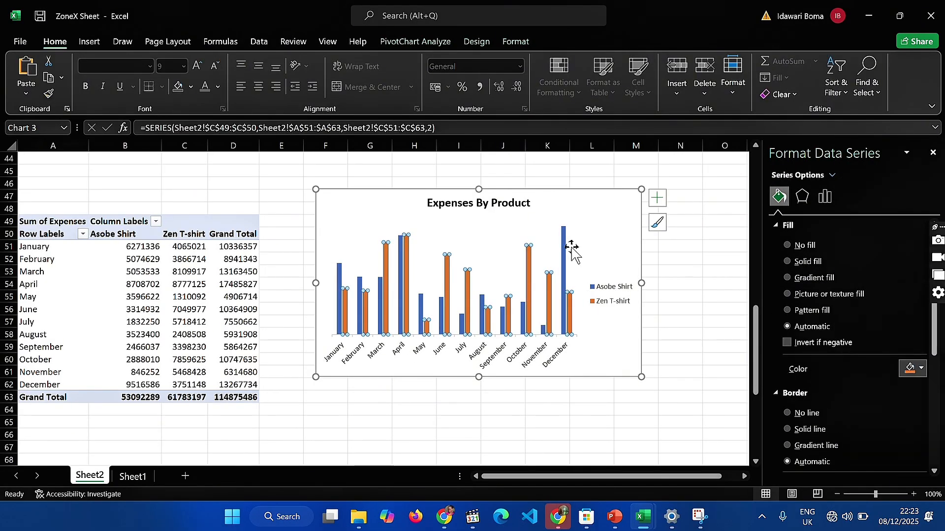
left_click(913, 369)
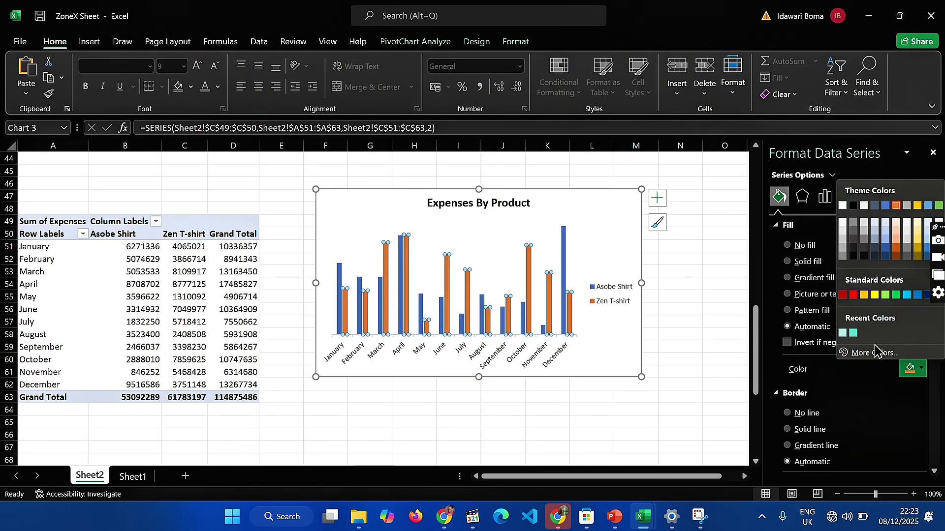
left_click(854, 334)
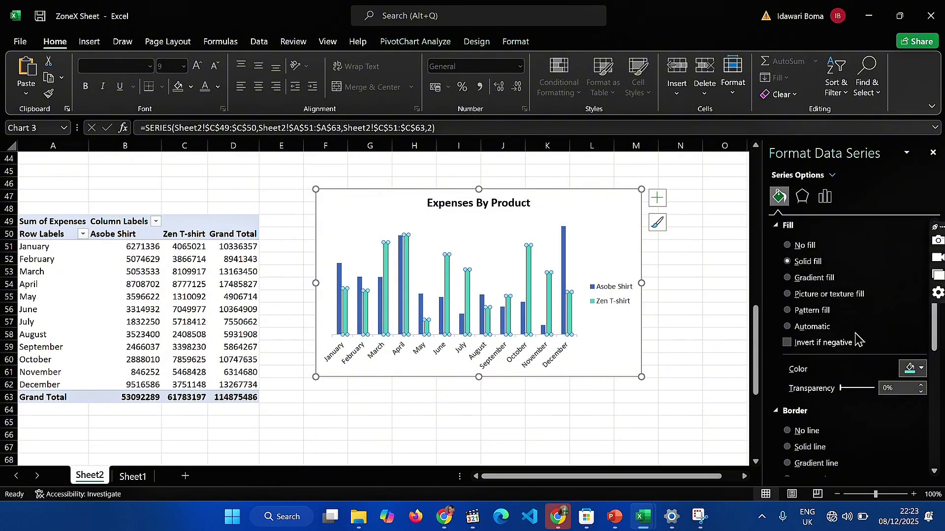
Set the border cap type of the Zen T-shirt columns to Round
scroll(825, 402, "down", 5)
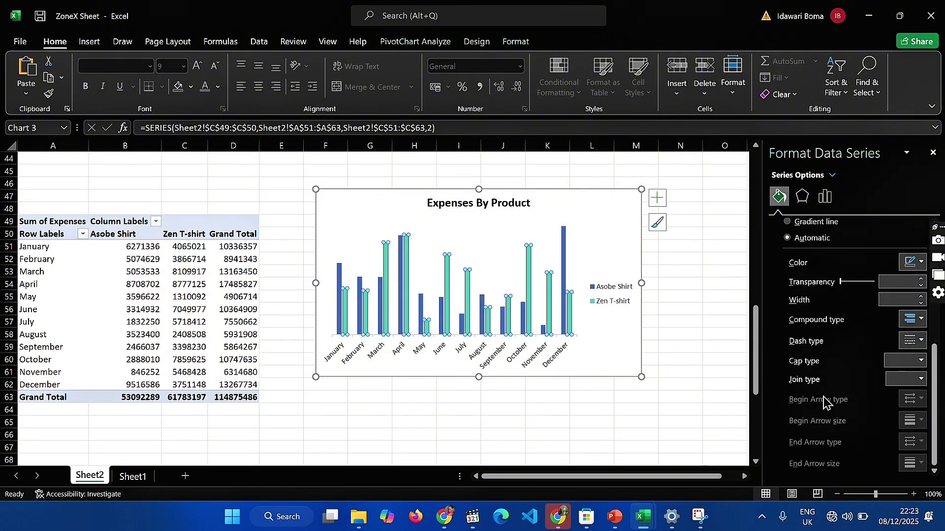
scroll(826, 403, "up", 1)
scroll(826, 403, "up", 4)
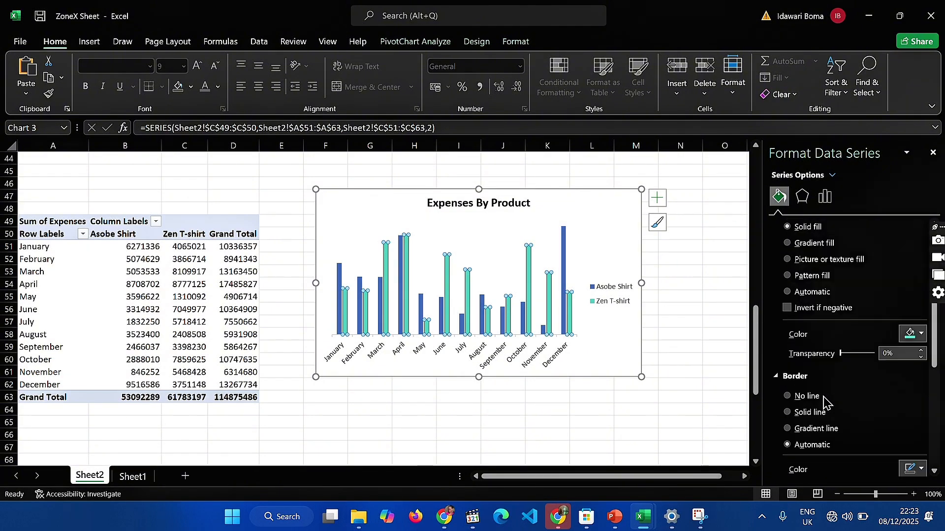
scroll(825, 402, "down", 3)
scroll(825, 403, "up", 3)
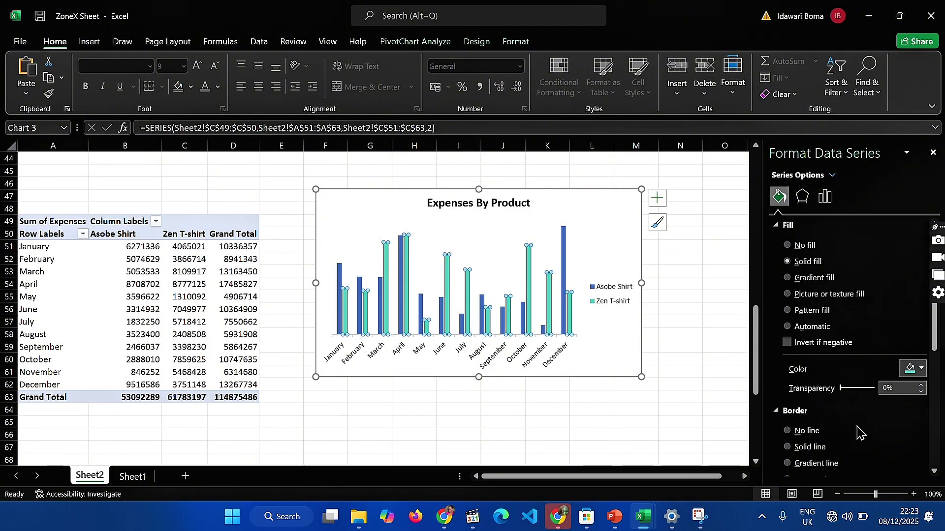
scroll(857, 433, "down", 3)
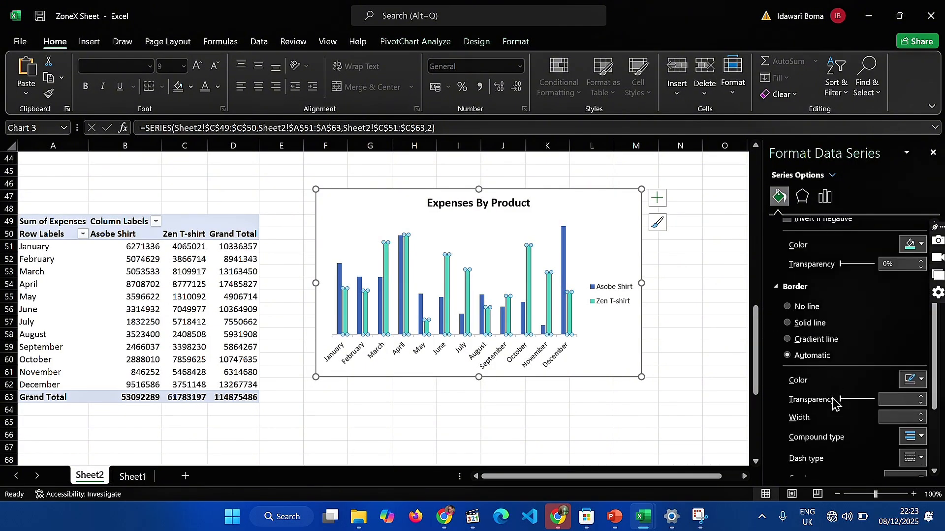
scroll(833, 403, "down", 3)
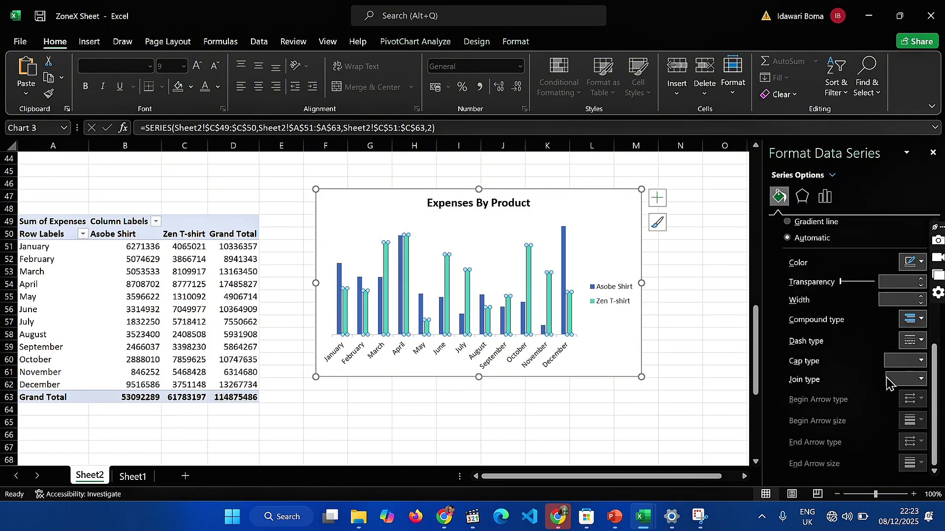
left_click(903, 362)
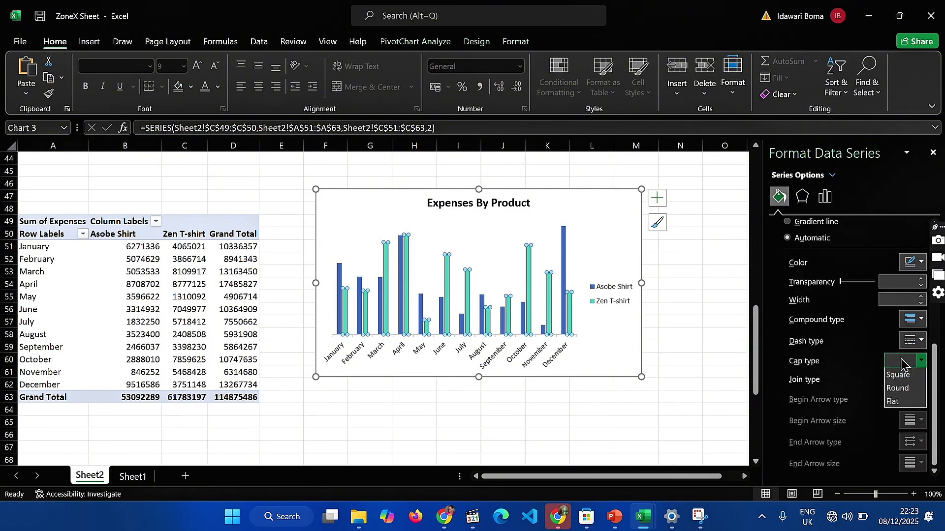
left_click(897, 389)
left_click(697, 397)
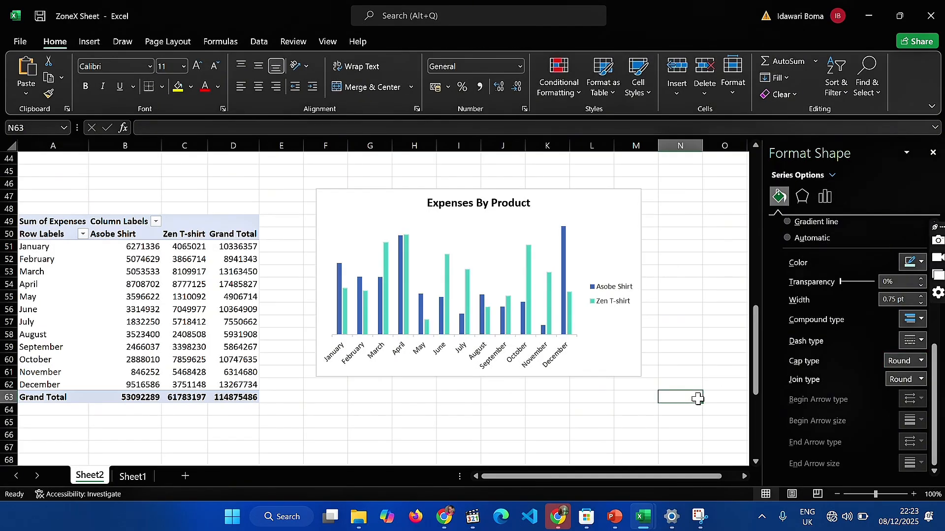
Change the border colour of the Zen T-shirt columns to black, after trying the recently used teal
left_click(531, 298)
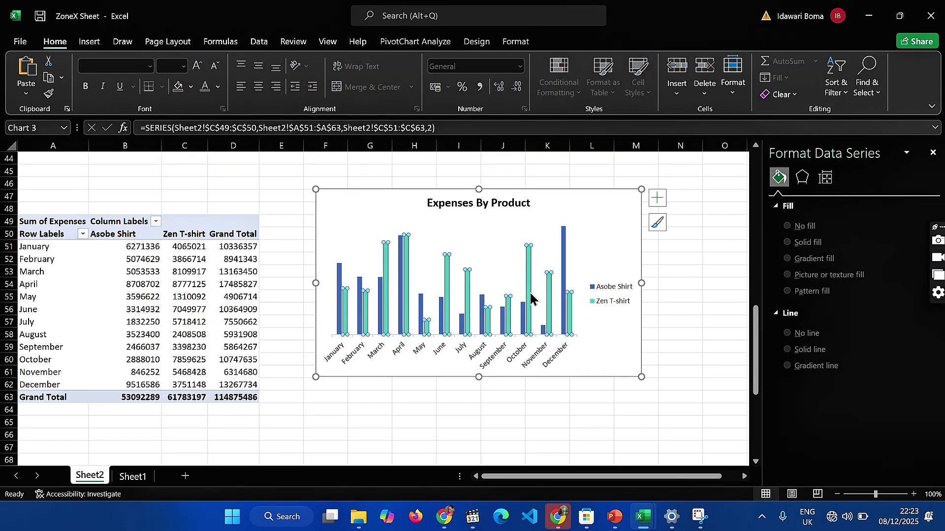
left_click(779, 195)
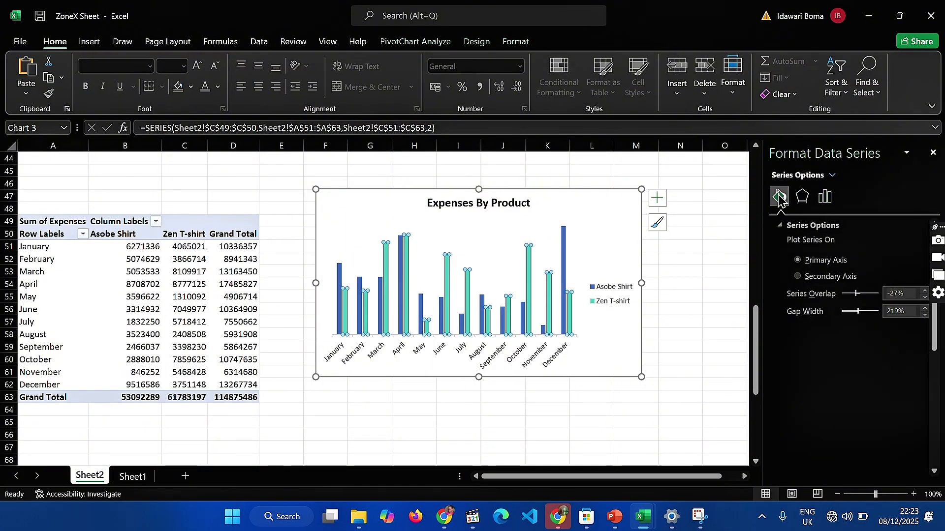
scroll(901, 418, "down", 5)
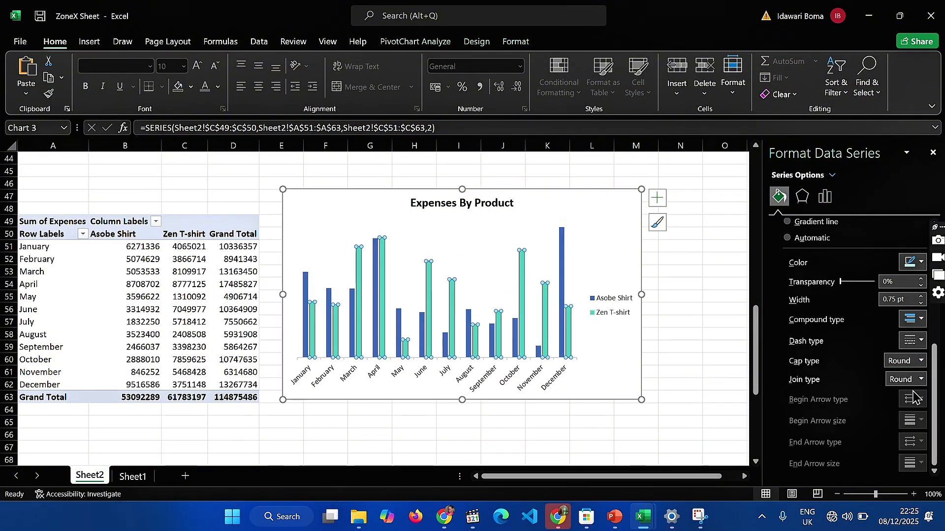
scroll(914, 397, "up", 3)
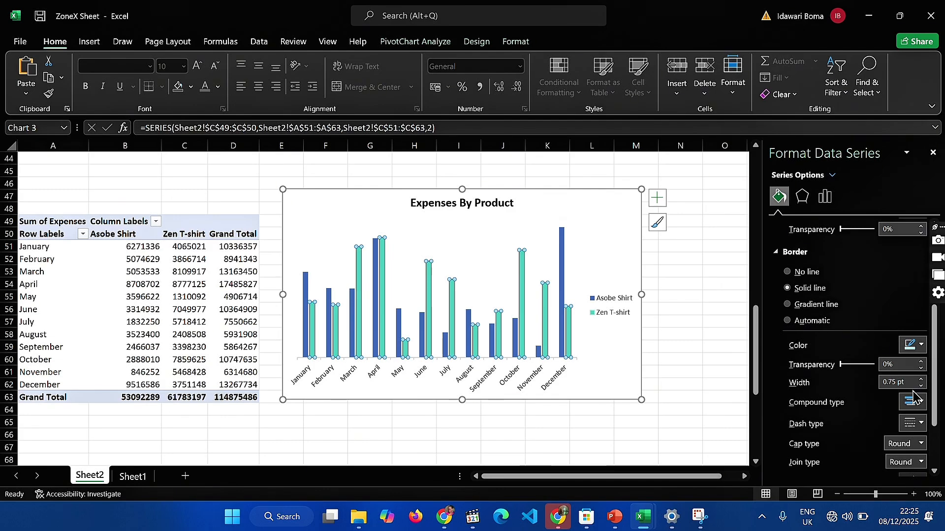
scroll(838, 278, "up", 5)
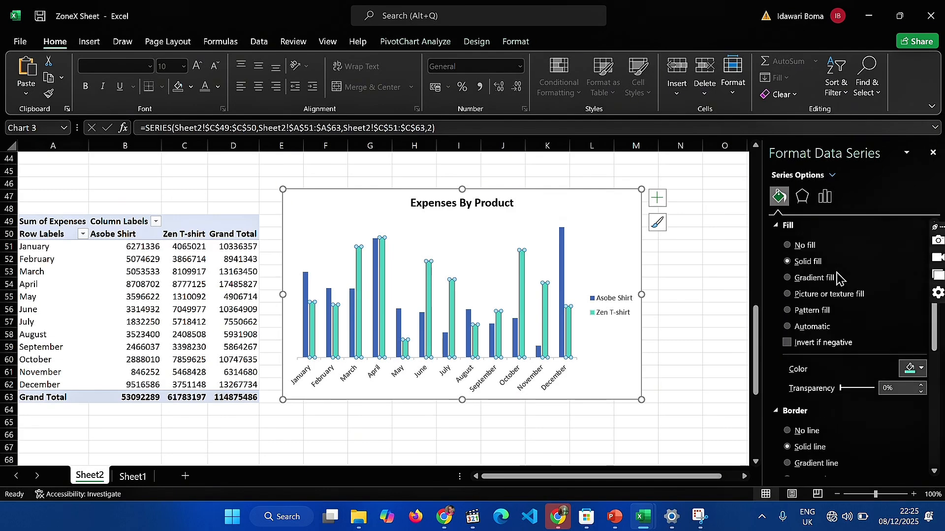
scroll(838, 278, "down", 1)
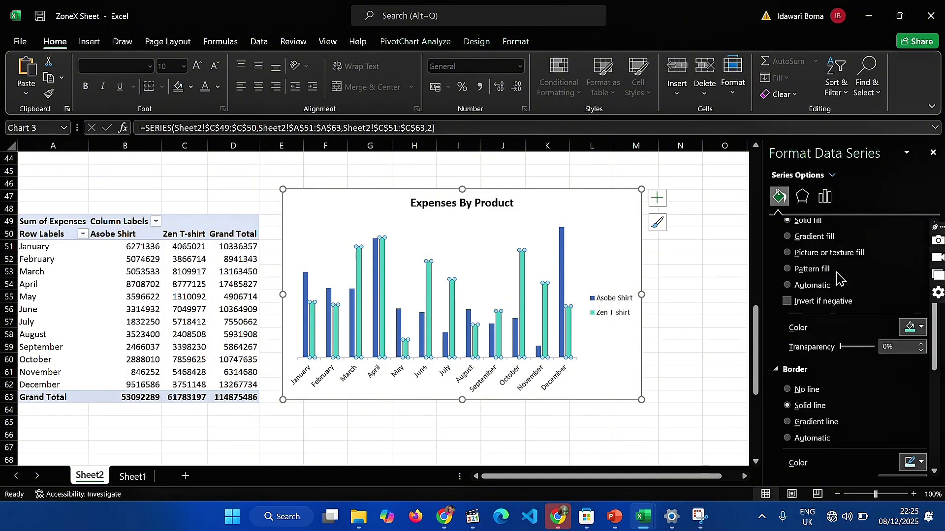
scroll(880, 381, "down", 2)
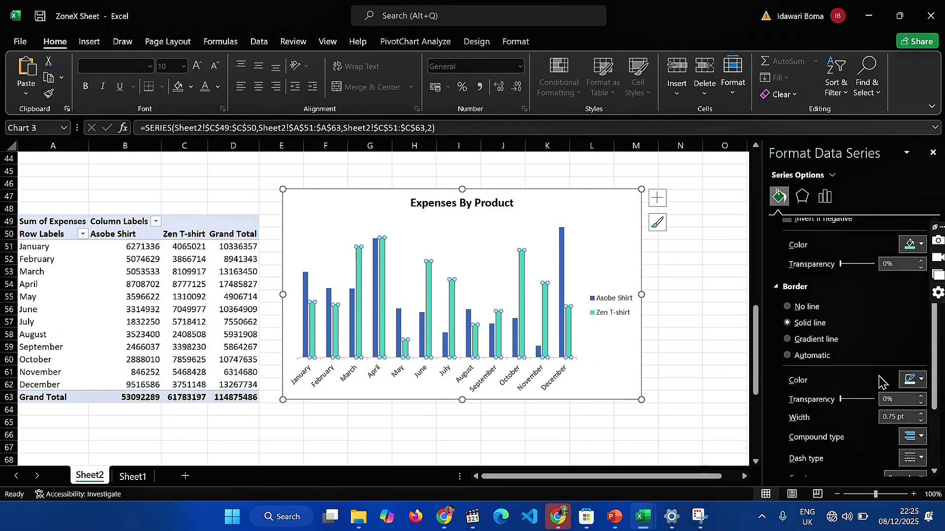
left_click(914, 380)
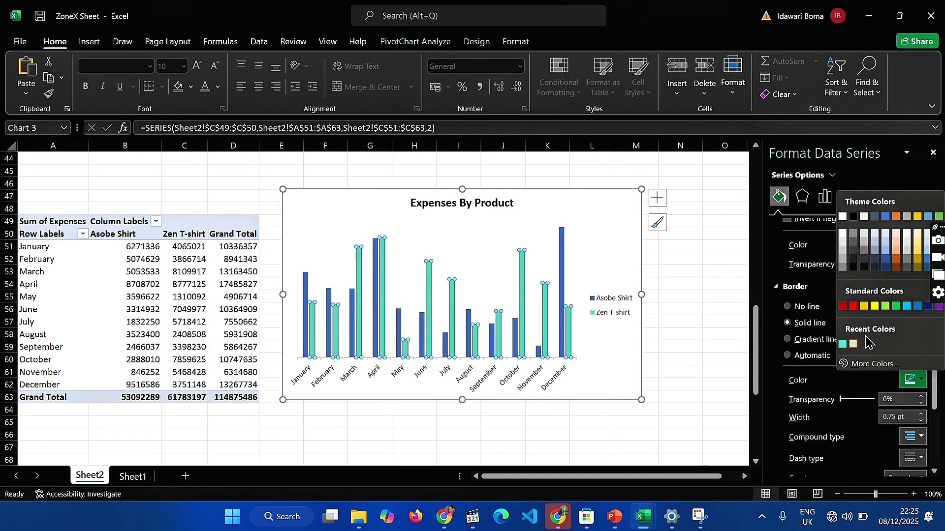
left_click(843, 344)
left_click(904, 387)
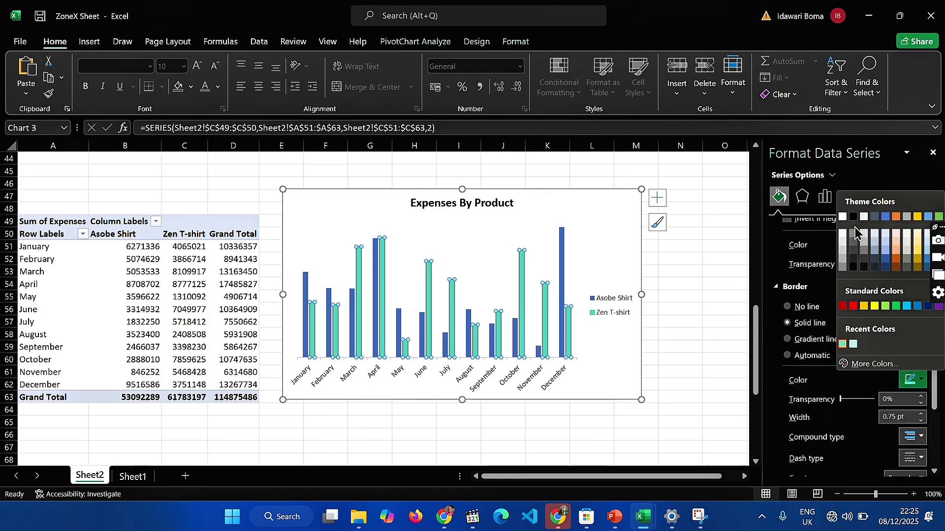
left_click(853, 218)
left_click(720, 334)
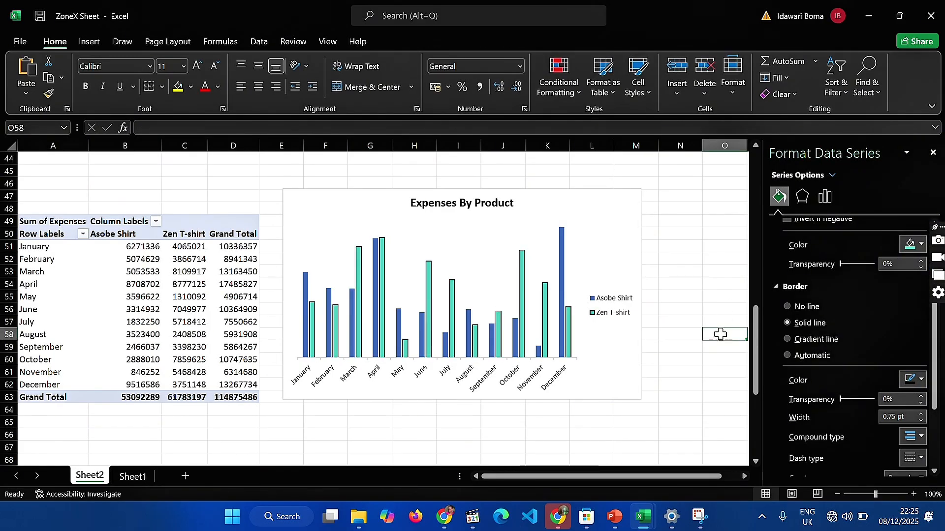
Give the Zen T-shirt columns a solid border line with a width of 4.25 pt
left_click(569, 354)
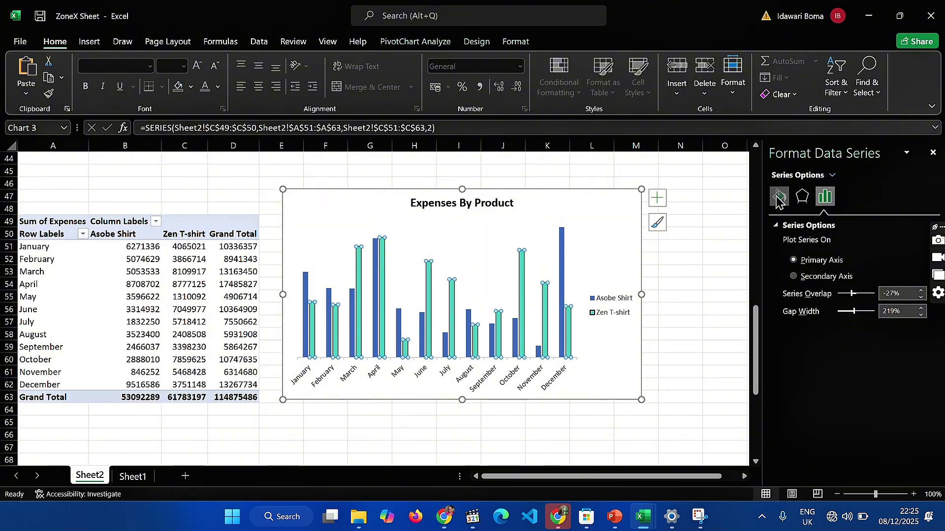
left_click(778, 197)
scroll(886, 407, "down", 3)
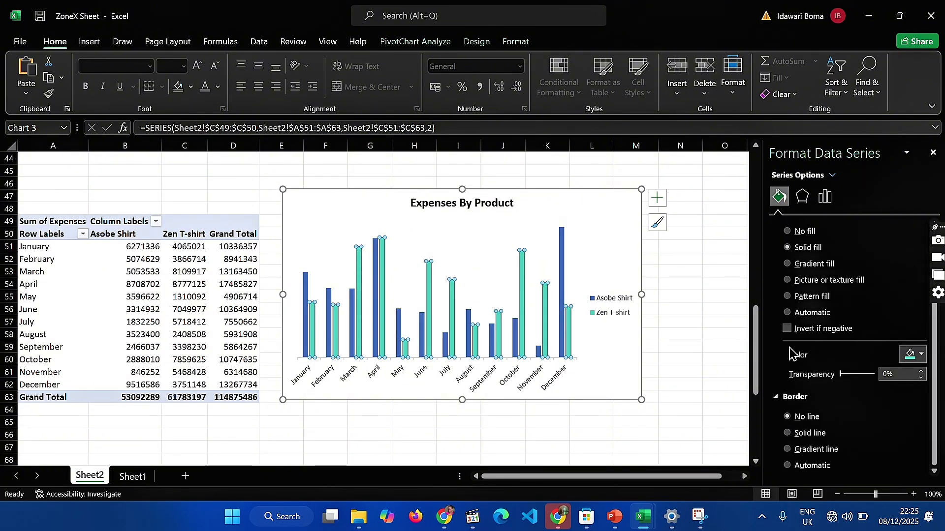
left_click(786, 433)
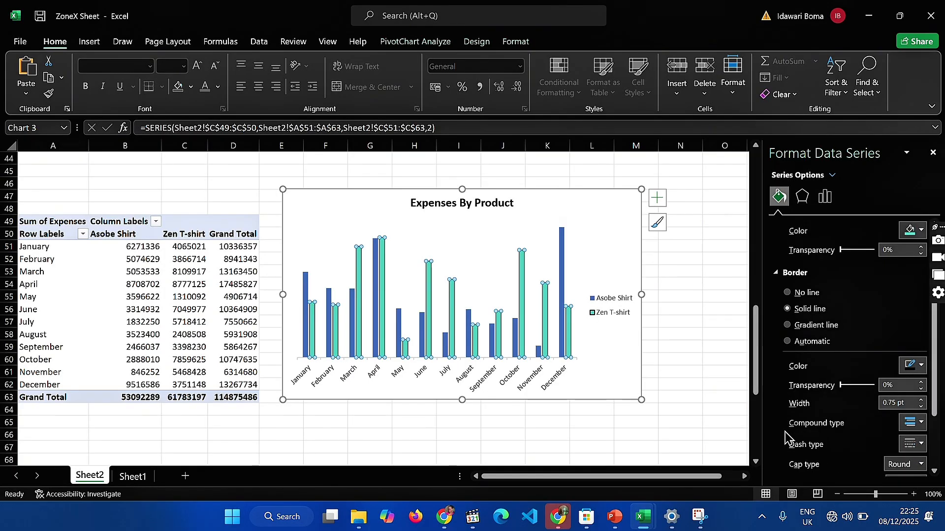
left_click(921, 407)
left_click(921, 400)
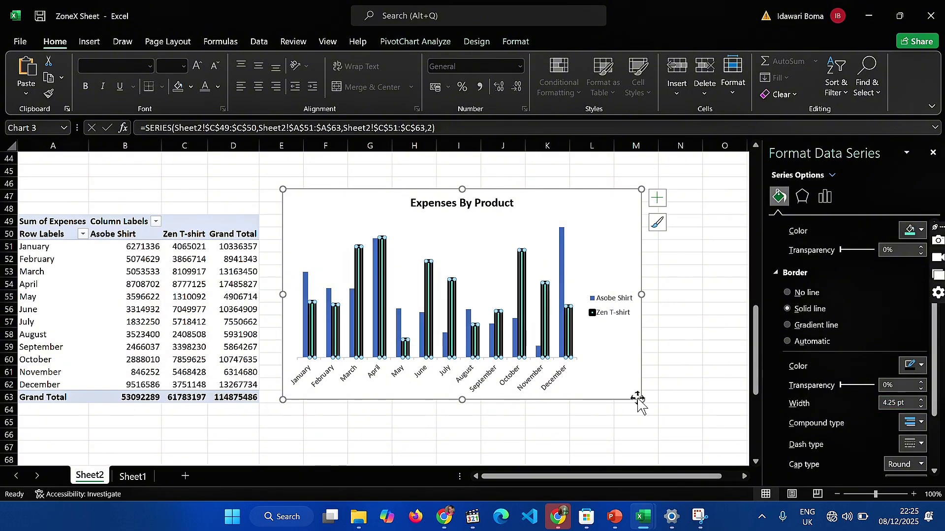
Increase the border width of the Zen T-shirt columns to 6.75 pt
left_click(608, 378)
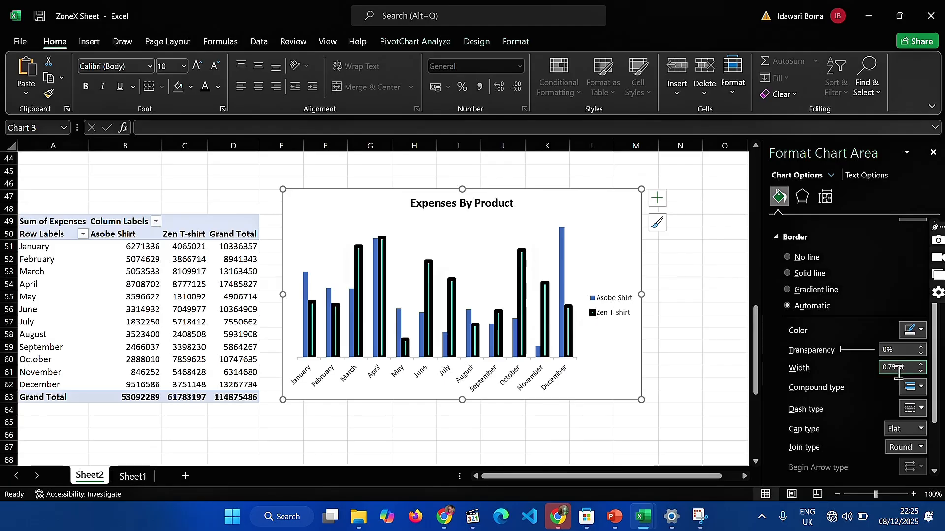
left_click(568, 350)
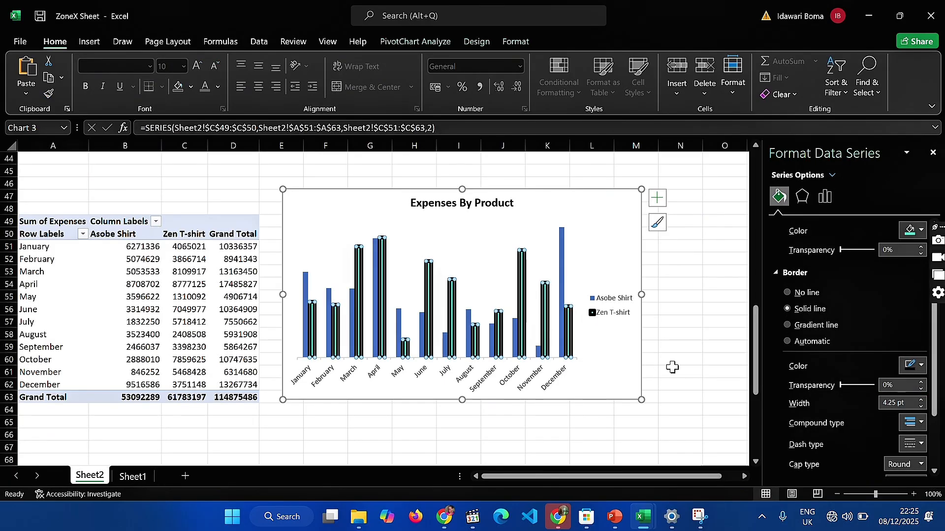
left_click(922, 399)
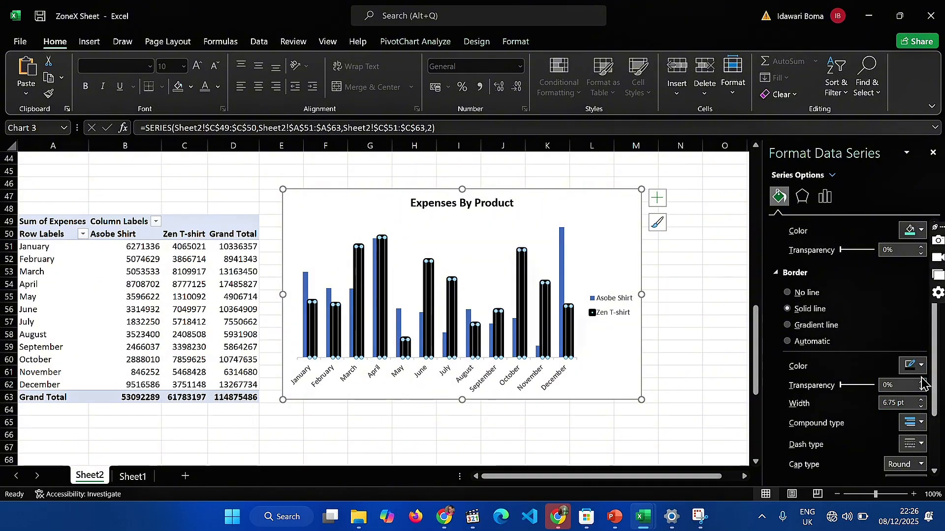
scroll(876, 304, "up", 1)
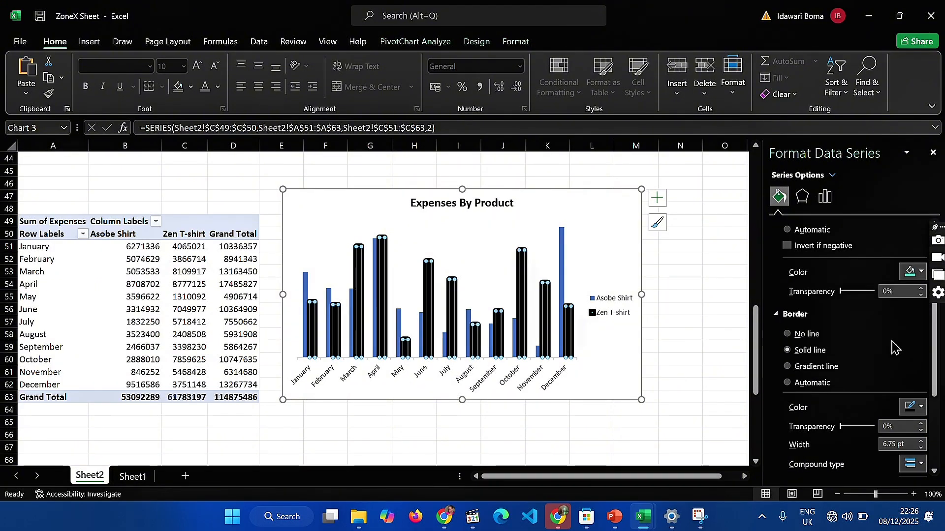
Change the border colour of the Zen T-shirt columns to the recently used teal matching their fill
left_click(914, 408)
left_click(843, 372)
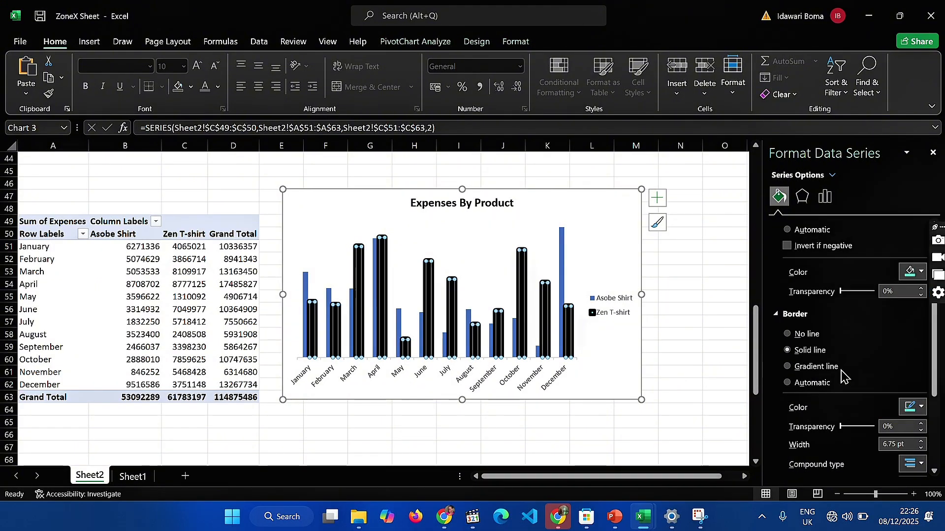
left_click(681, 377)
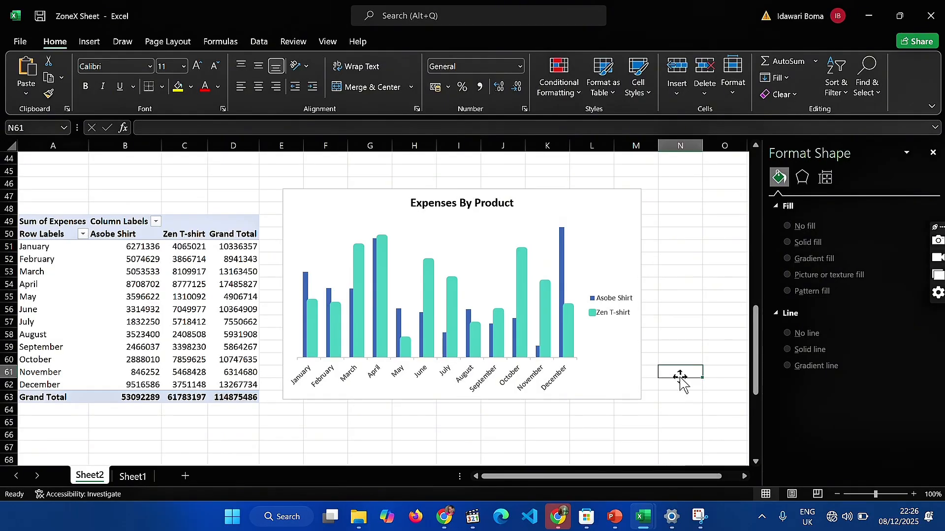
Examine the fill and border settings of the Zen T-shirt columns in the Expenses By Product chart
left_click(567, 344)
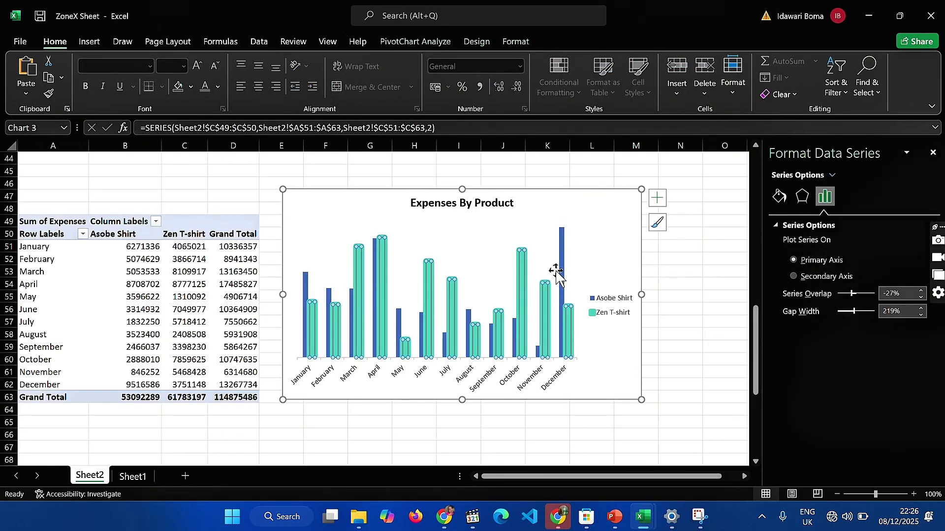
left_click(678, 333)
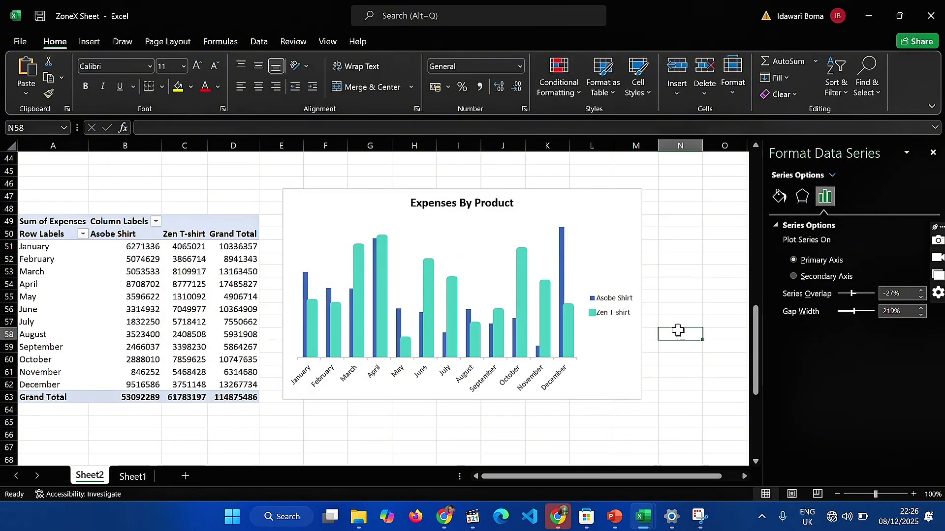
left_click(569, 318)
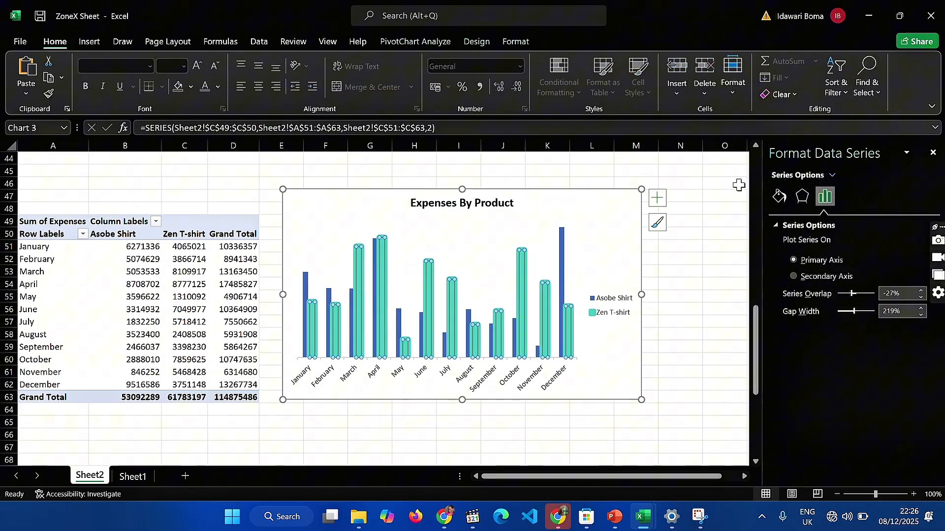
left_click(776, 196)
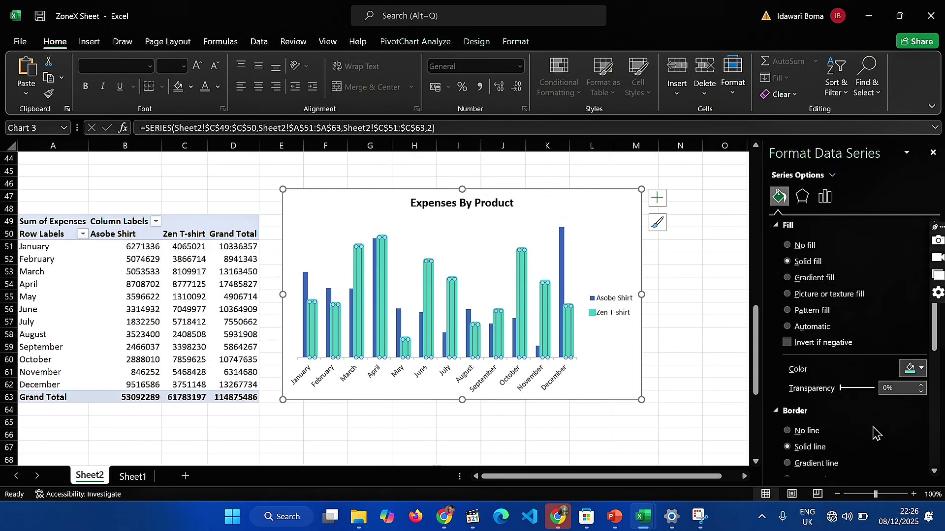
scroll(874, 433, "down", 3)
scroll(874, 433, "down", 4)
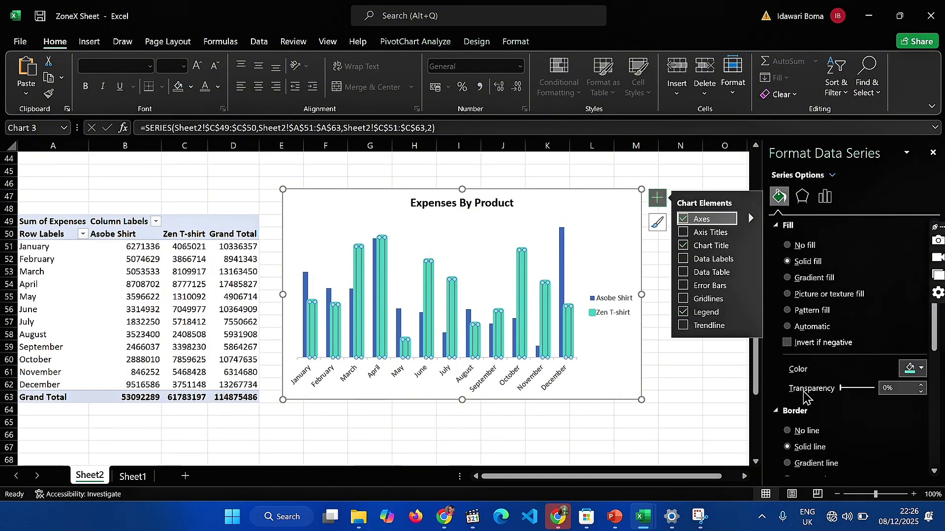
scroll(804, 392, "down", 2)
scroll(804, 391, "up", 2)
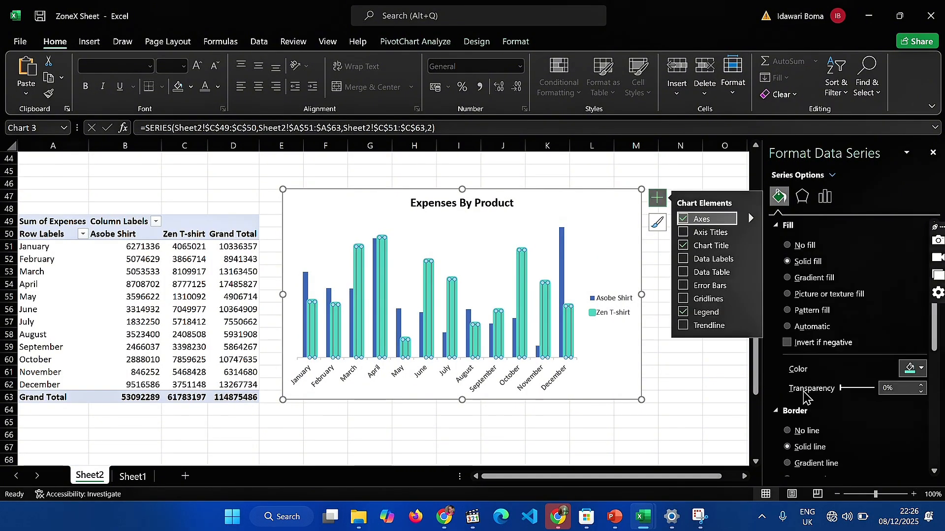
left_click(728, 383)
Fill the Asobe Shirt columns of the Expenses By Product chart with the recently used light teal
left_click(562, 281)
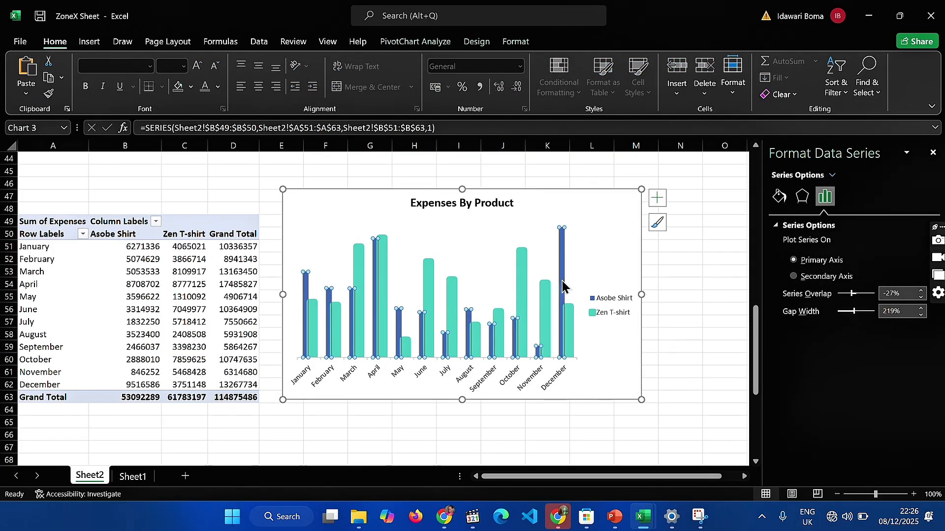
left_click(569, 330)
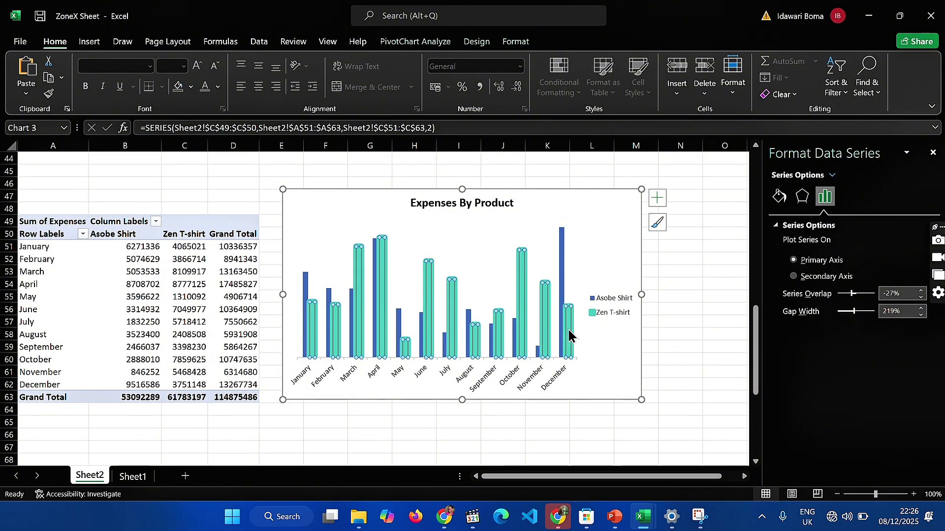
left_click(562, 271)
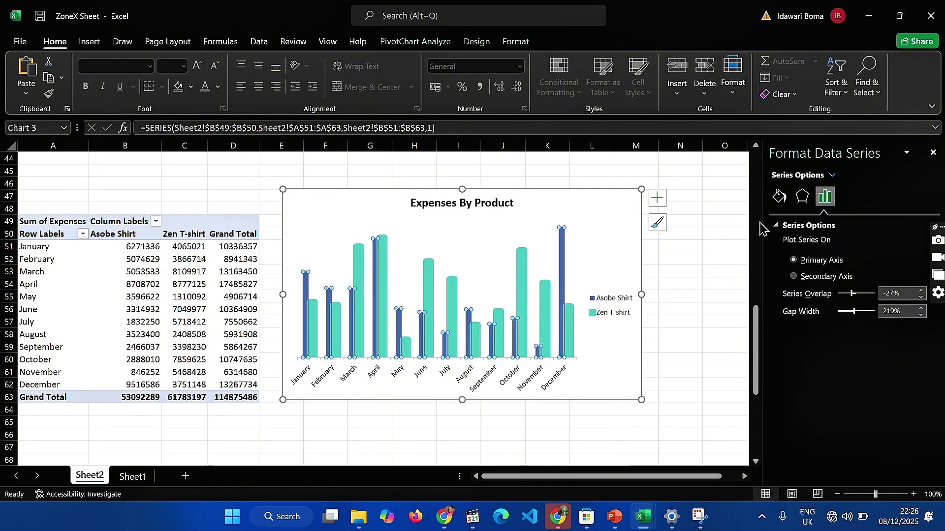
left_click(779, 197)
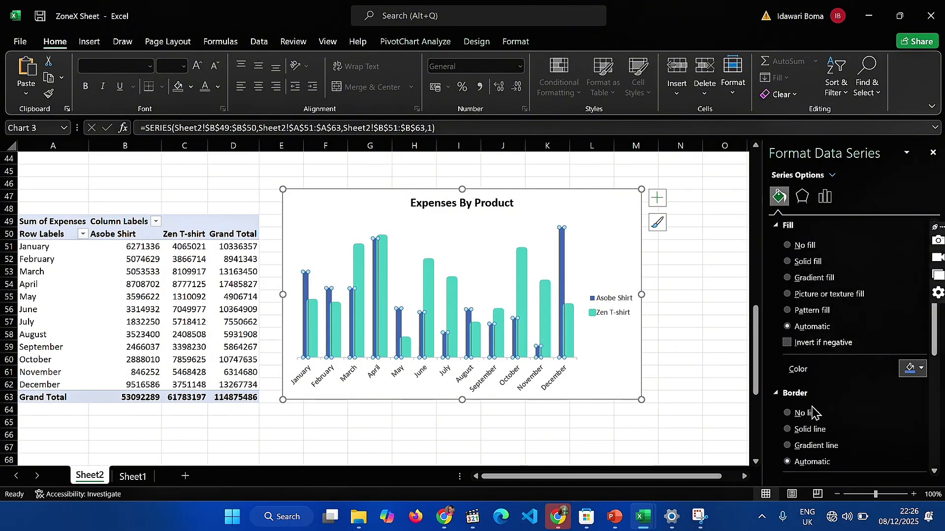
scroll(812, 413, "down", 3)
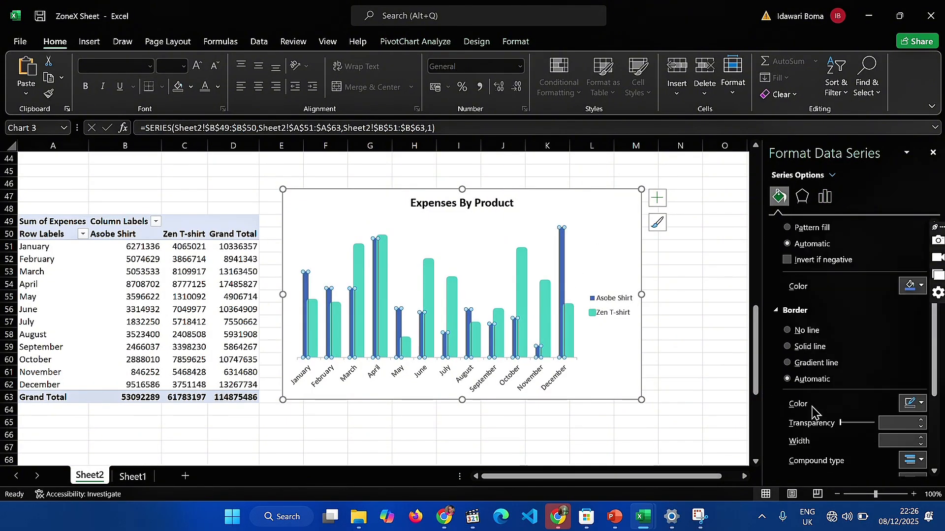
left_click(908, 291)
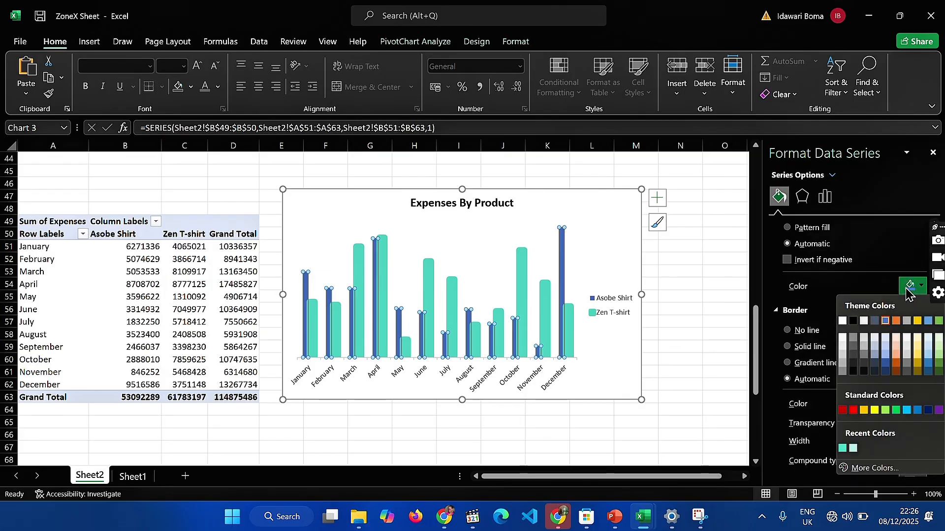
left_click(853, 447)
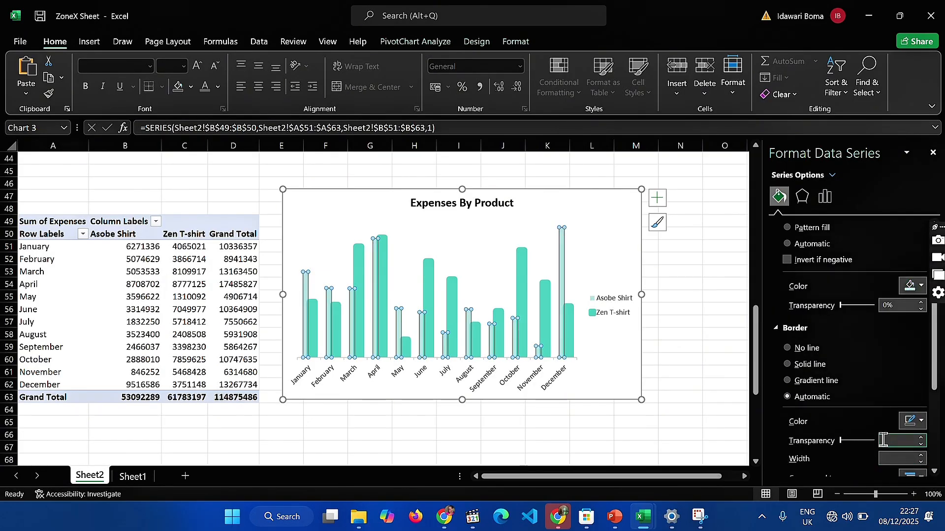
Set the border colour of the Asobe Shirt columns to the same recently used light teal
scroll(881, 448, "down", 1)
left_click(909, 393)
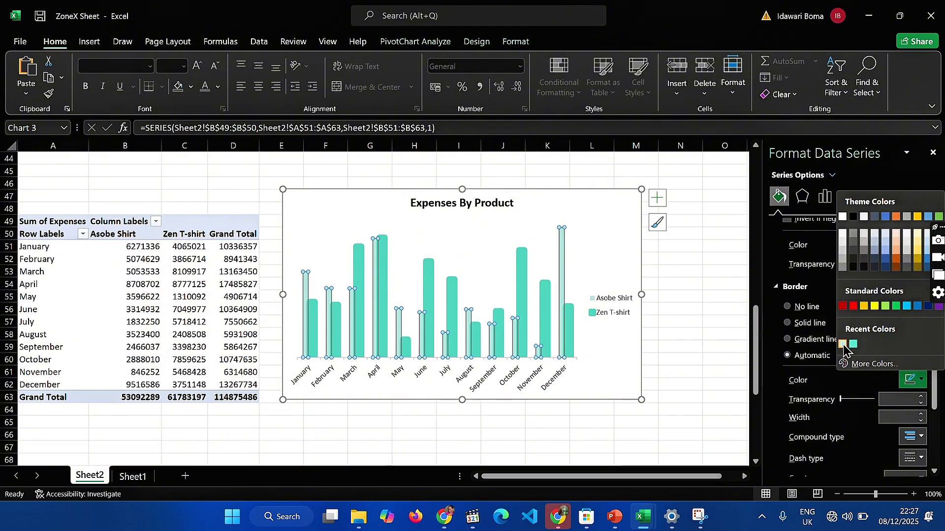
left_click(847, 345)
Set the border width of the Asobe Shirt columns to 4 pt and check their border's cap and join types
left_click(884, 418)
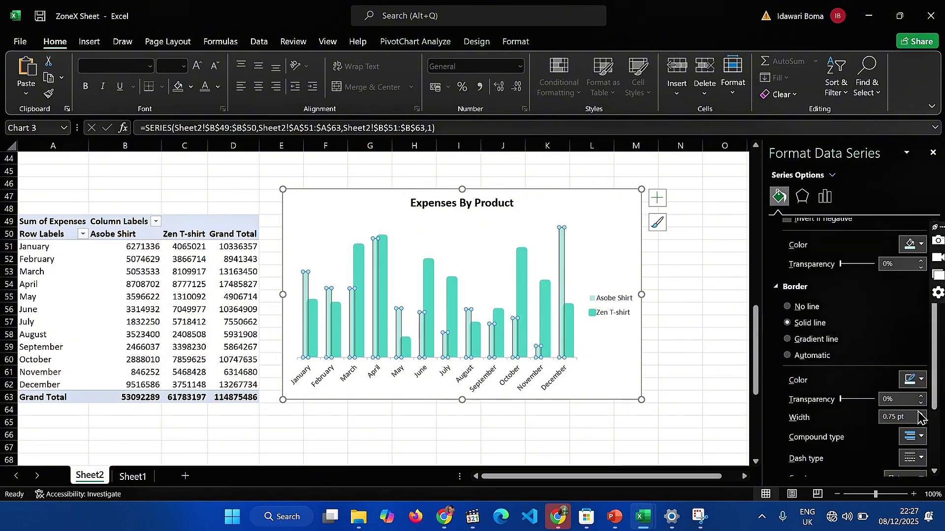
left_click(915, 436)
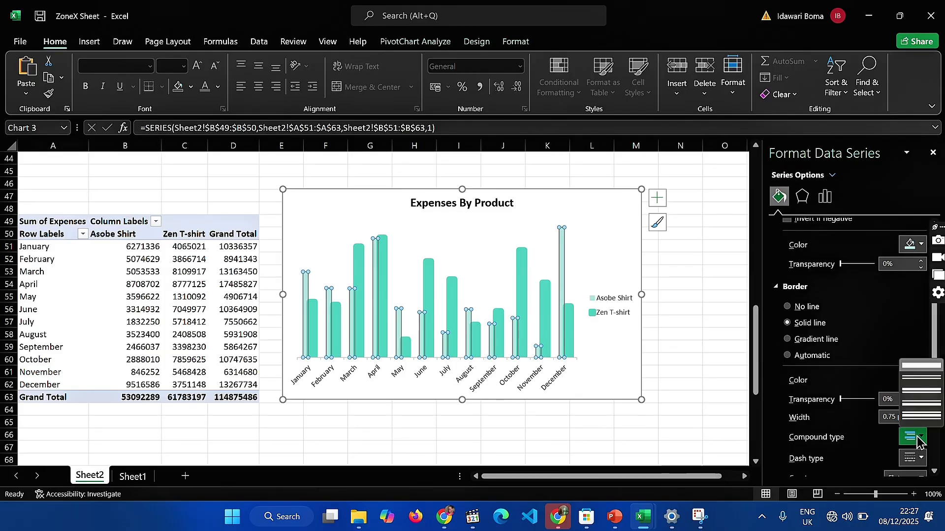
left_click(914, 416)
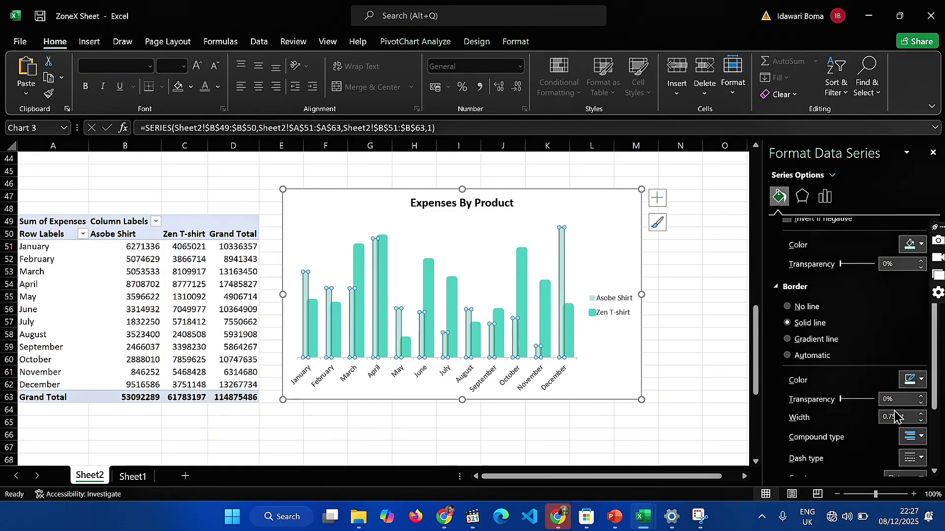
left_click(918, 414)
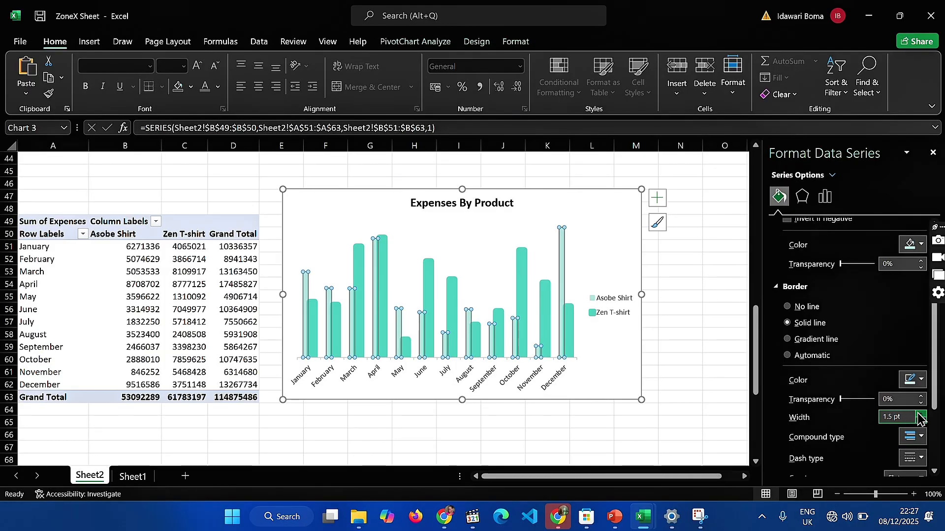
left_click(918, 414)
left_click(918, 414)
left_click(918, 414)
left_click(918, 414)
left_click(919, 414)
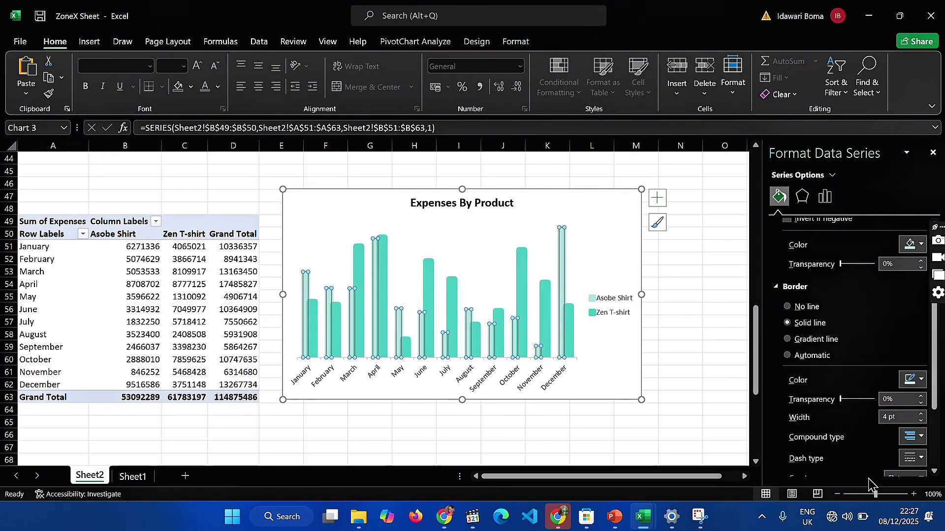
scroll(862, 449, "down", 2)
scroll(797, 435, "down", 1)
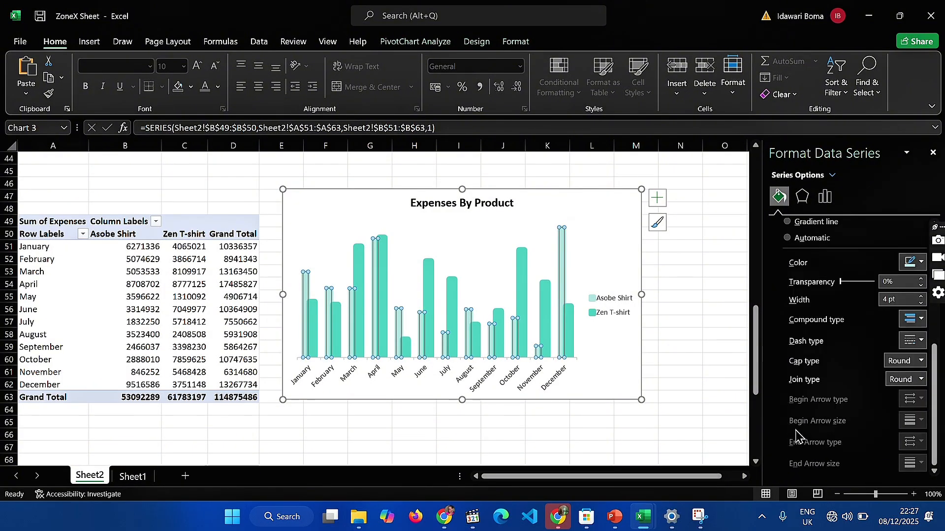
scroll(797, 435, "up", 5)
scroll(797, 436, "down", 4)
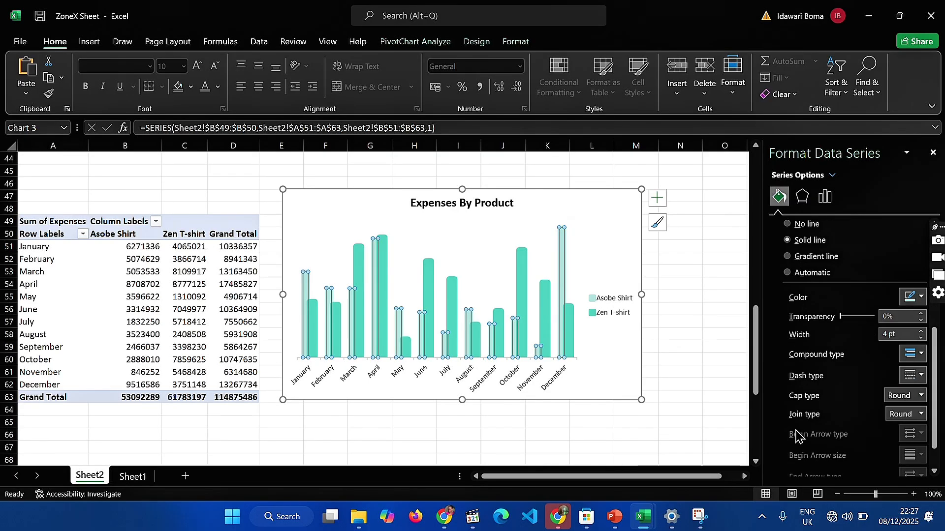
scroll(797, 435, "up", 4)
left_click(667, 408)
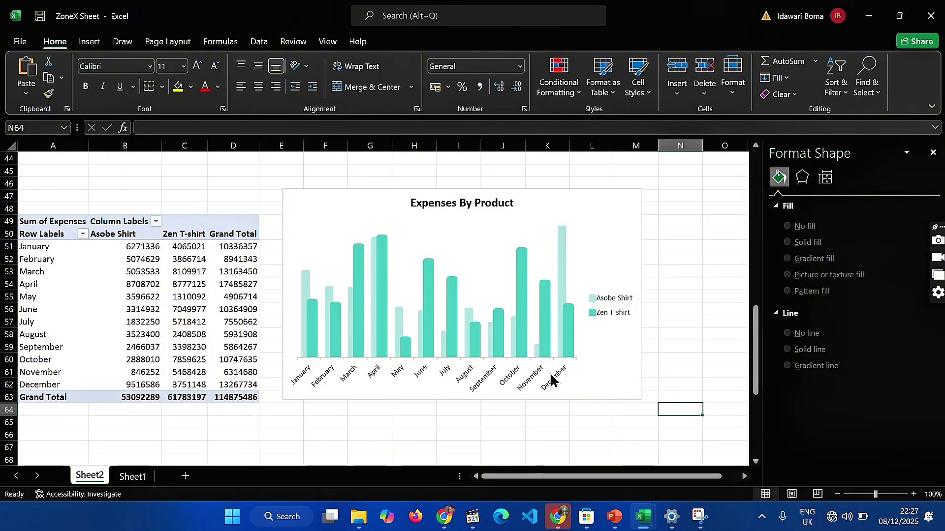
left_click(525, 378)
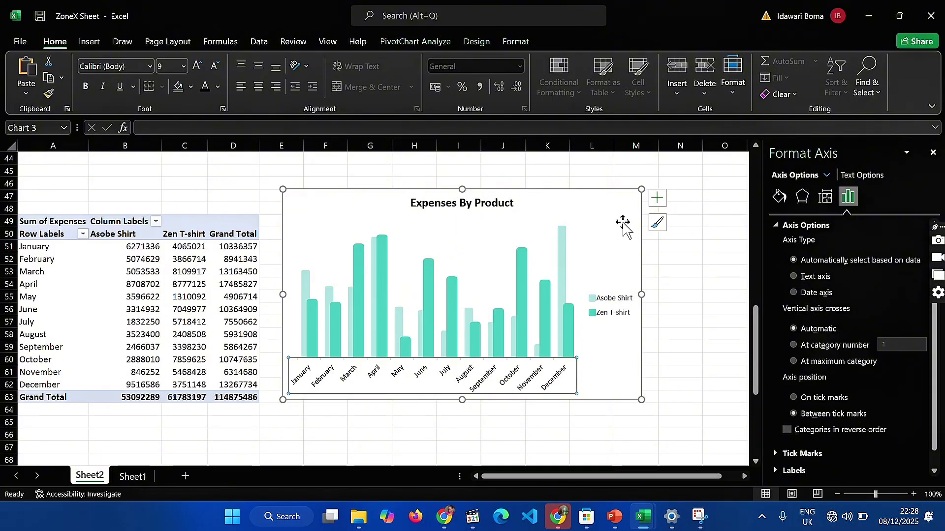
left_click(618, 247)
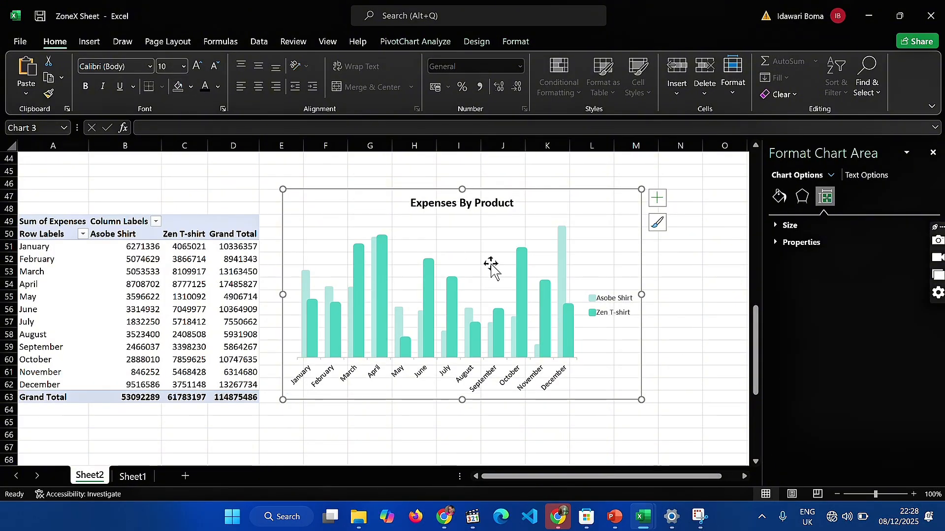
left_click(600, 412)
Widen column C so the Zen T-shirt grand total in the Sum of Revenue PivotTable shows in full
scroll(601, 413, "down", 1)
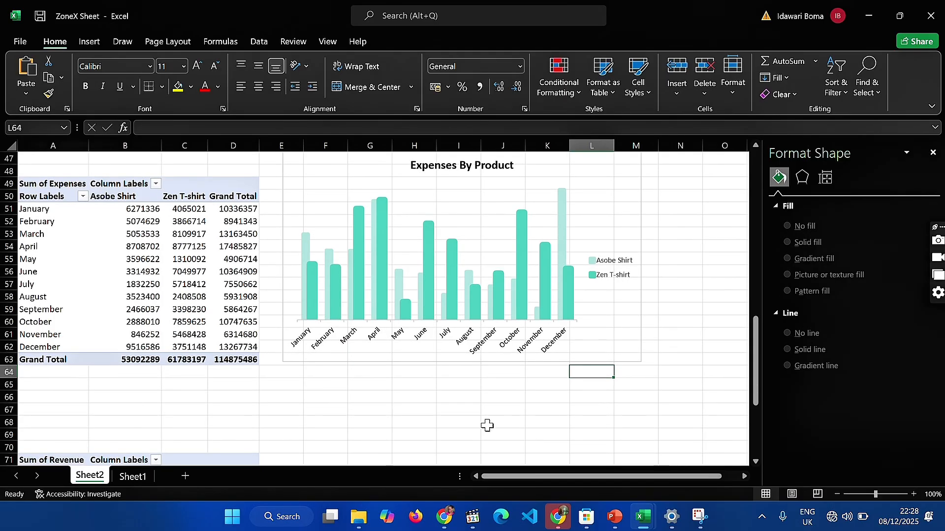
scroll(487, 426, "down", 4)
scroll(487, 426, "down", 3)
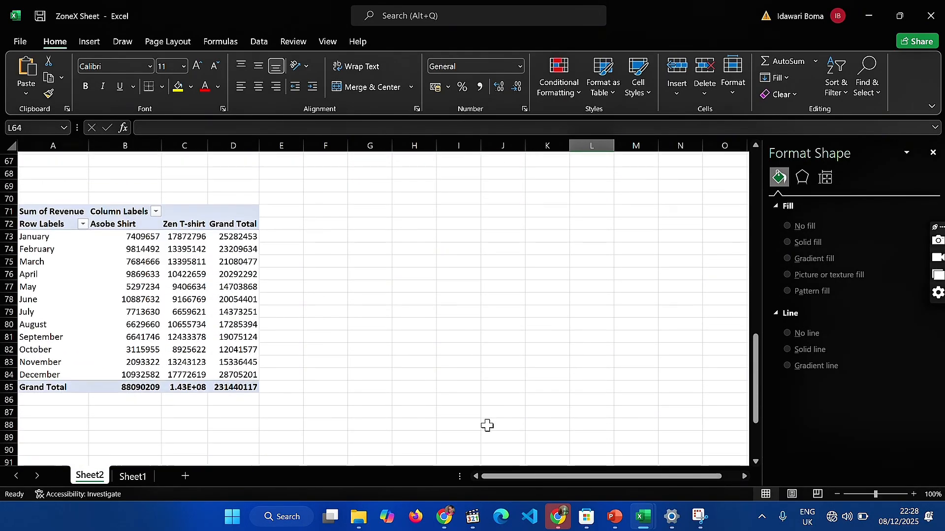
left_click(183, 306)
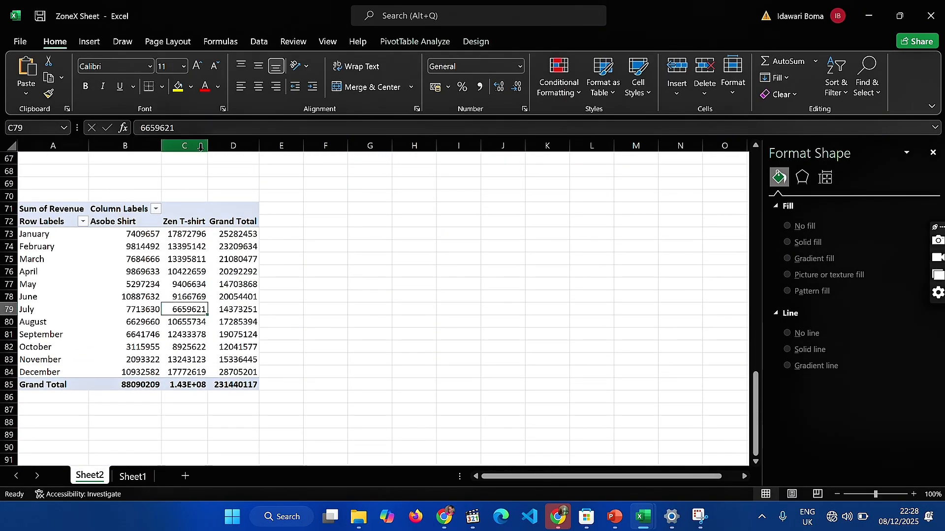
left_click_drag(208, 146, 247, 133)
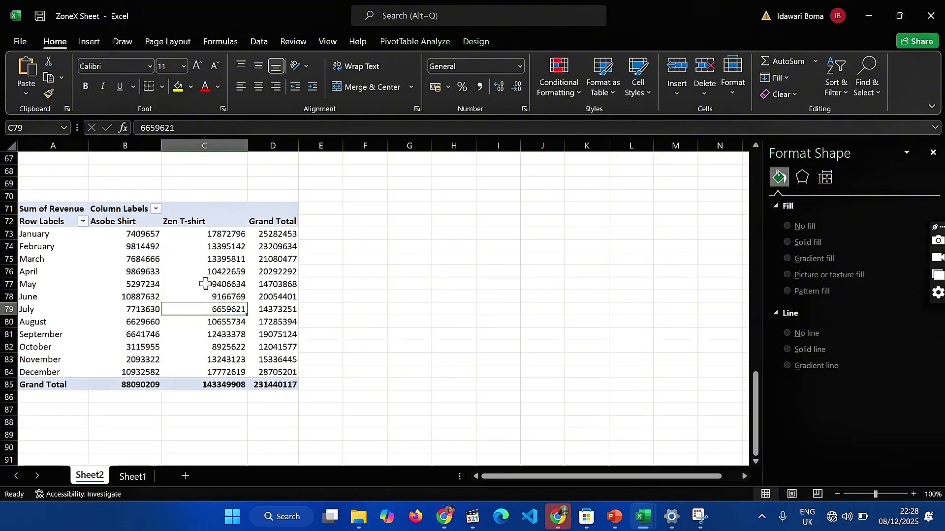
Insert a Pie PivotChart from the Sum of Revenue PivotTable and place it beside the table
left_click(205, 284)
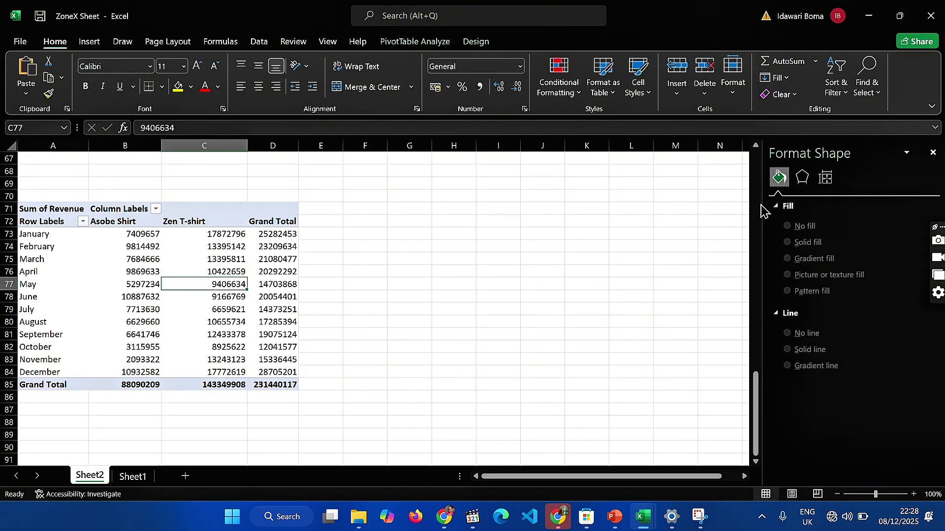
left_click(443, 44)
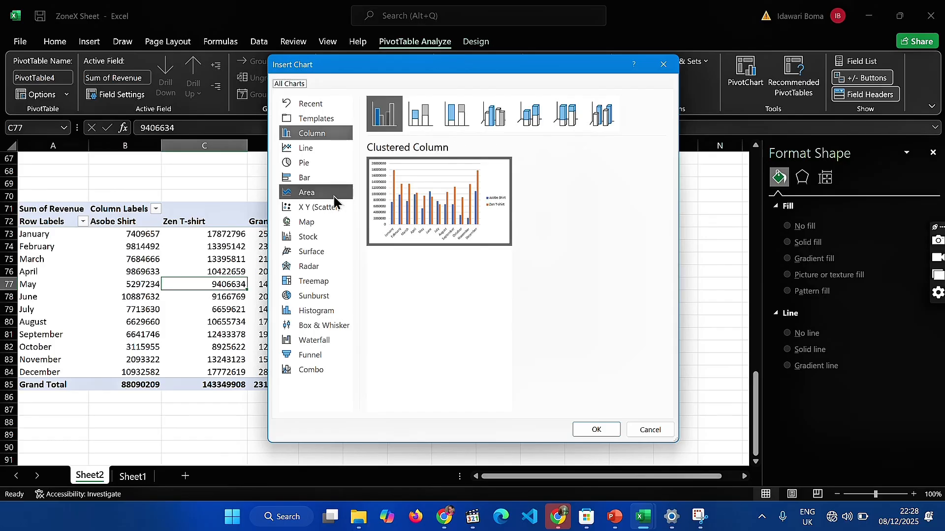
left_click(308, 166)
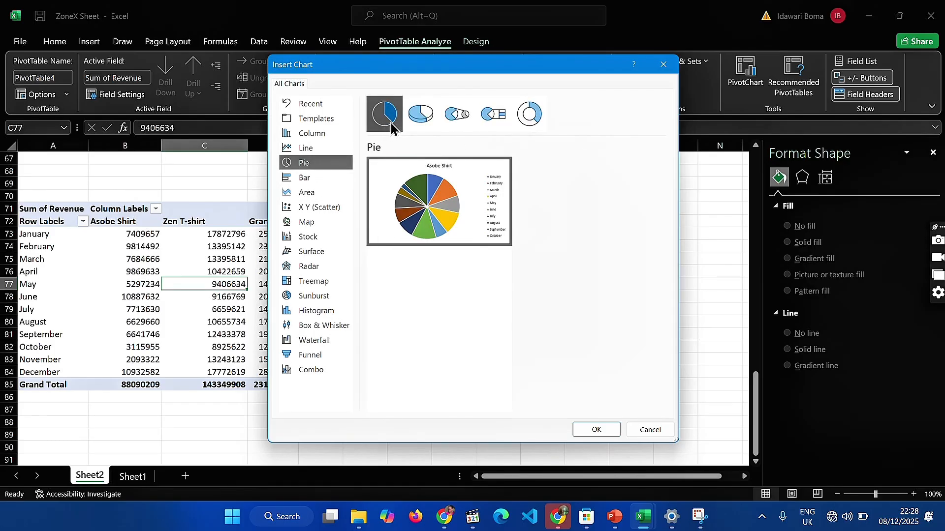
left_click(594, 429)
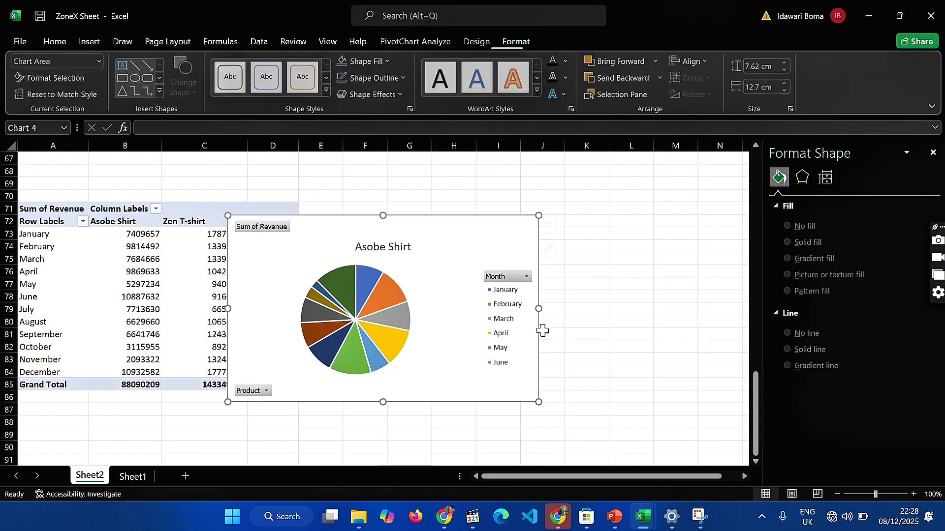
left_click_drag(464, 261, 573, 230)
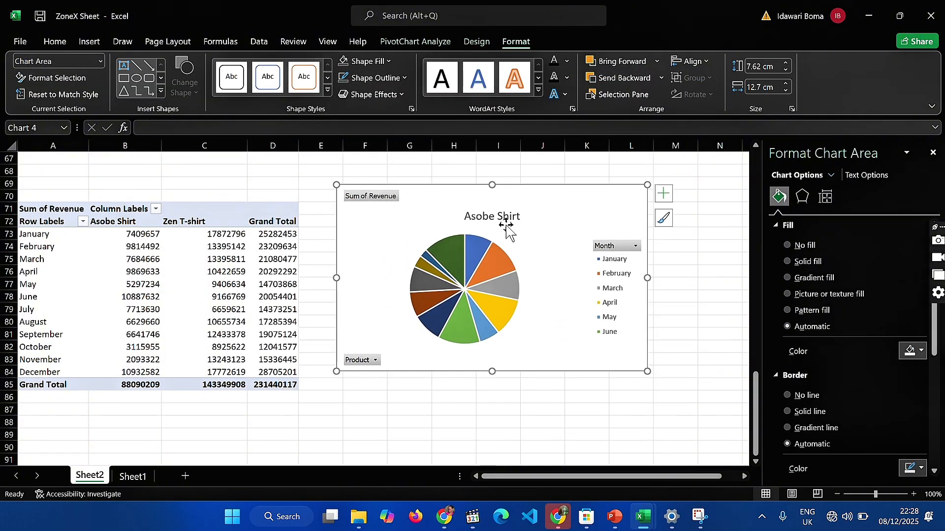
Rearrange the Sum of Revenue PivotTable so that Product is the only row field, with Month and the column field removed
left_click(206, 286)
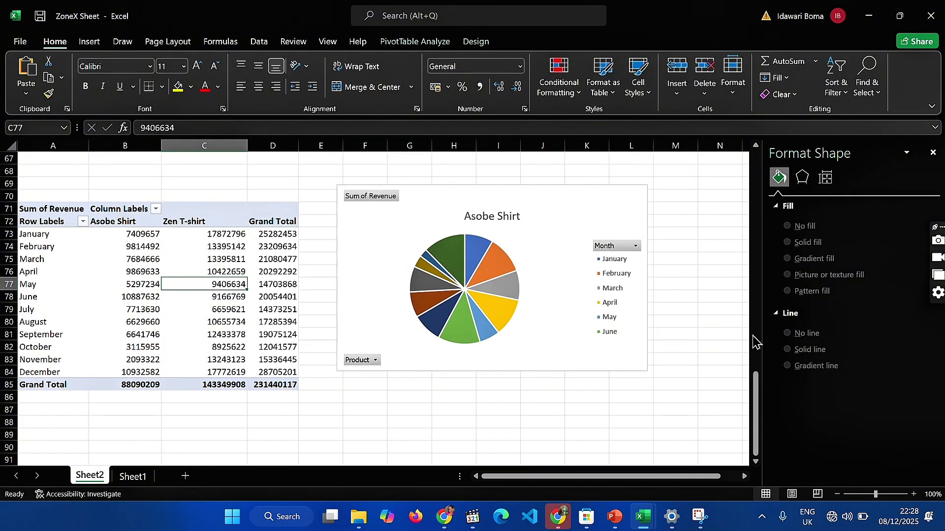
left_click(273, 259)
left_click(382, 45)
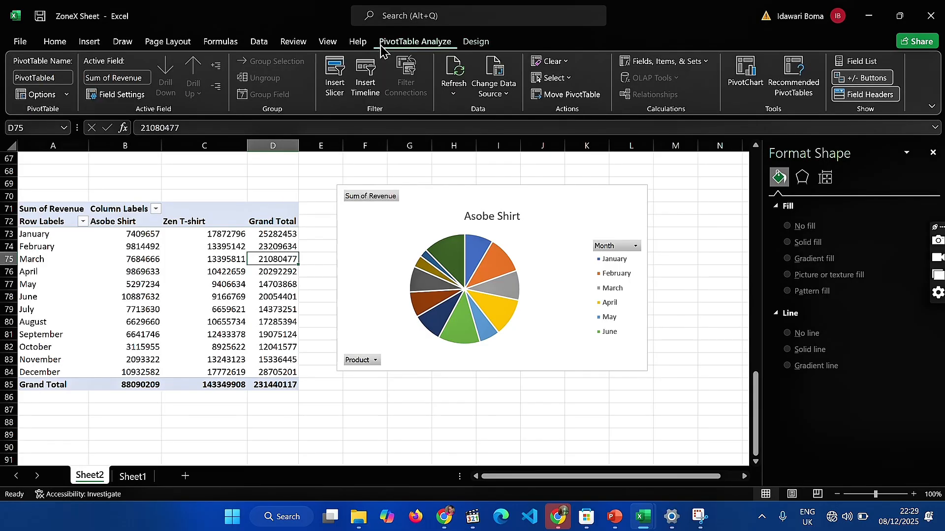
left_click(862, 63)
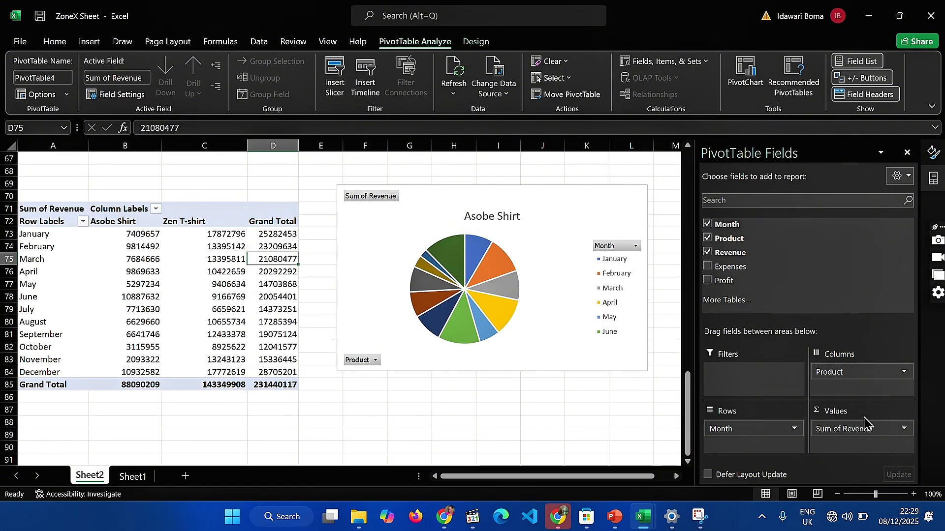
left_click_drag(853, 373, 810, 272)
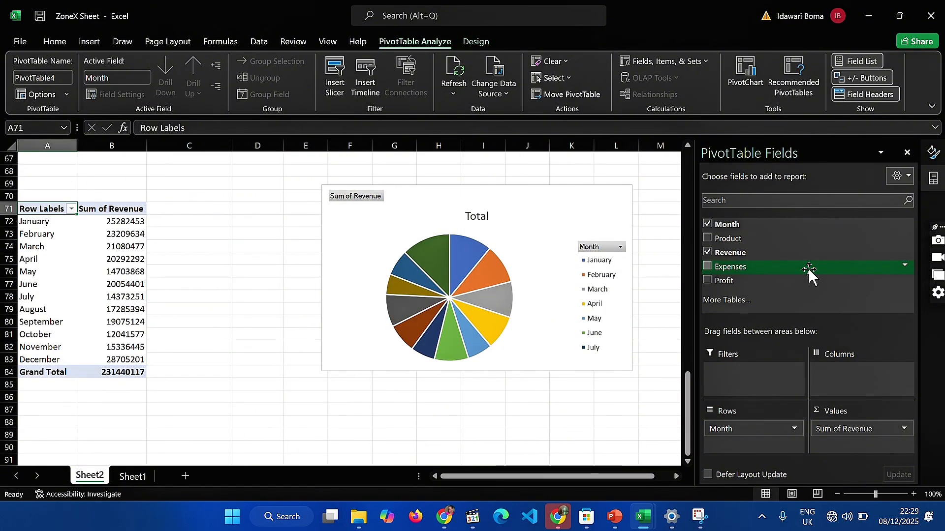
left_click_drag(749, 436, 728, 271)
left_click_drag(725, 235, 739, 426)
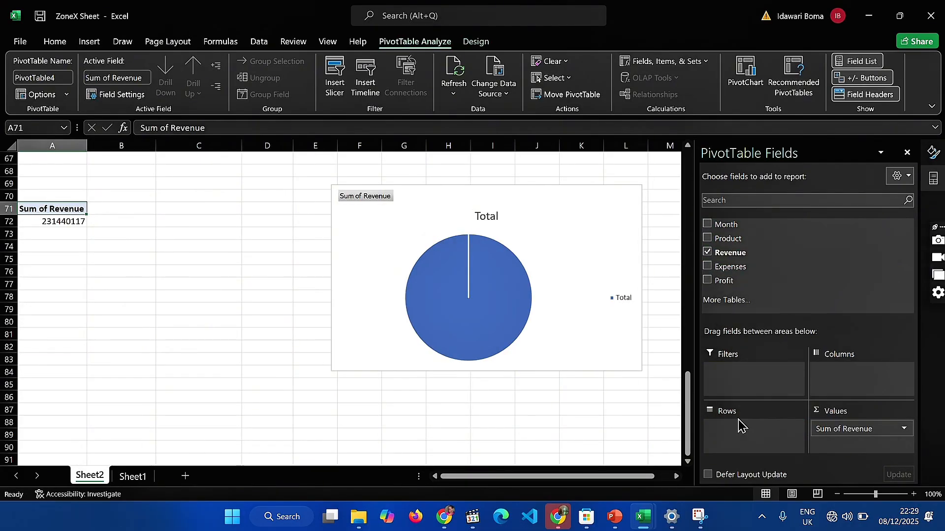
left_click(707, 239)
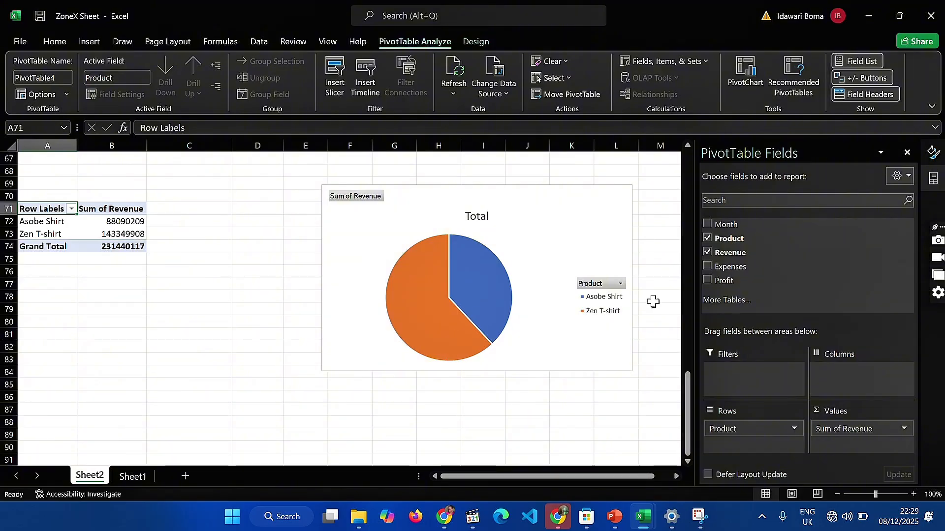
Hide all field buttons on the revenue pie PivotChart
left_click(336, 197)
right_click(335, 195)
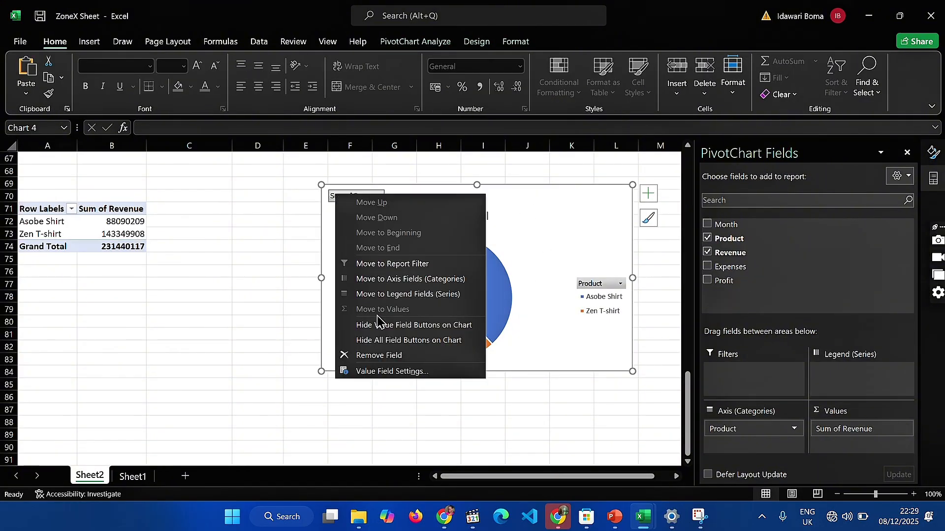
left_click(382, 341)
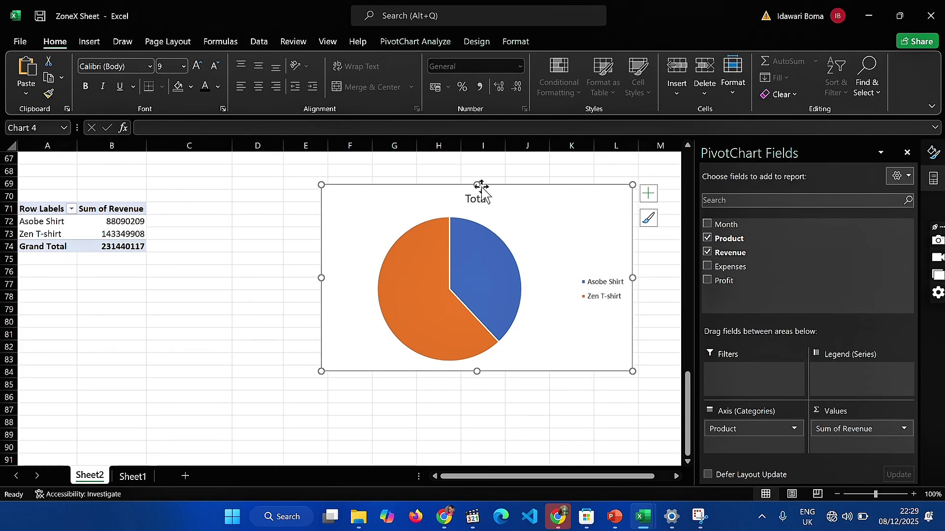
Replace the pie chart's title with "Revenue By Category"
left_click(481, 194)
double_click(480, 196)
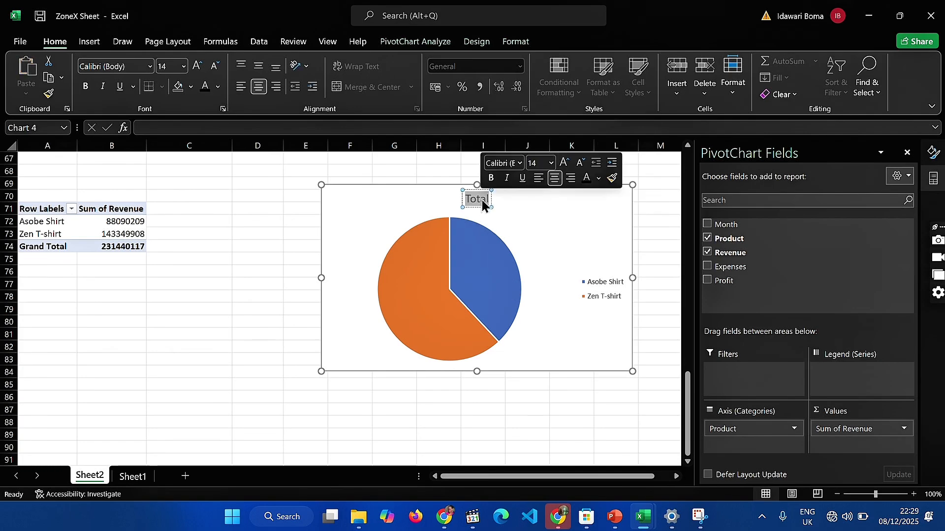
key("BackSpace")
type("R")
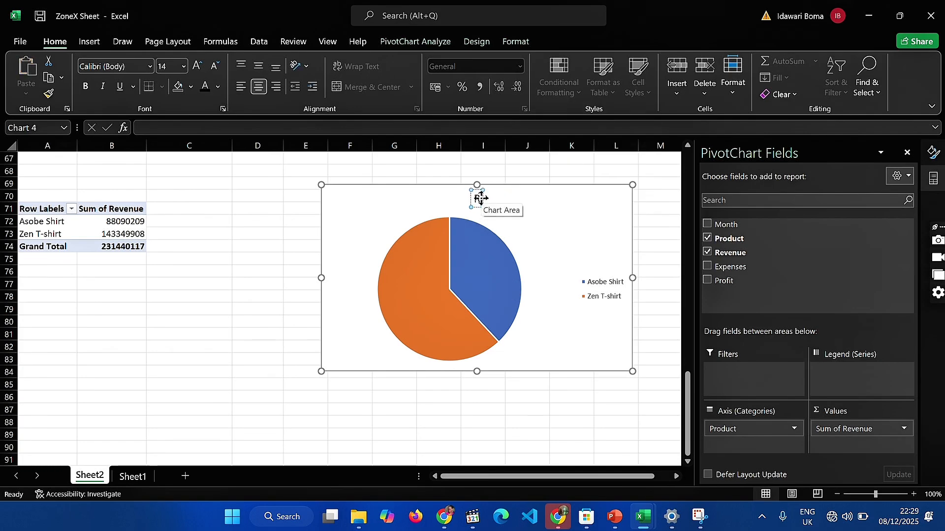
type("evenue")
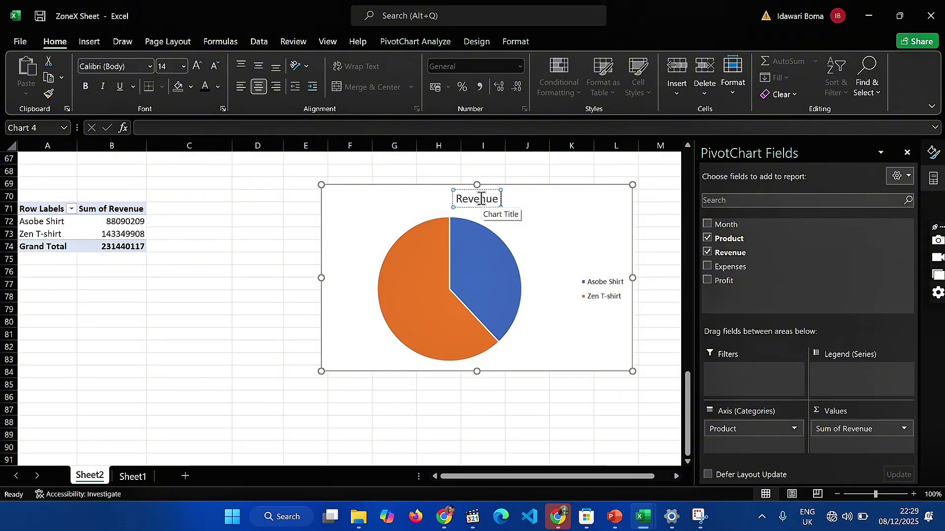
type(" By V")
key("BackSpace")
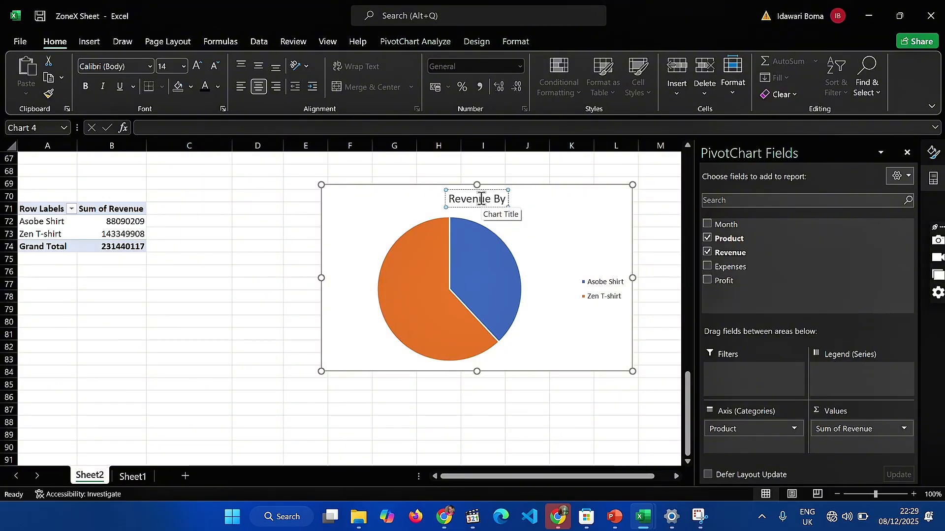
type("Category")
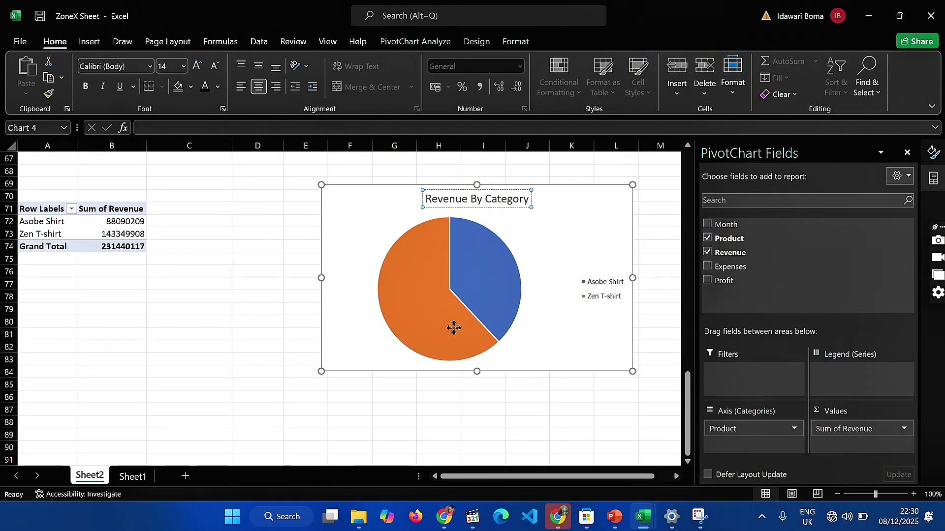
Fill the whole pie series with the recently used darker teal as a solid fill
left_click(454, 327)
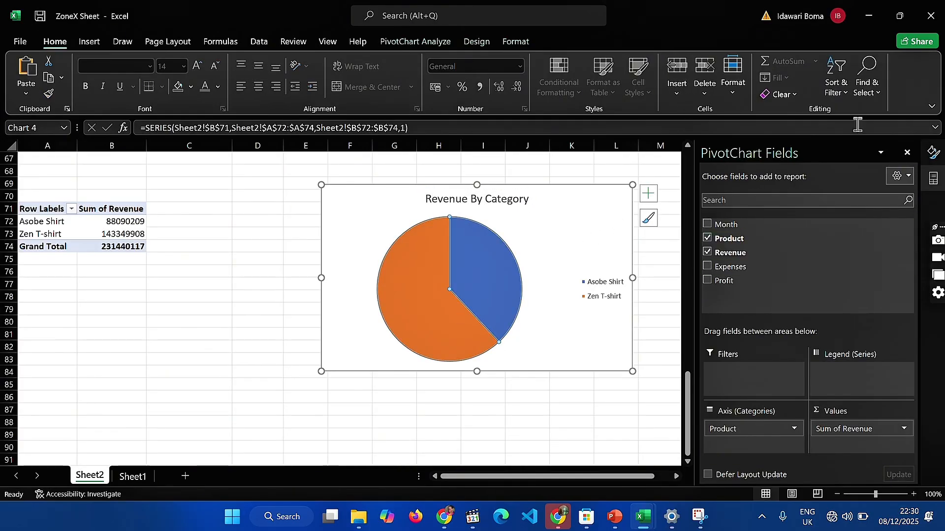
left_click(907, 152)
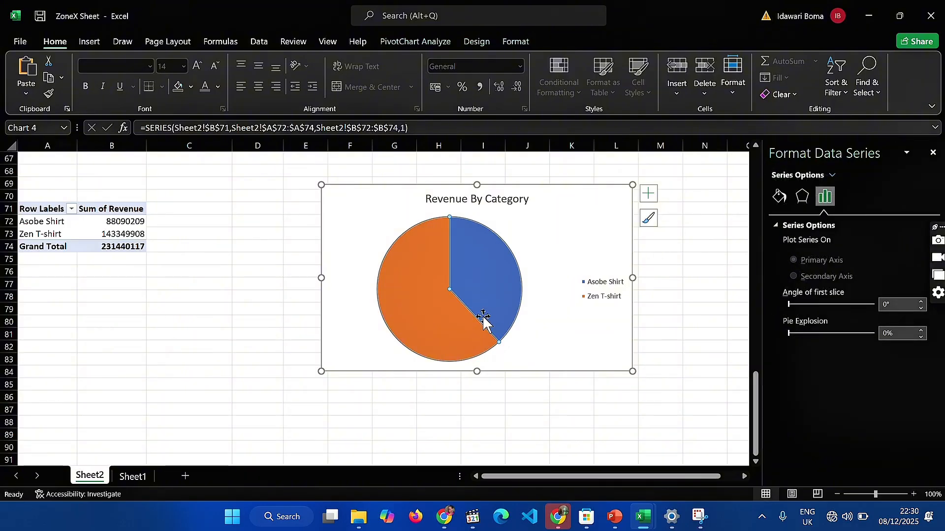
left_click(776, 199)
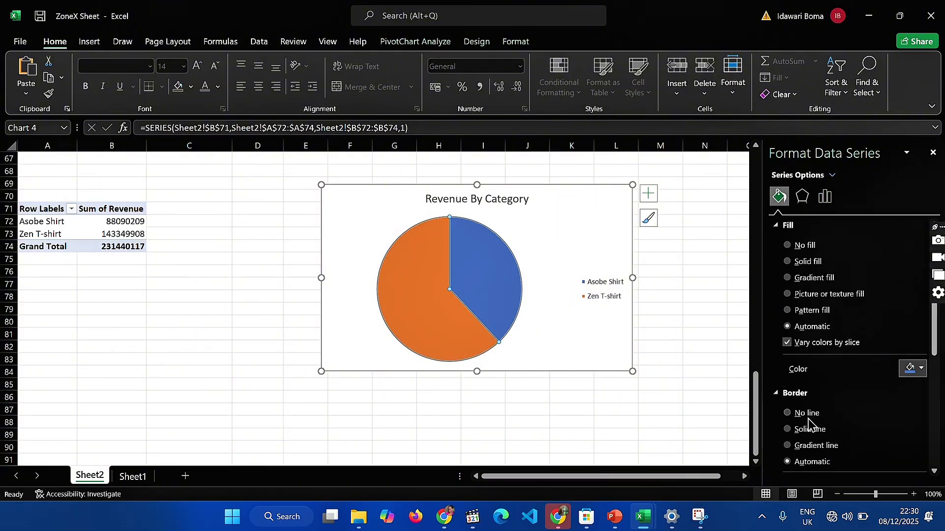
left_click(920, 368)
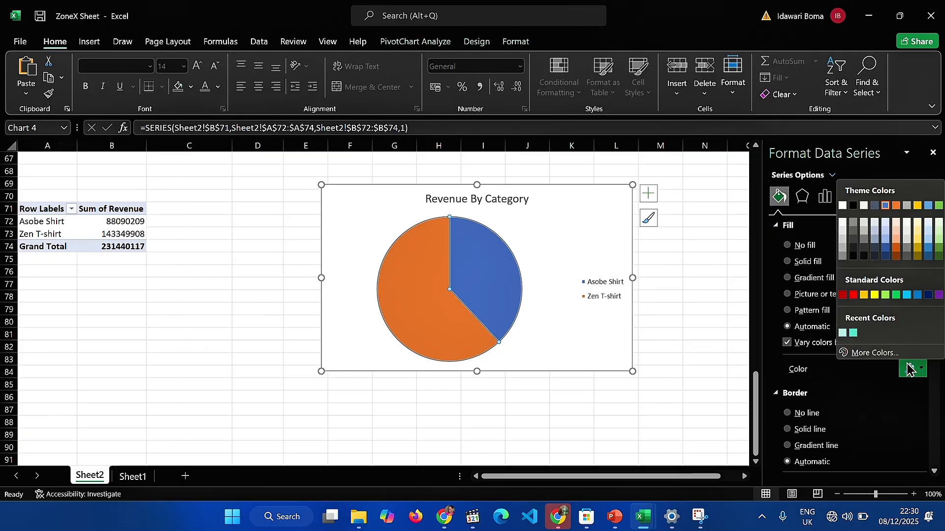
left_click(855, 334)
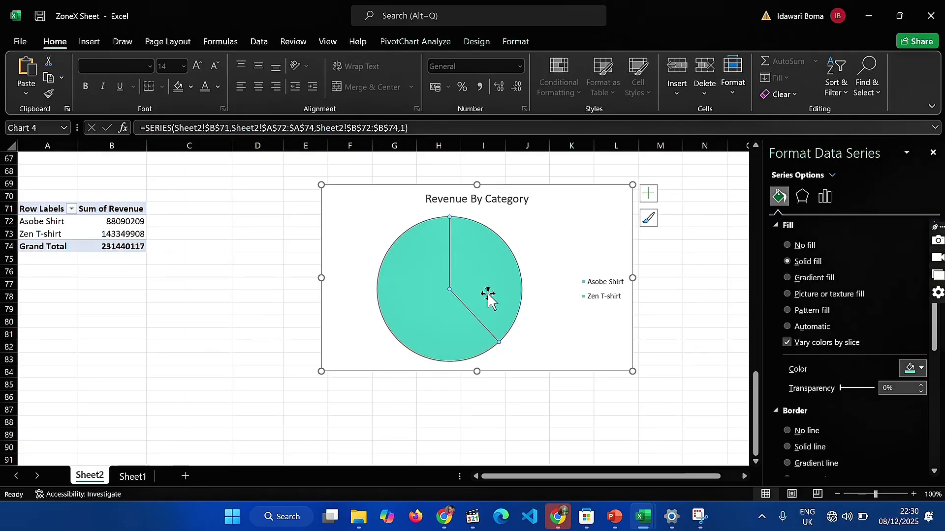
Remove the border line from the Zen T-shirt slice
left_click(438, 306)
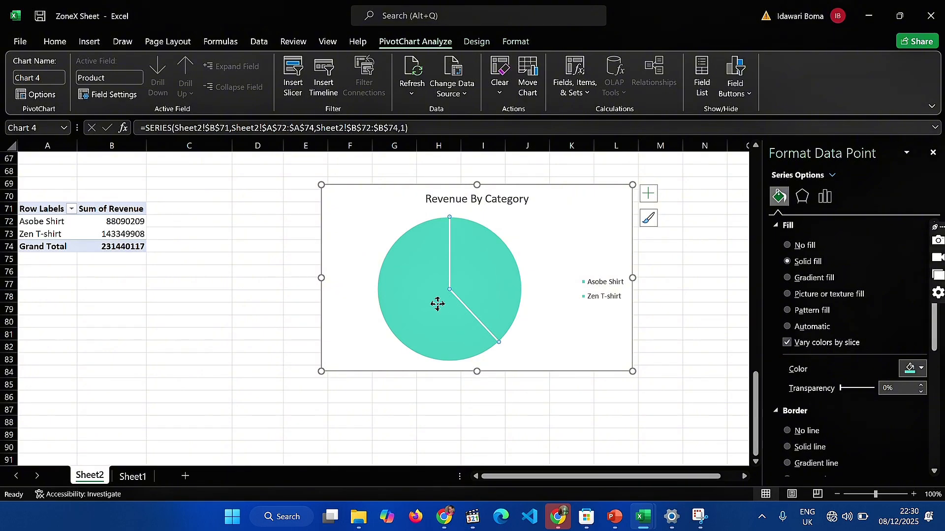
left_click(921, 368)
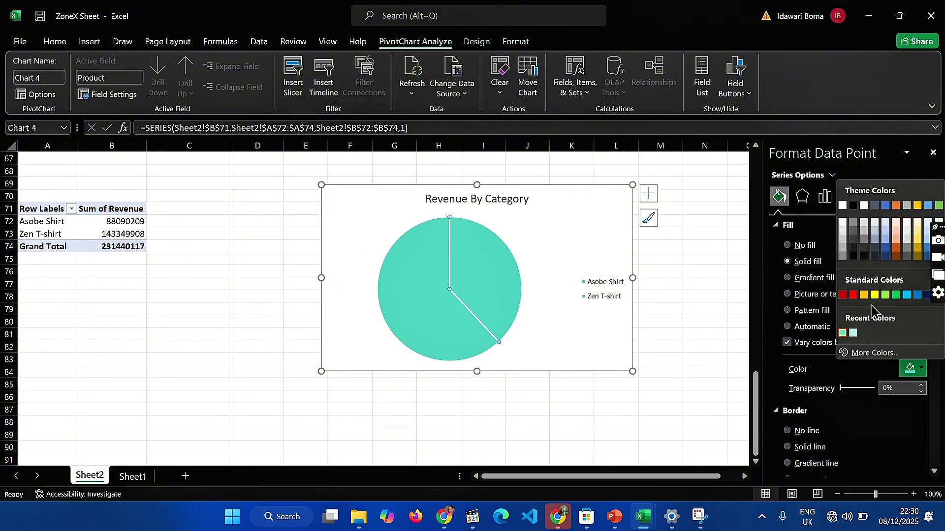
scroll(895, 393, "down", 3)
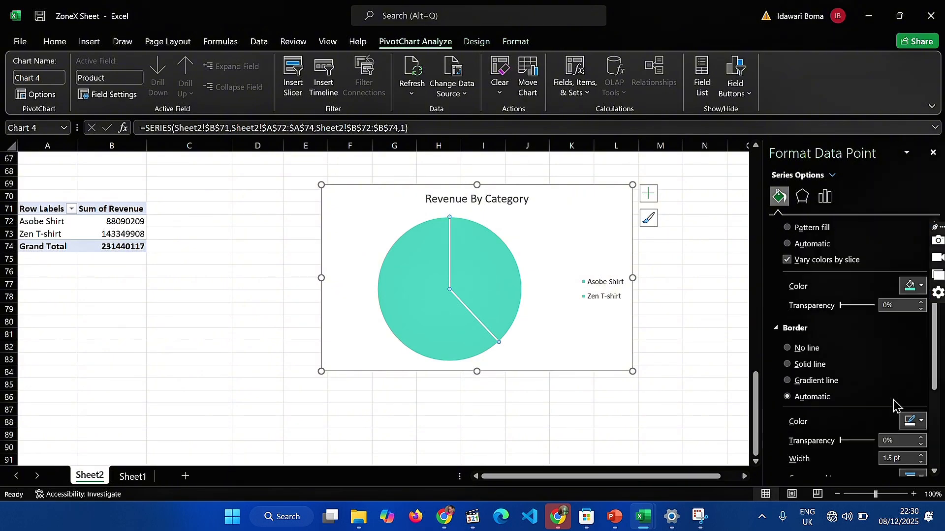
left_click(787, 348)
scroll(787, 350, "up", 2)
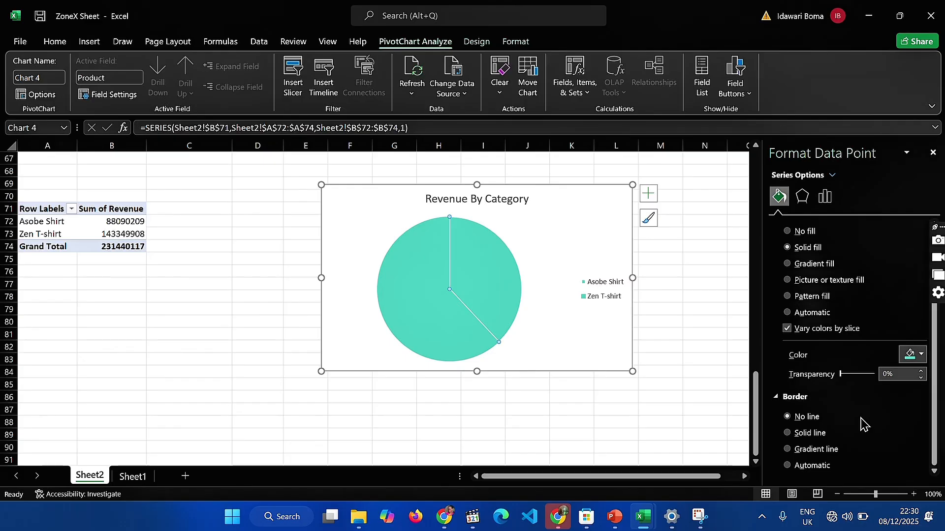
scroll(864, 425, "up", 1)
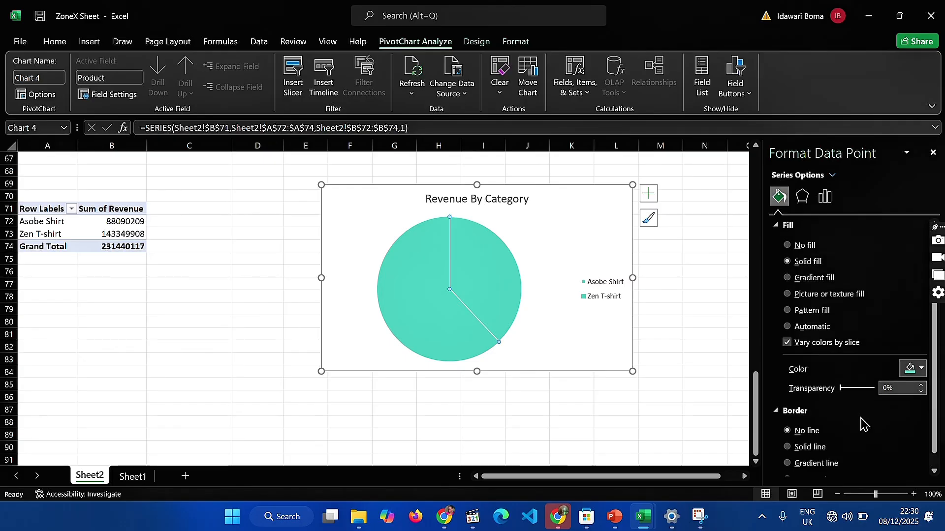
Explode the Zen T-shirt slice slightly so a narrow gap separates it from the Asobe Shirt slice
left_click(802, 198)
left_click(826, 197)
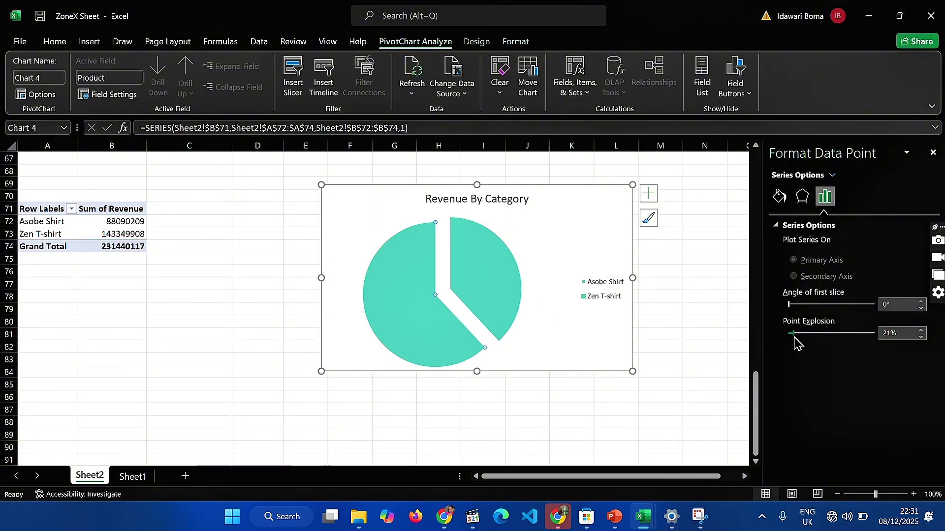
left_click_drag(790, 340, 790, 340)
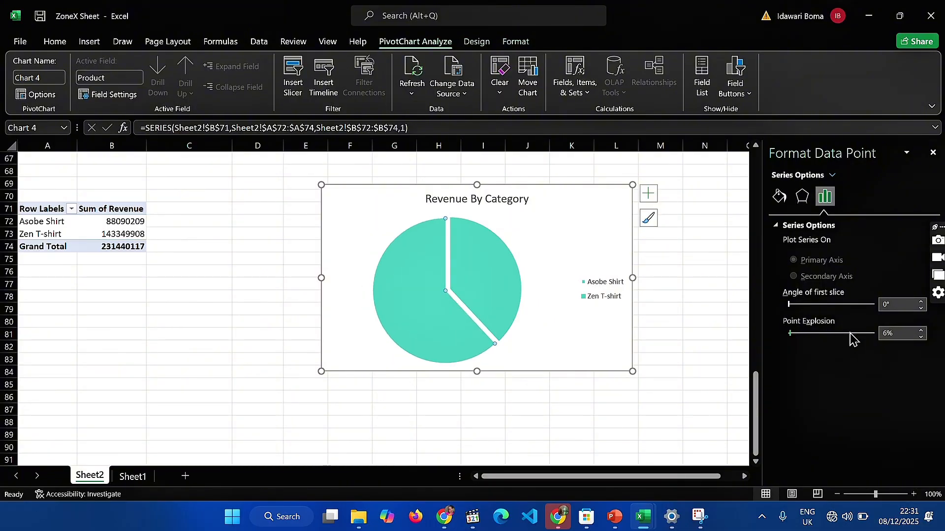
Fill the Asobe Shirt slice with the recently used light teal and remove its border line
left_click(499, 283)
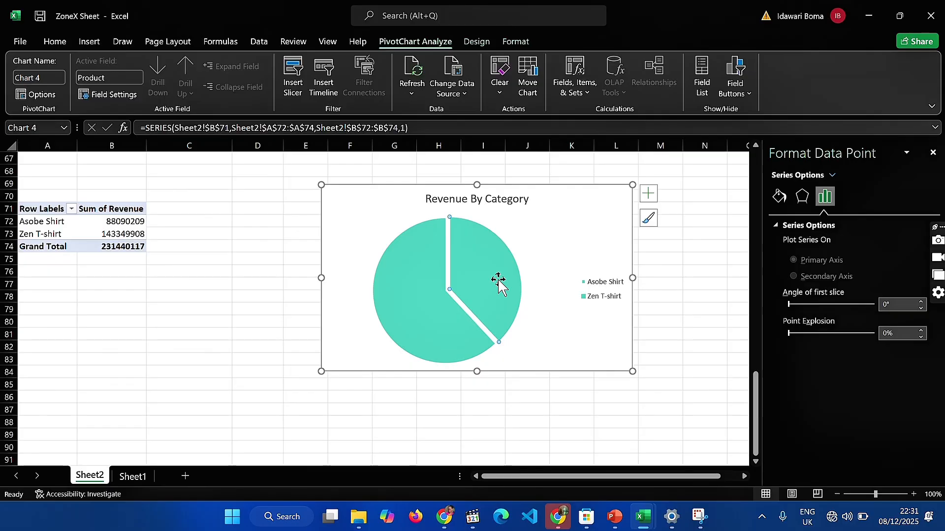
left_click(780, 200)
left_click(920, 369)
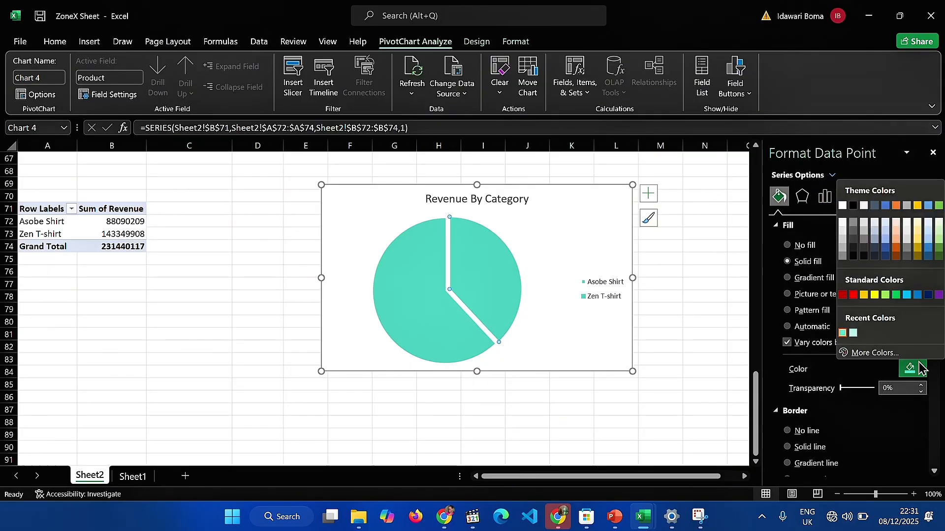
left_click(854, 333)
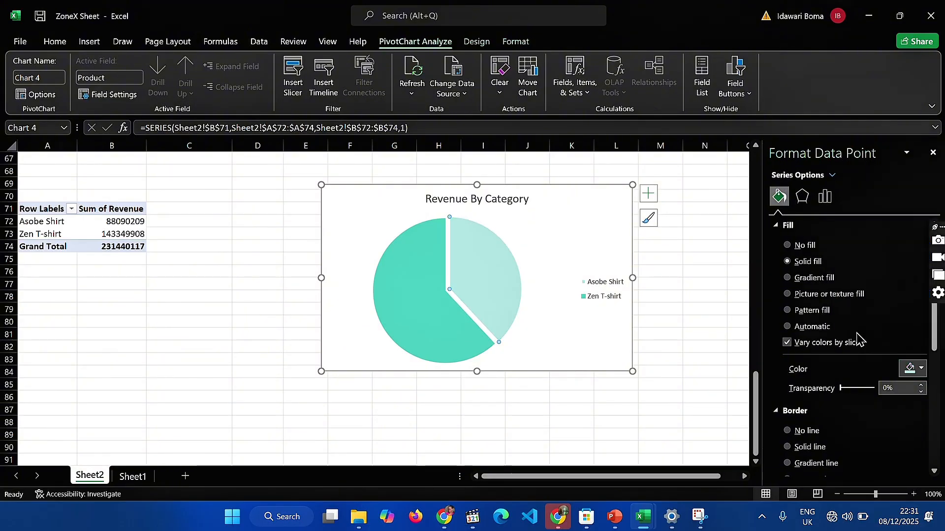
scroll(826, 297, "down", 1)
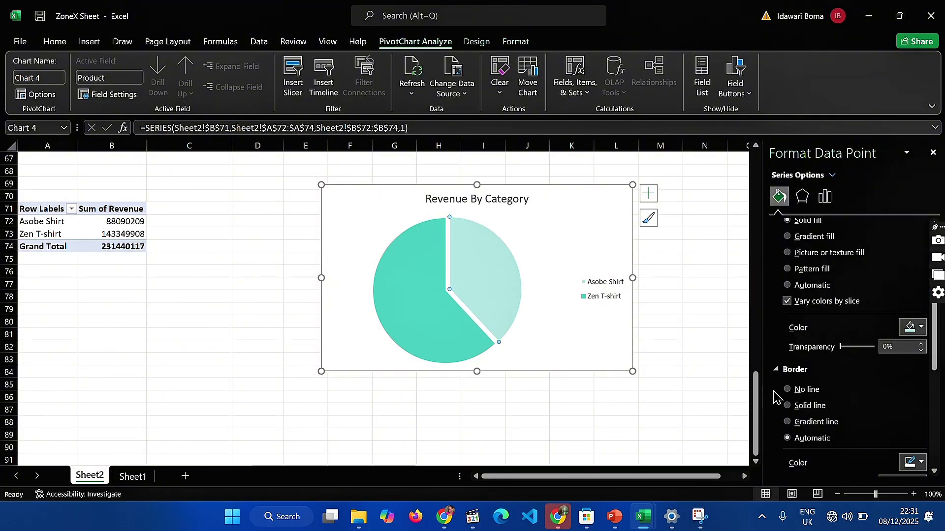
left_click(787, 390)
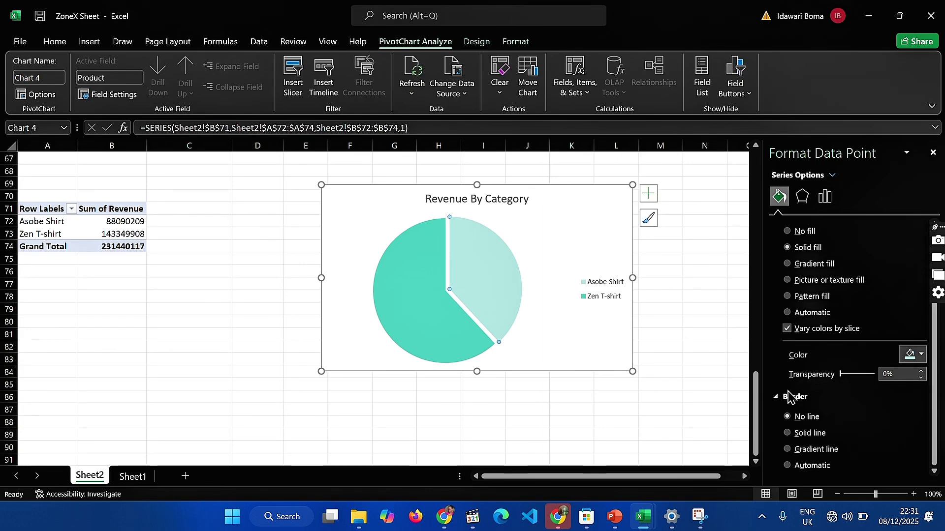
Make the Revenue By Category title bold and set the pie chart area to no fill
left_click(489, 200)
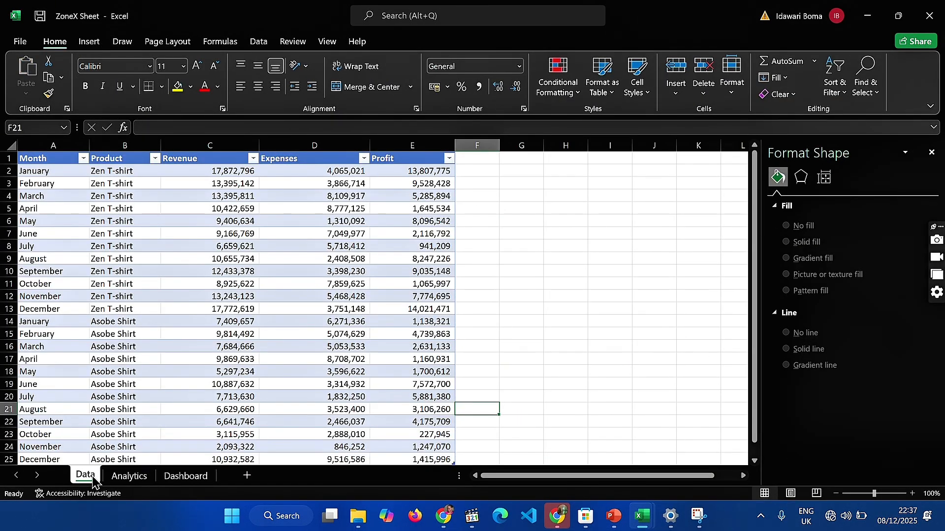
Rename the two existing sheets Data and Analytics and add a blank sheet named Dashboard after them
left_click(129, 476)
left_click(170, 476)
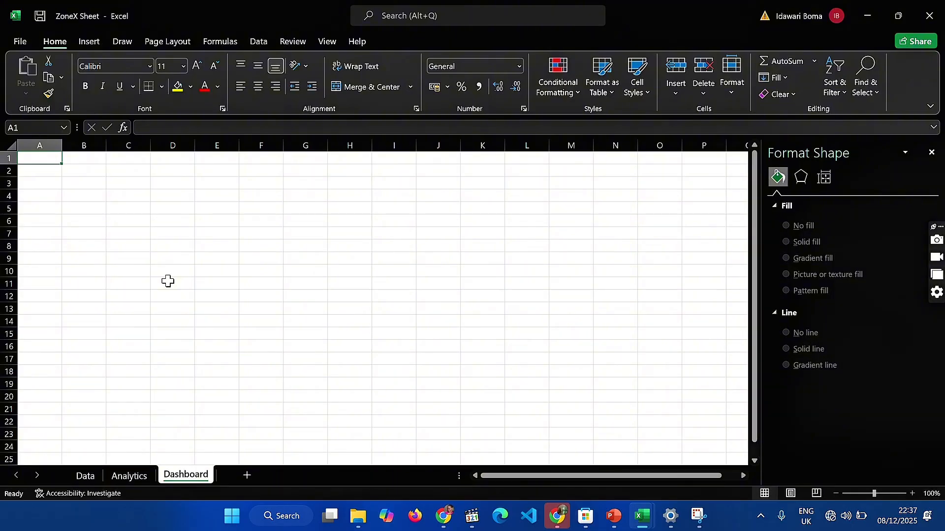
Insert the picture file You 1 from the work folder inside Documents > Data Analytics as the Dashboard sheet's background
left_click(90, 43)
left_click(148, 81)
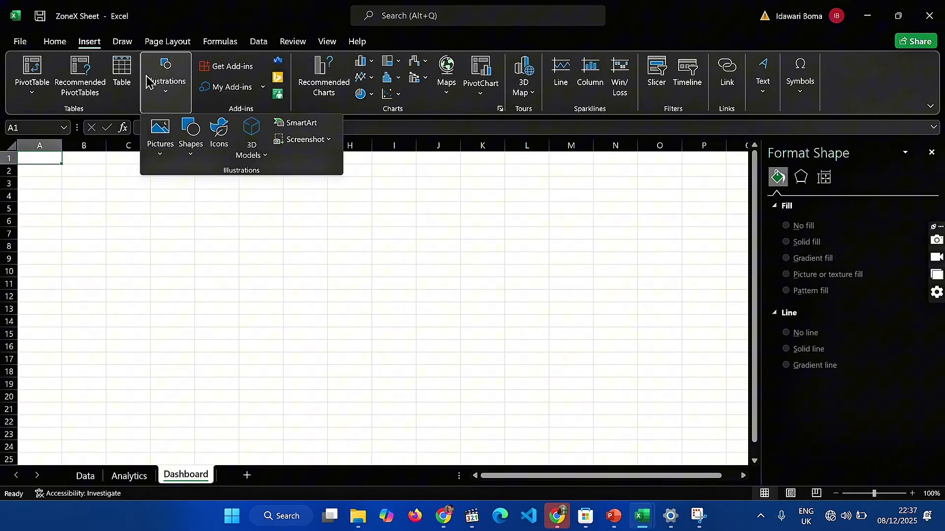
left_click(169, 139)
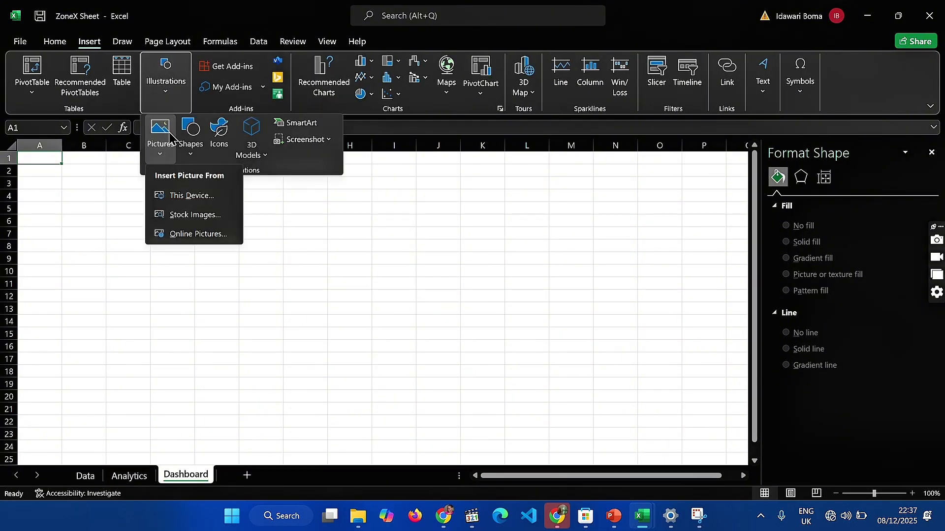
left_click(186, 192)
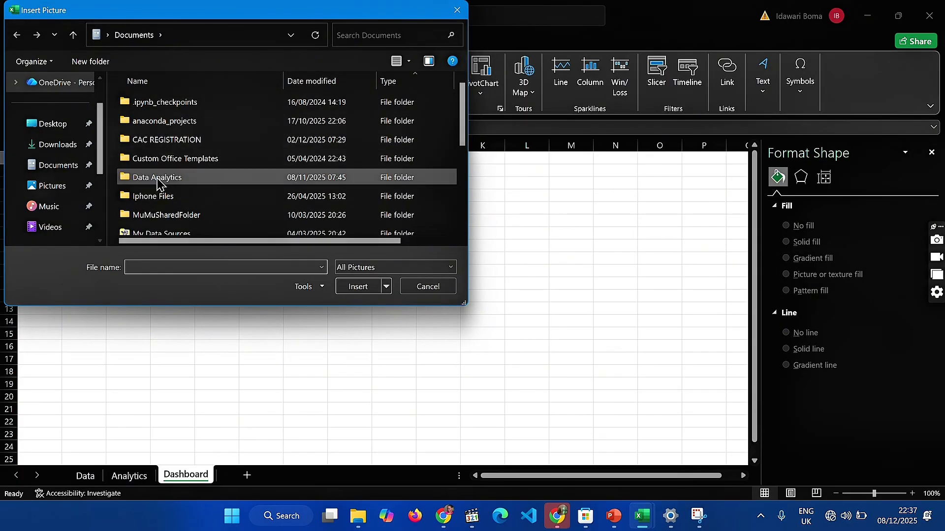
double_click(157, 182)
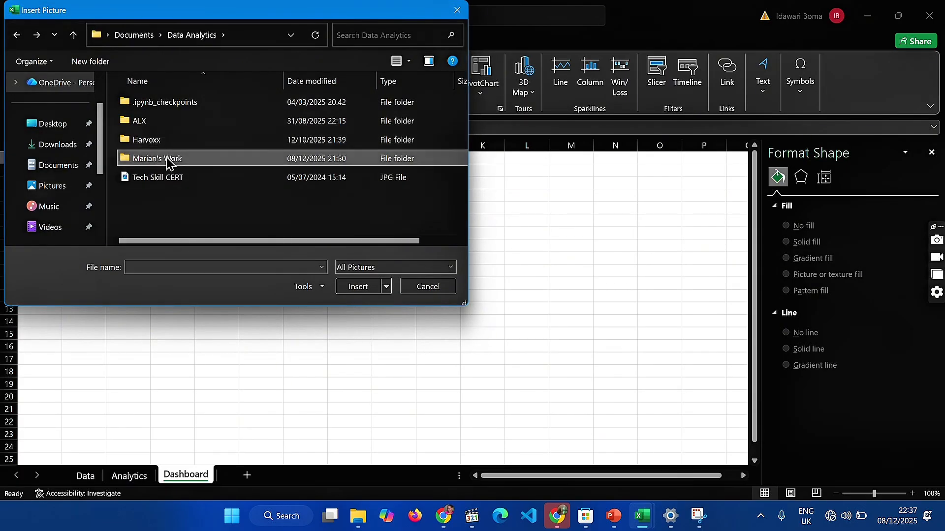
double_click(167, 160)
scroll(200, 217, "down", 10)
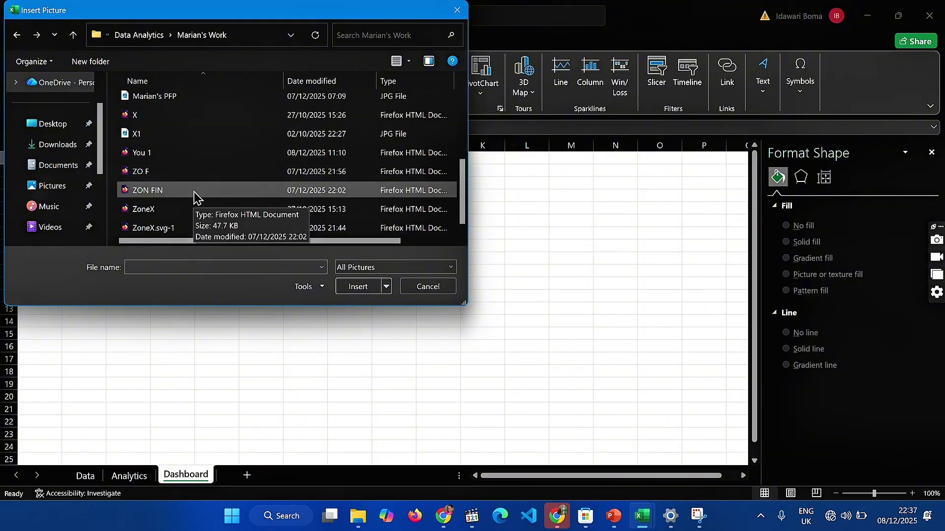
double_click(175, 159)
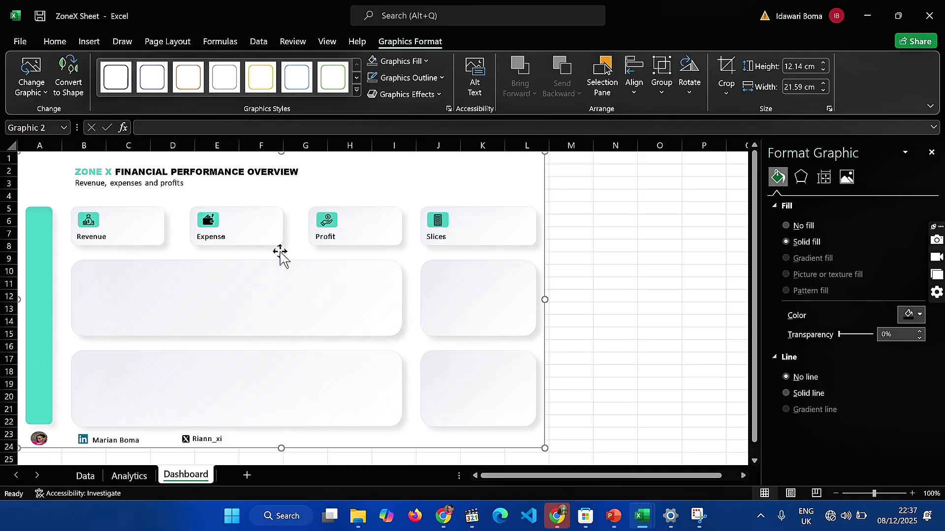
left_click(563, 382)
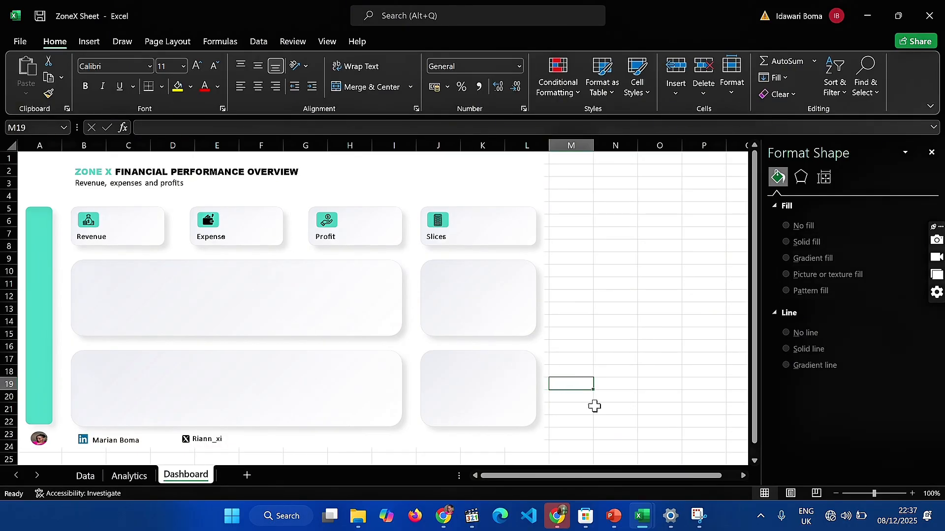
left_click(456, 189)
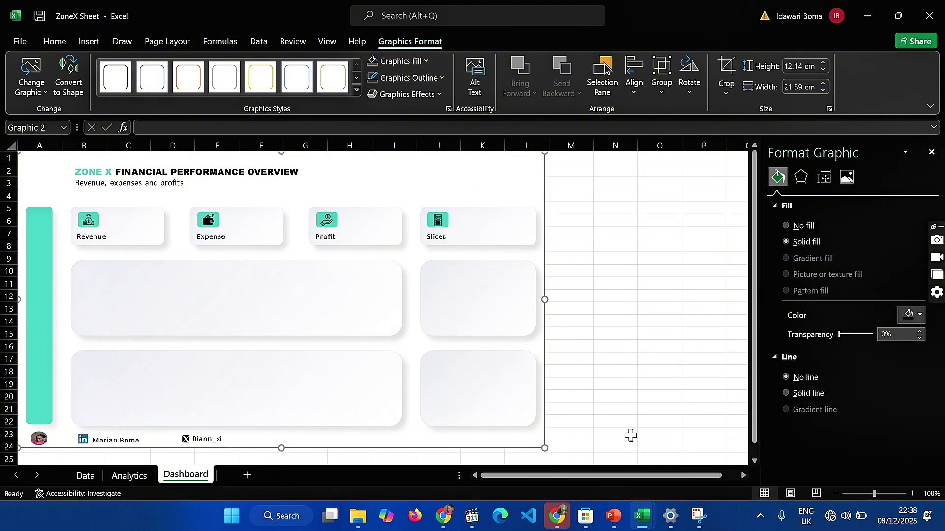
Switch to PowerPoint and change the fourth card's label on slide 5 to Slicer
left_click(618, 453)
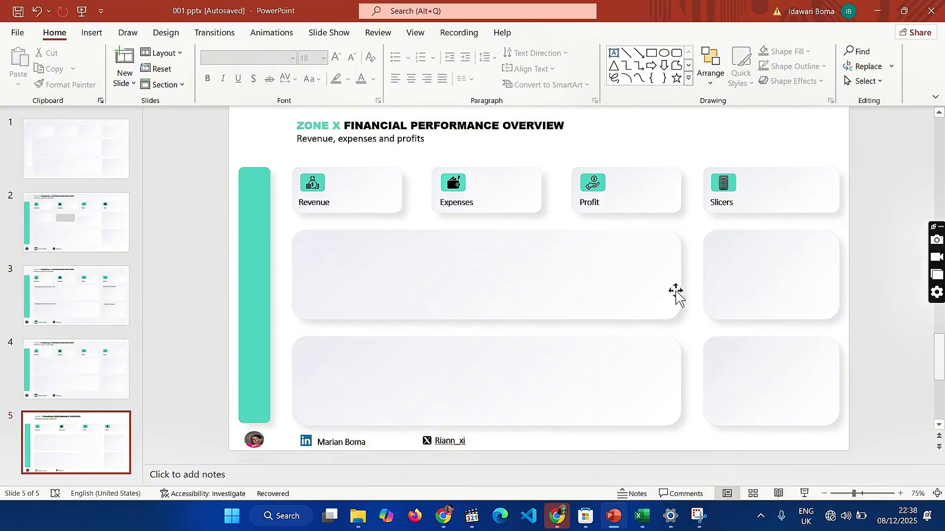
left_click(723, 204)
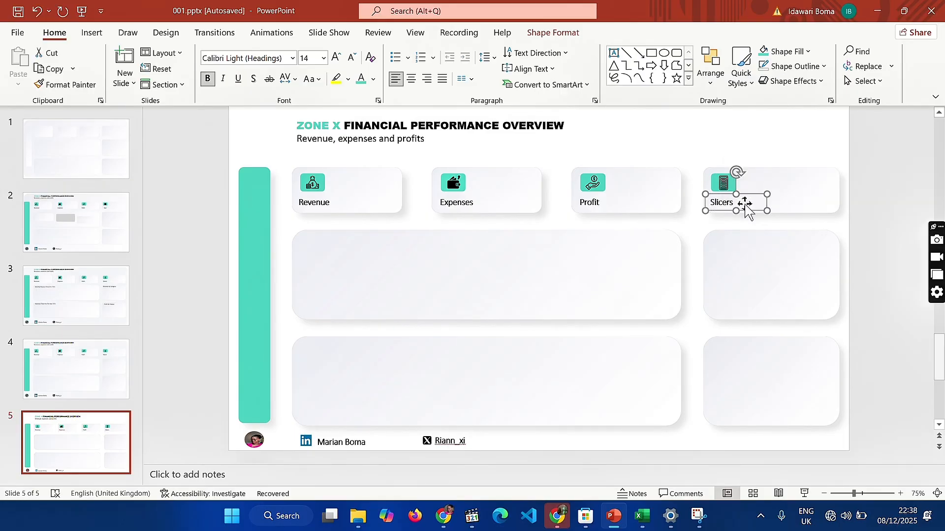
left_click(746, 205)
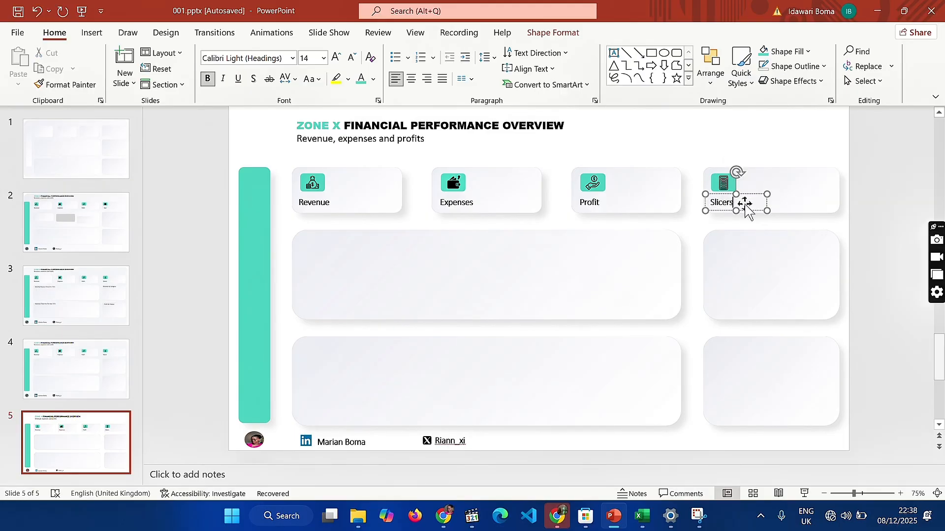
left_click(898, 231)
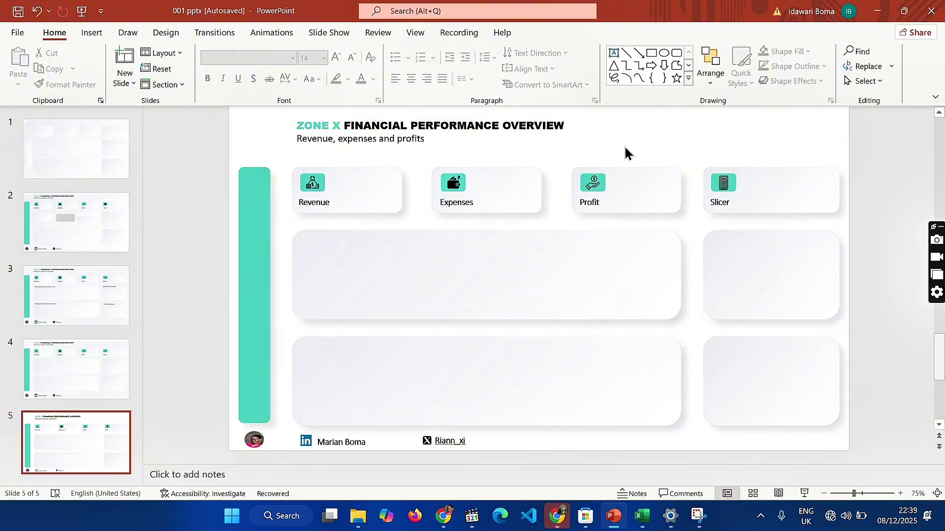
Draw a rounded rectangle about 4.5 cm wide and 1.9 cm high in the blank area above the Profit and Slicer cards
left_click(677, 53)
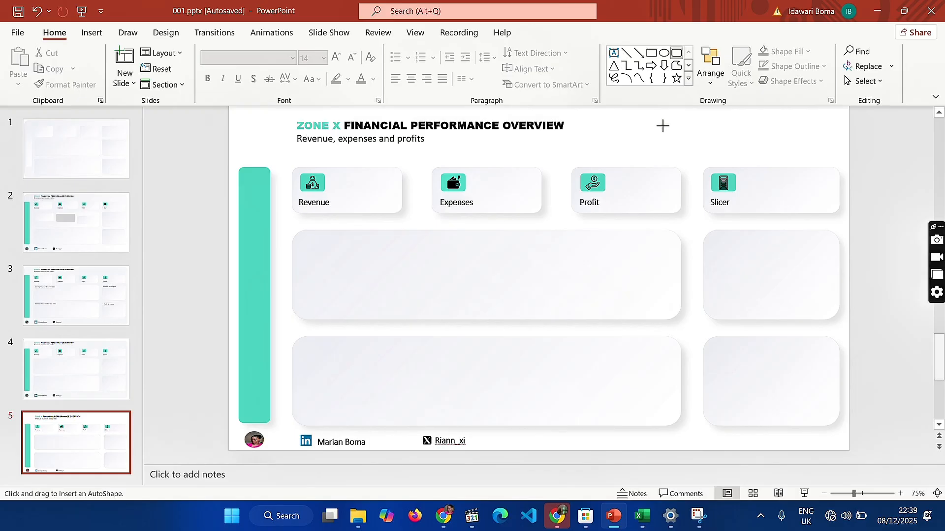
mouse_move(662, 125)
left_mouse_down()
mouse_move(709, 161)
mouse_move(745, 161)
left_mouse_up()
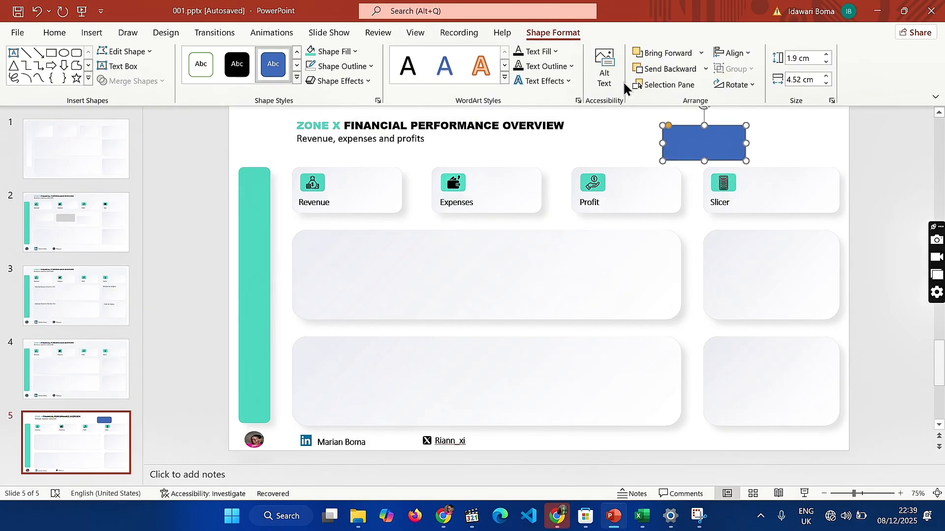
left_click(50, 32)
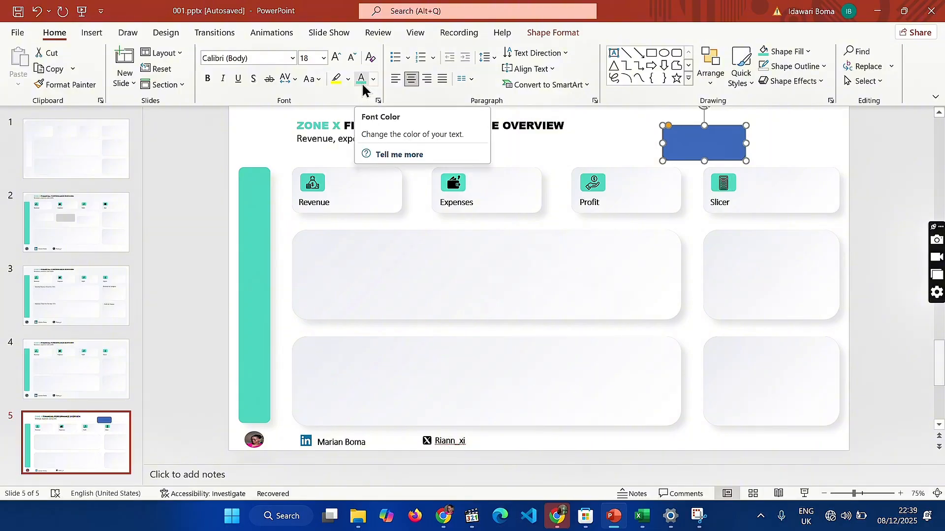
left_click(571, 33)
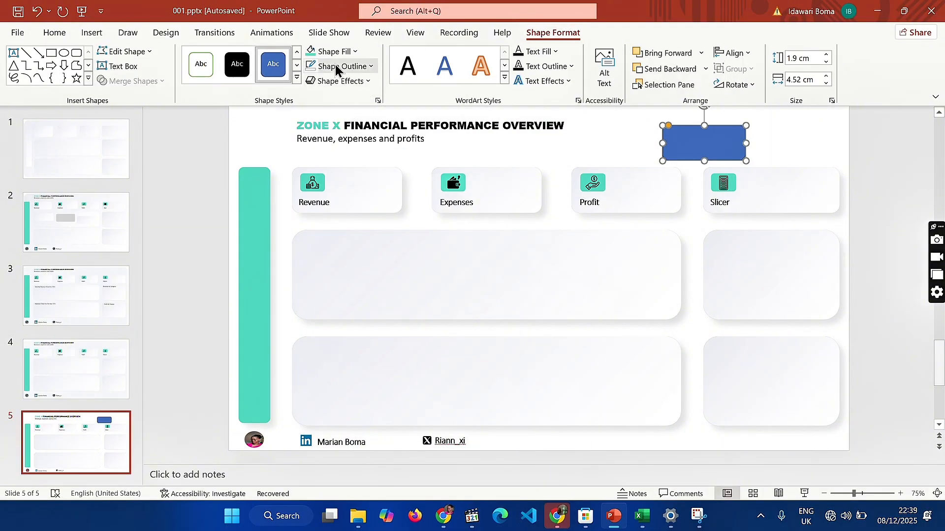
Fill the new rounded rectangle with the recently used light grey #DEDEDE and open its custom fill color settings
left_click(335, 52)
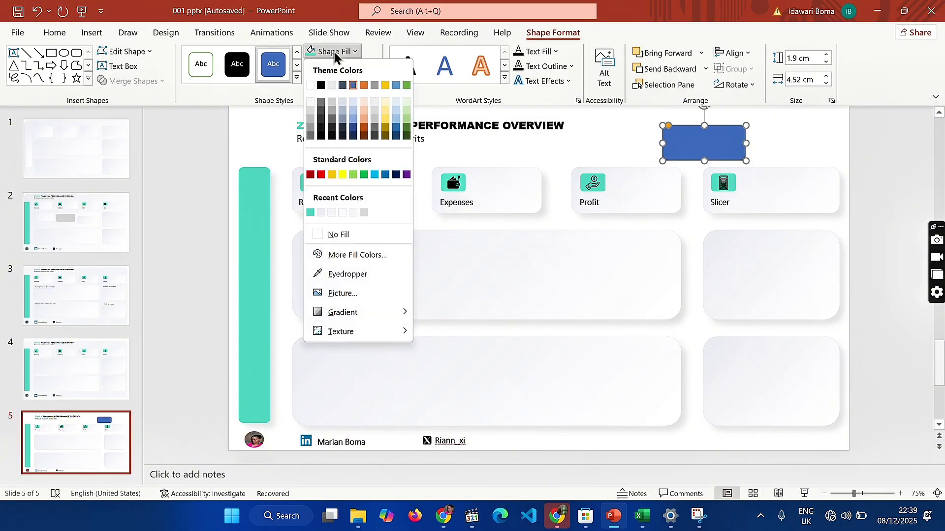
left_click(363, 211)
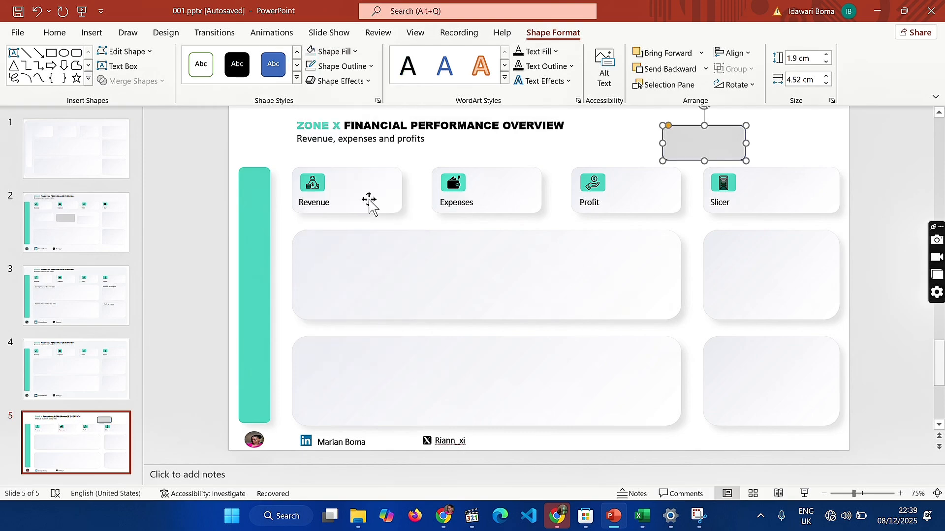
left_click(353, 52)
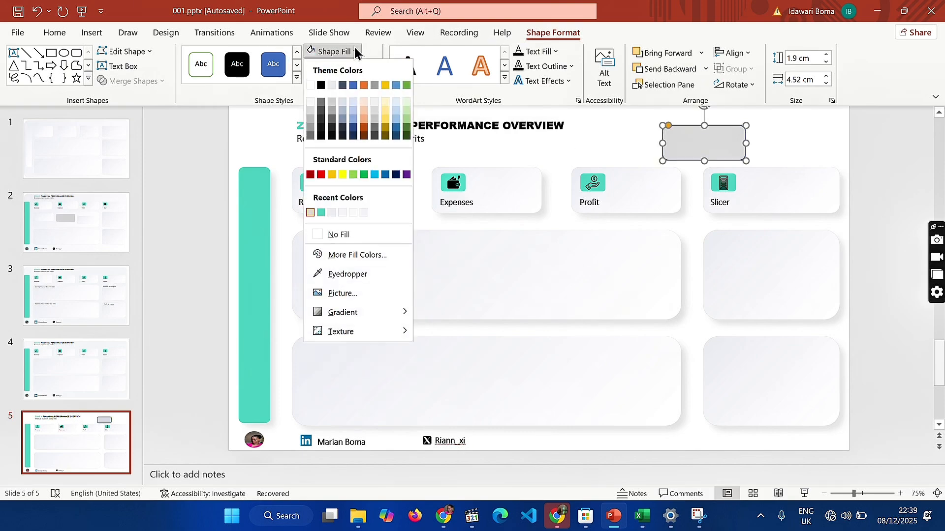
left_click(357, 263)
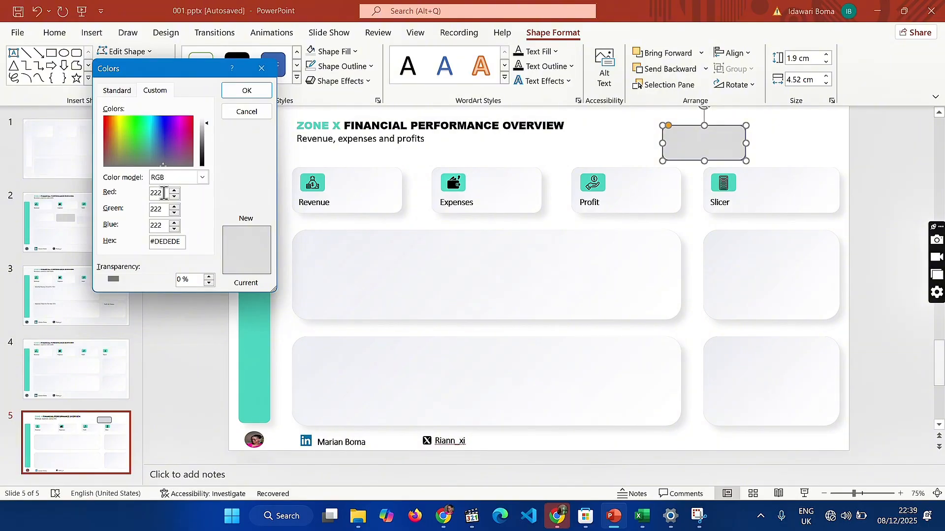
Set the new rounded rectangle's custom fill to RGB 237, 238, 243 and remove its outline
double_click(164, 193)
type("23")
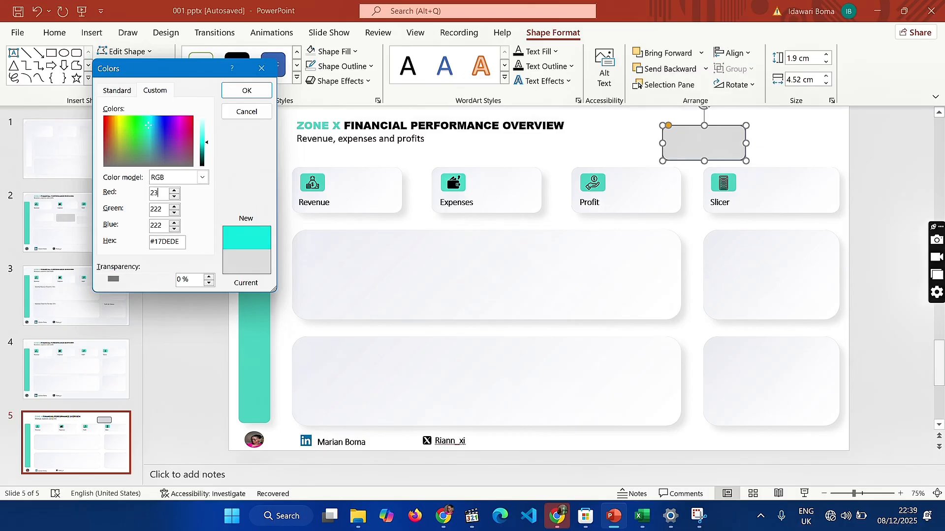
type("7")
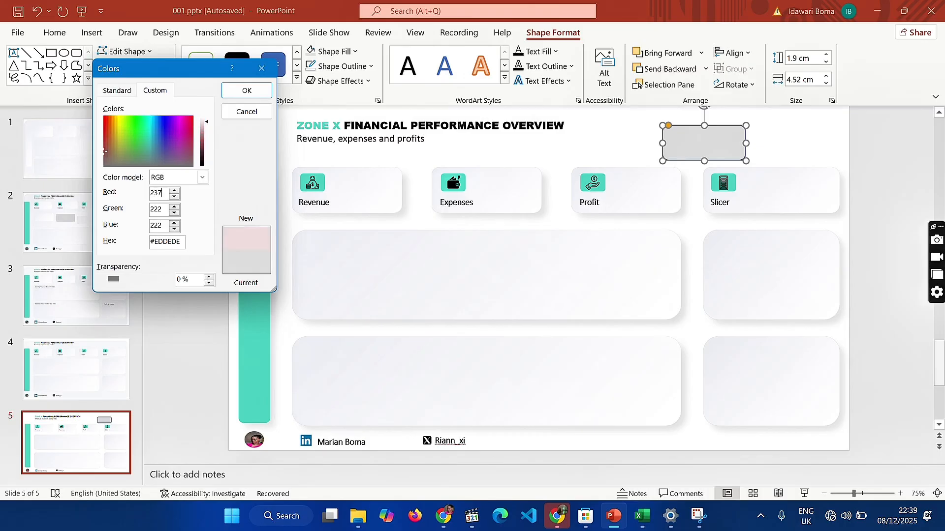
double_click(161, 210)
type("2")
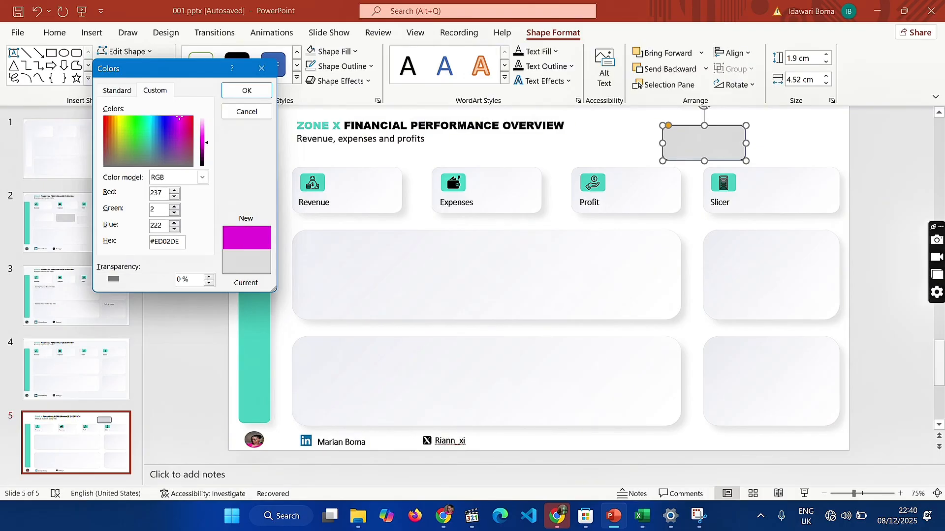
type("38")
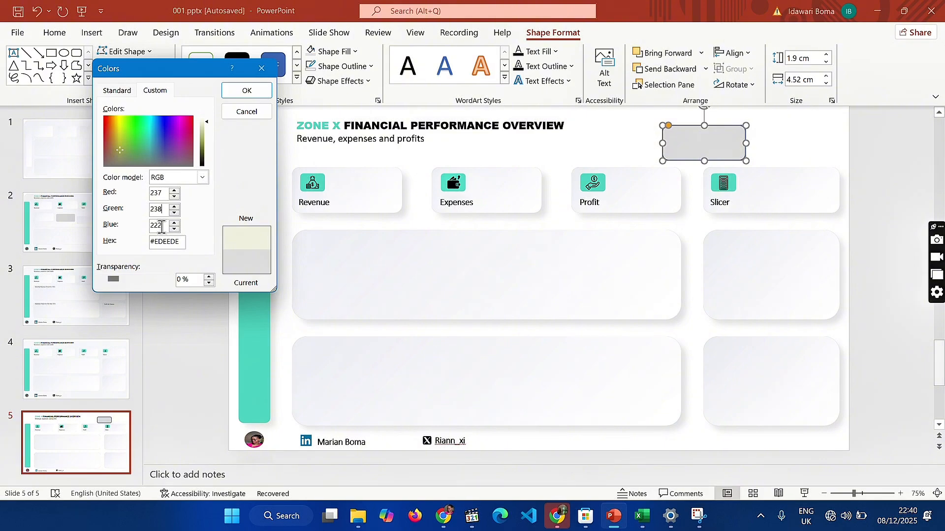
double_click(162, 226)
type("2")
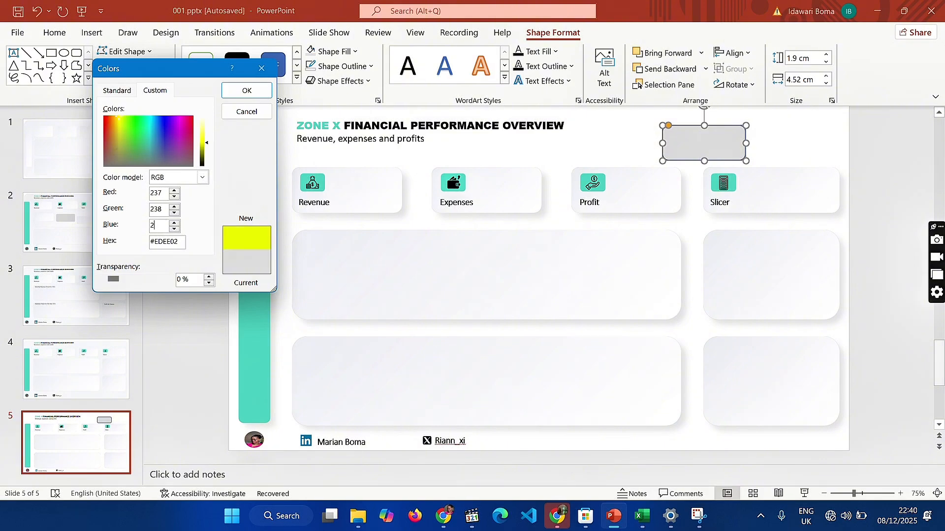
type("43")
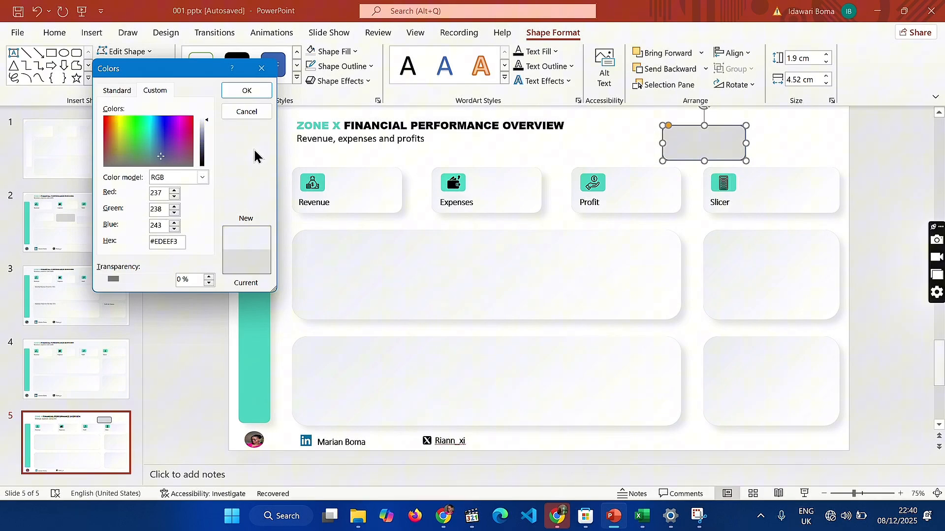
left_click(247, 90)
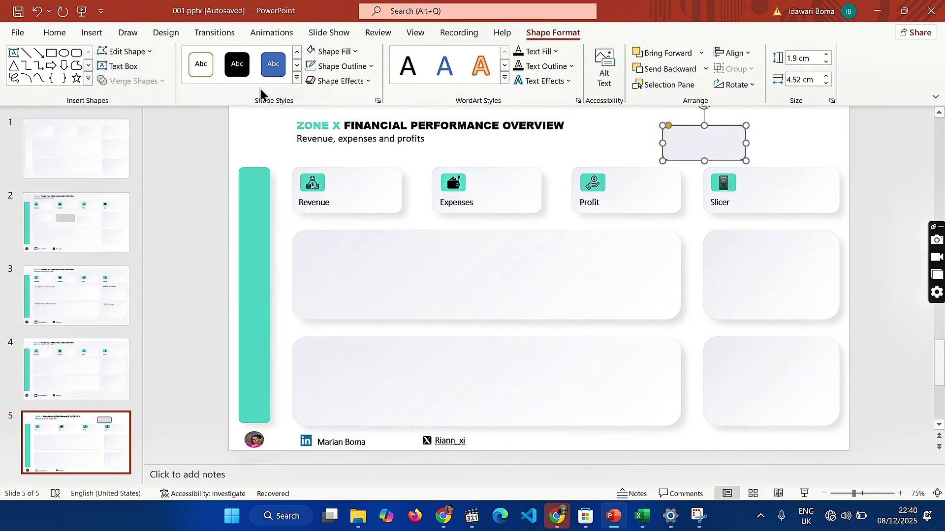
left_click(365, 67)
left_click(346, 250)
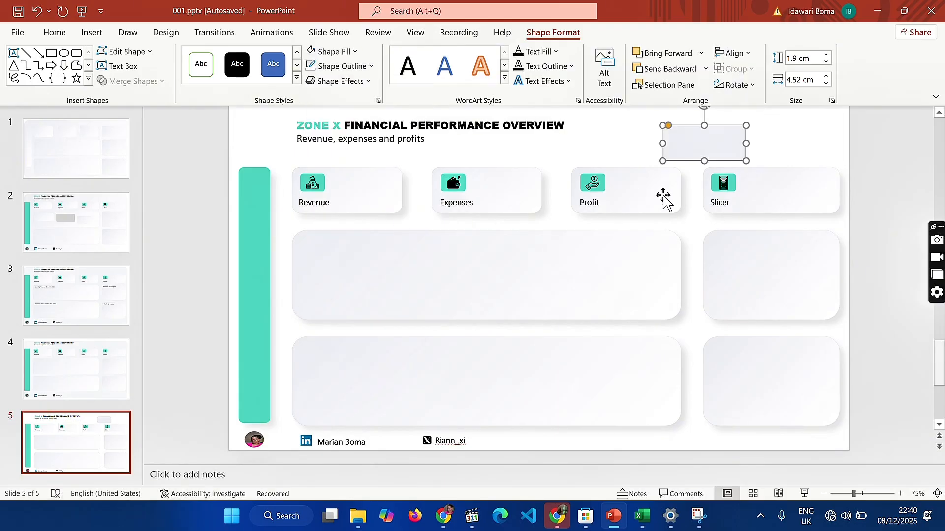
Enlarge the rounded rectangle to about 33.4 by 18.3 cm over slide 5, reduce its corner rounding and send it to the back
left_click_drag(663, 160, 394, 276)
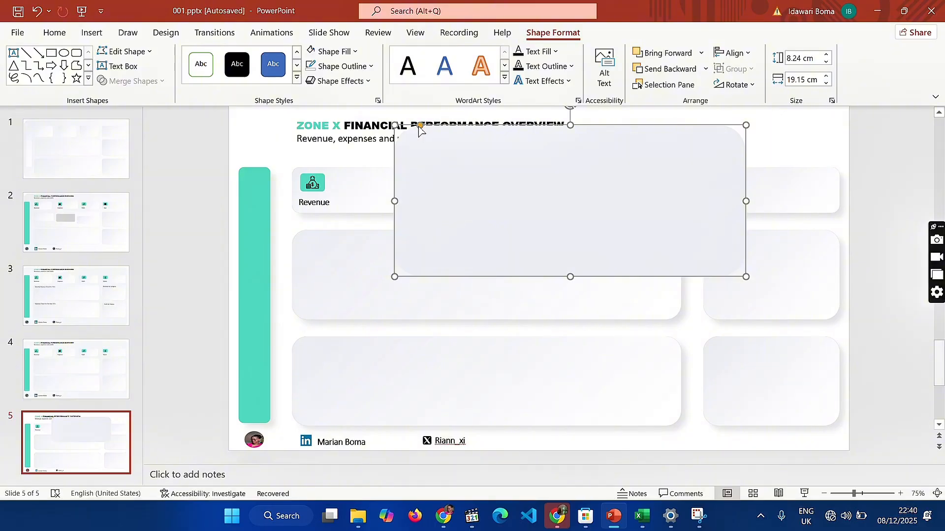
left_click_drag(421, 126, 404, 126)
left_click_drag(393, 201, 281, 238)
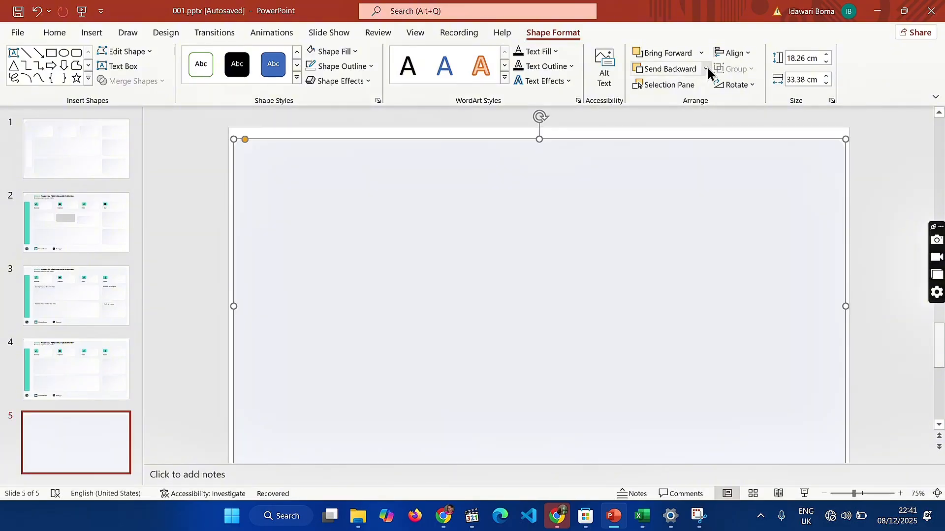
left_click(706, 69)
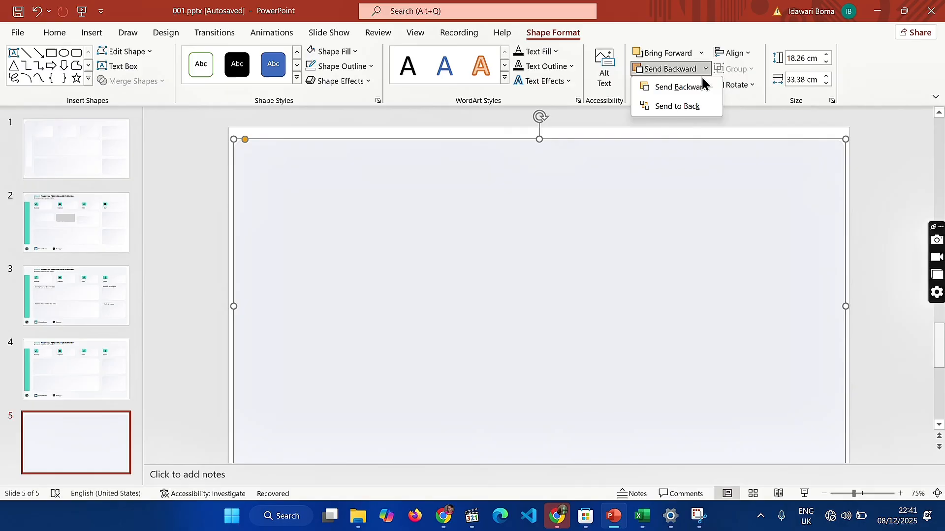
left_click(678, 109)
scroll(571, 209, "down", 1)
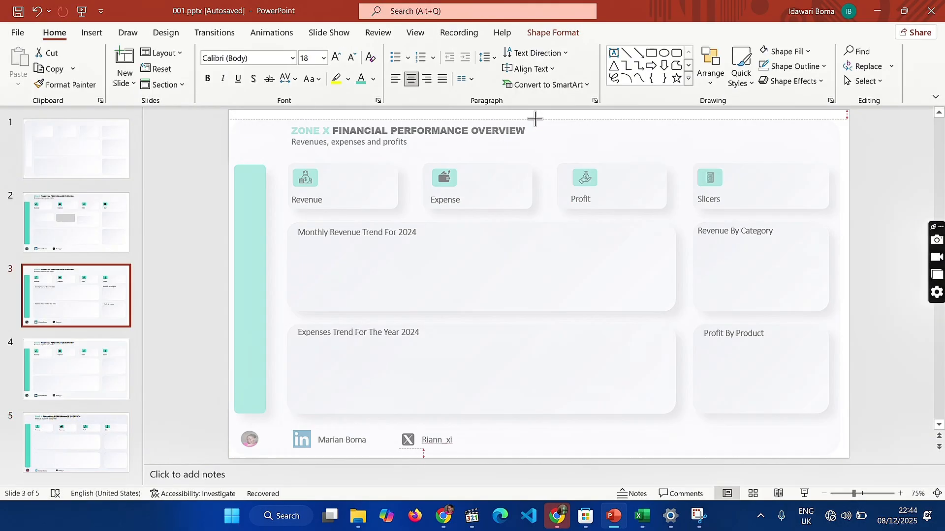
Resize the background rectangle on slide 3 so that it reaches or slightly passes the slide's edges
left_click_drag(533, 113, 527, 115)
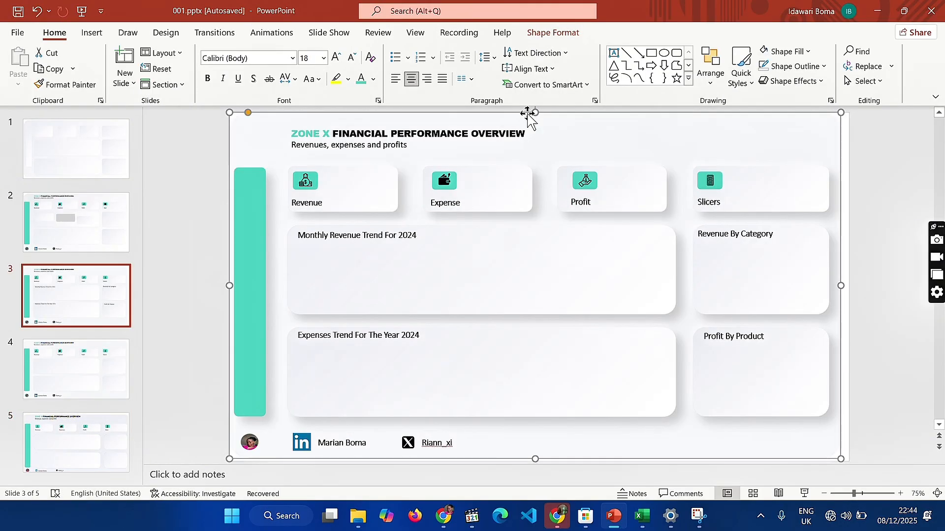
left_click_drag(514, 447, 513, 445)
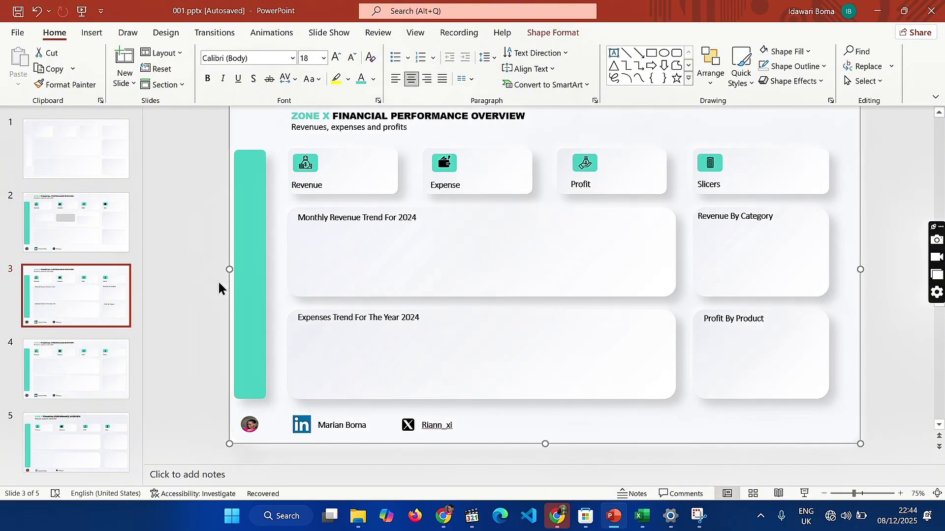
scroll(232, 312, "up", 1)
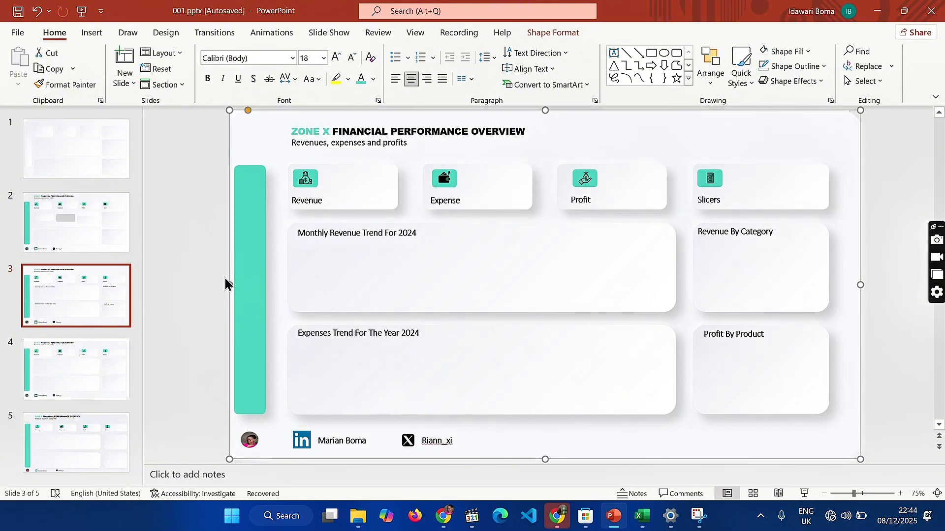
left_click_drag(229, 283, 216, 270)
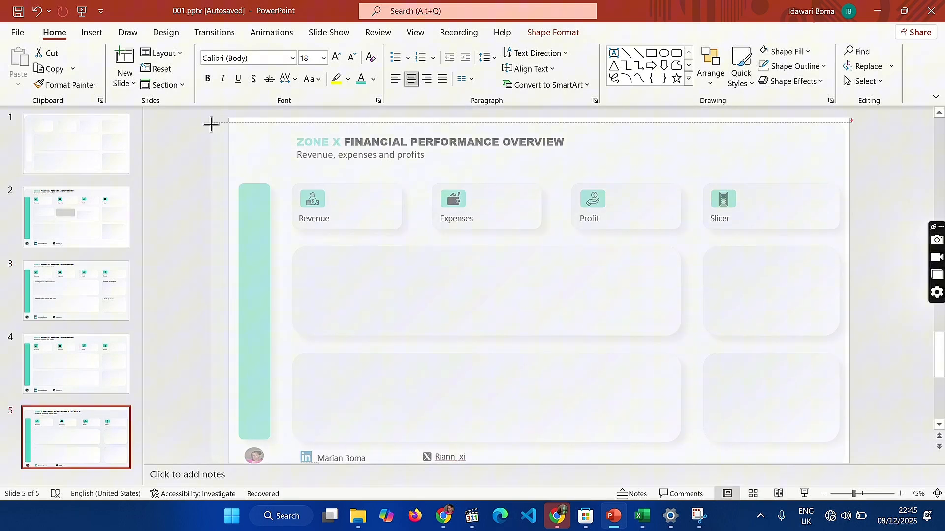
Stretch the background rectangle on slide 5 slightly beyond the slide's side and lower edges
left_click_drag(211, 125, 219, 115)
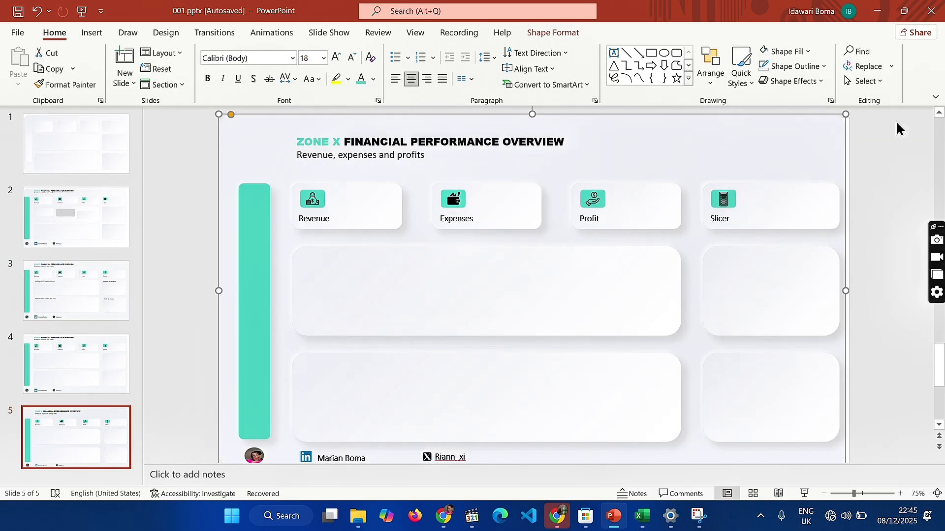
left_click_drag(845, 291, 859, 276)
scroll(869, 392, "down", 1)
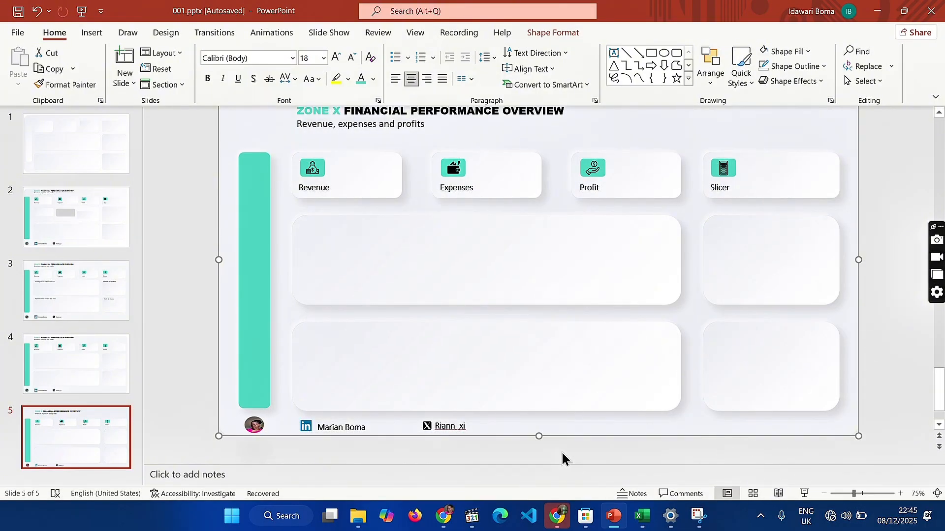
left_click_drag(538, 436, 538, 441)
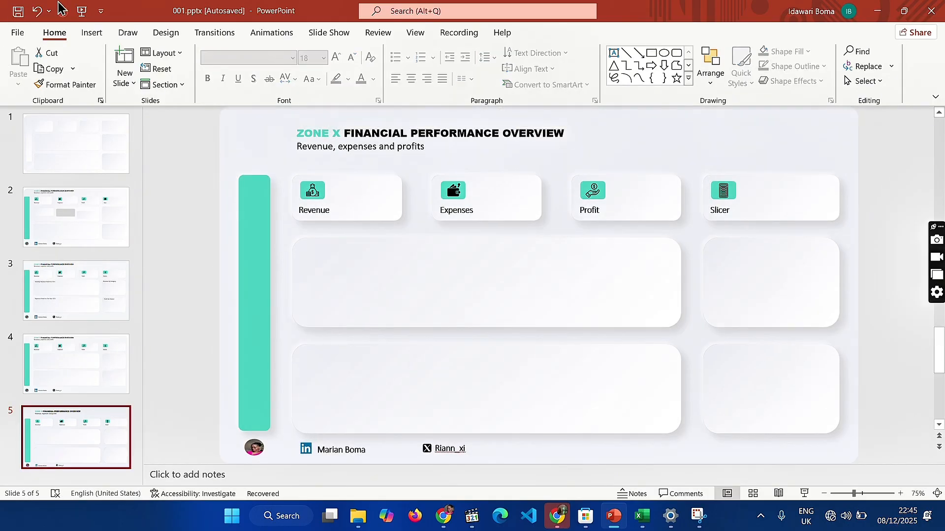
Start saving a copy to the work folder inside Documents > Data Analytics under the file name Youtube 2
left_click(20, 31)
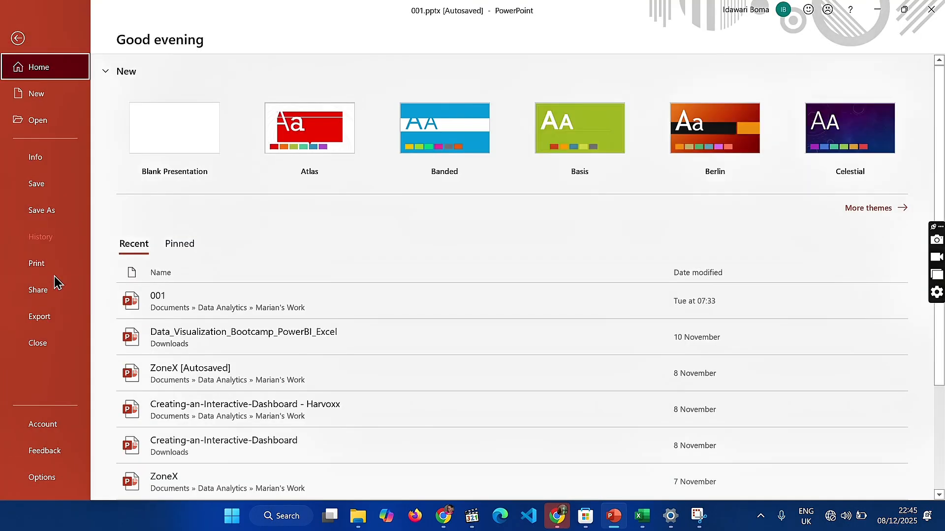
left_click(49, 210)
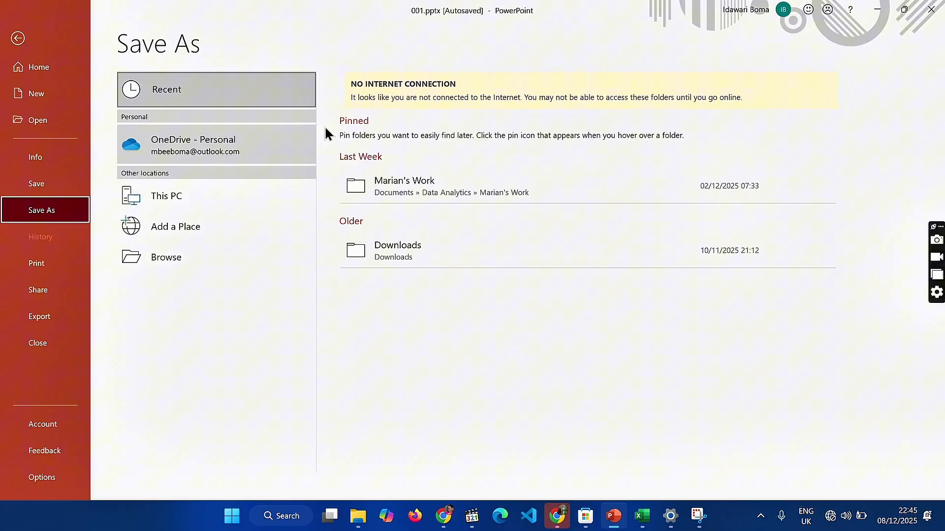
left_click(424, 186)
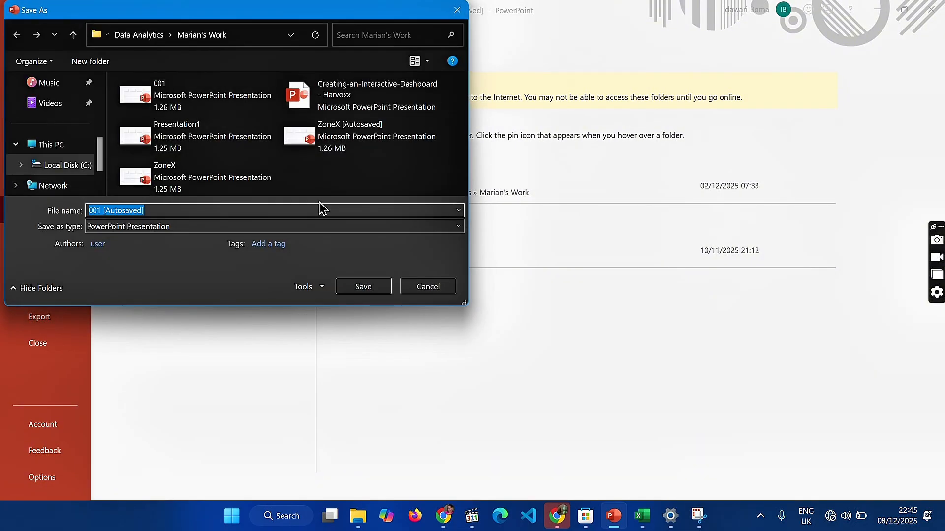
key("BackSpace")
type("Yo")
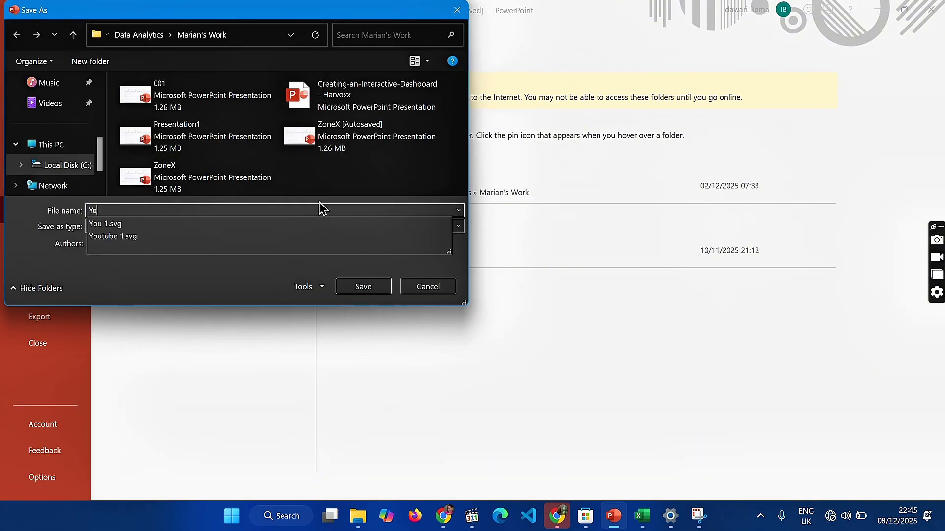
type("utu e")
key("BackSpace")
key("BackSpace")
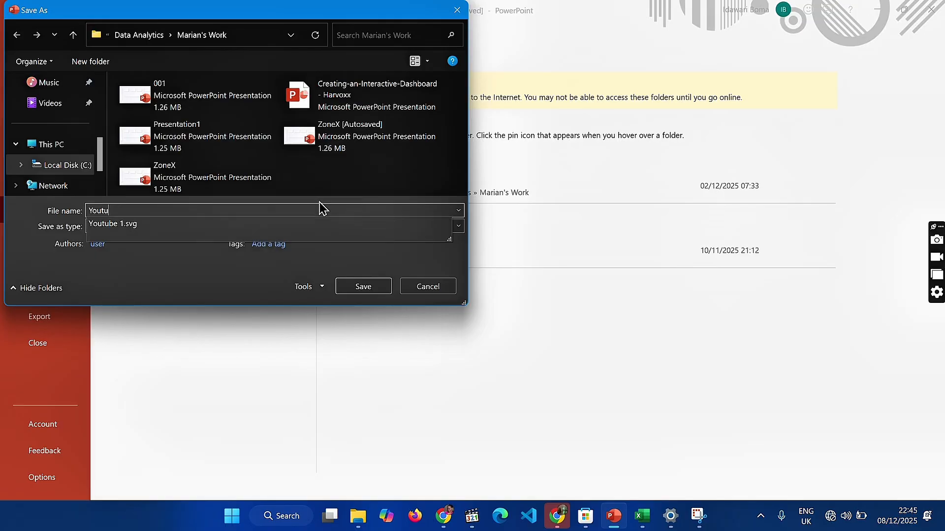
type("be 2")
Save the copy in Scalable Vector Graphics Format and export only the current slide
left_click(288, 227)
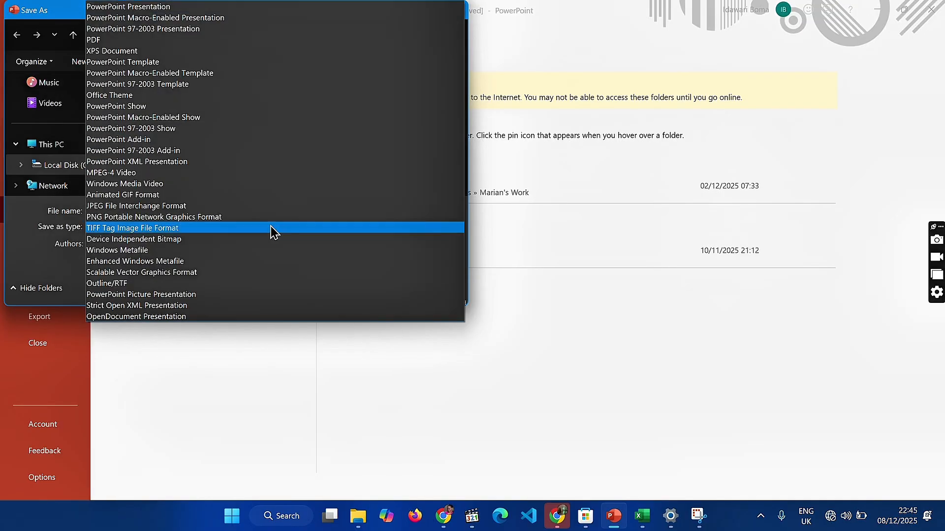
left_click(118, 274)
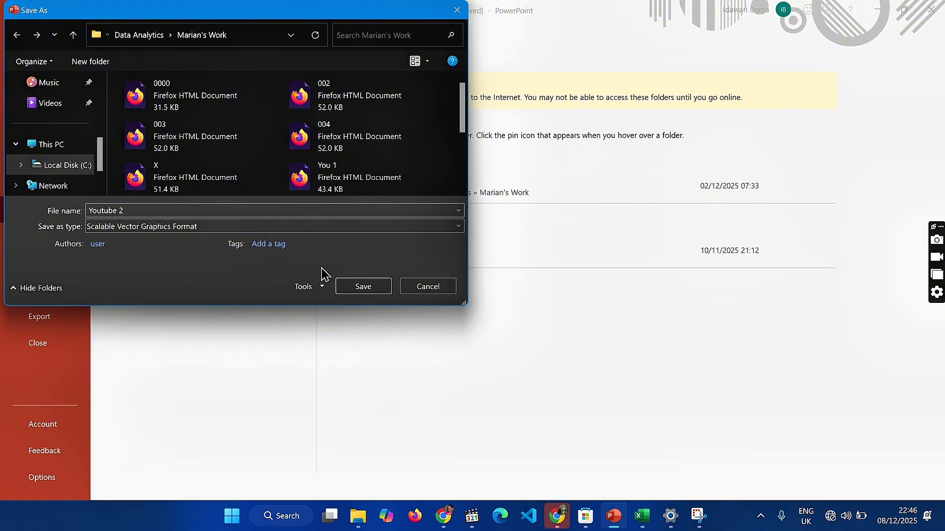
left_click(366, 288)
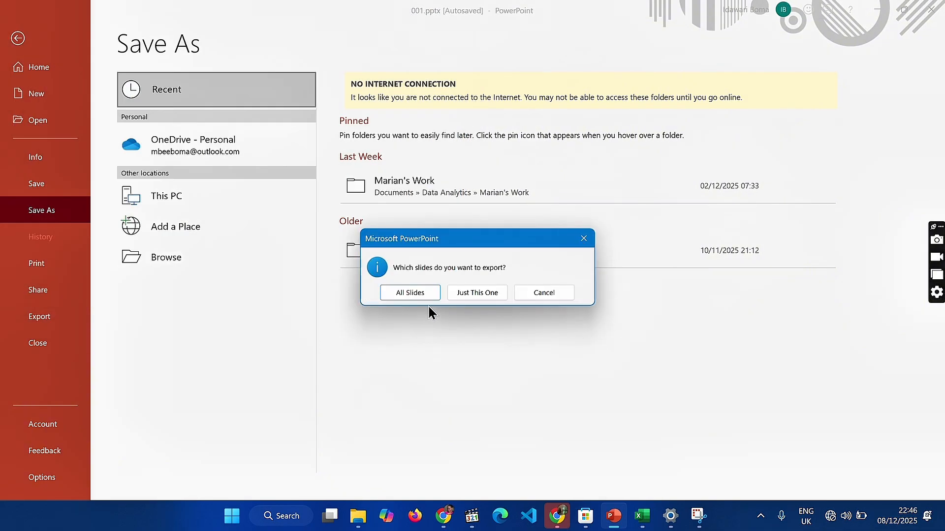
left_click(501, 291)
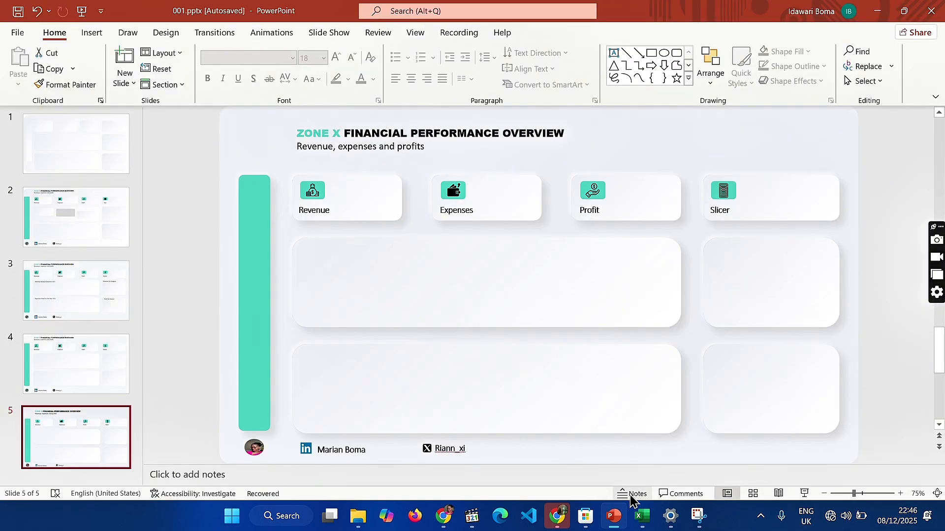
Switch to the ZoneX Sheet workbook in Excel and select the background graphic on the Dashboard sheet
mouse_move(643, 516)
left_click(651, 475)
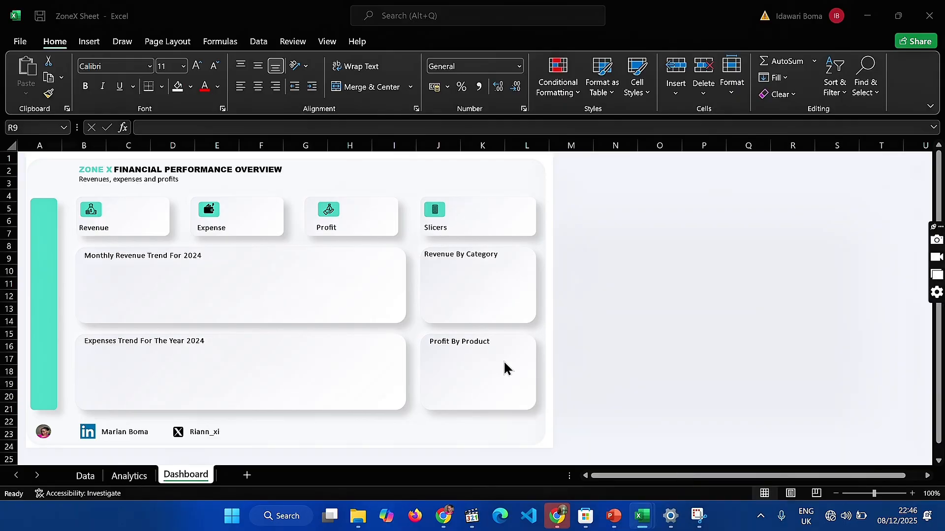
left_click(468, 183)
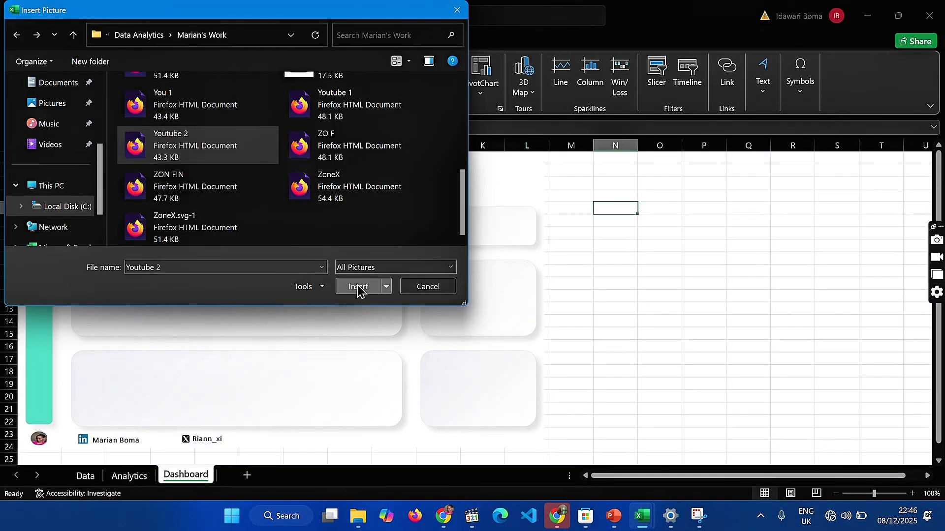
left_click(358, 287)
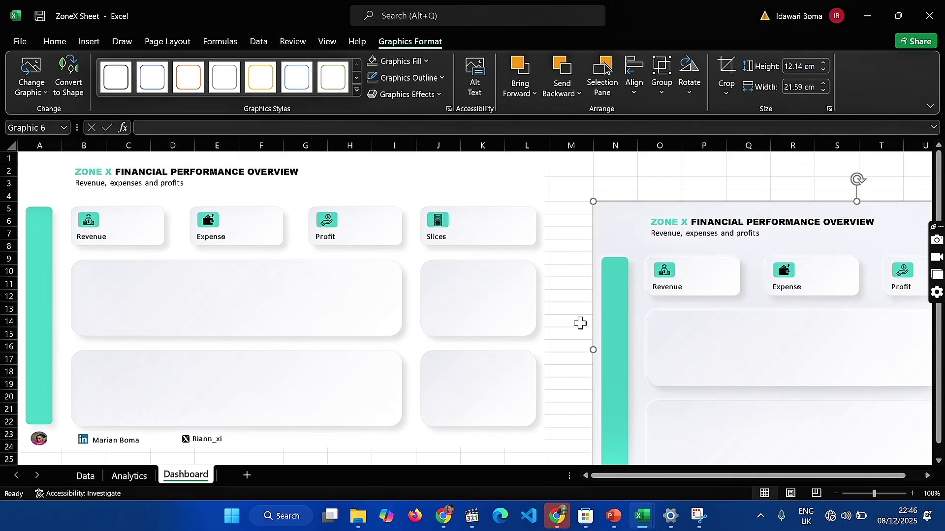
Move the tinted dashboard graphic directly beside the white one, lining up their upper edges for comparison
left_click_drag(617, 228, 584, 209)
left_click(619, 158)
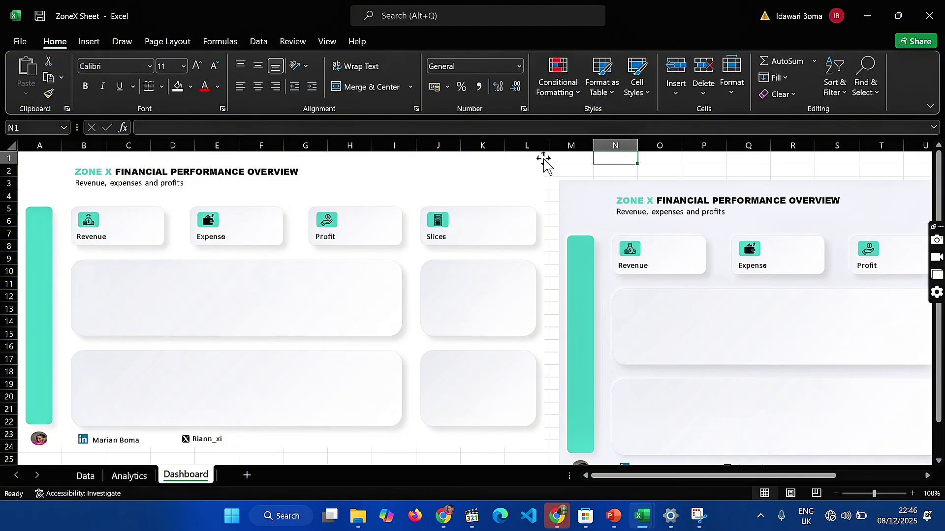
left_click(512, 177)
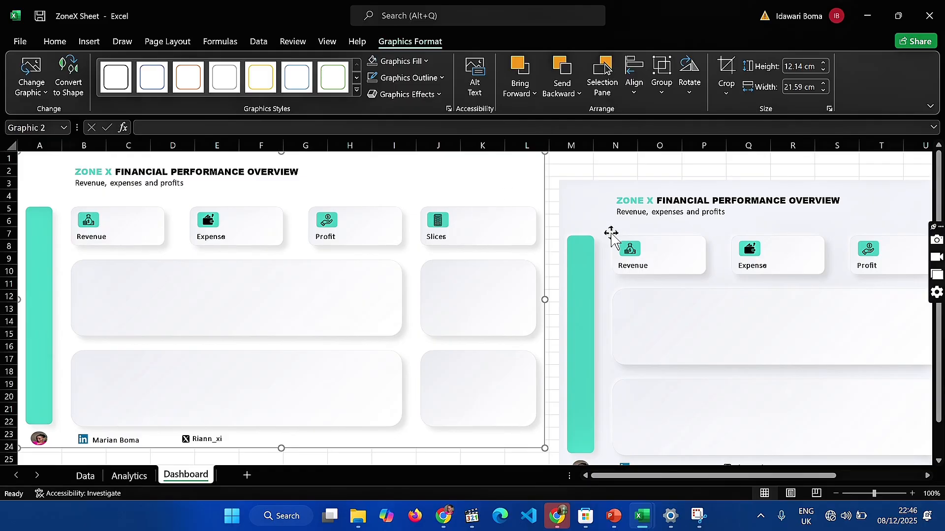
left_click(583, 216)
left_click_drag(583, 217, 564, 188)
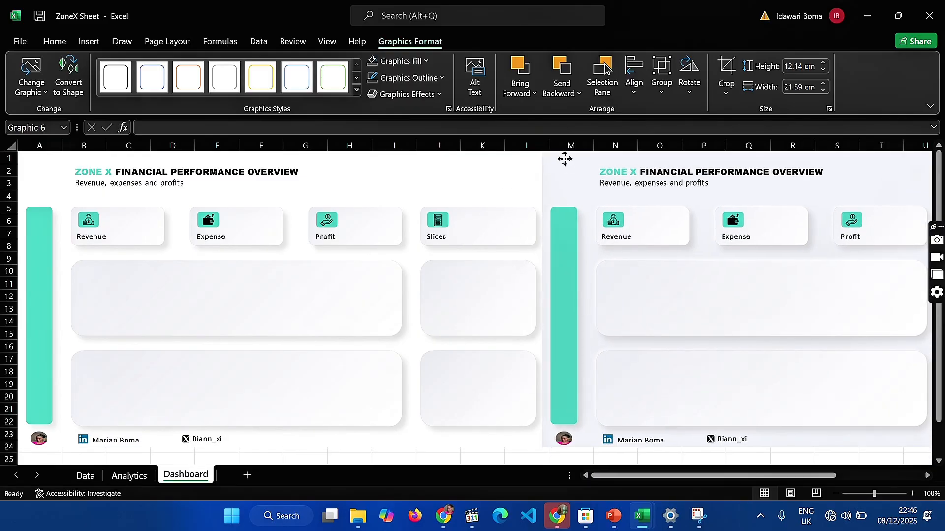
left_click(480, 166)
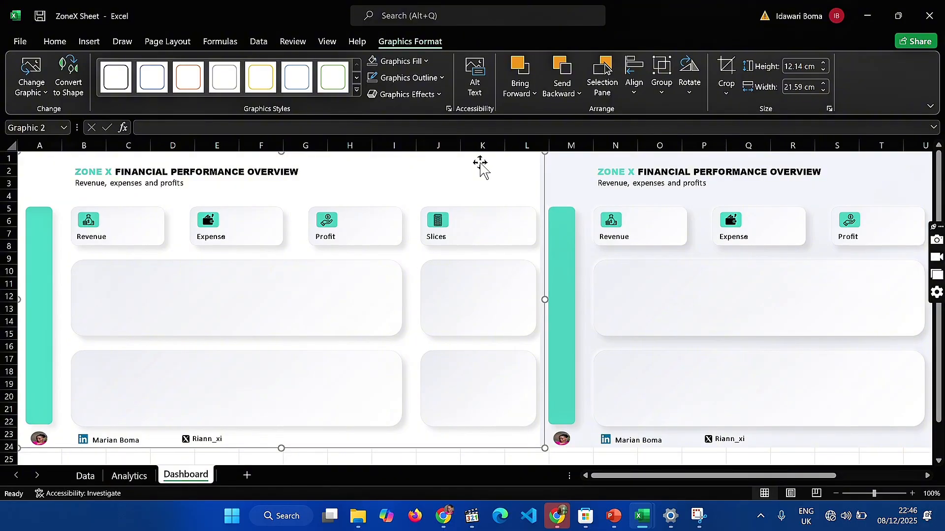
left_click(584, 182)
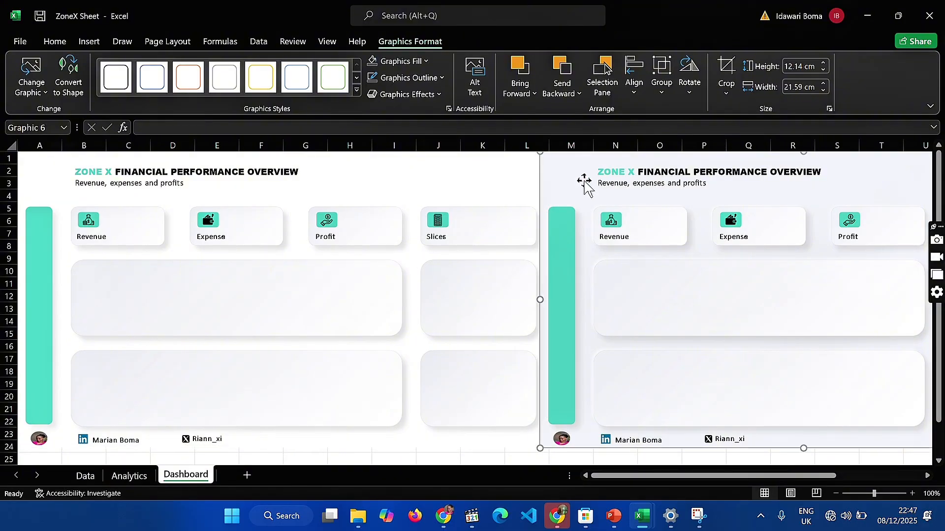
Delete the white dashboard graphic and move the tinted graphic inward over the emptied area of the Dashboard sheet
left_click(491, 162)
key("Delete")
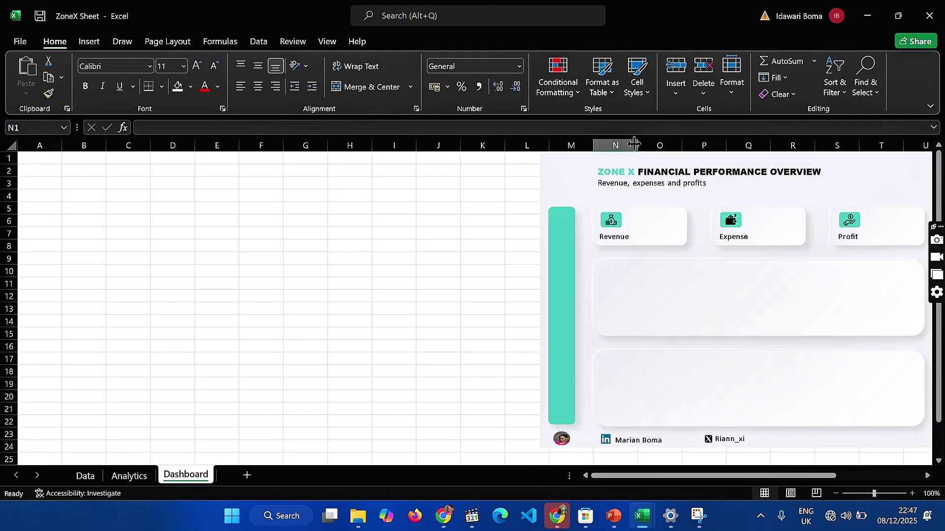
left_click_drag(580, 177, 373, 217)
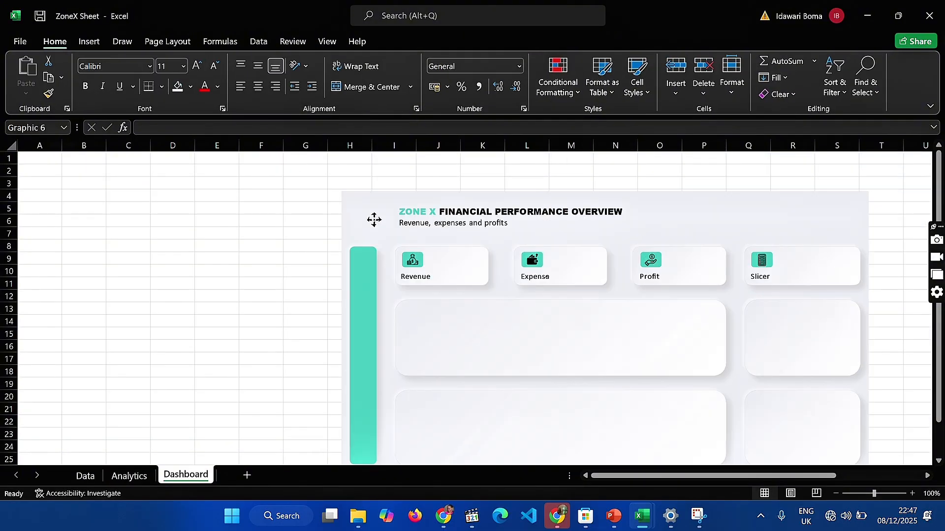
Fill all cells of the Dashboard sheet with the custom tint #EDEEF3 to match the background graphic
left_click(10, 146)
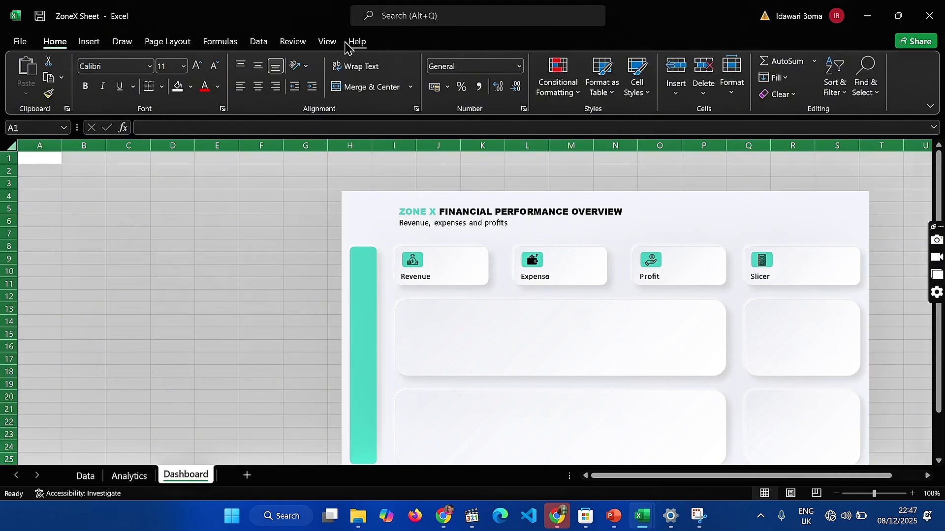
left_click(191, 87)
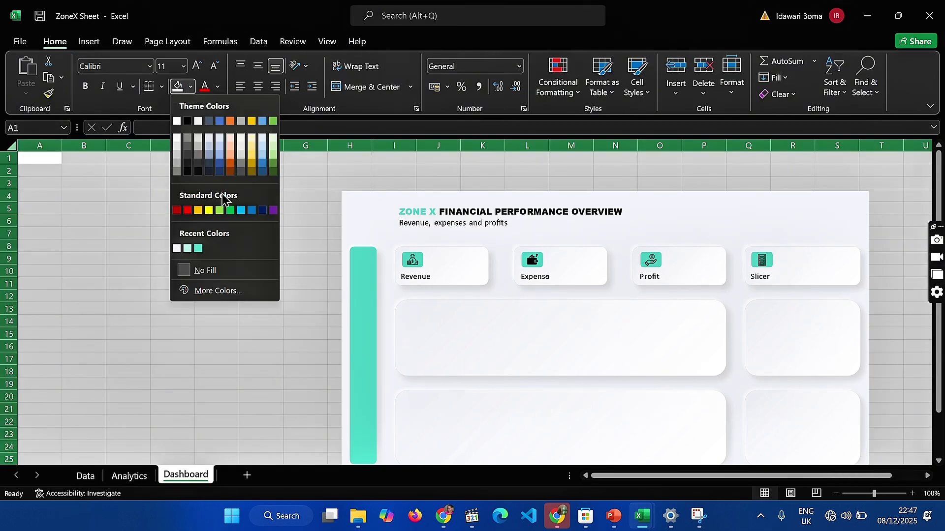
left_click(177, 248)
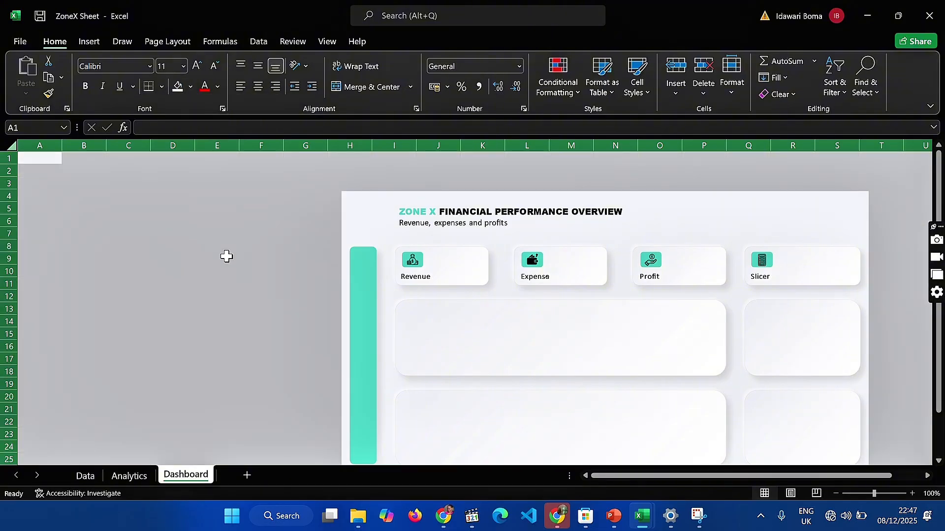
left_click(191, 87)
left_click(198, 295)
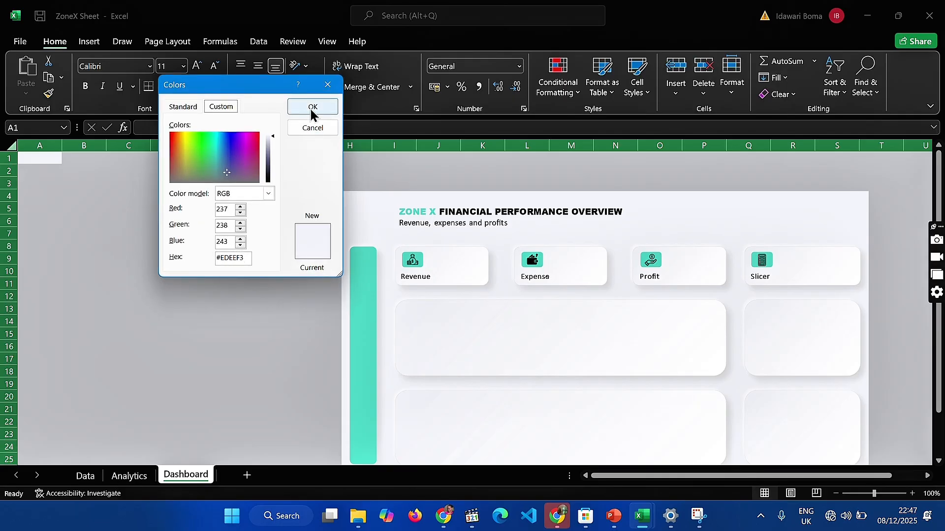
left_click(294, 105)
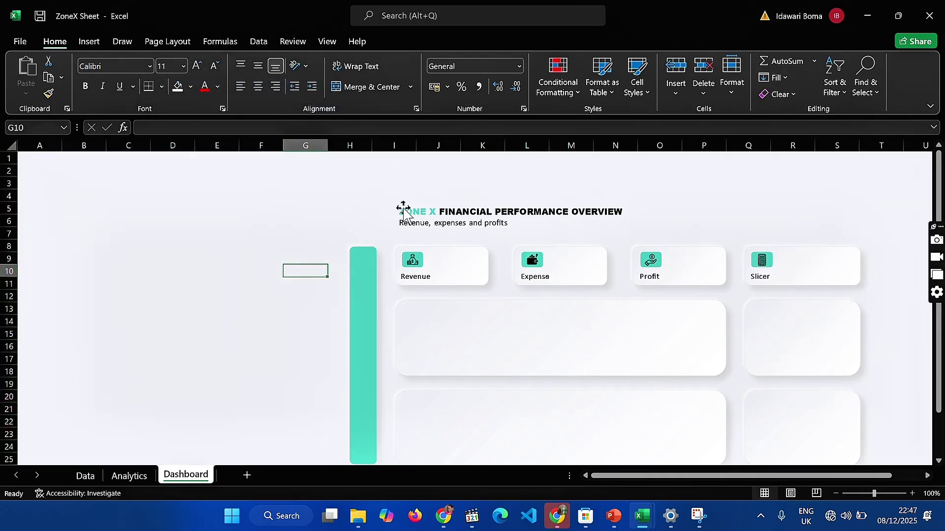
Move the tinted background graphic to the start of the sheet, with its upper edge at row 1 and its side in column A
left_click(386, 207)
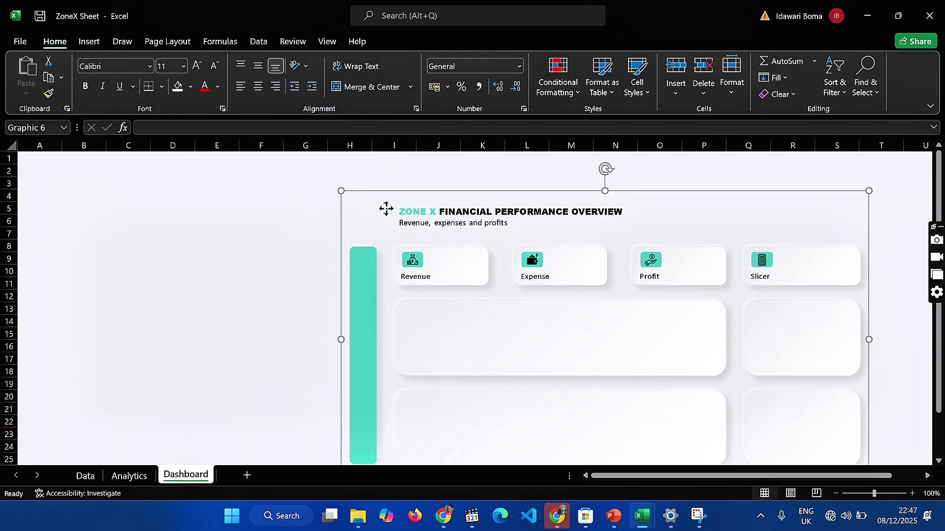
left_click_drag(385, 206, 194, 190)
left_click_drag(510, 183, 382, 158)
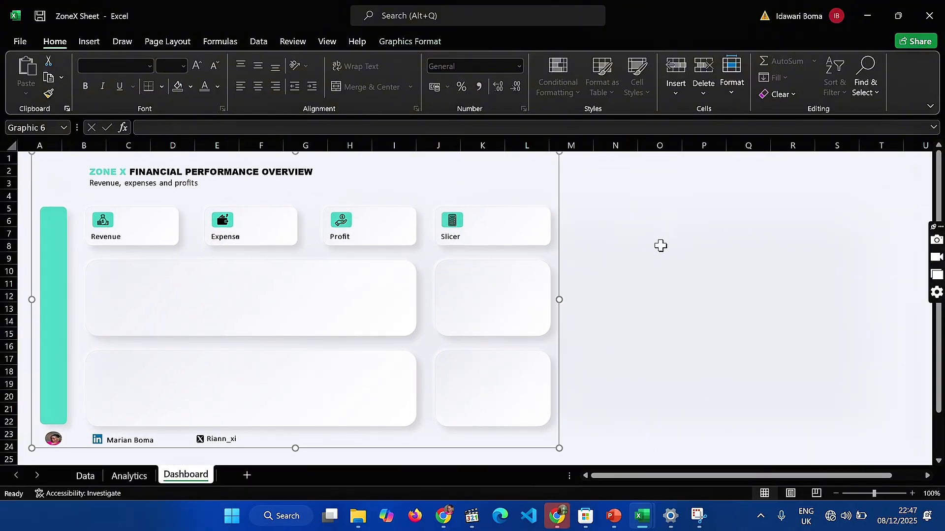
left_click(694, 298)
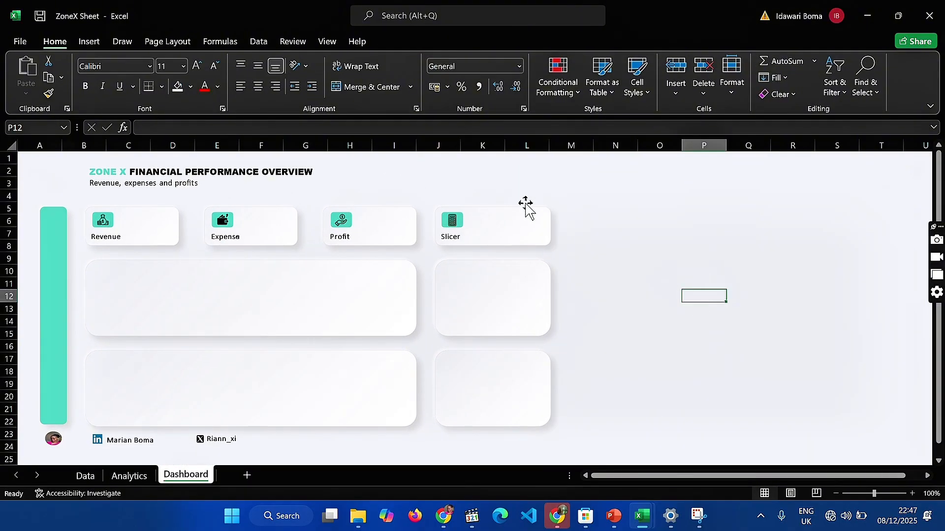
Enlarge the background graphic by setting its height to 30.17 cm and its width to 54.03 cm, and zoom the sheet to 33%
left_click(464, 177)
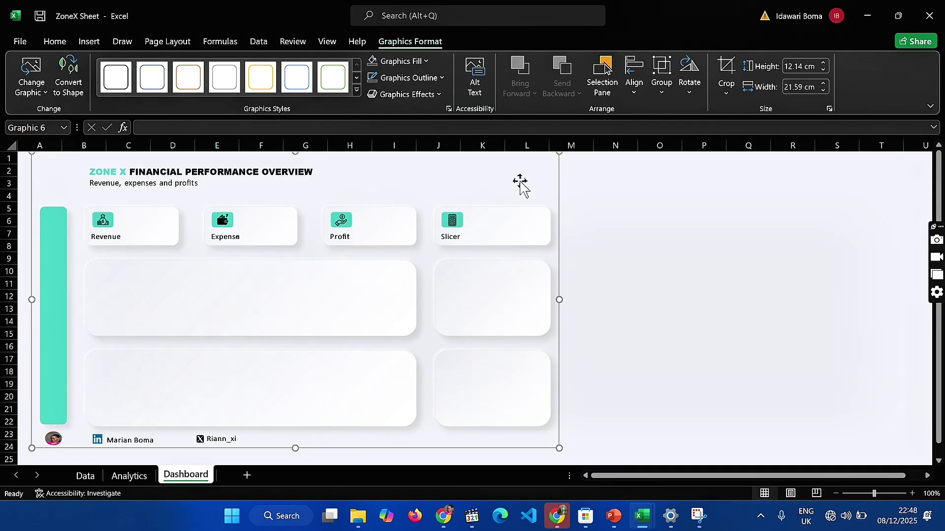
left_click(801, 66)
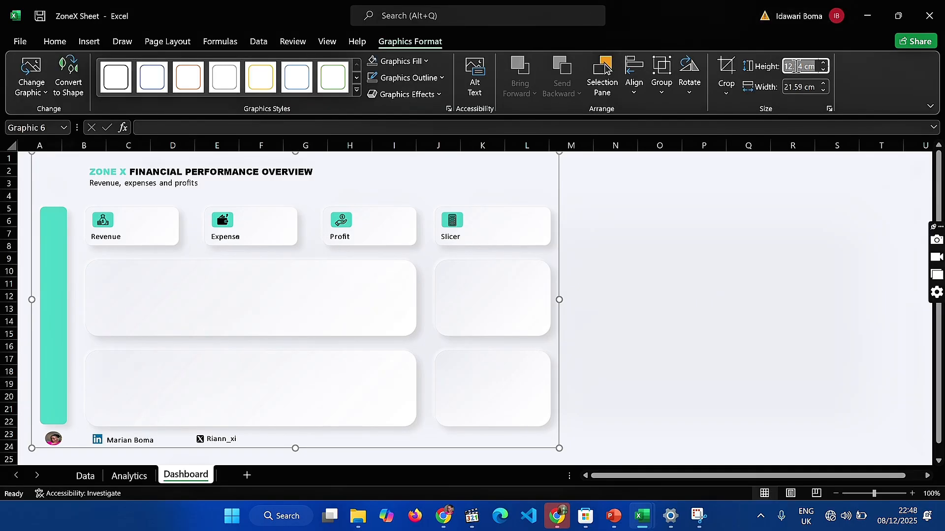
key("BackSpace")
left_click(801, 86)
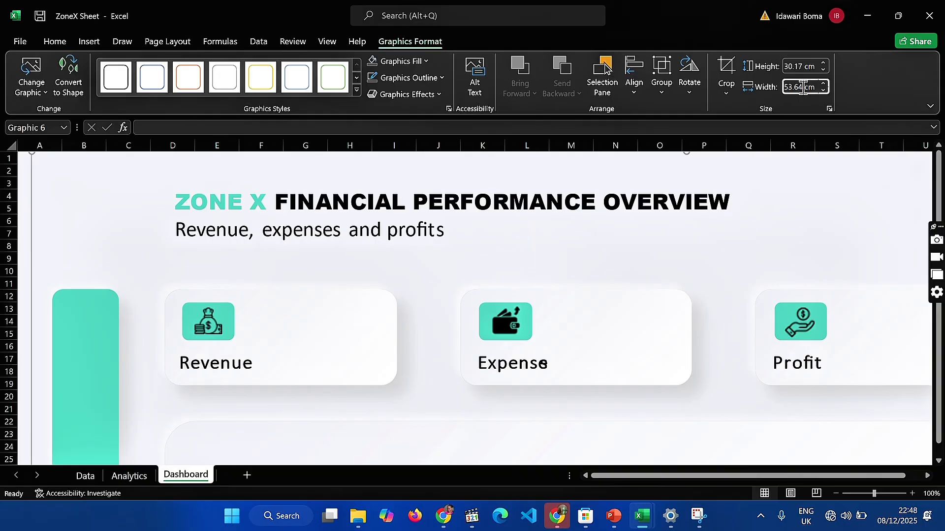
key("ctrl+a")
key("BackSpace")
type("54.03")
key("Return")
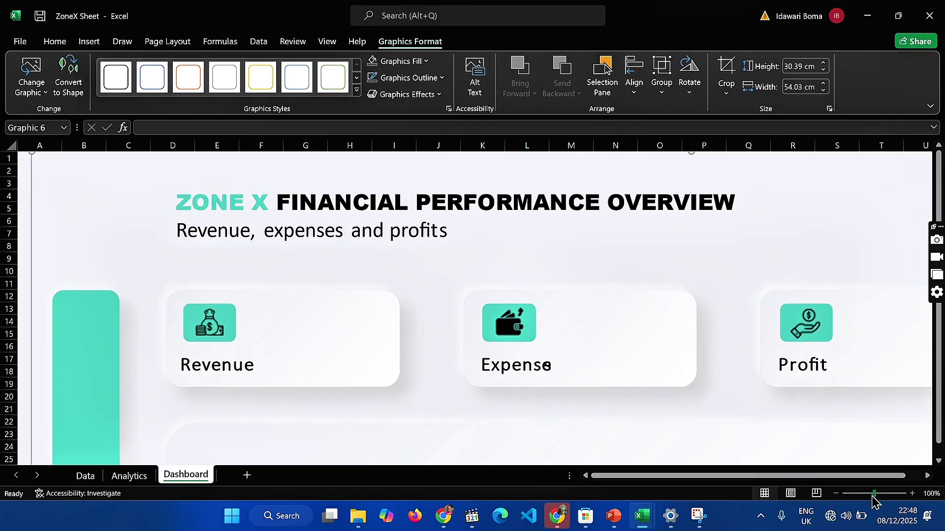
left_click_drag(874, 493, 850, 497)
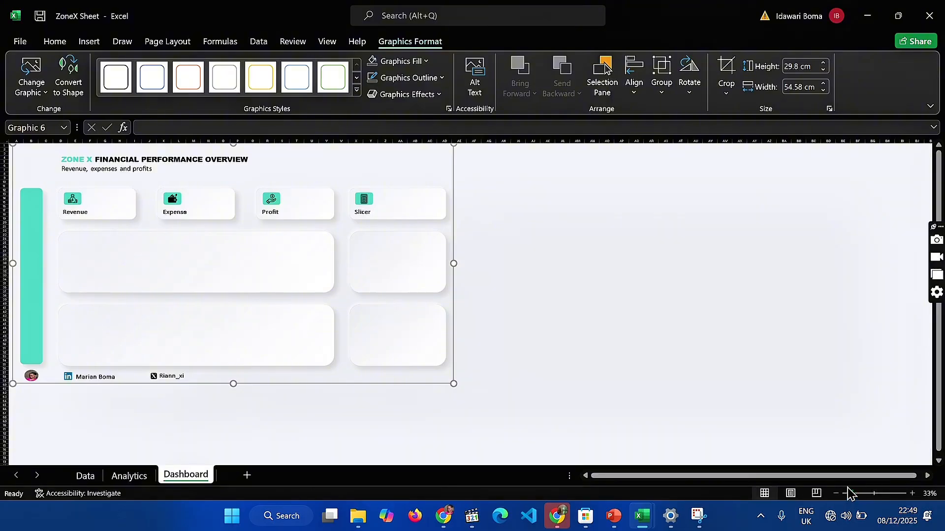
left_click(651, 303)
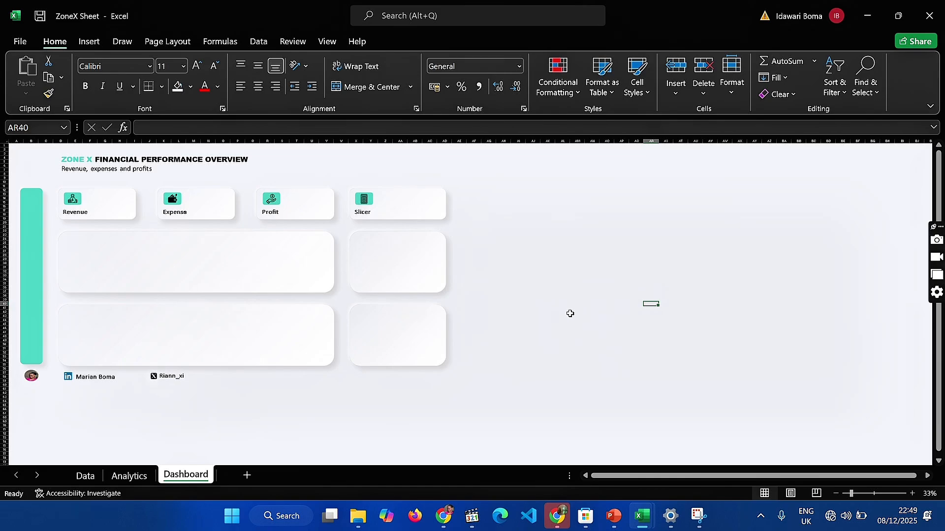
Cut the Monthly Revenue Trend For 2024 chart from the Analytics sheet and paste it onto the Dashboard sheet
left_click(131, 476)
scroll(245, 356, "up", 20)
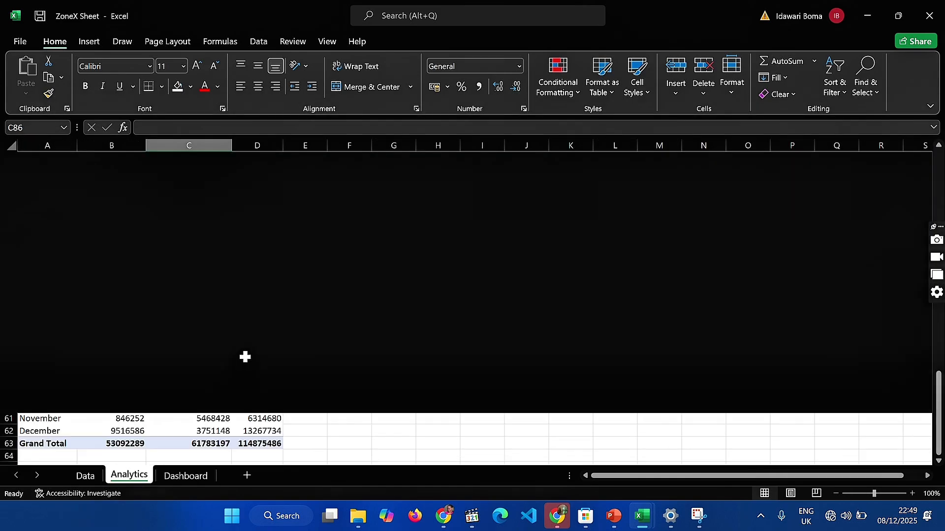
left_click(357, 215)
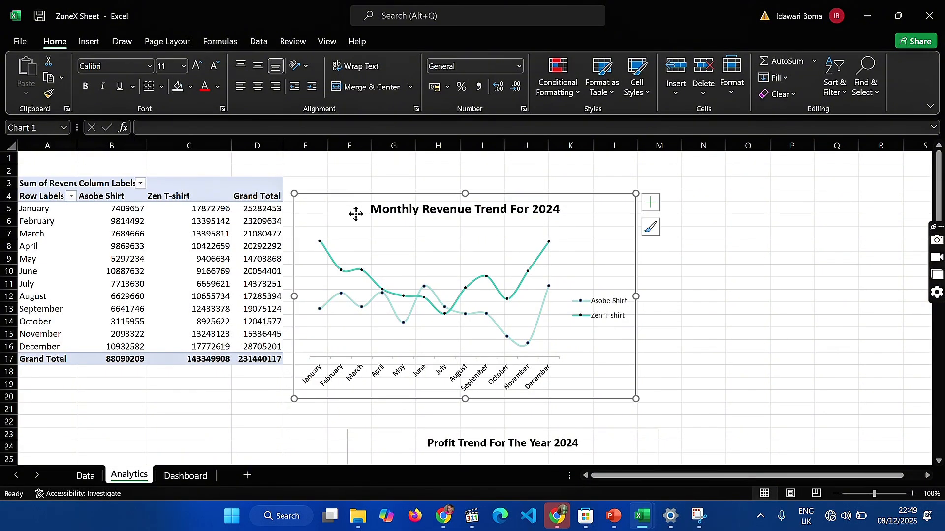
key("ctrl+x")
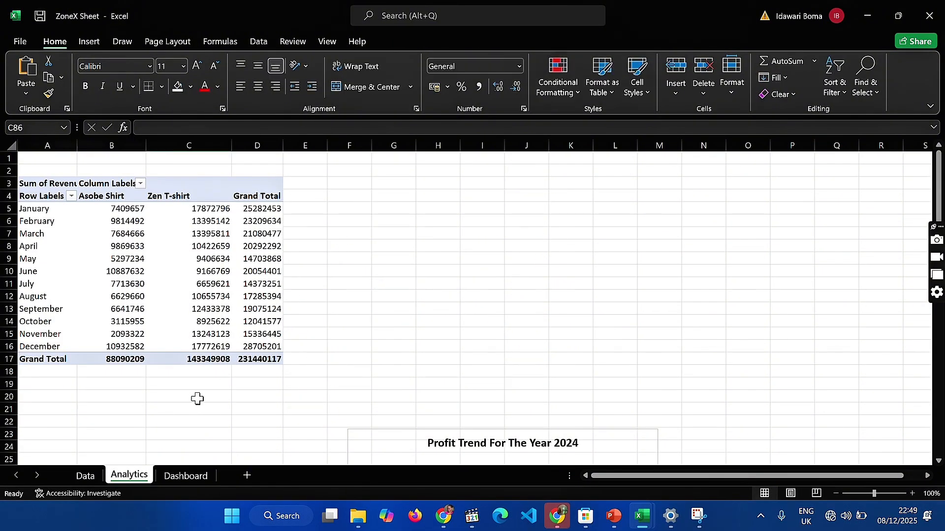
left_click(202, 476)
left_click(504, 330)
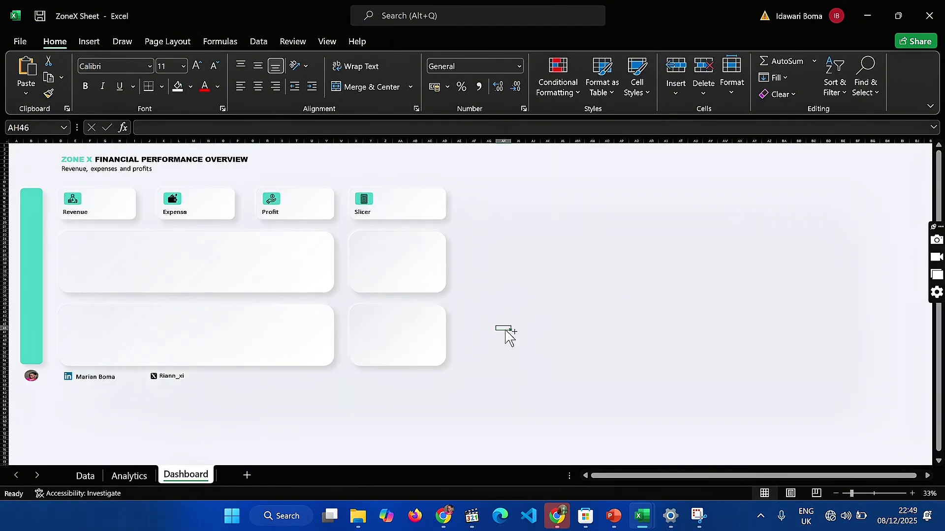
key("ctrl+v")
Move and resize the Monthly Revenue Trend chart to fill the wide card below the Revenue, Expense and Profit cards
scroll(264, 307, "up", 2)
left_click_drag(264, 307, 177, 293)
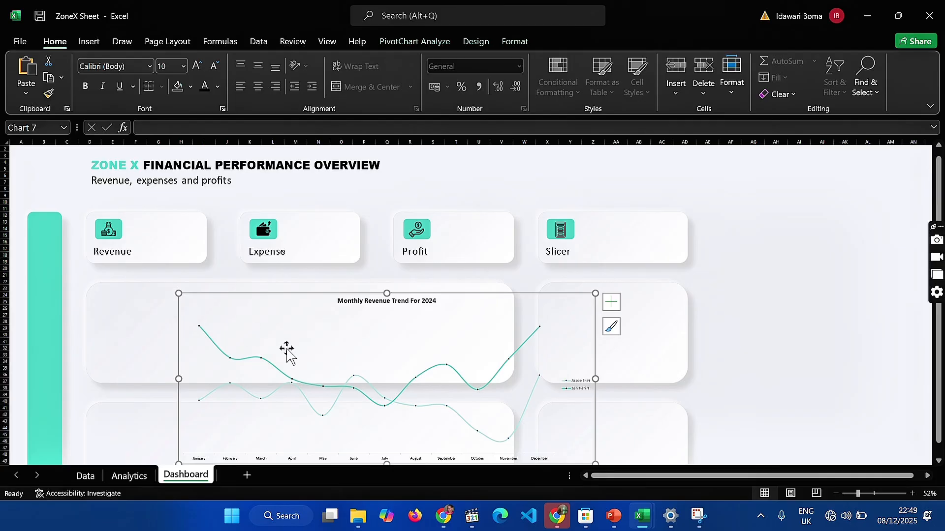
scroll(287, 349, "down", 1)
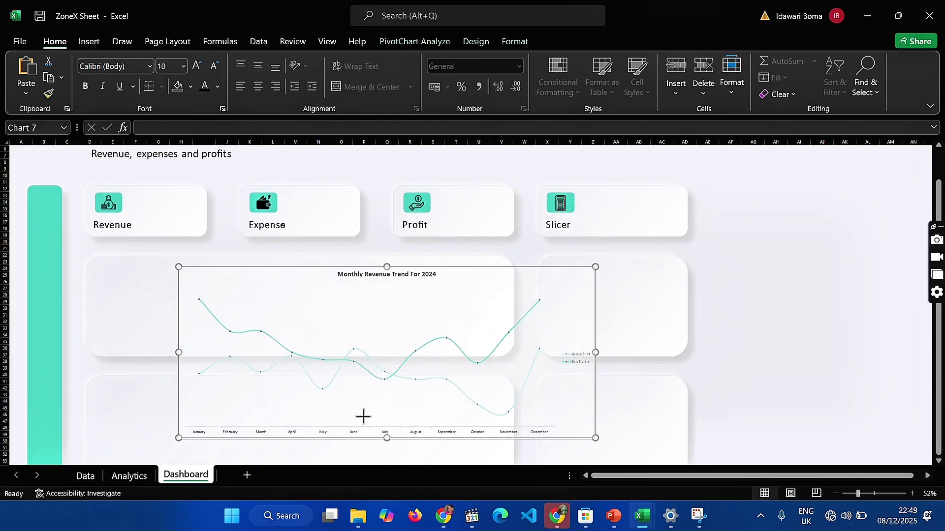
left_click_drag(362, 417, 310, 348)
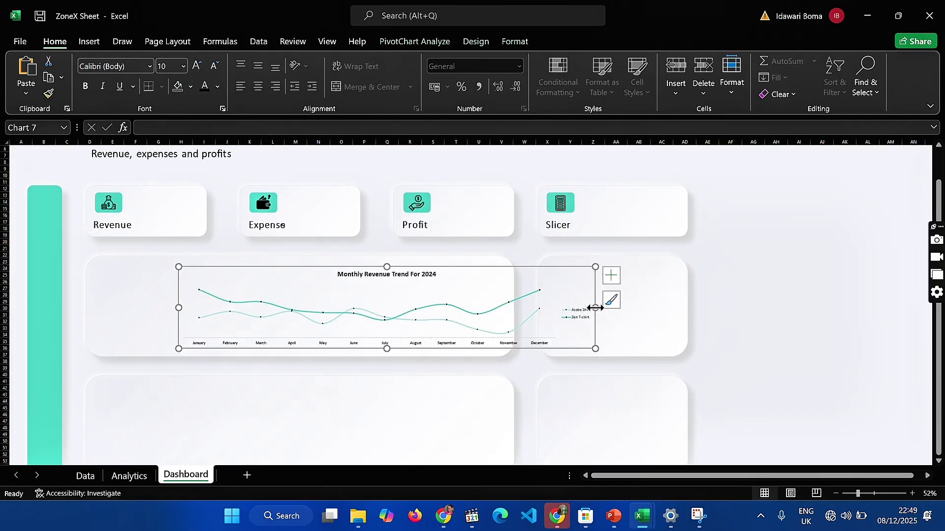
left_click_drag(595, 308, 504, 307)
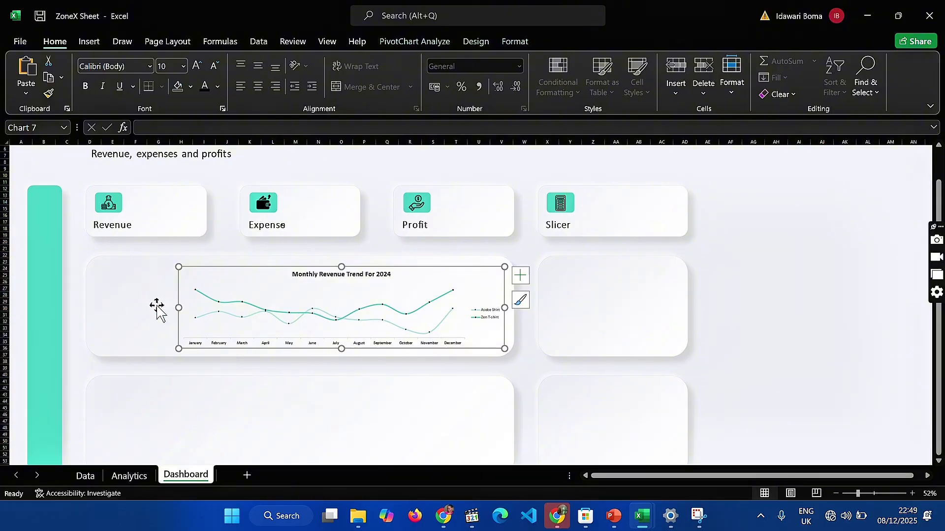
left_click_drag(177, 308, 87, 297)
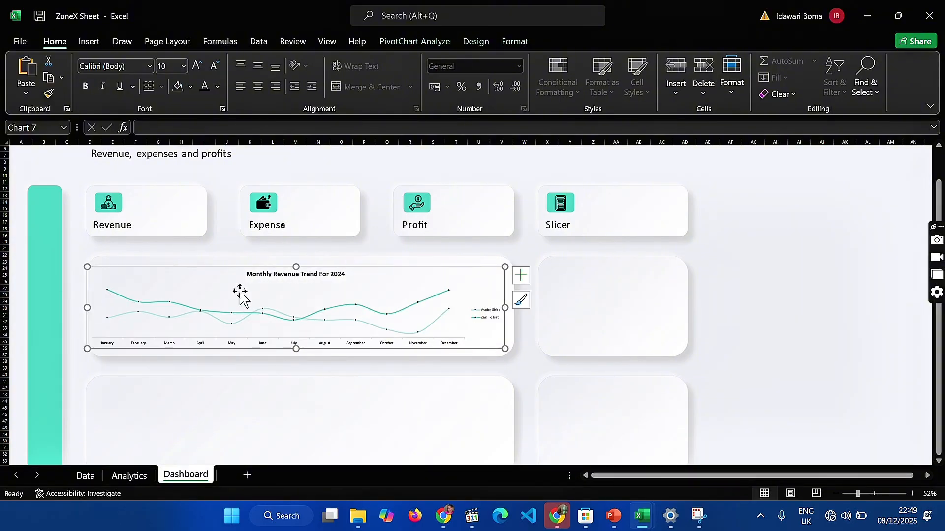
left_click_drag(296, 266, 299, 256)
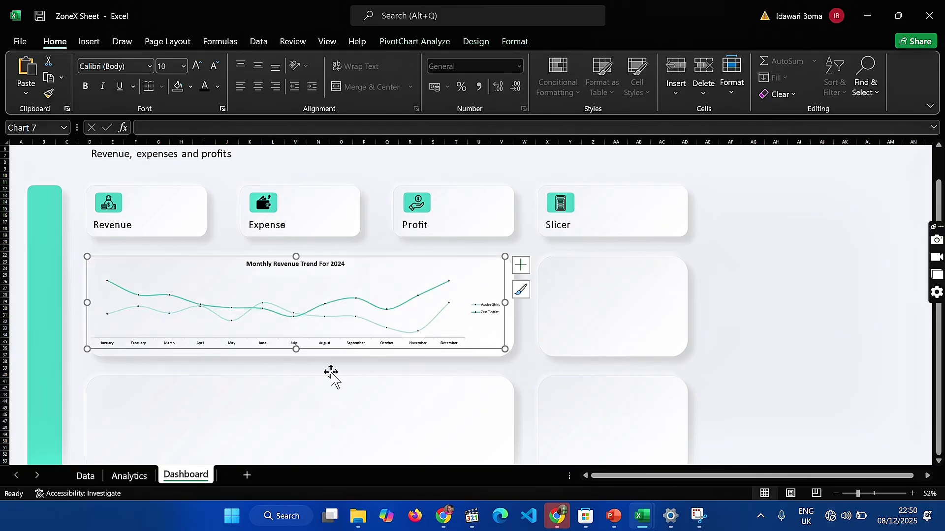
left_click_drag(295, 350, 297, 356)
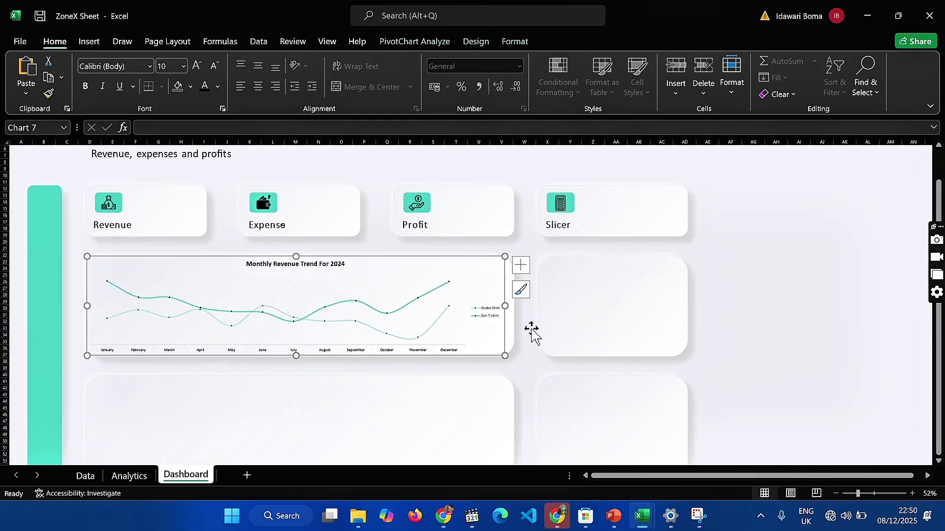
left_click_drag(505, 308, 511, 309)
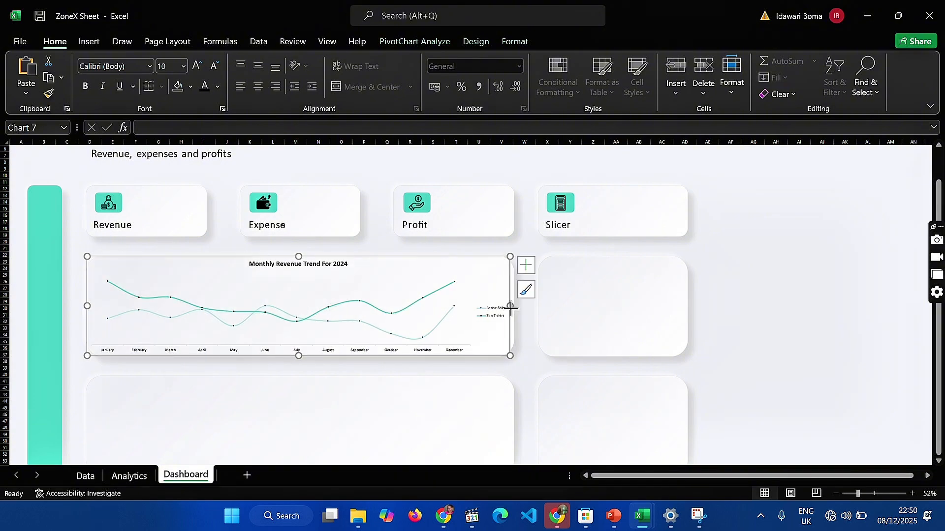
left_click(775, 367)
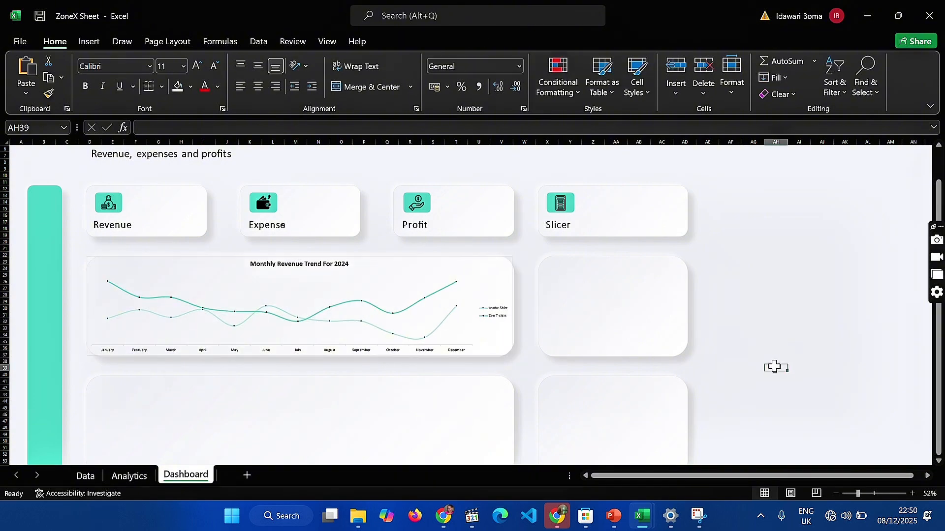
Cut the Profit Trend For The Year 2024 chart from the Analytics sheet and paste it onto the Dashboard sheet
left_click(143, 476)
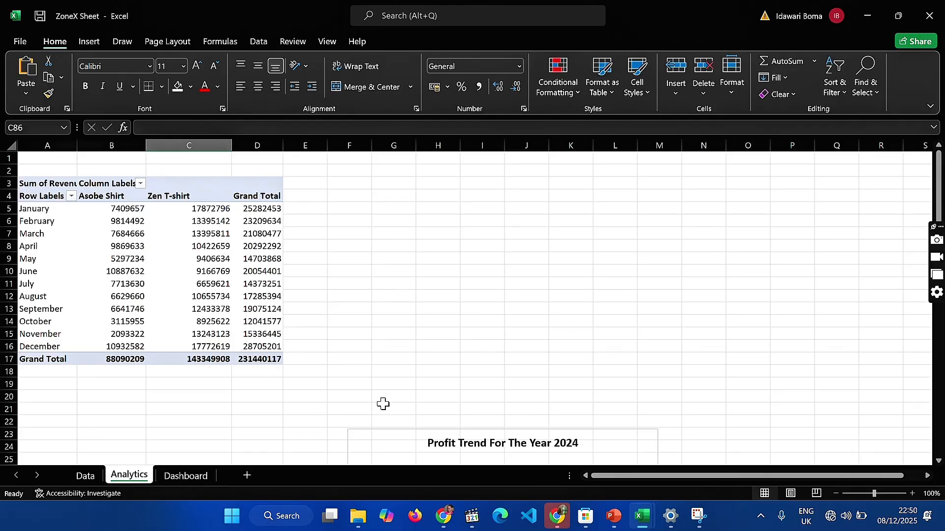
scroll(383, 404, "down", 2)
left_click(426, 395)
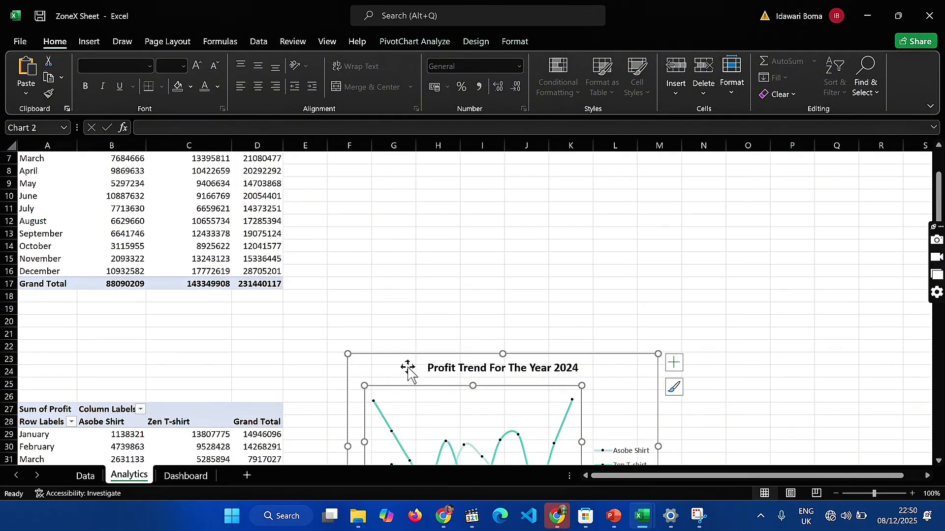
key("Delete")
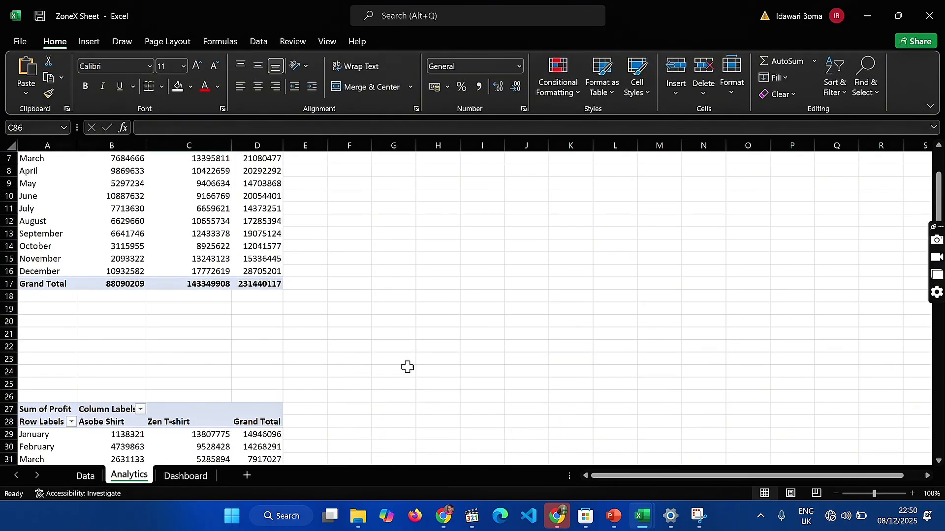
left_click(188, 477)
left_click(190, 395)
key("ctrl+v")
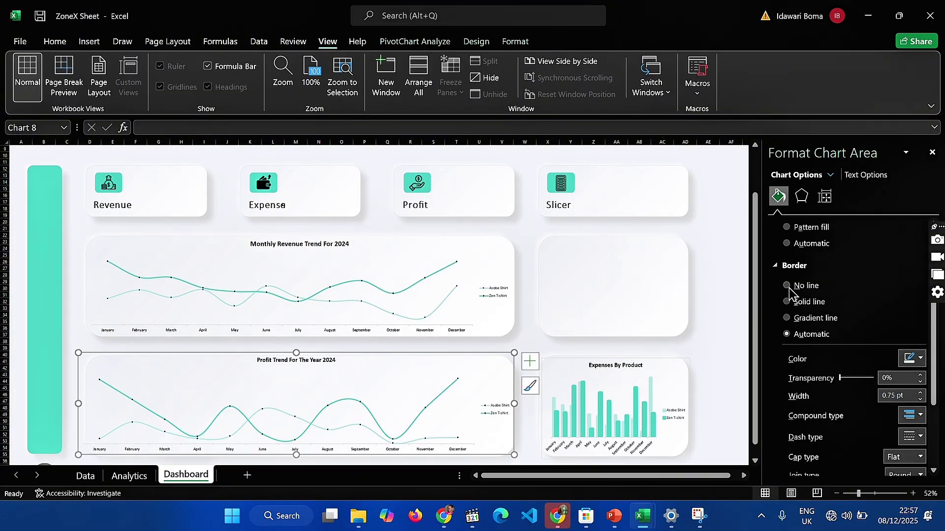
Remove the border lines from the Profit Trend For The Year 2024 and Expenses By Product charts
left_click(786, 286)
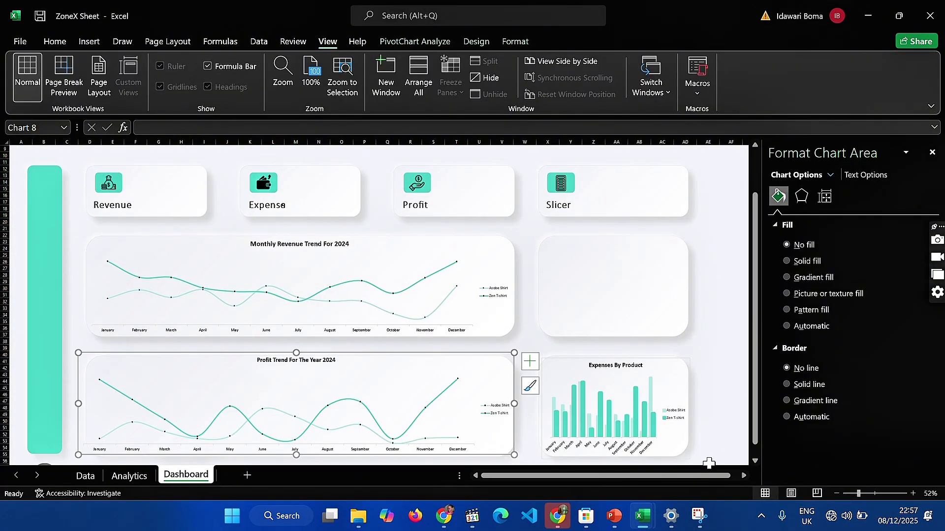
left_click(680, 400)
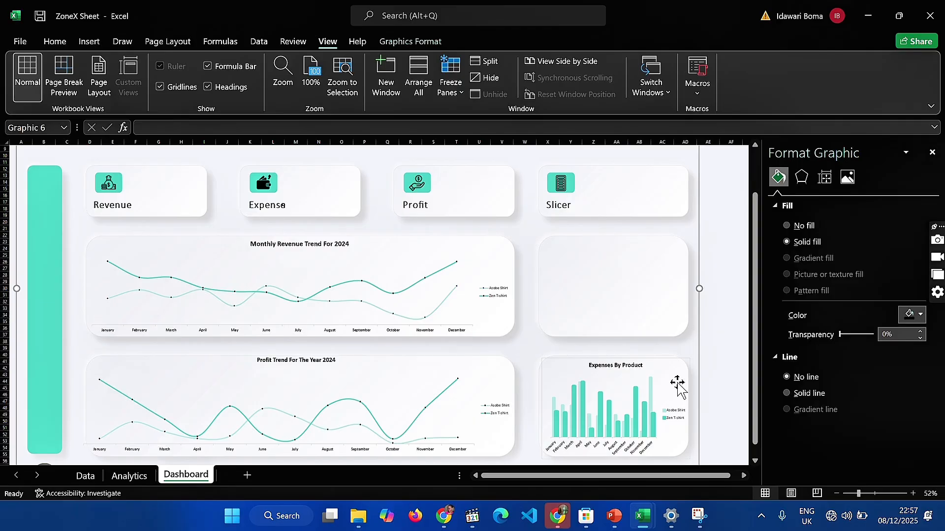
left_click(569, 449)
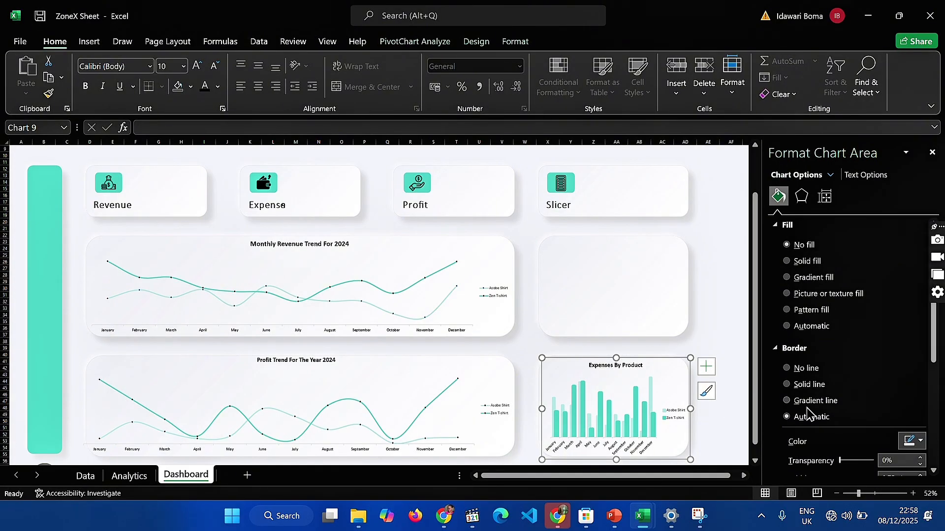
left_click(785, 370)
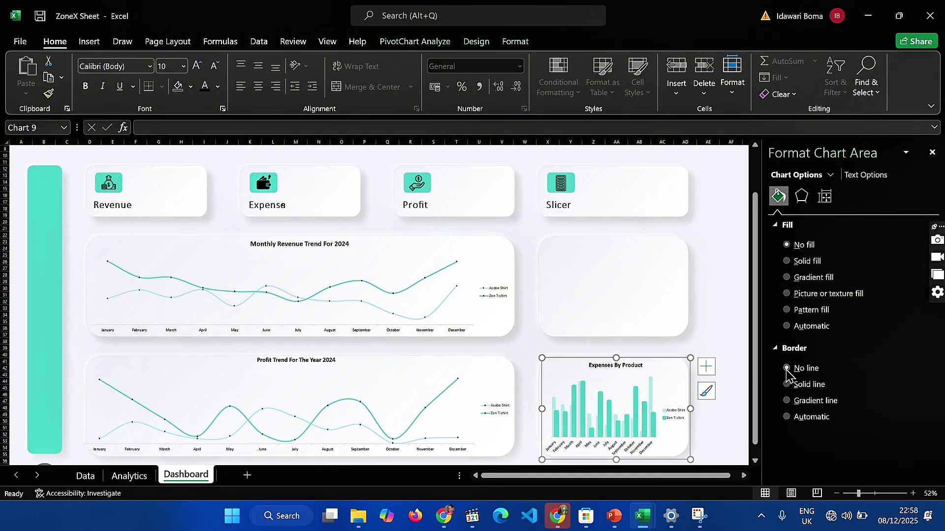
left_click(737, 344)
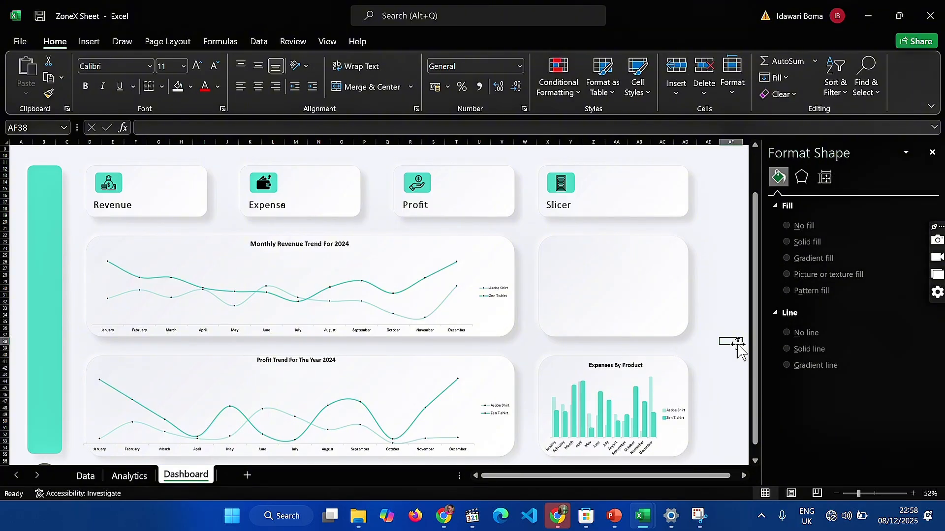
Copy the Revenue By Category pie chart from the Analytics sheet and paste it onto the Dashboard sheet
left_click(128, 479)
scroll(250, 356, "down", 5)
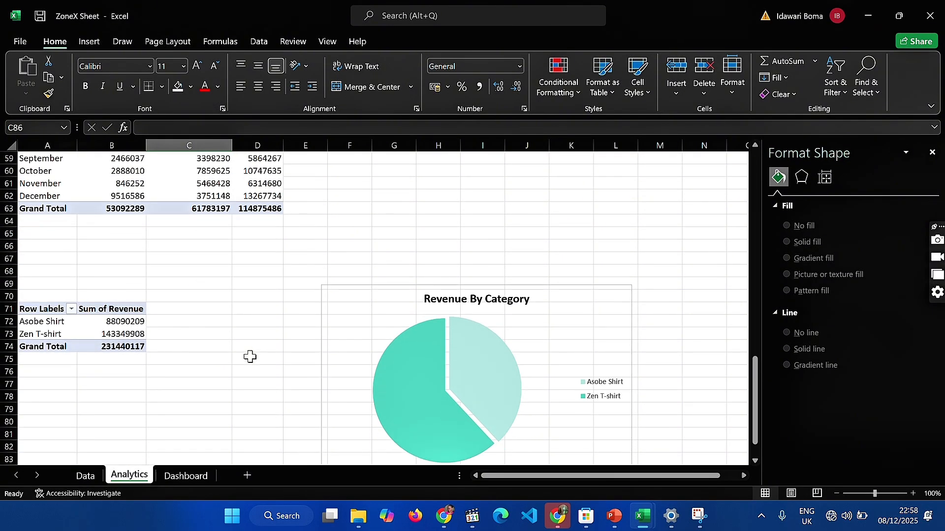
left_click(543, 351)
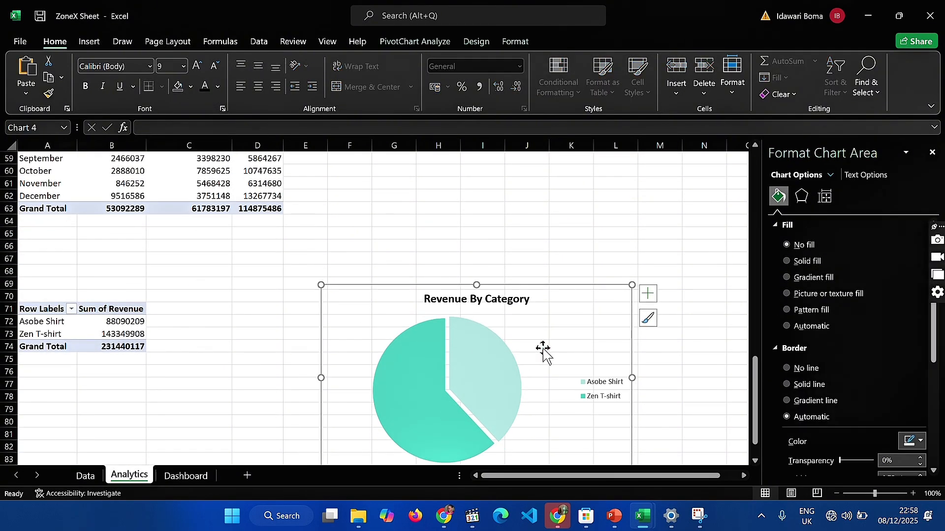
left_click(190, 479)
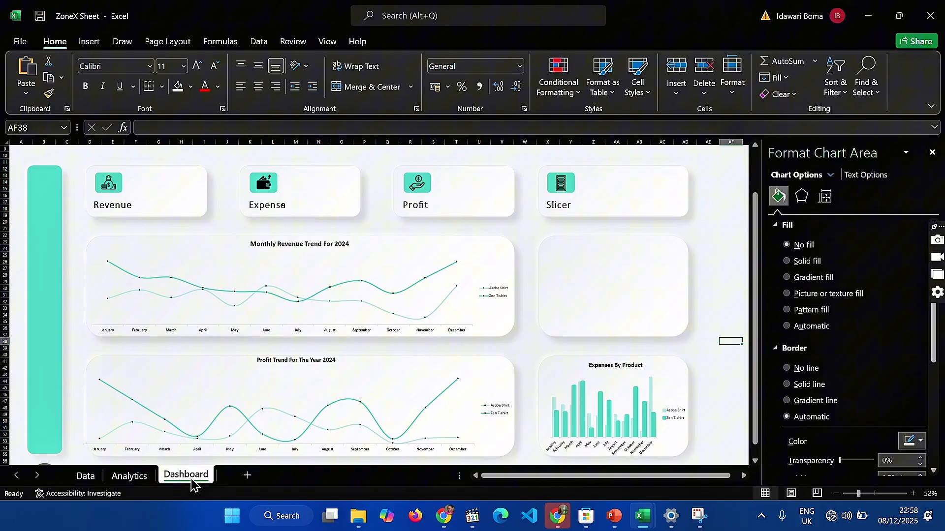
left_click(583, 305)
key("ctrl+v")
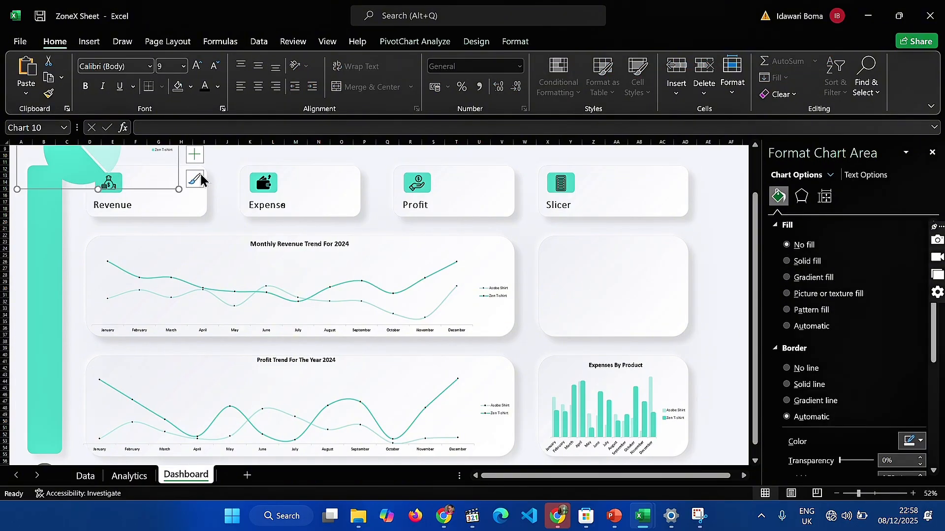
Move and resize the Revenue By Category chart to fit the empty card below the Slicer card
left_click_drag(180, 189, 600, 315)
scroll(350, 291, "up", 3)
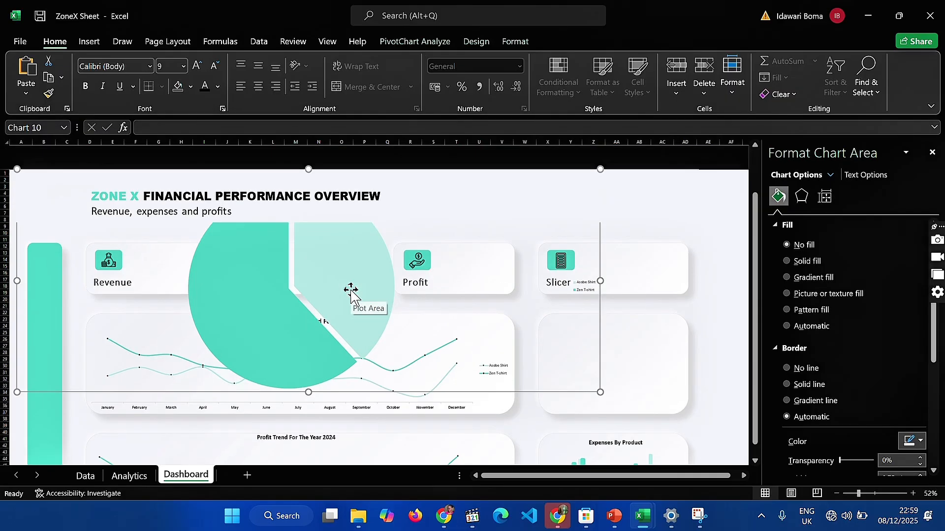
left_click_drag(17, 148, 25, 152)
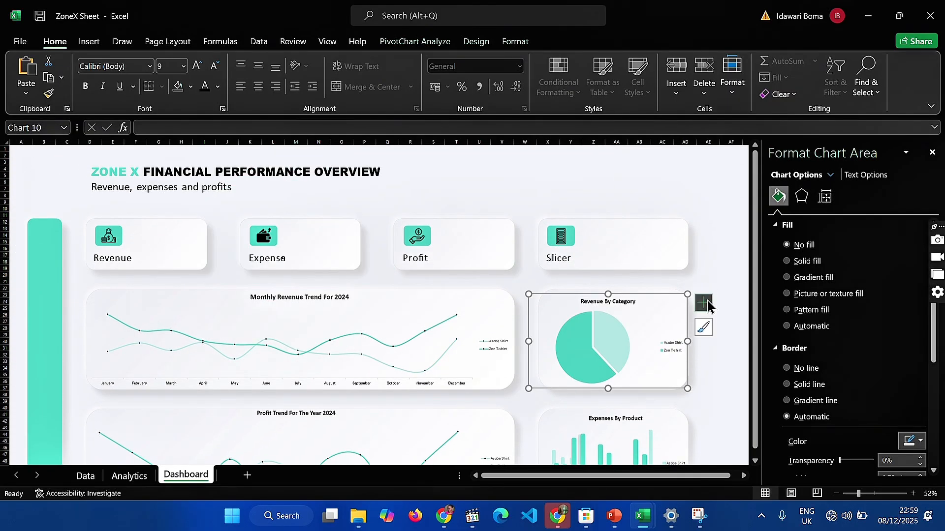
Add data labels to the Revenue By Category pie chart as data callouts positioned at Outside End
left_click(707, 307)
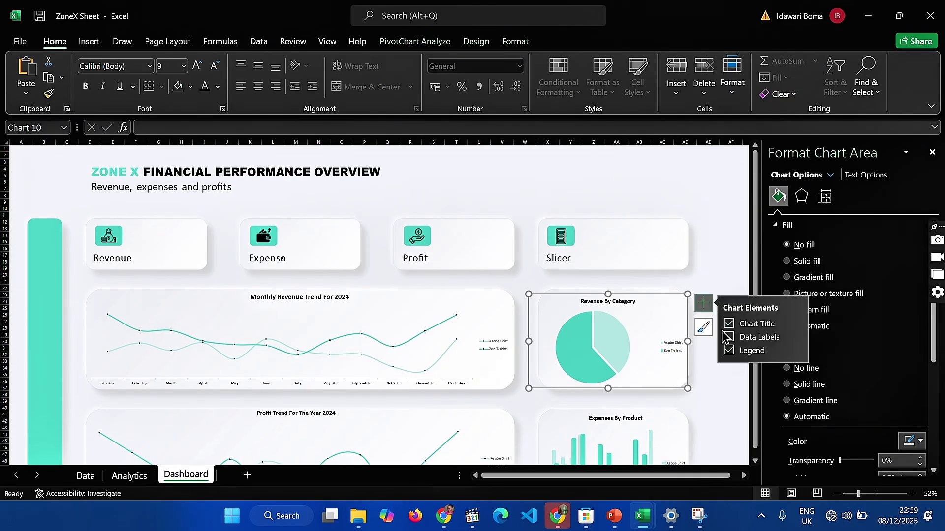
left_click(730, 340)
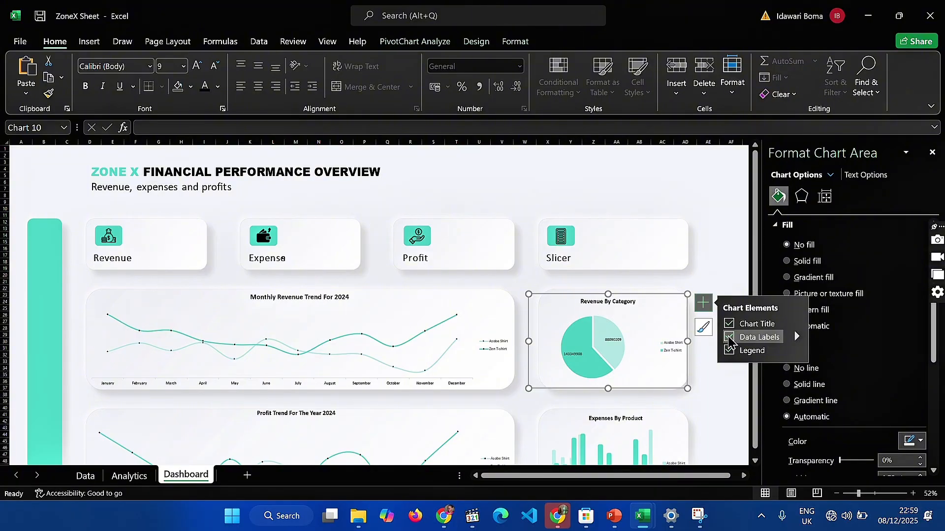
left_click(796, 336)
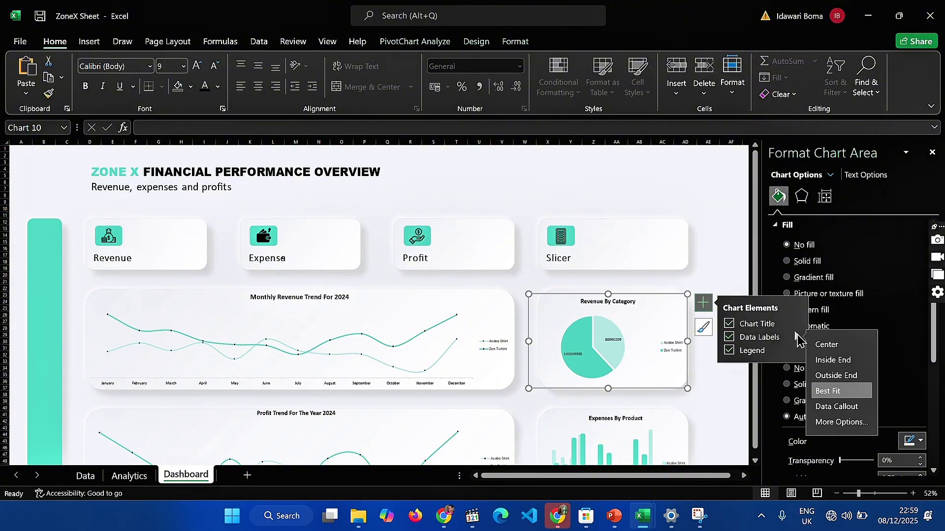
left_click(830, 410)
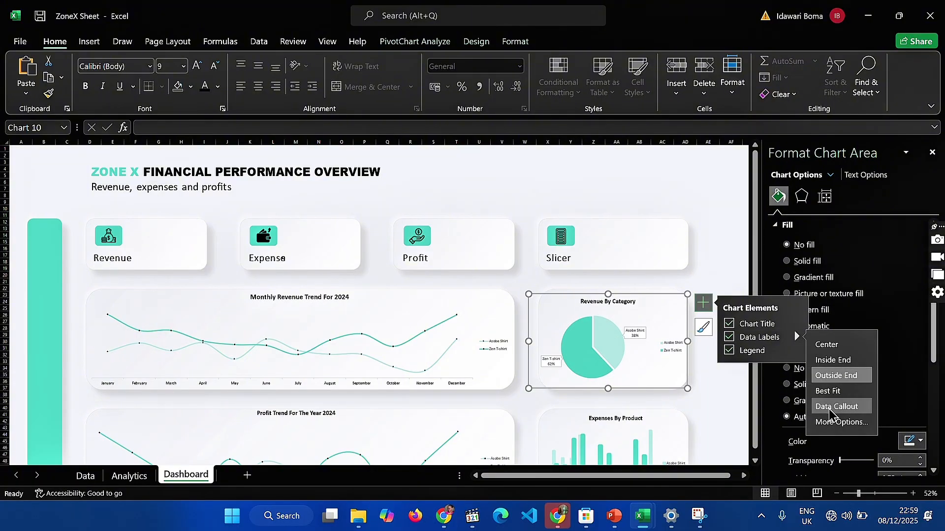
left_click(840, 360)
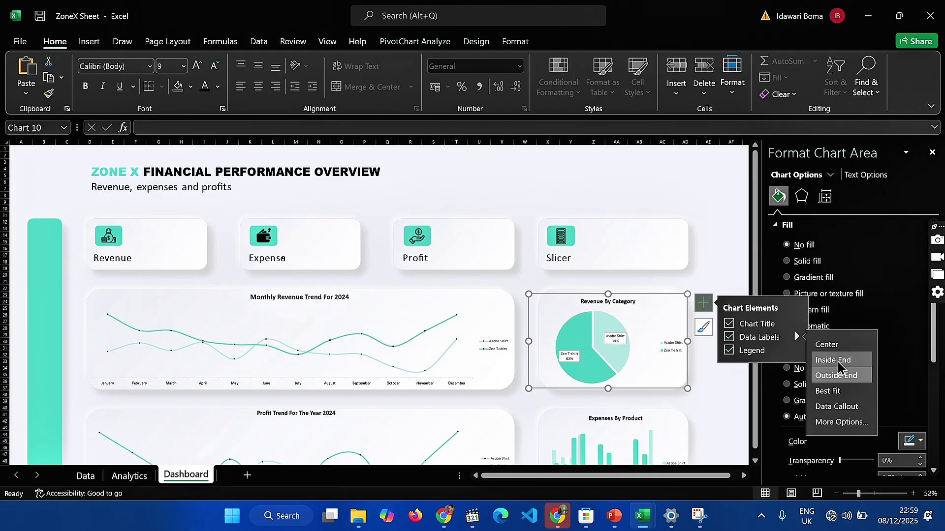
left_click(836, 376)
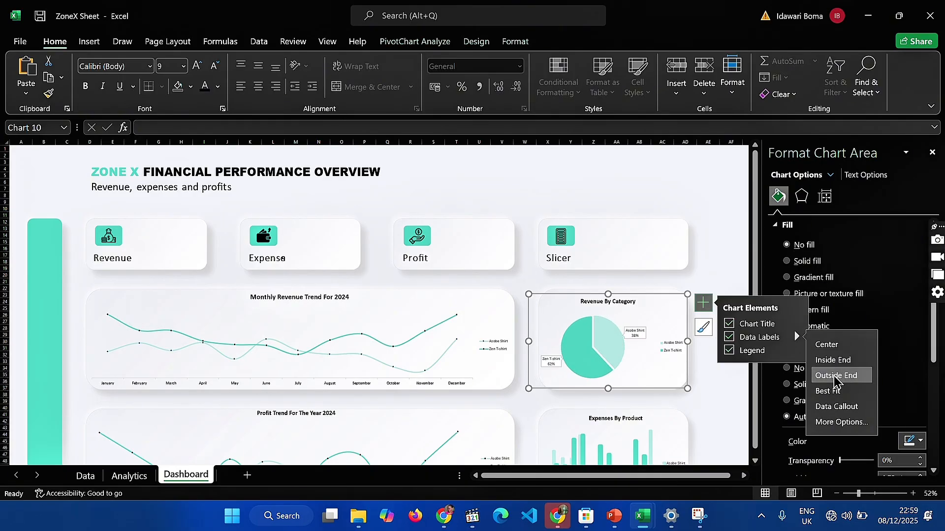
Set the fill colour of the pie chart's data callouts to the custom hex value #EDEEF3
left_click(841, 422)
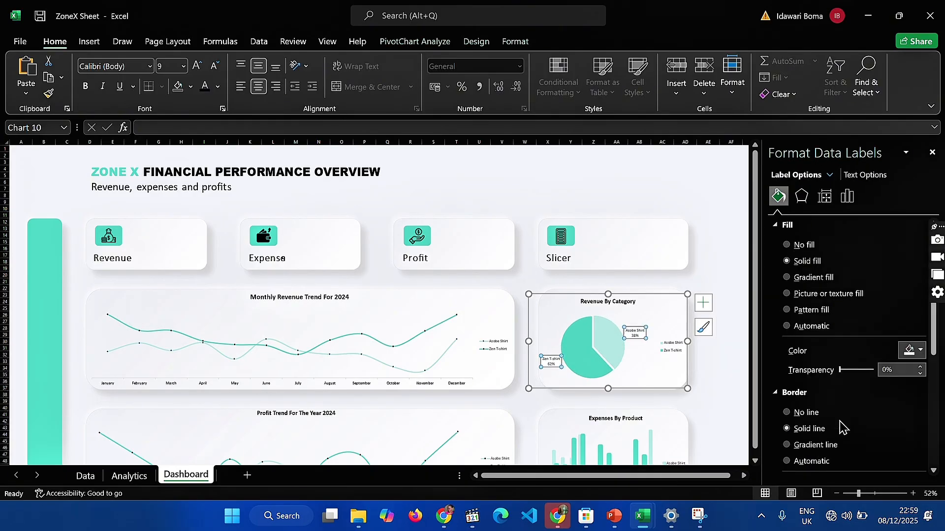
left_click(801, 196)
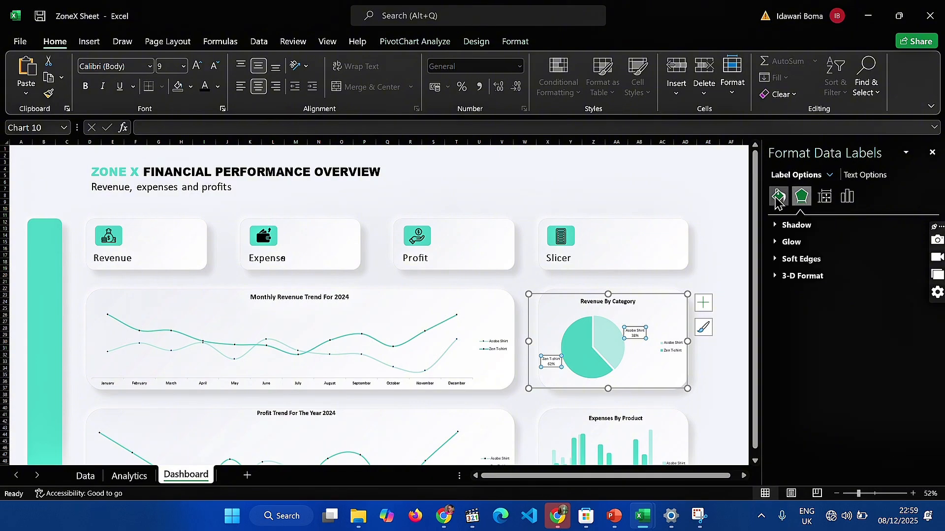
left_click(778, 196)
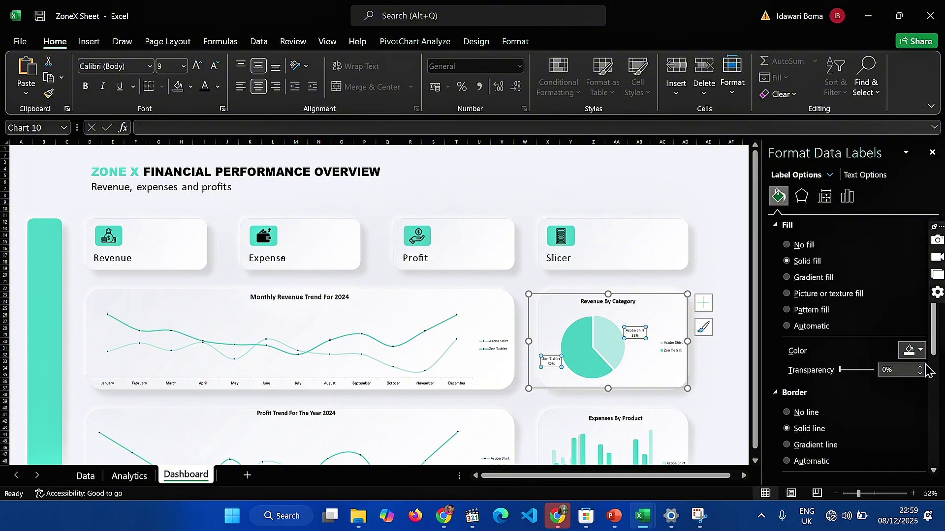
left_click(919, 351)
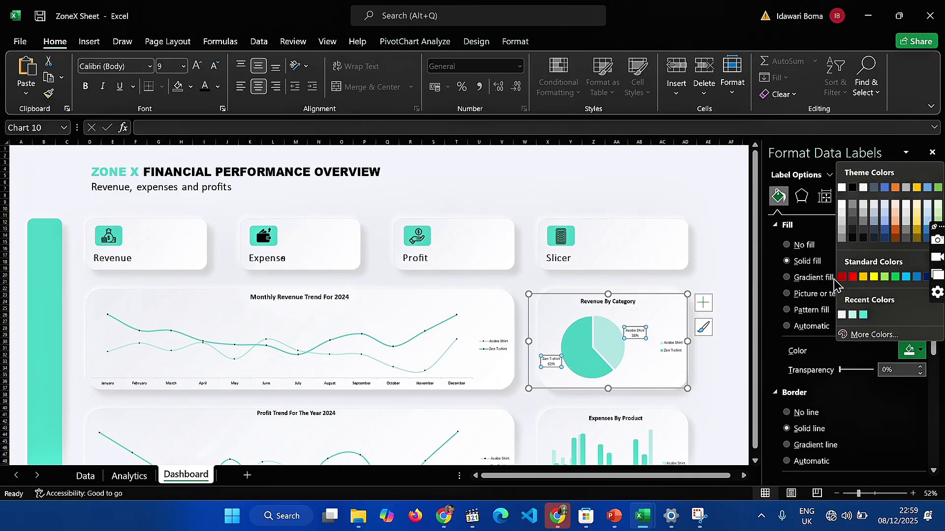
left_click(861, 335)
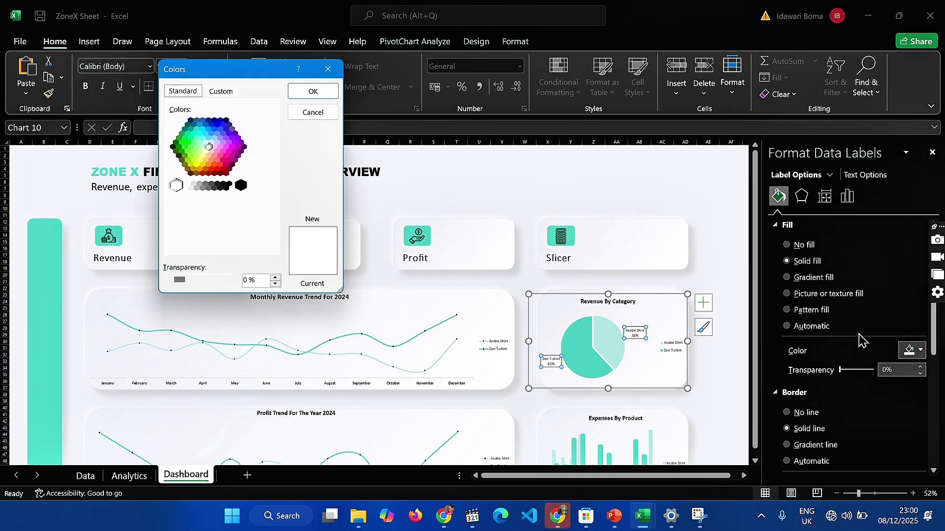
left_click(219, 92)
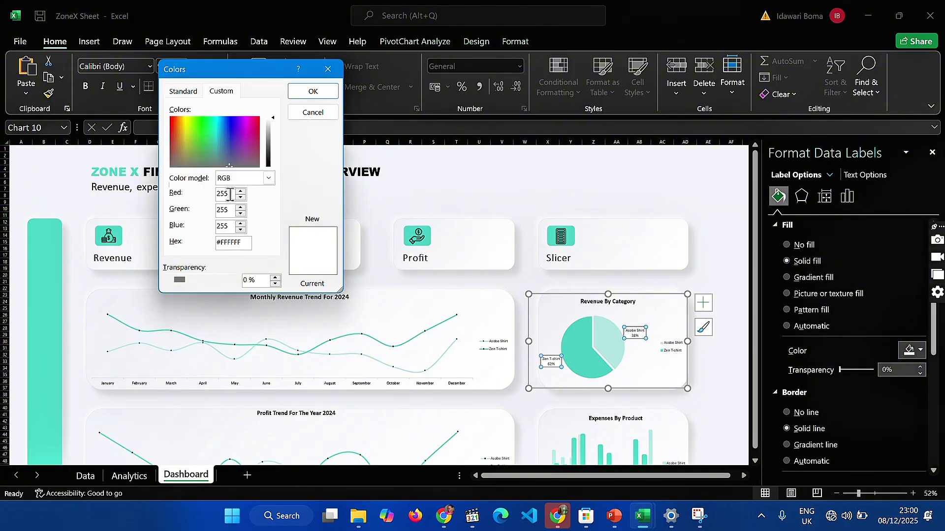
left_click_drag(242, 240, 202, 247)
key("BackSpace")
type("#EDEEF3")
left_click(313, 91)
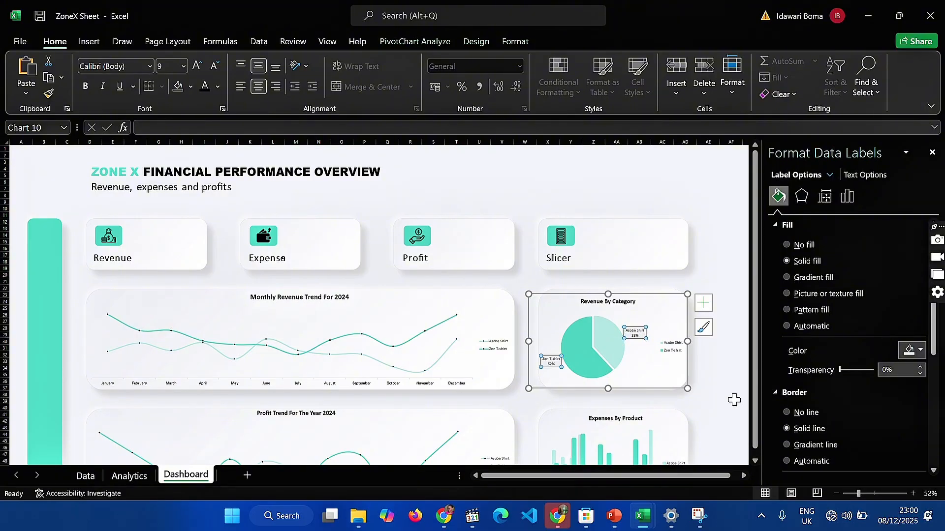
Place the legend of the Monthly Revenue Trend For 2024 chart at the top
scroll(492, 305, "down", 4)
left_click(471, 272)
left_click(506, 225)
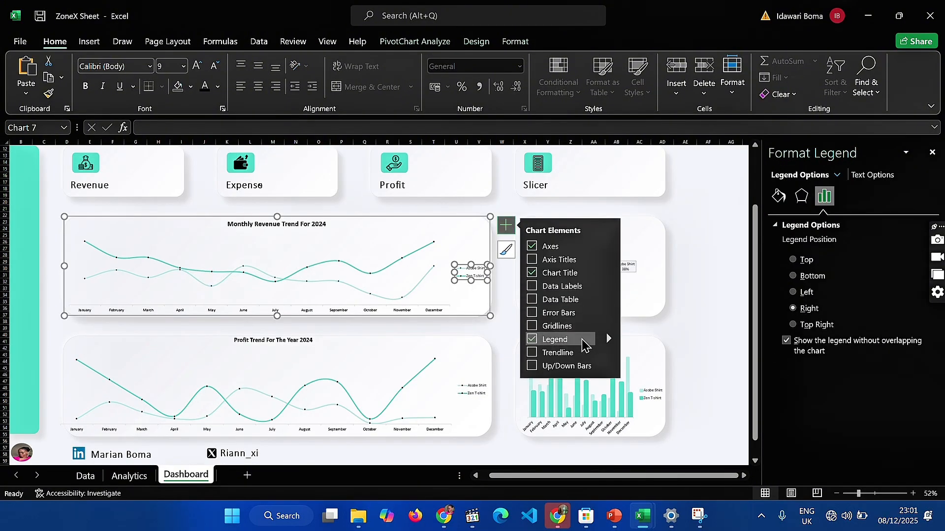
left_click(609, 339)
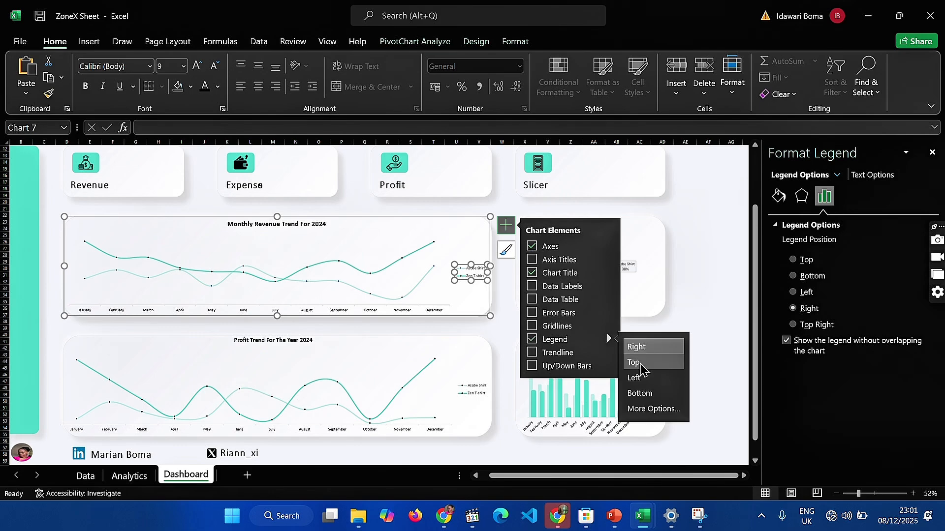
Place the legend of the Profit Trend For The Year 2024 chart at the top
left_click(473, 391)
left_click(507, 341)
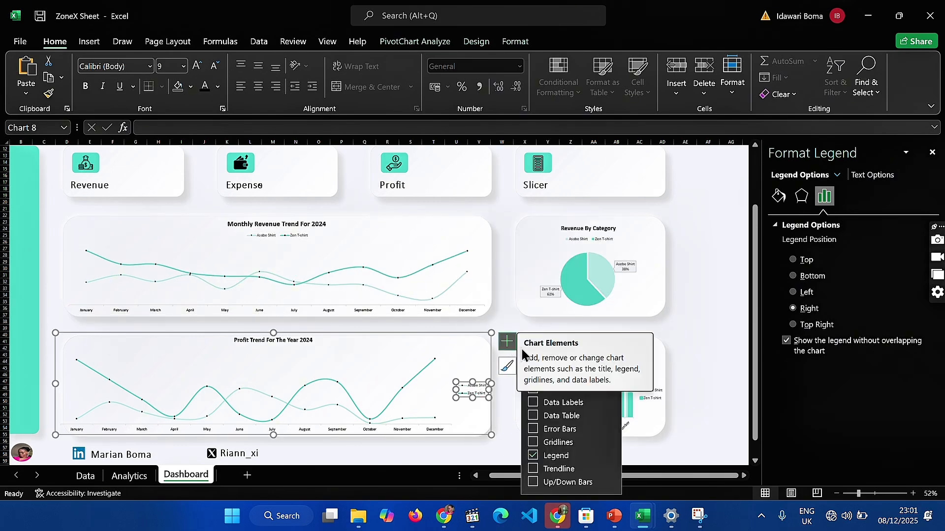
left_click(610, 455)
left_click(635, 441)
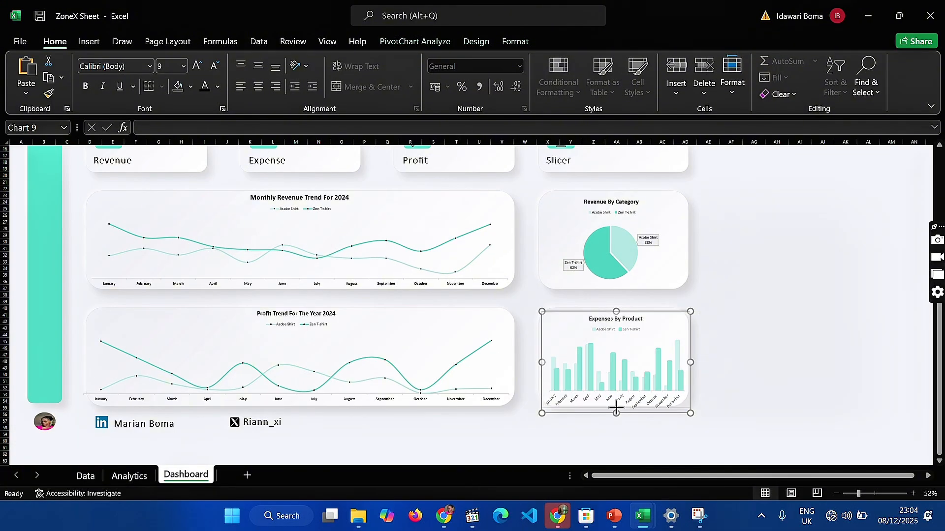
Reduce the height of the Expenses By Product chart so its lower edge fits inside its card
left_click_drag(617, 404, 618, 406)
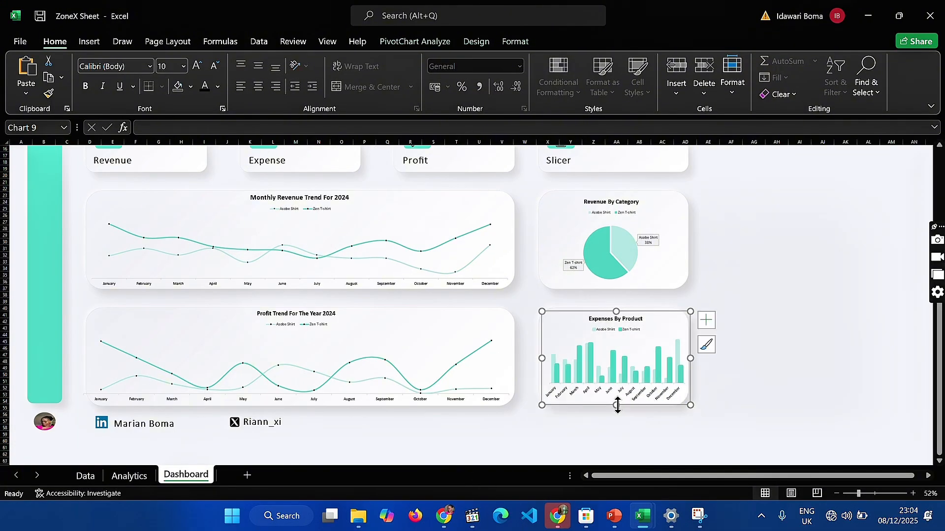
left_click(634, 424)
scroll(777, 373, "up", 2)
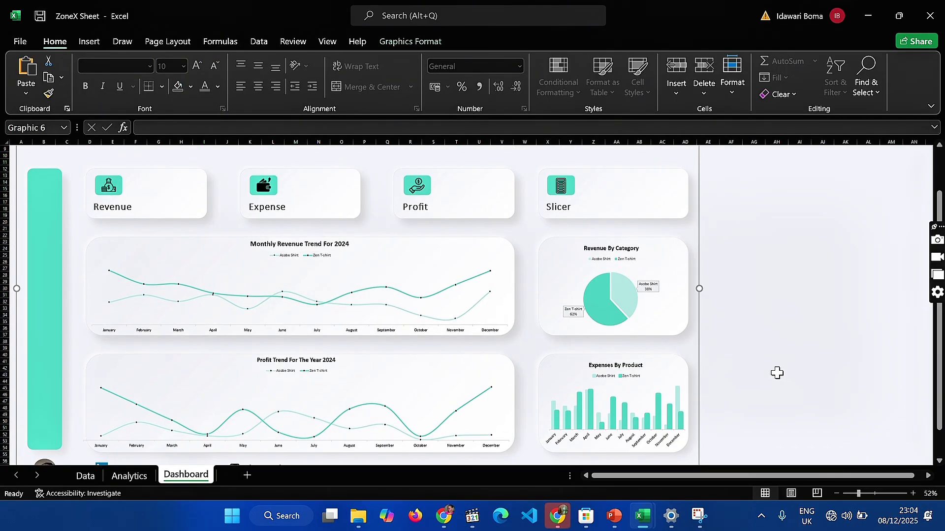
left_click(724, 306)
scroll(725, 306, "up", 3)
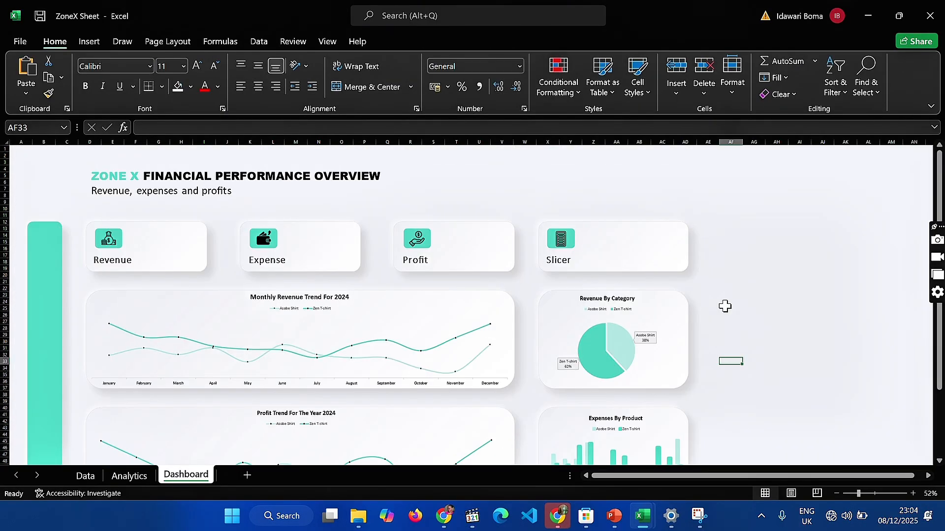
scroll(724, 306, "down", 7)
scroll(725, 306, "up", 3)
scroll(725, 306, "up", 4)
On the Analytics sheet, enter a formula in C22 that references the revenue PivotTable's overall grand total in D17
key("ctrl+Page_Up")
left_click(240, 432)
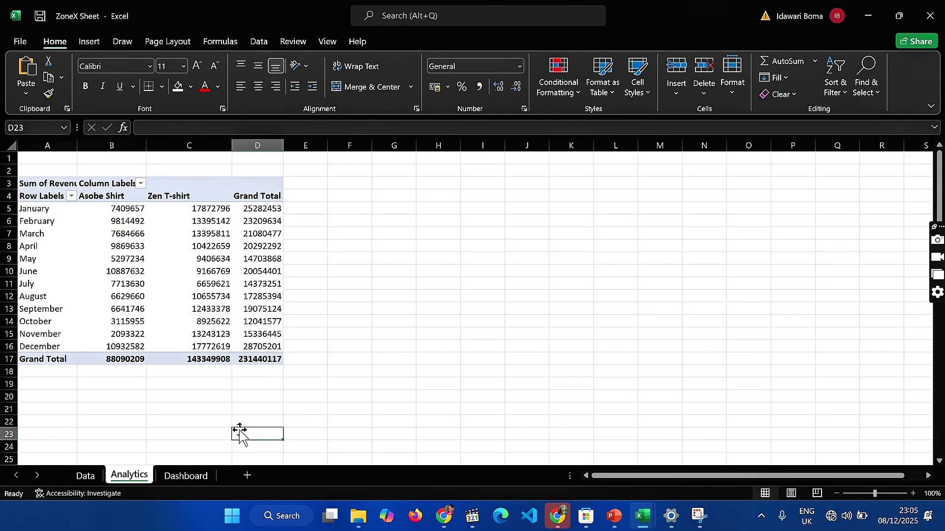
left_click(217, 425)
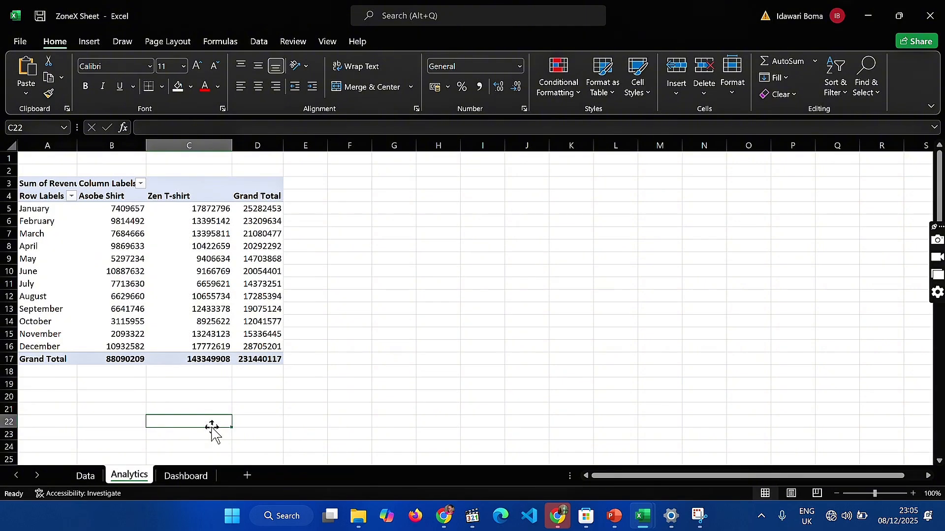
type("=")
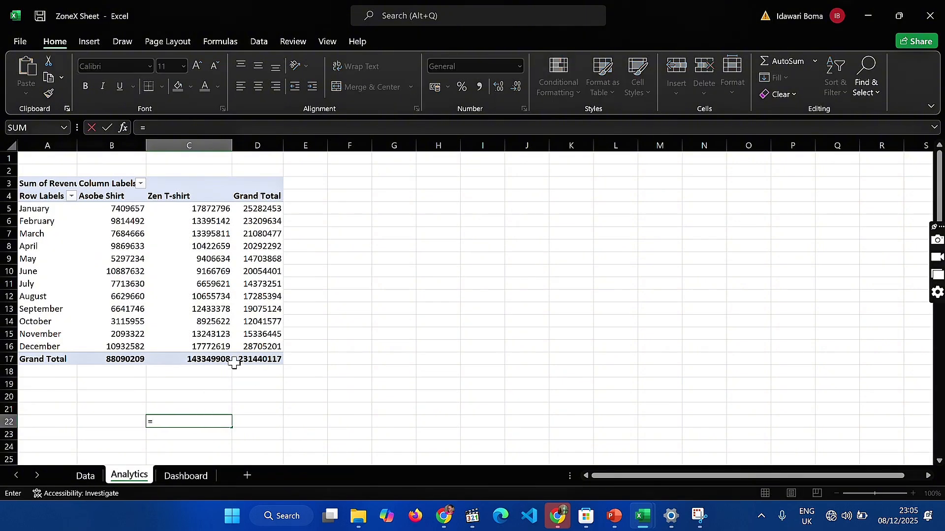
left_click(258, 358)
key("Return")
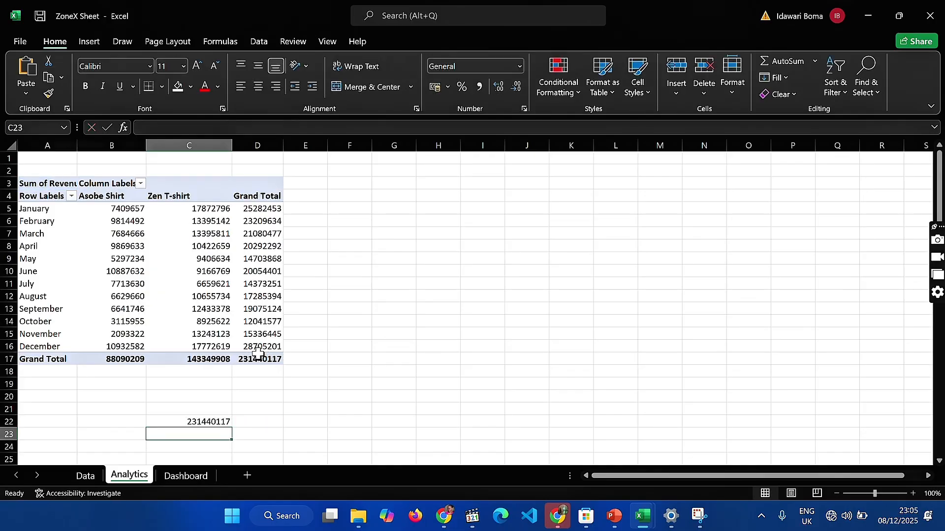
left_click(195, 422)
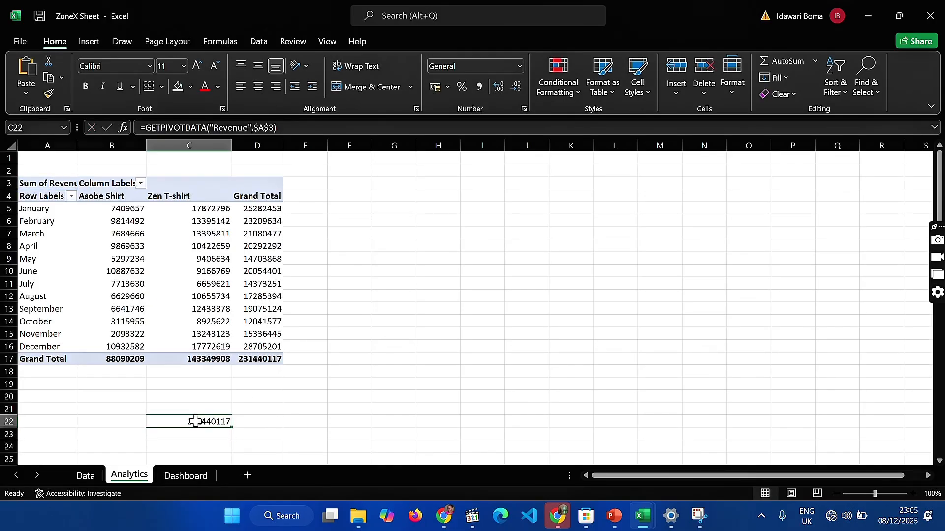
Format columns B to D of the Analytics sheet as Number without decimal places
mouse_move(131, 204)
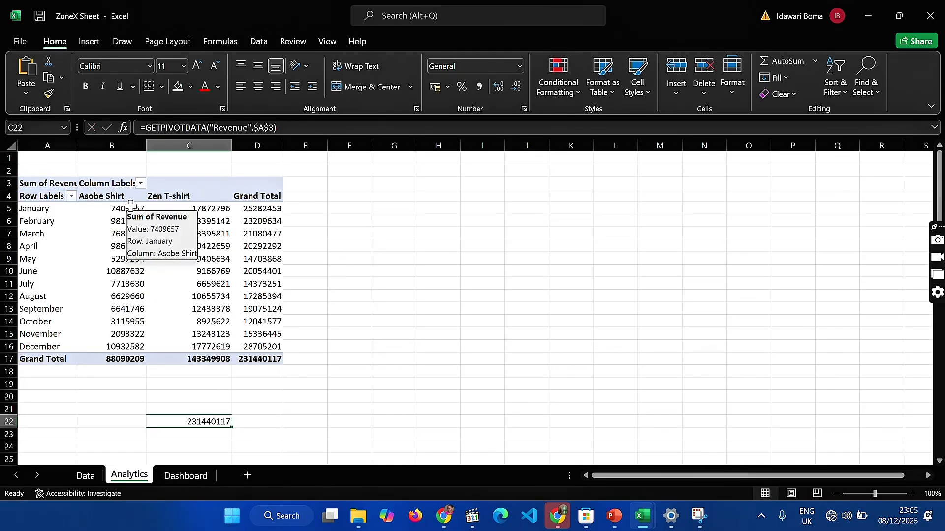
left_click_drag(113, 146, 249, 148)
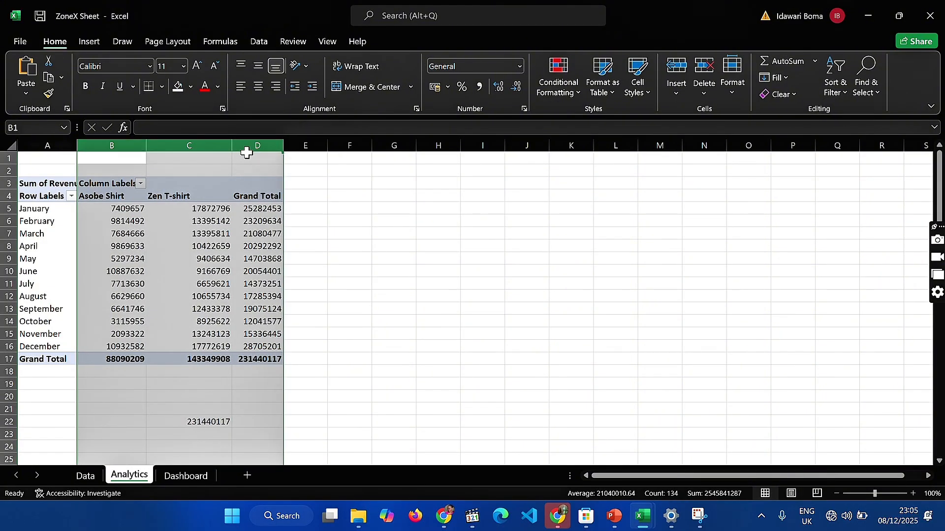
left_click(520, 69)
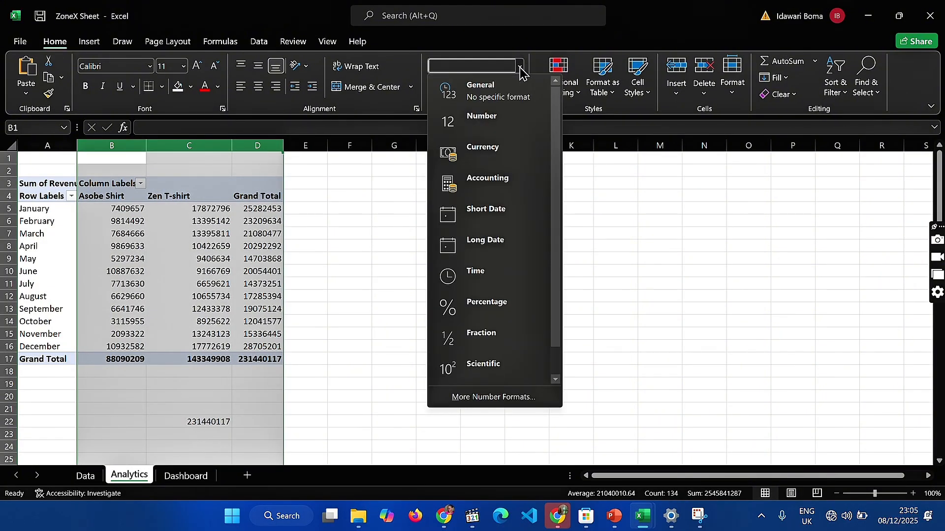
left_click(494, 123)
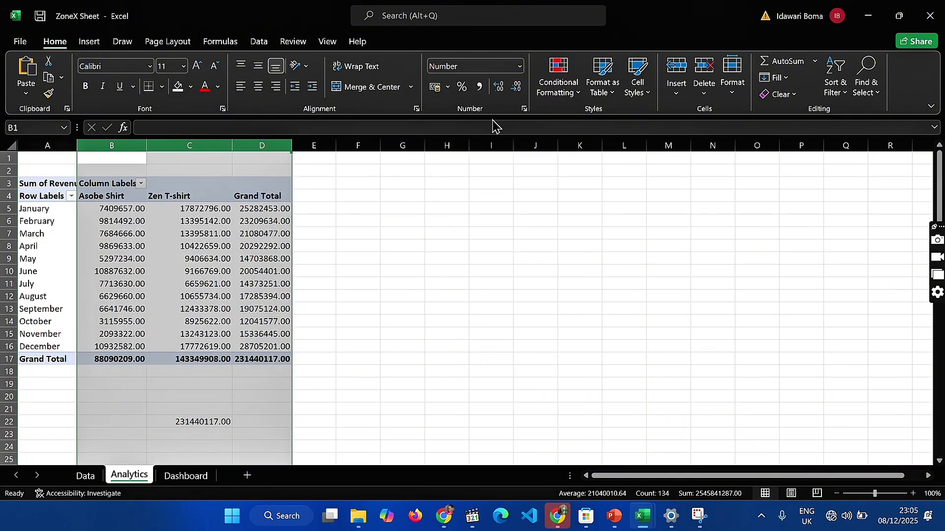
left_click(517, 88)
left_click(518, 87)
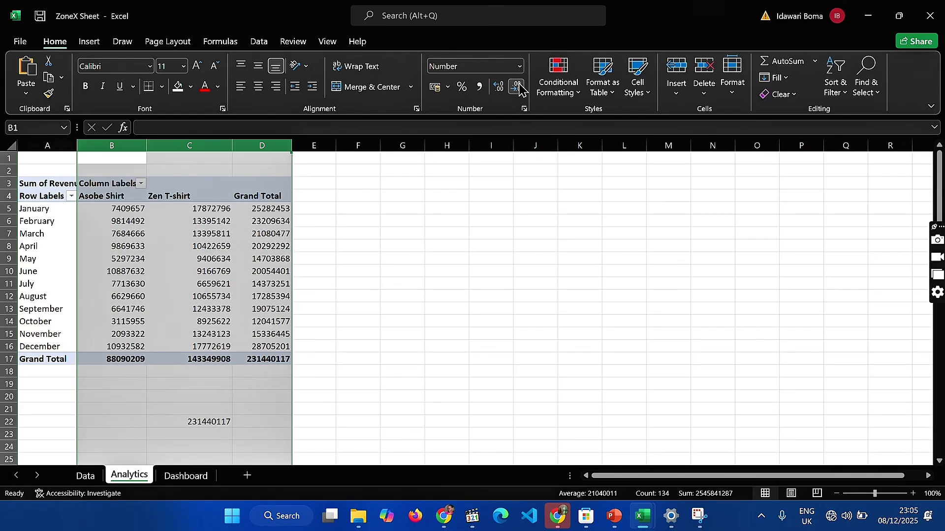
Format columns B to D as Currency with the $ English (Canada) symbol and no decimal places
left_click(520, 66)
left_click(498, 139)
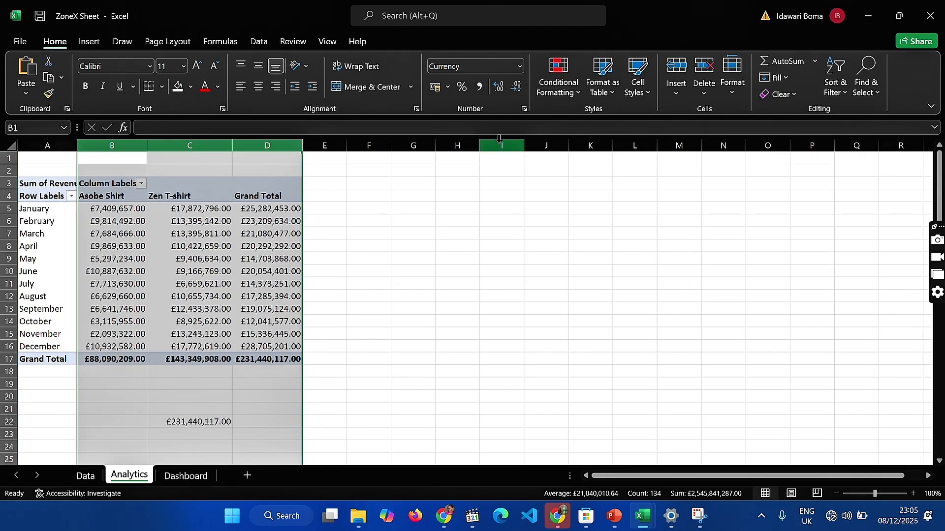
left_click(520, 66)
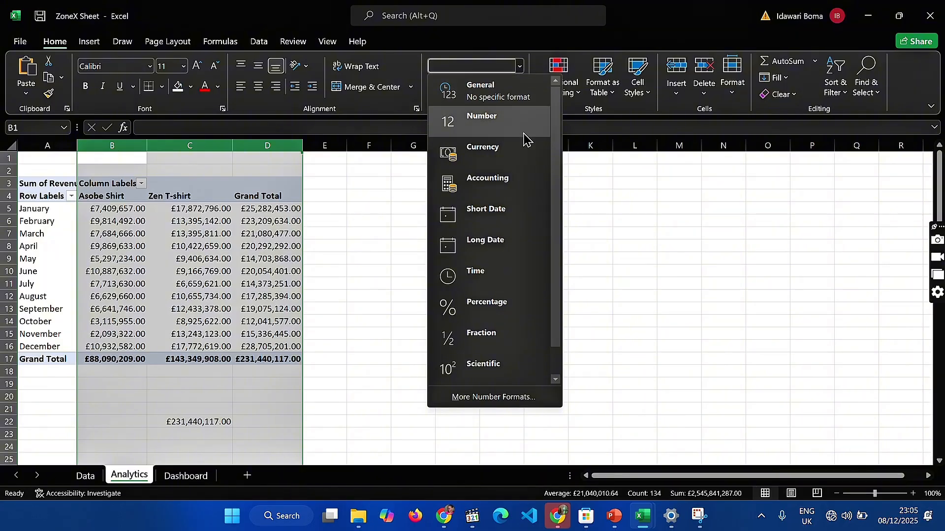
left_click(515, 401)
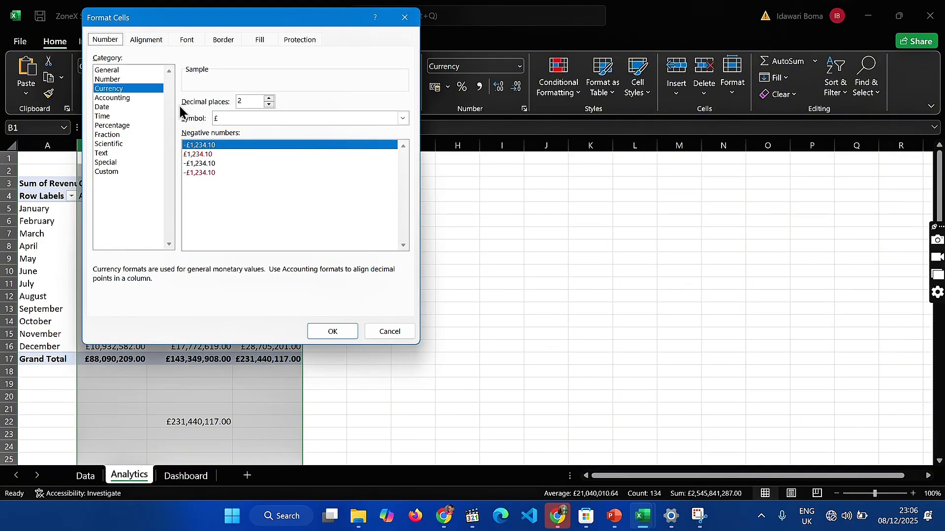
left_click(242, 119)
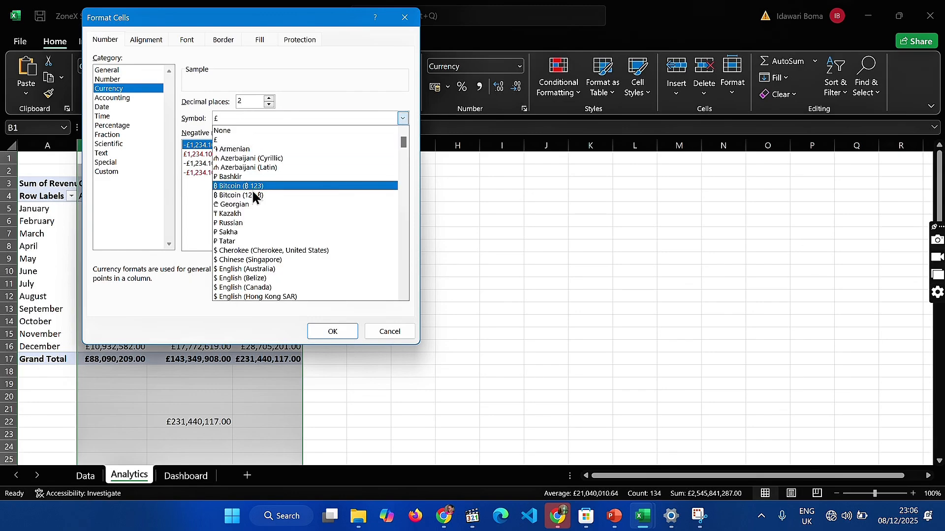
left_click(275, 288)
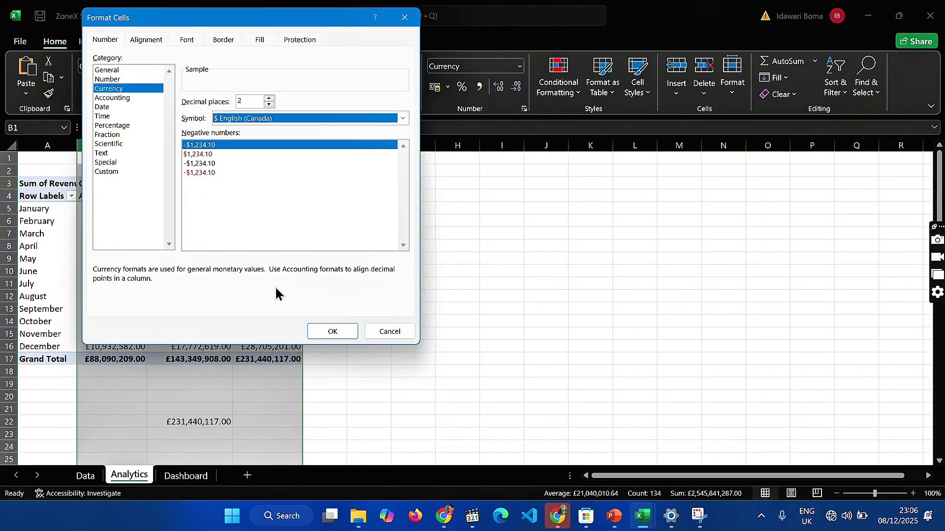
left_click(334, 331)
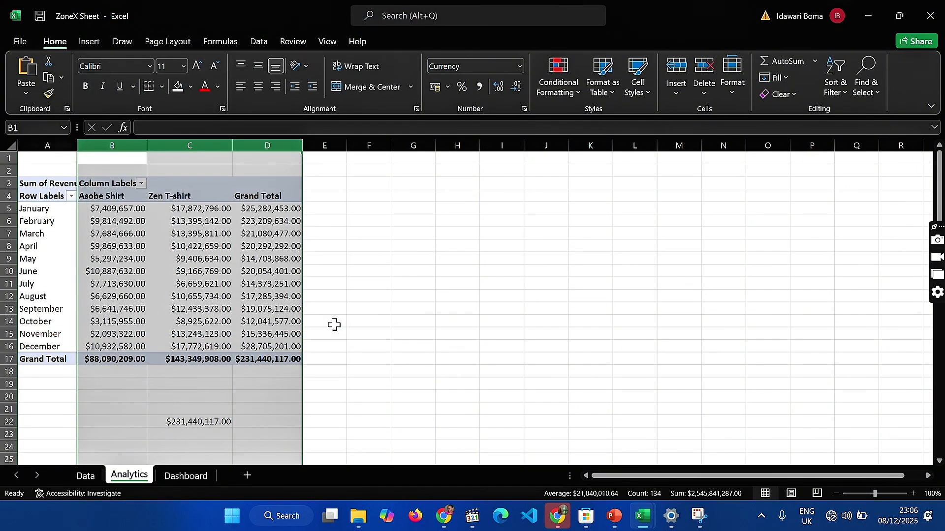
left_click(516, 87)
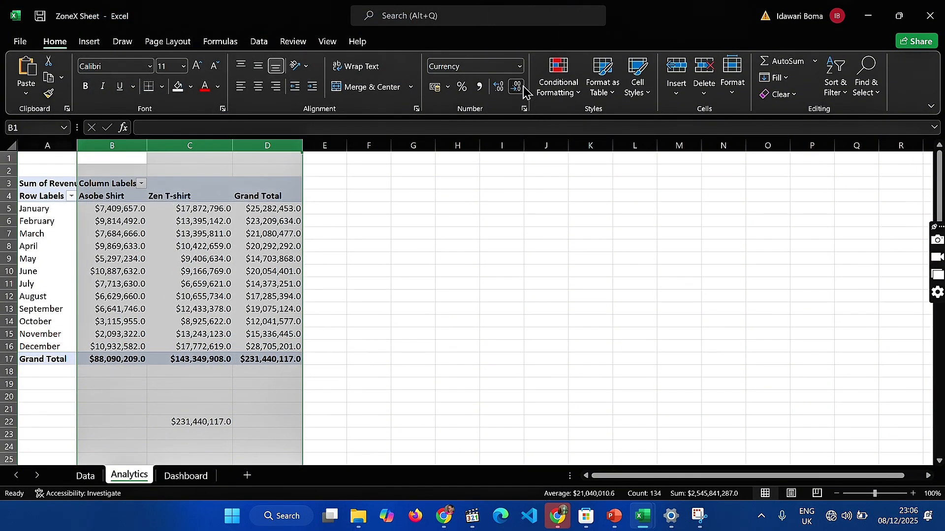
left_click(515, 87)
left_click(430, 184)
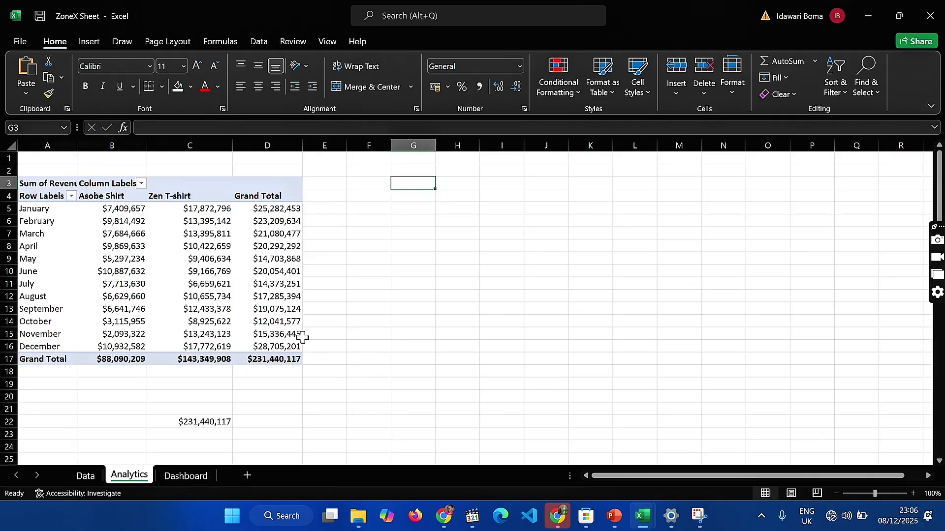
left_click(190, 421)
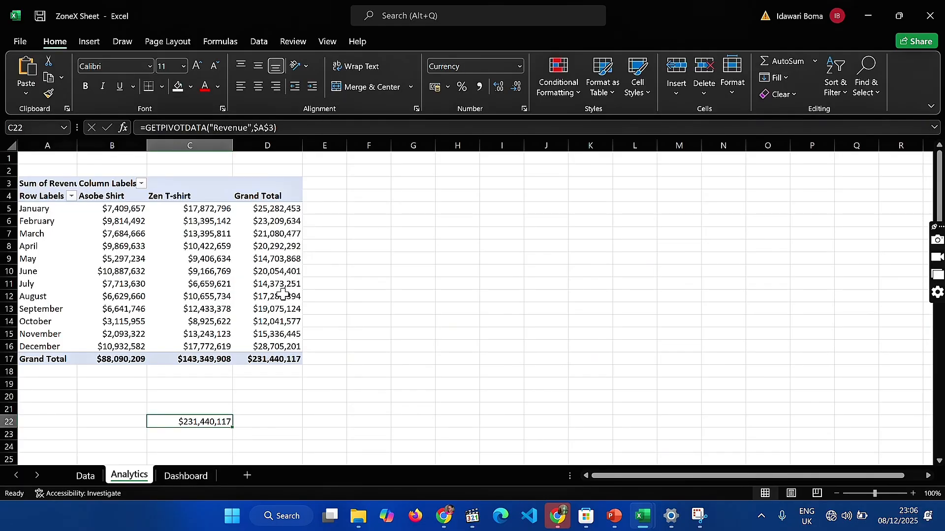
mouse_move(219, 266)
mouse_move(150, 343)
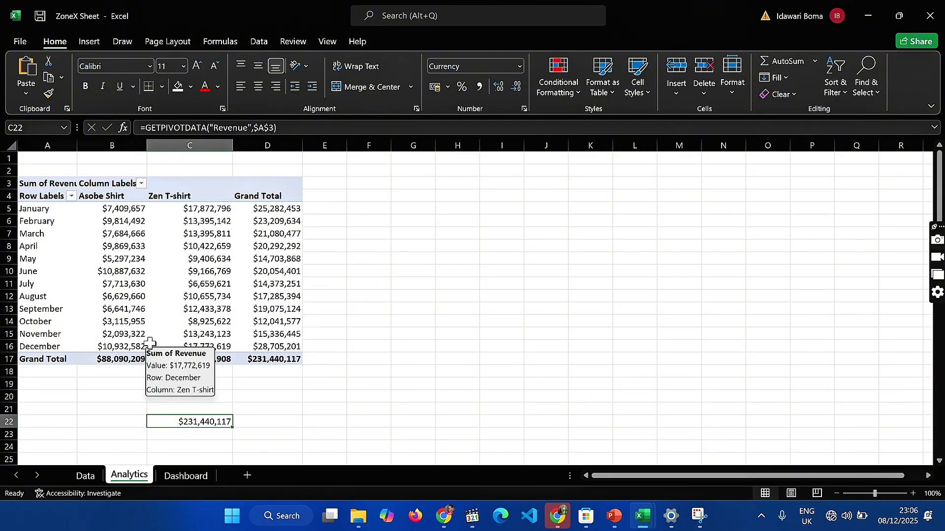
scroll(195, 340, "down", 1)
scroll(194, 340, "down", 1)
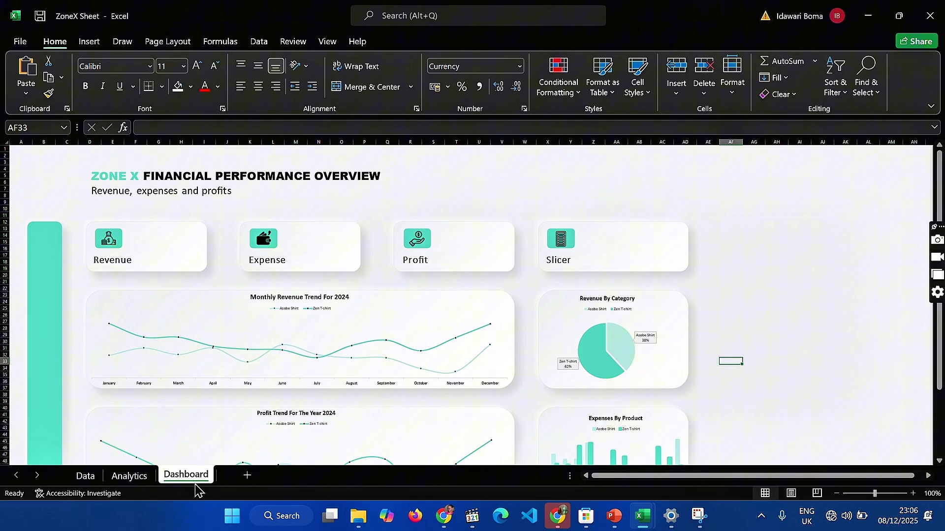
Insert a small text box on the Dashboard sheet in the empty area beside the Slicer card
left_click(196, 477)
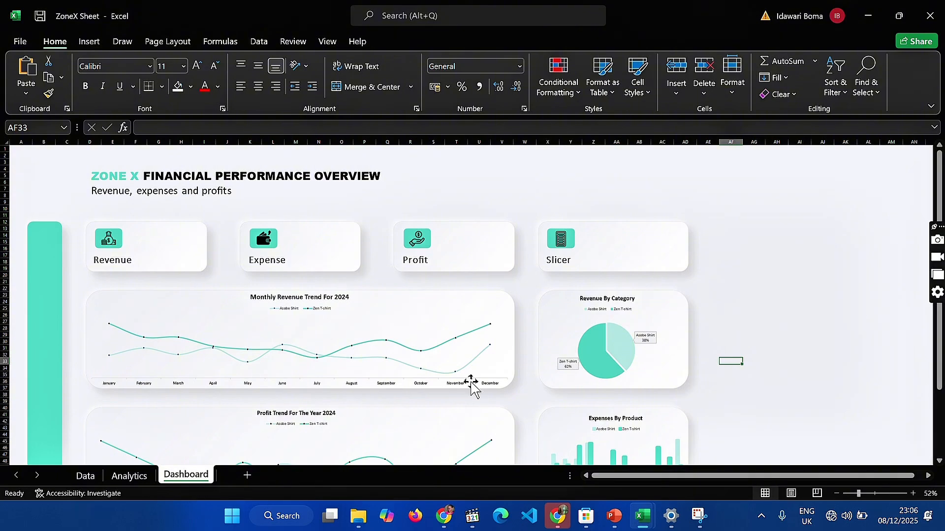
left_click(91, 41)
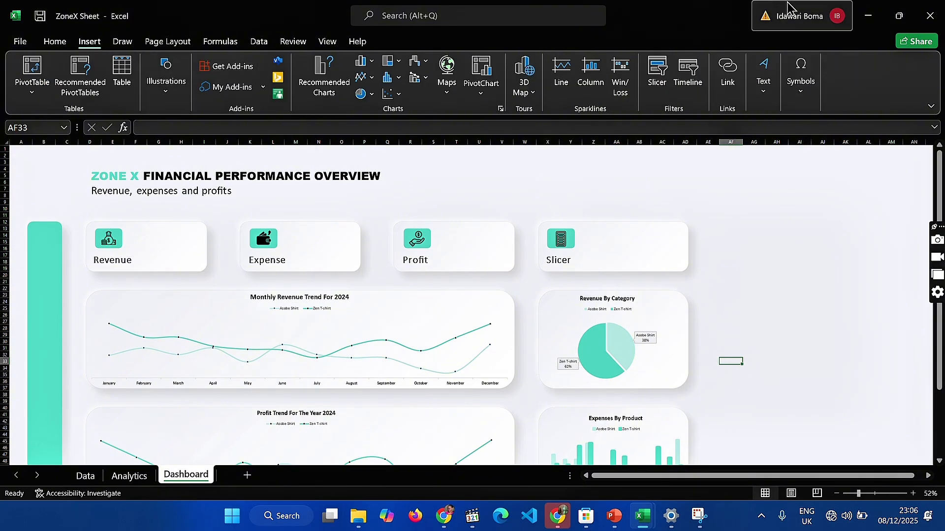
left_click(772, 71)
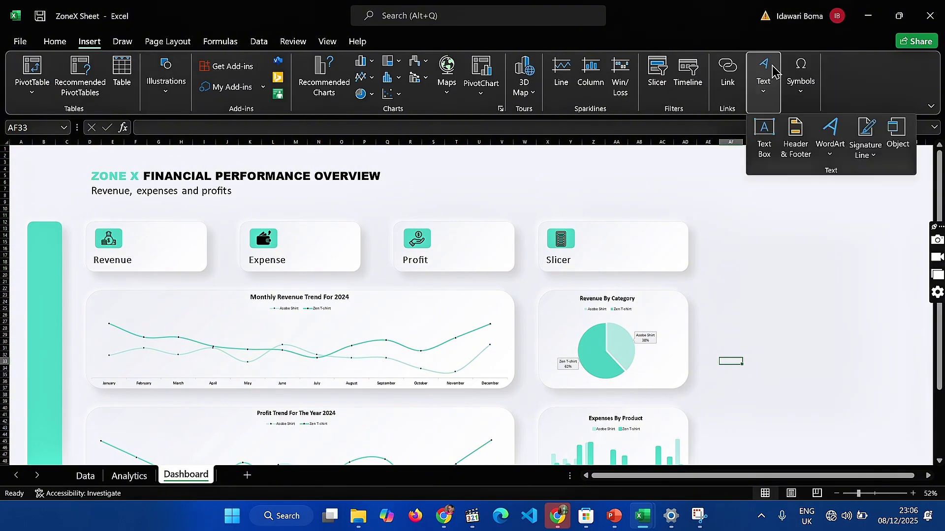
left_click(767, 144)
left_click_drag(756, 233, 833, 259)
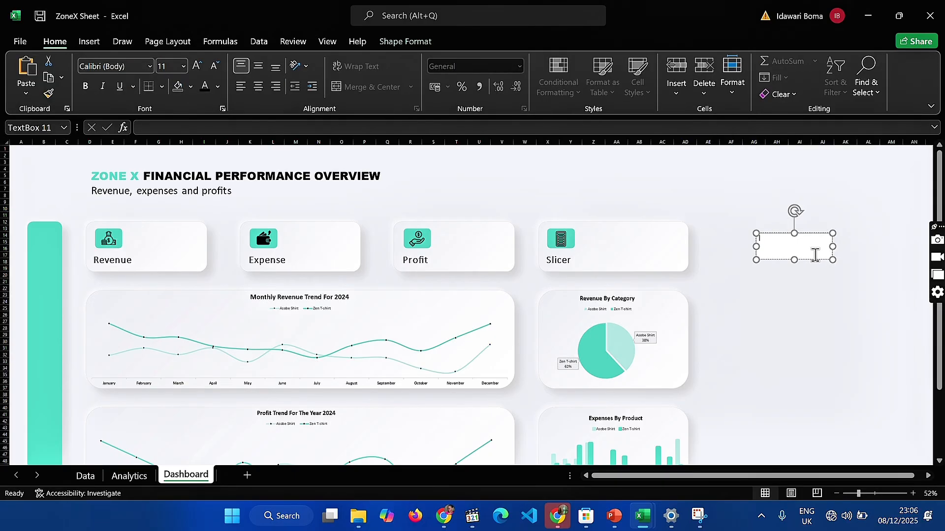
Link the new text box to the revenue total with the formula =Analytics!C22
left_click(329, 127)
type("=")
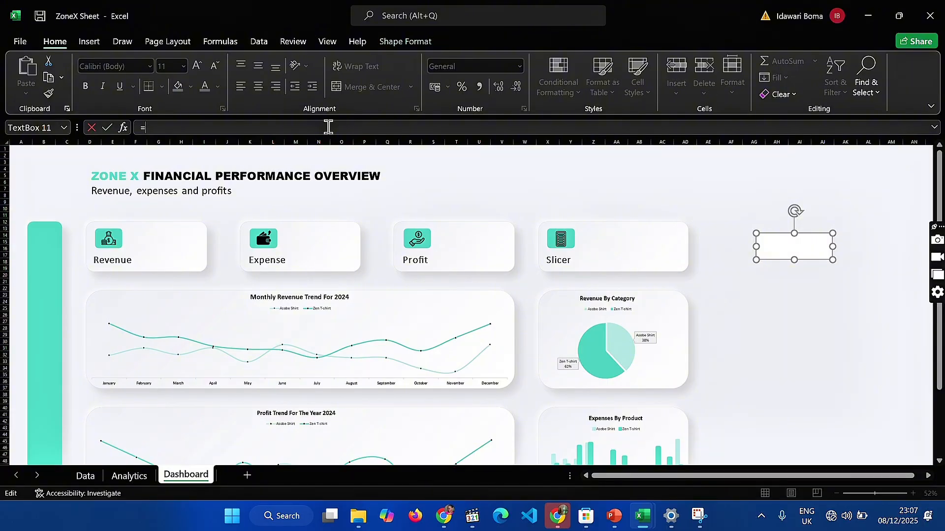
left_click(129, 476)
left_click(177, 371)
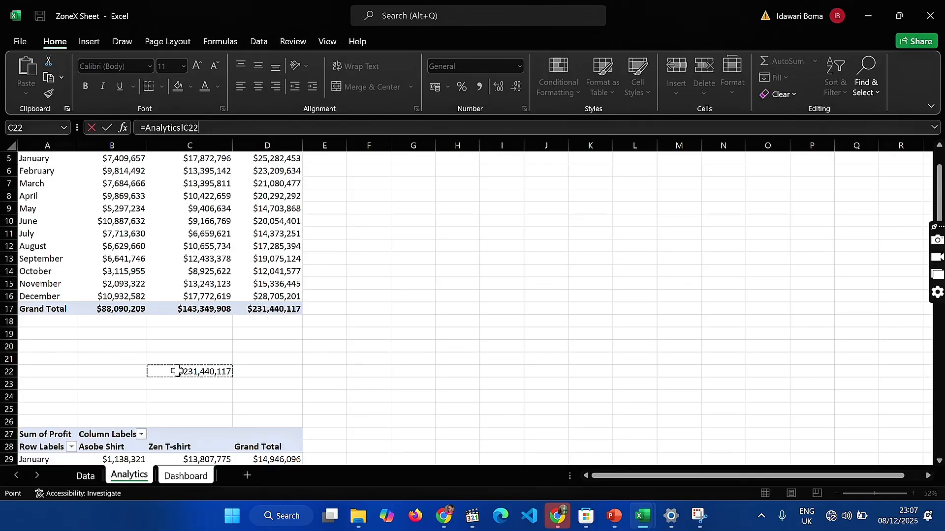
key("Return")
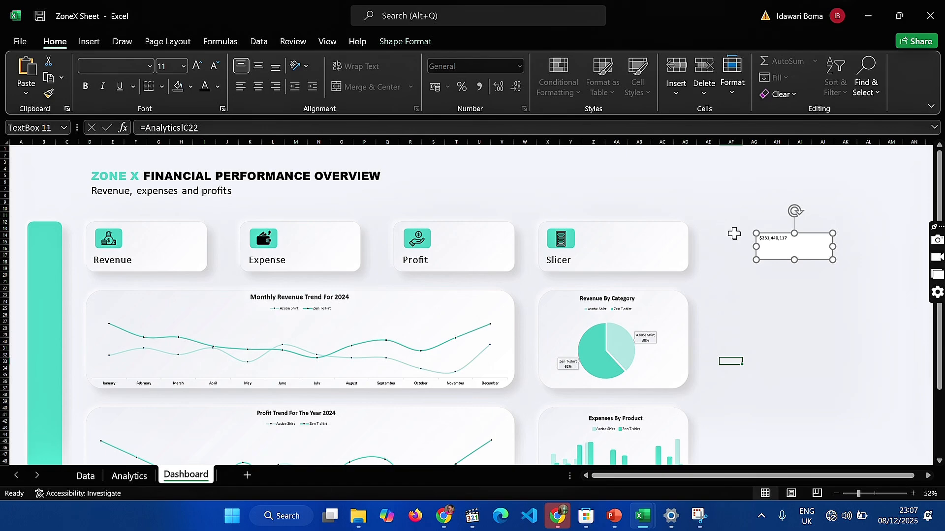
Set the linked revenue text to font size 28 and widen its text box so the amount fits on one line
double_click(770, 238)
left_click(149, 70)
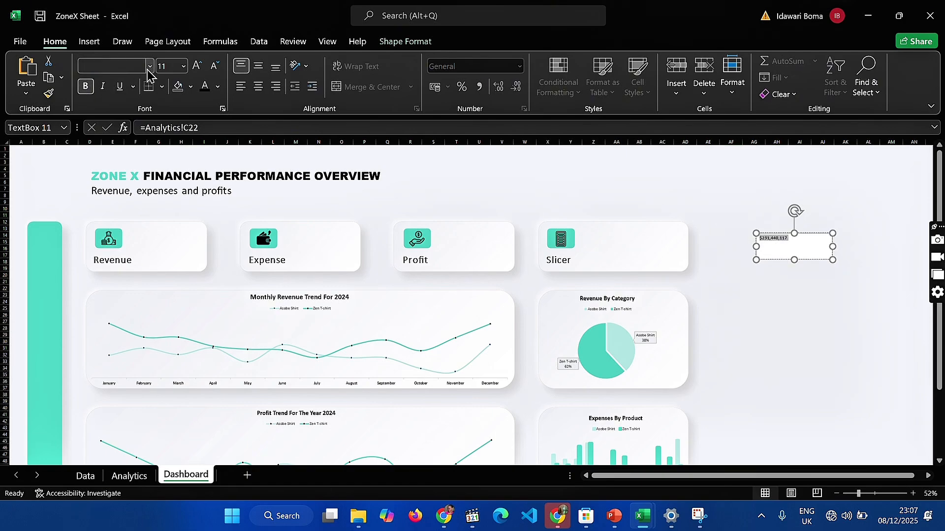
scroll(139, 105, "up", 8)
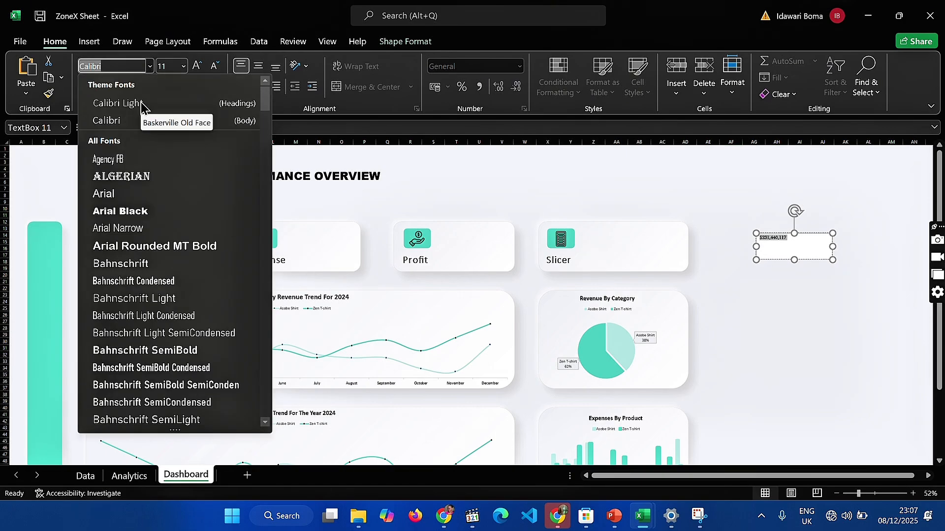
left_click(185, 66)
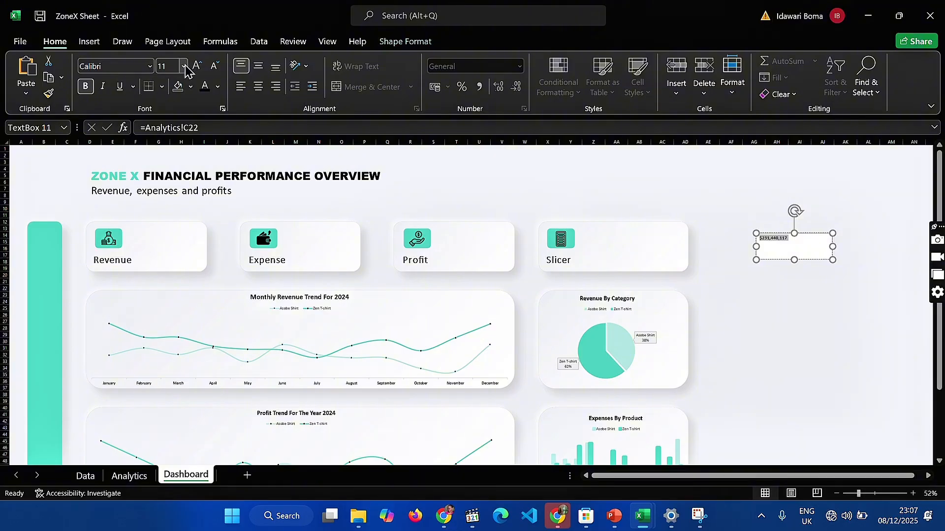
left_click(184, 66)
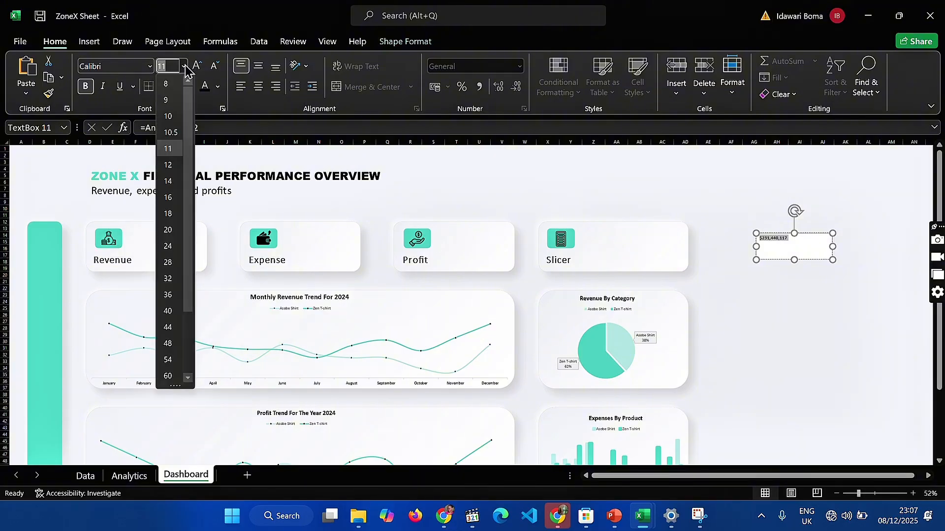
left_click(170, 264)
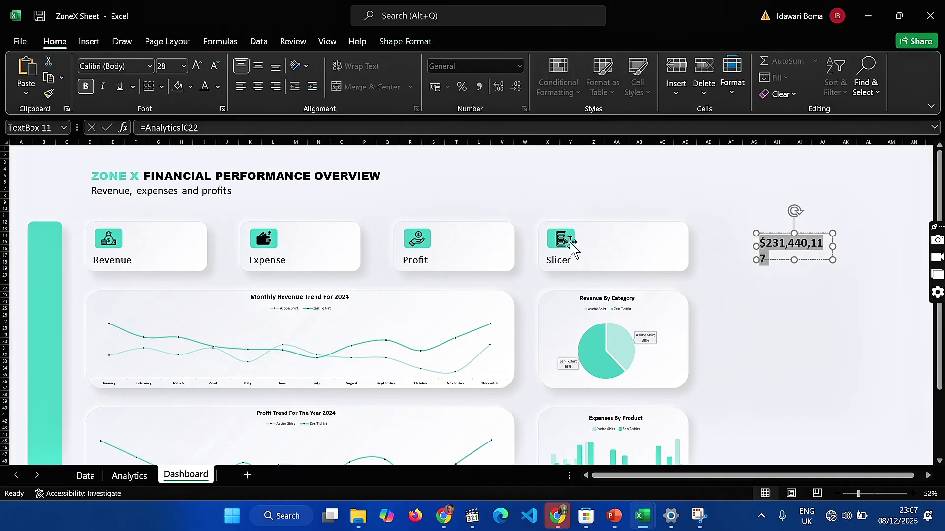
left_click(841, 250)
left_click(849, 247)
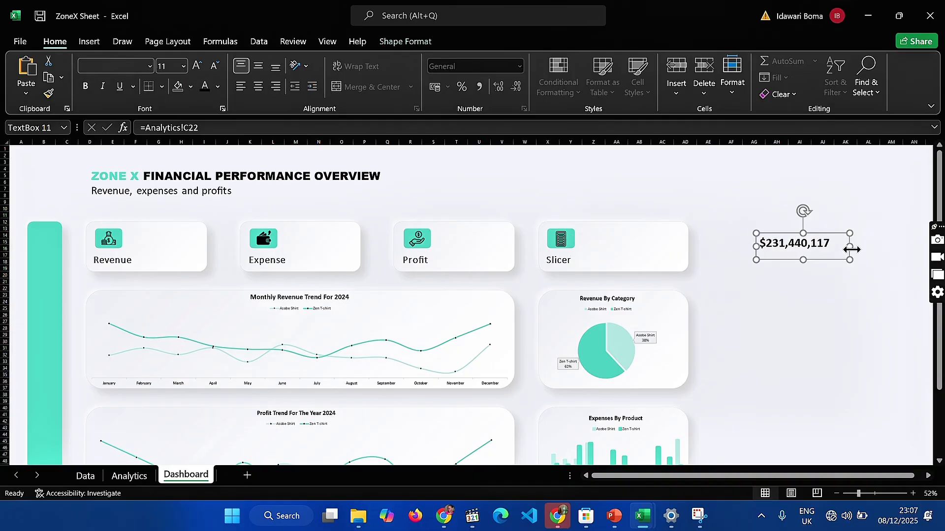
Place the linked revenue text box in the Revenue card beside its icon and remove the box's outline
left_click_drag(819, 249, 191, 245)
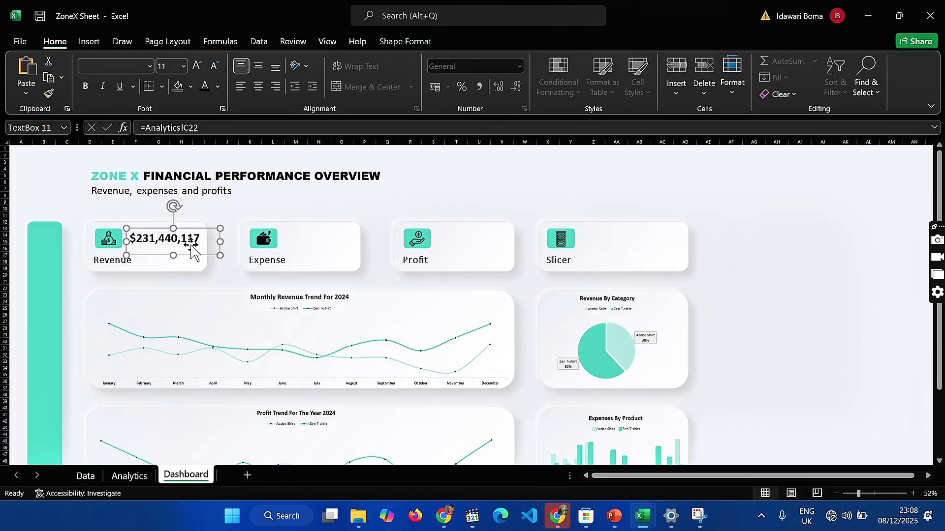
left_click(382, 43)
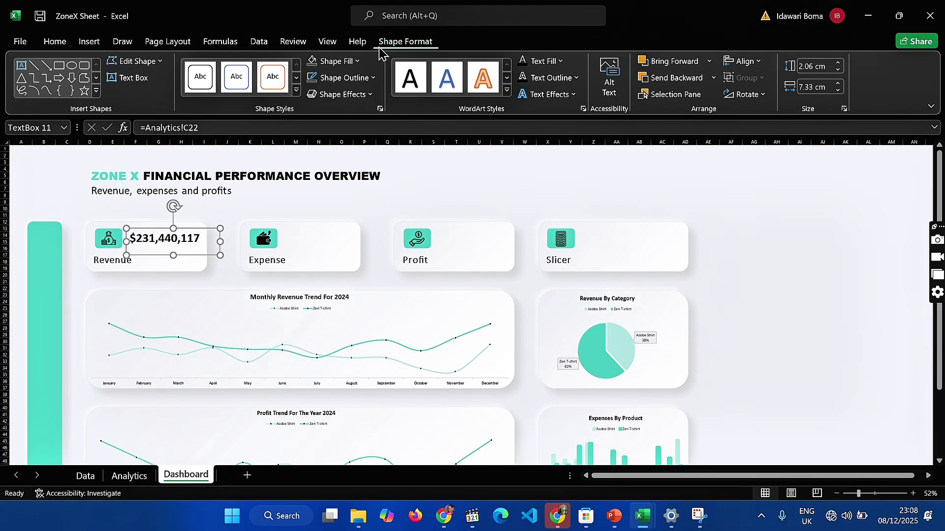
left_click(355, 77)
left_click(345, 281)
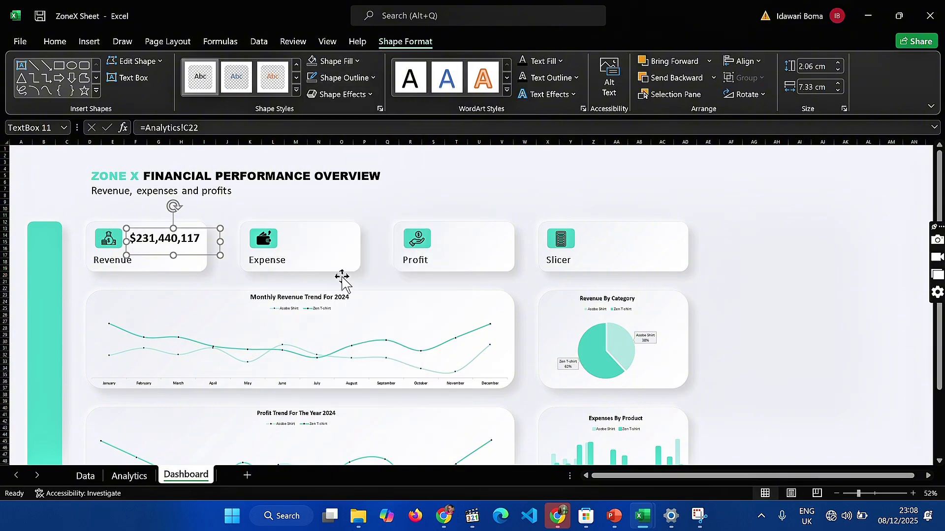
left_click(400, 194)
left_click(169, 240)
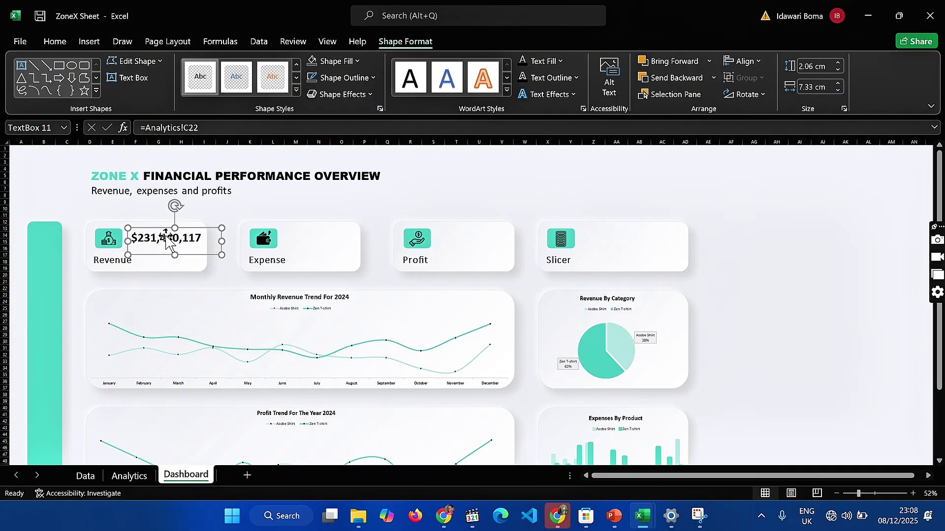
left_click(344, 211)
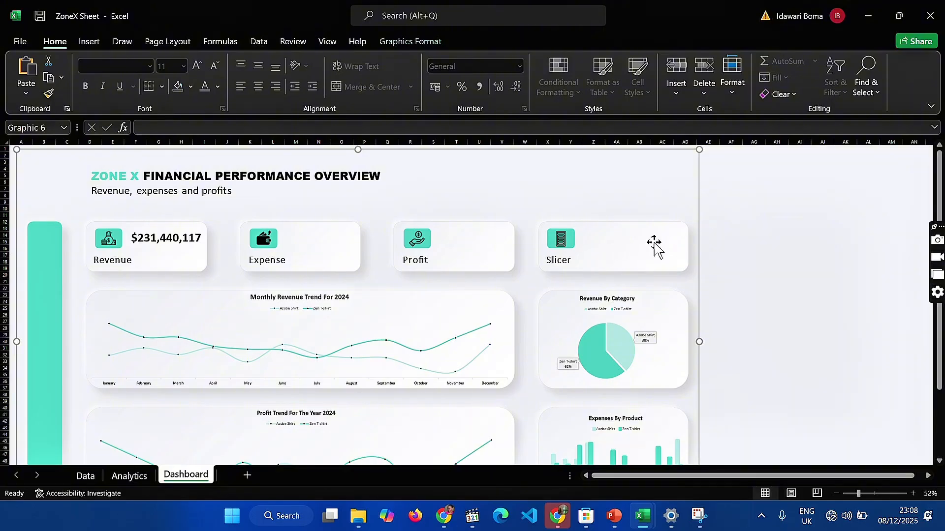
Examine the small trend charts on the cards of the finished ZoneX workbook's dashboard, returning to the ZoneX Sheet workbook
left_click(129, 476)
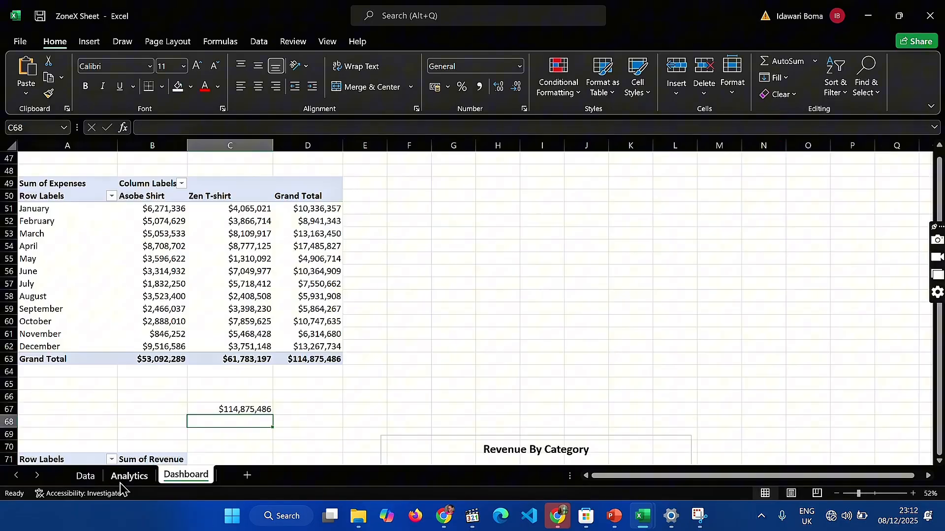
left_click(121, 481)
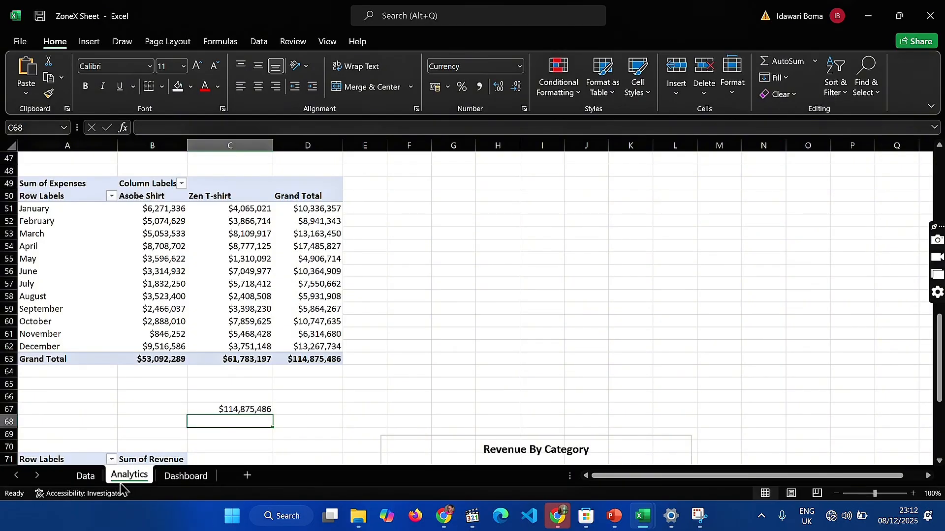
mouse_move(472, 516)
mouse_move(641, 514)
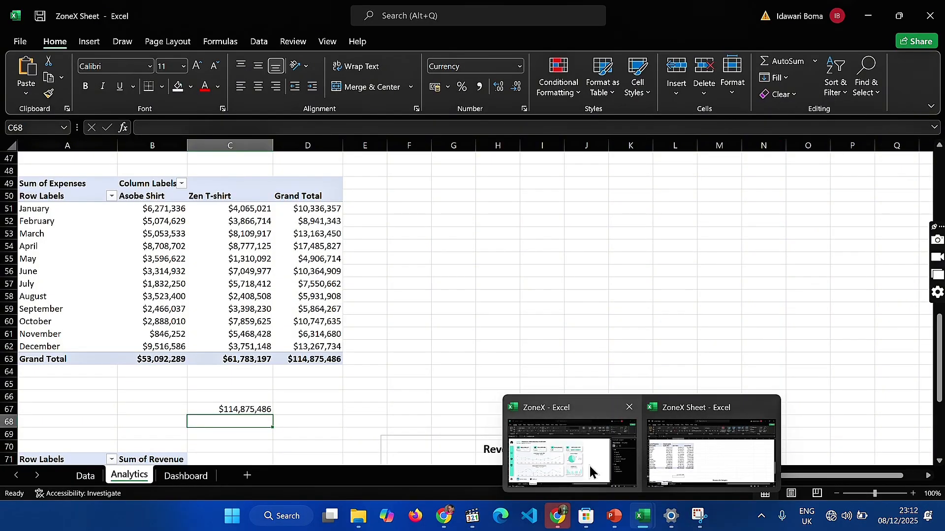
left_click(571, 438)
left_click(253, 232)
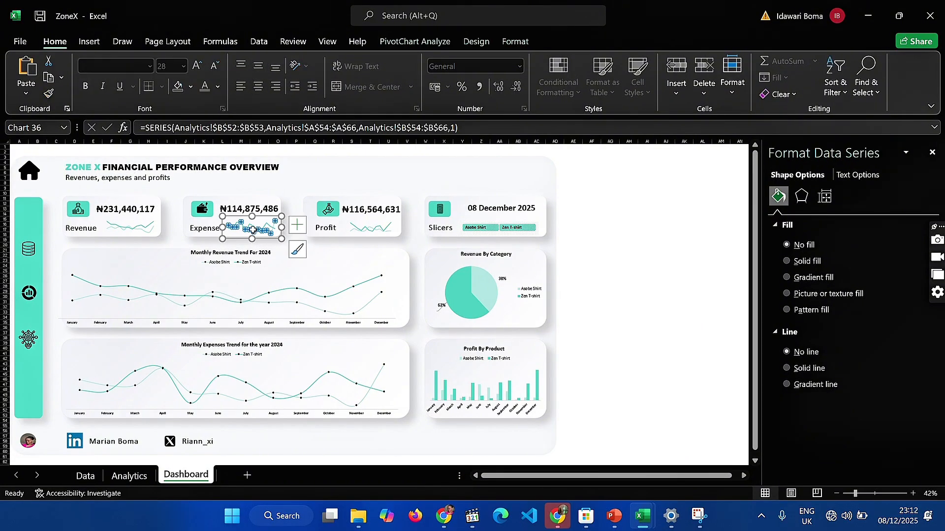
left_click(627, 330)
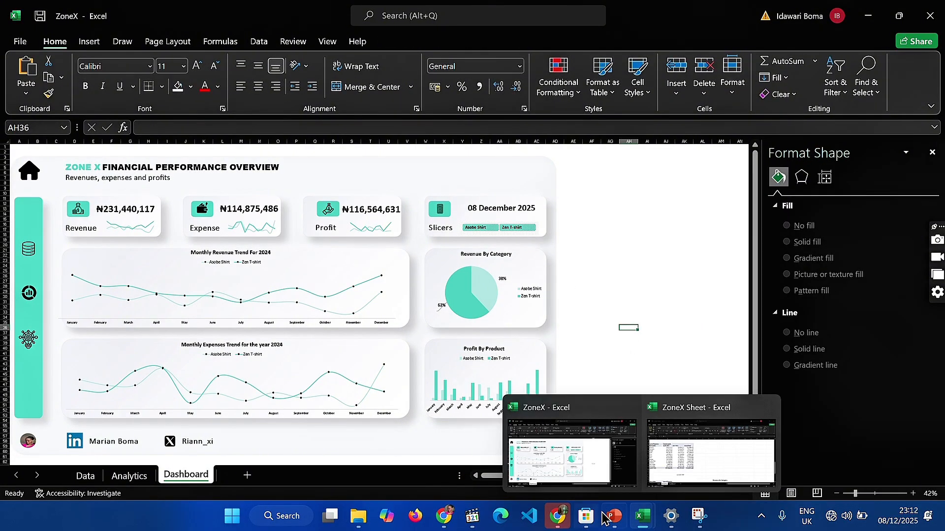
mouse_move(643, 516)
left_click(672, 455)
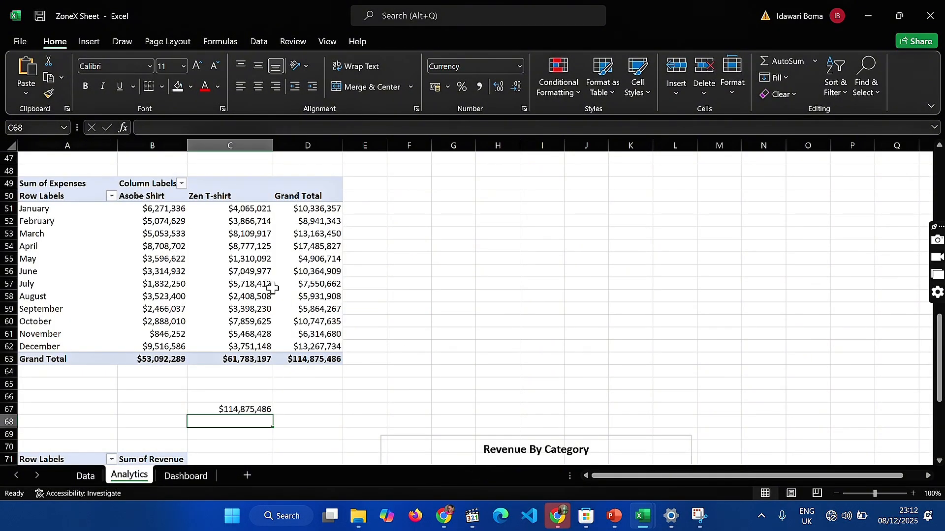
left_click(396, 310)
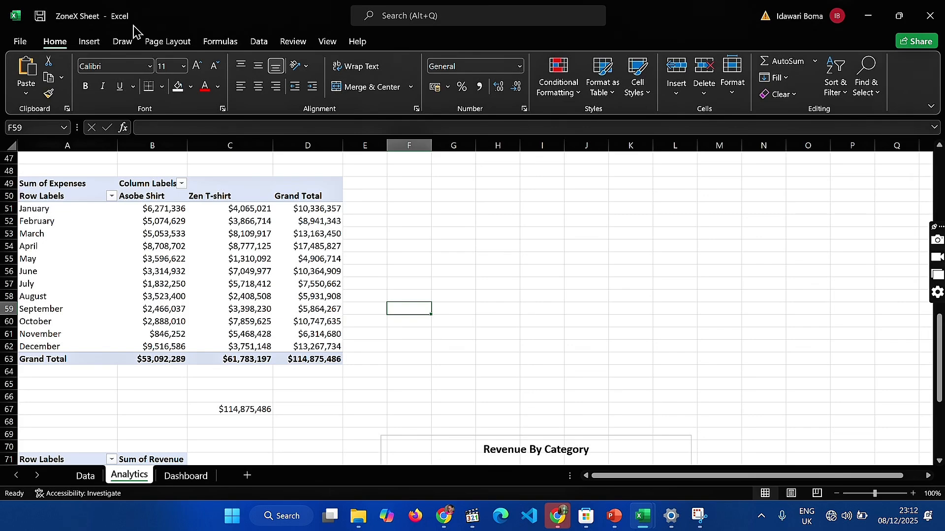
Insert a 2-D Line PivotChart from the monthly Sum of Expenses PivotTable on the Analytics sheet
left_click(198, 232)
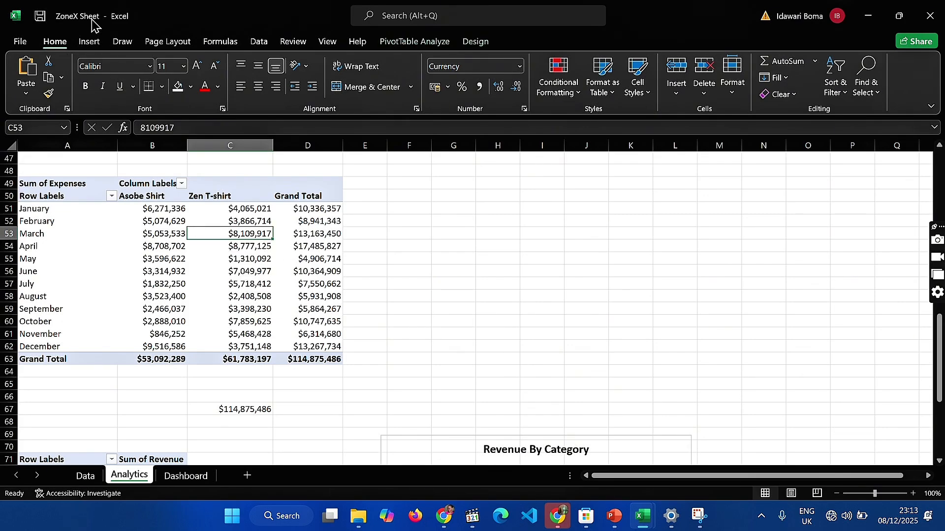
left_click(88, 40)
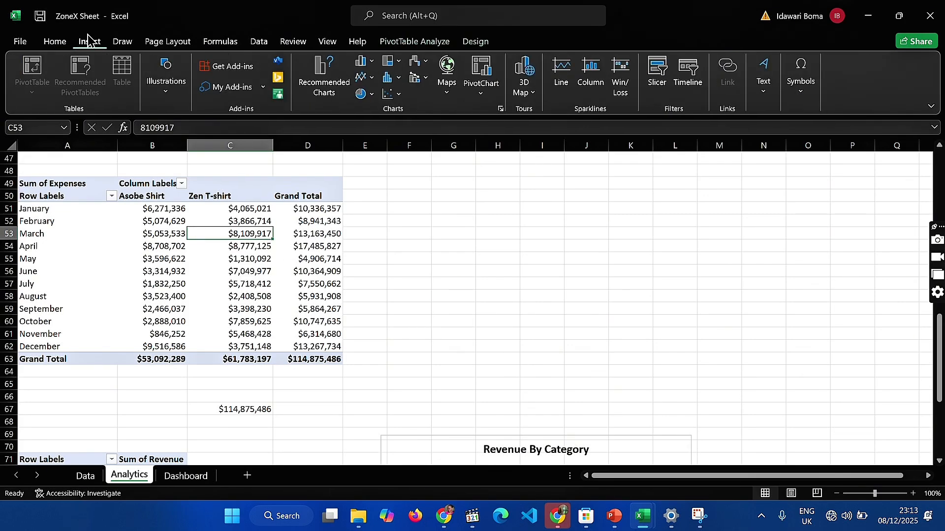
left_click(369, 63)
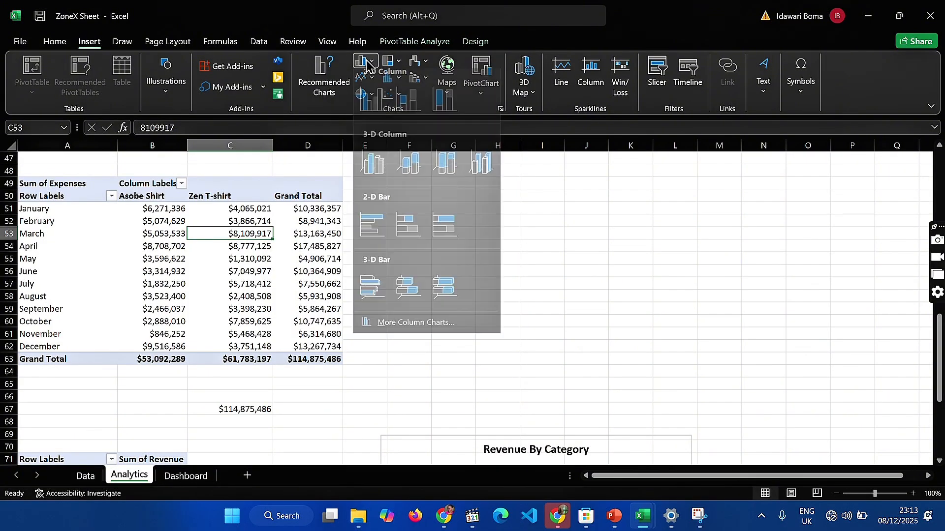
left_click(369, 63)
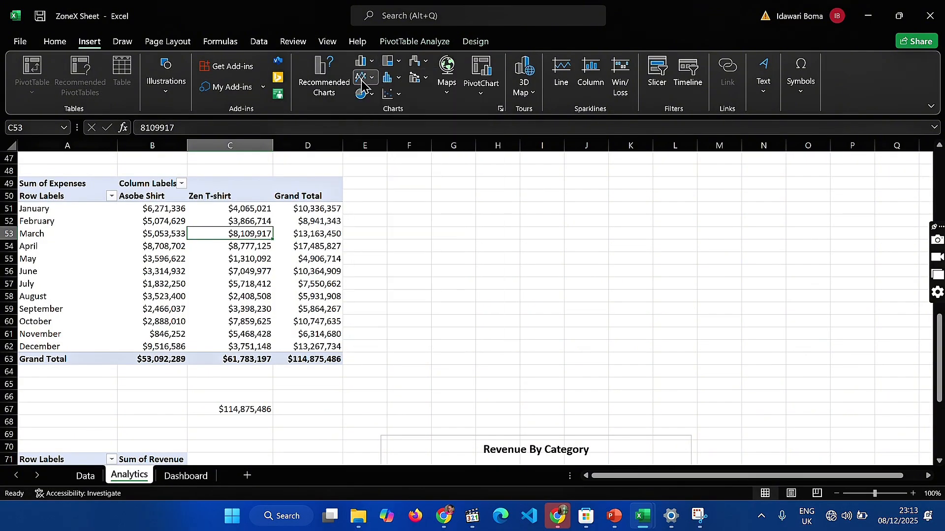
left_click(364, 77)
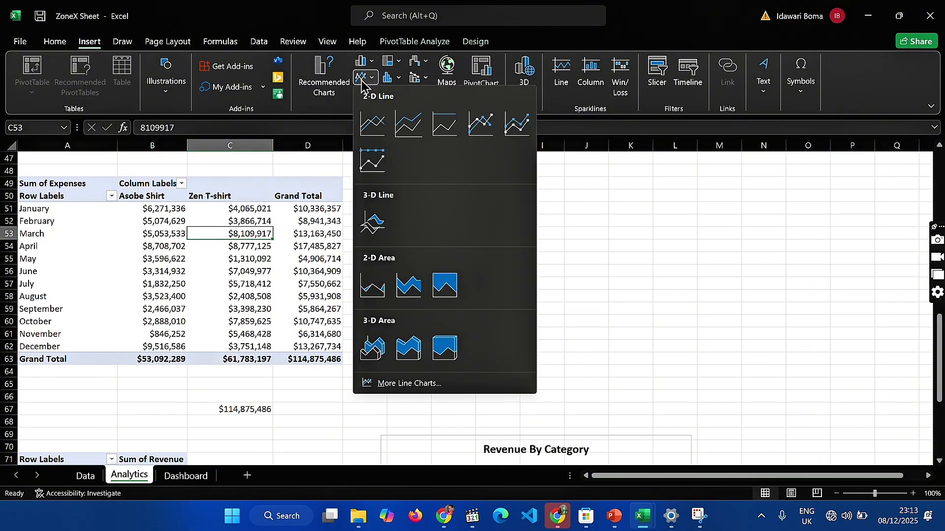
left_click(373, 123)
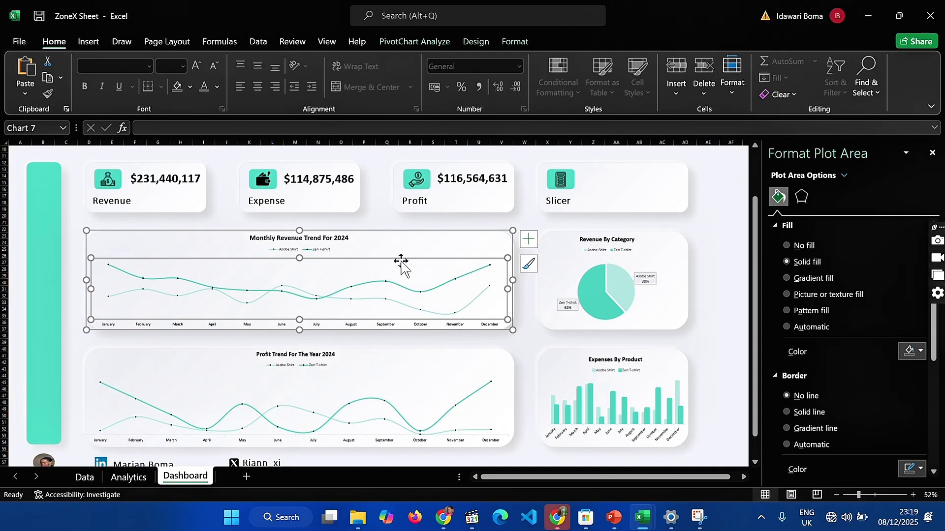
Paste a copy of the Monthly Revenue Trend For 2024 chart onto the Analytics sheet beside the expenses PivotTable
left_click(129, 476)
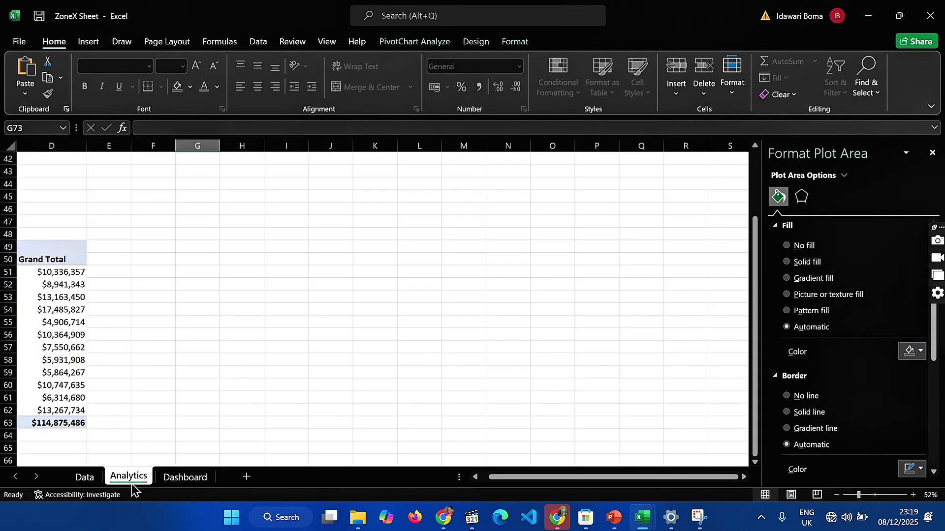
left_click(246, 348)
key("ctrl+v")
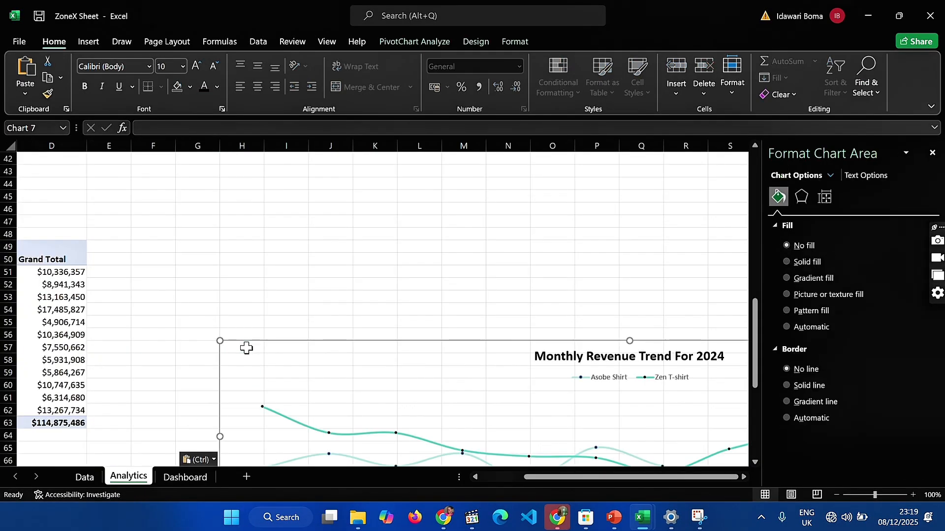
right_click(342, 352)
key("Escape")
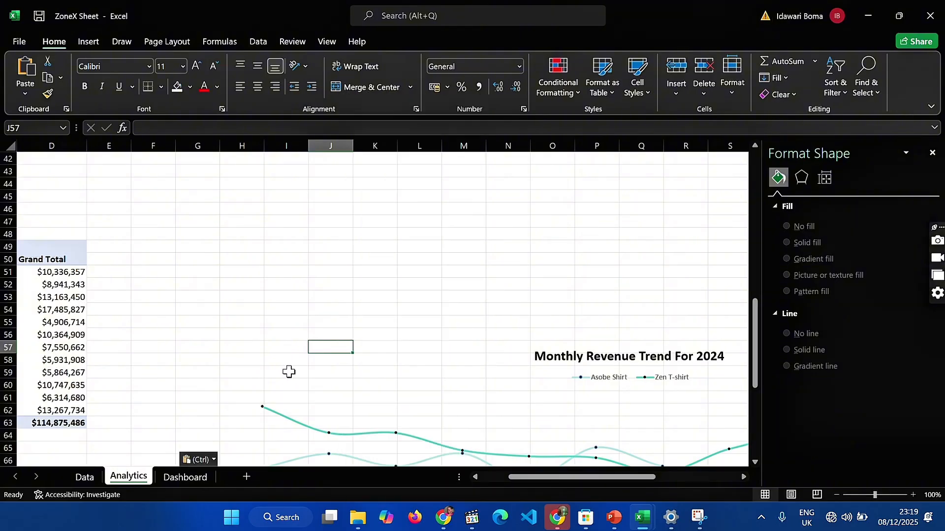
Set the Zen T-shirt series markers in the copied revenue chart to None with No fill
left_click(345, 392)
left_click(384, 433)
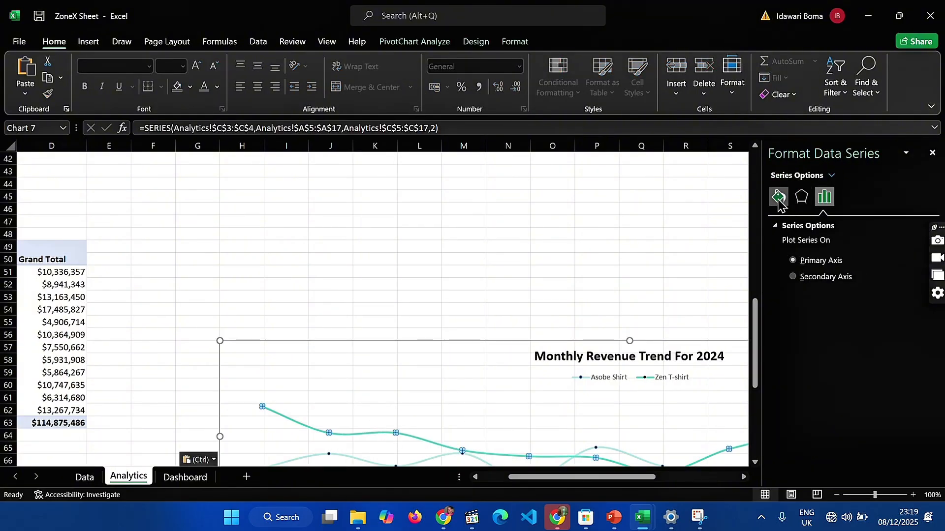
left_click(777, 197)
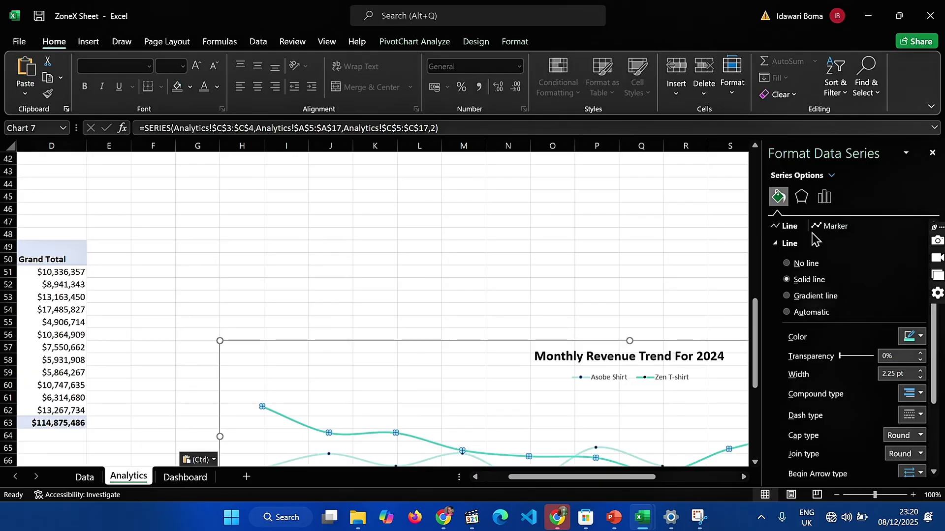
left_click(832, 226)
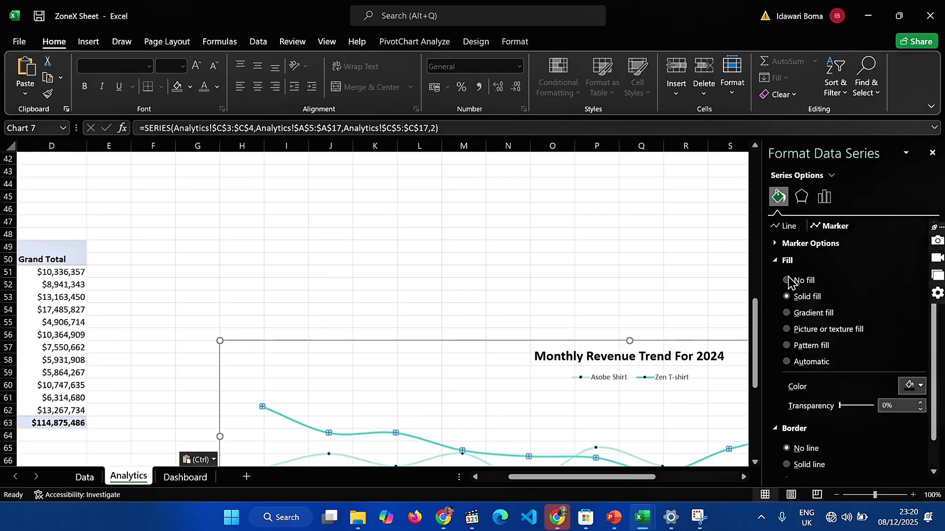
left_click(790, 243)
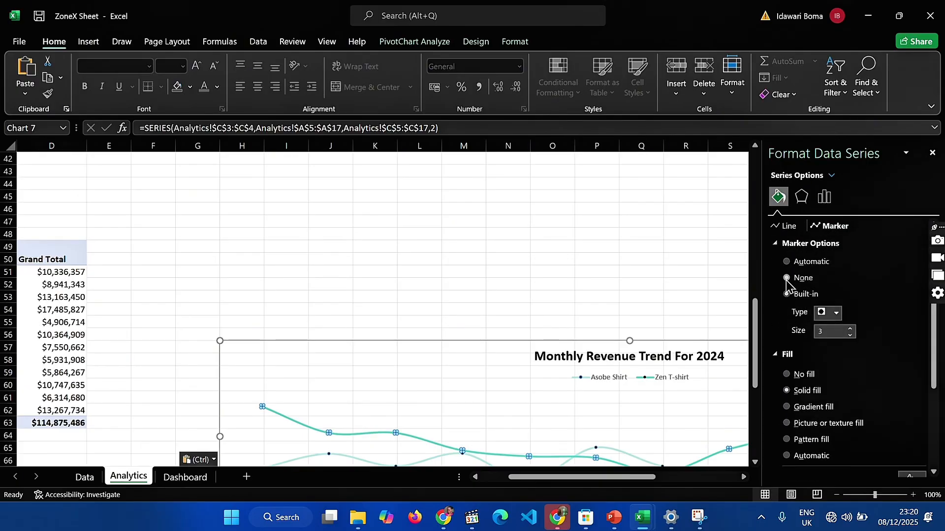
scroll(790, 345, "down", 3)
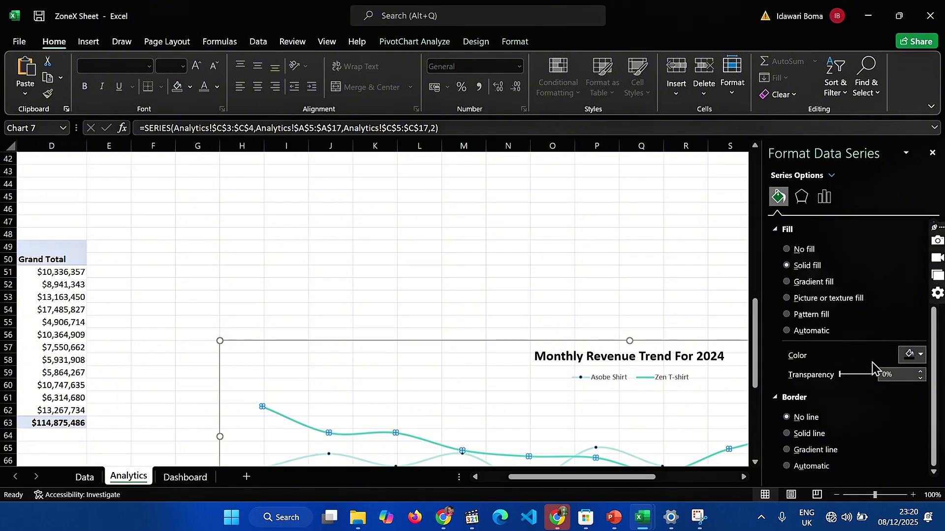
left_click(786, 250)
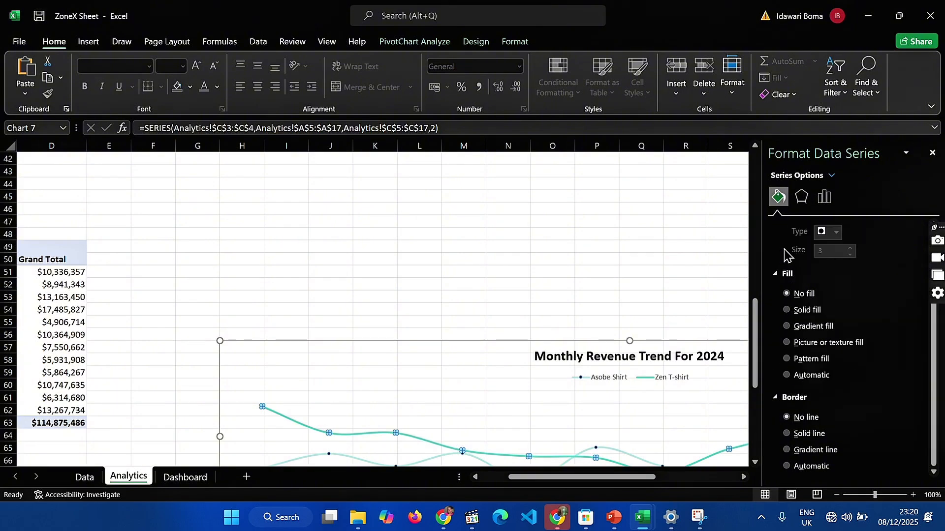
Set the Asobe Shirt series markers in the copied revenue chart to None with No fill
left_click(491, 287)
scroll(481, 369, "down", 3)
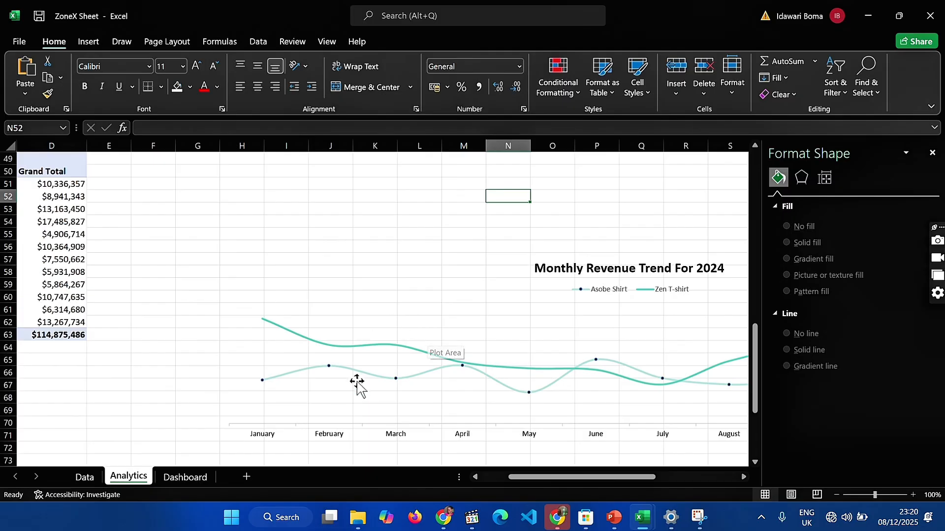
left_click(329, 367)
left_click(329, 366)
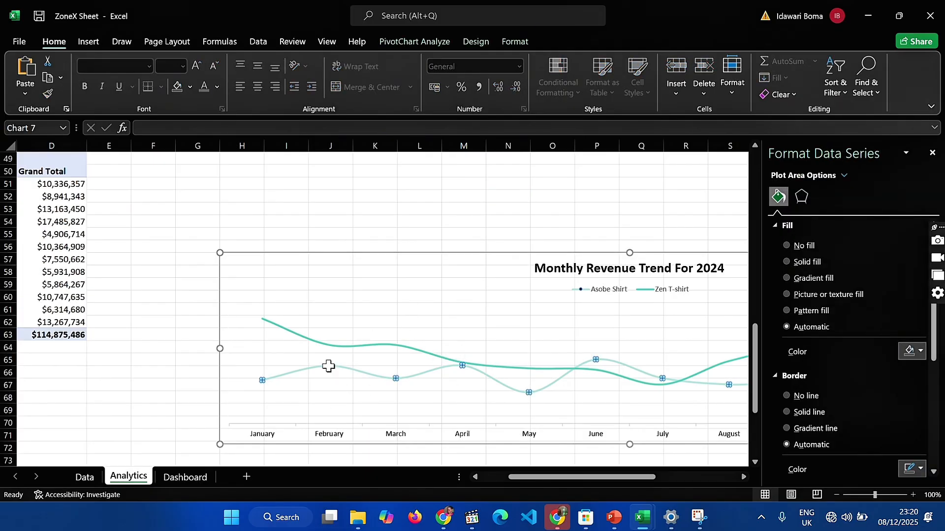
scroll(416, 260, "down", 2)
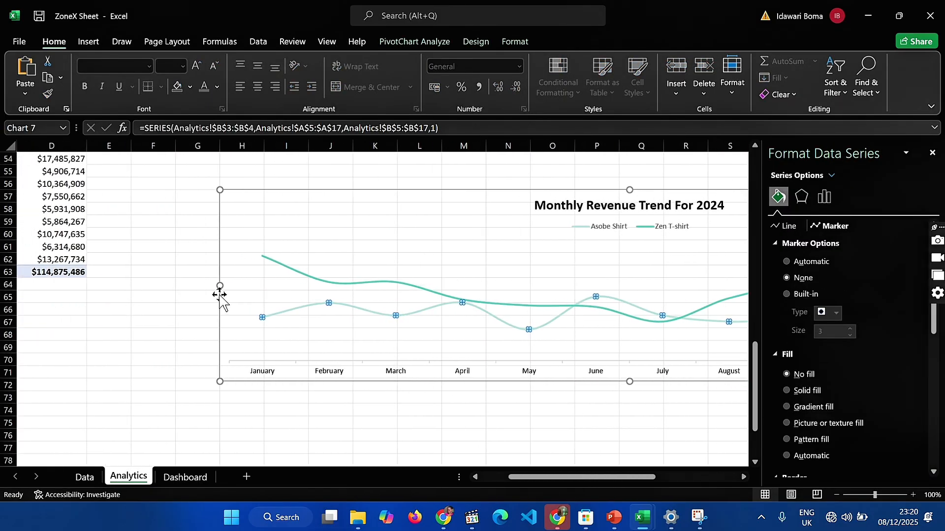
Narrow the copied Monthly Revenue Trend For 2024 chart on the Analytics sheet from its January side
left_click_drag(218, 284, 462, 318)
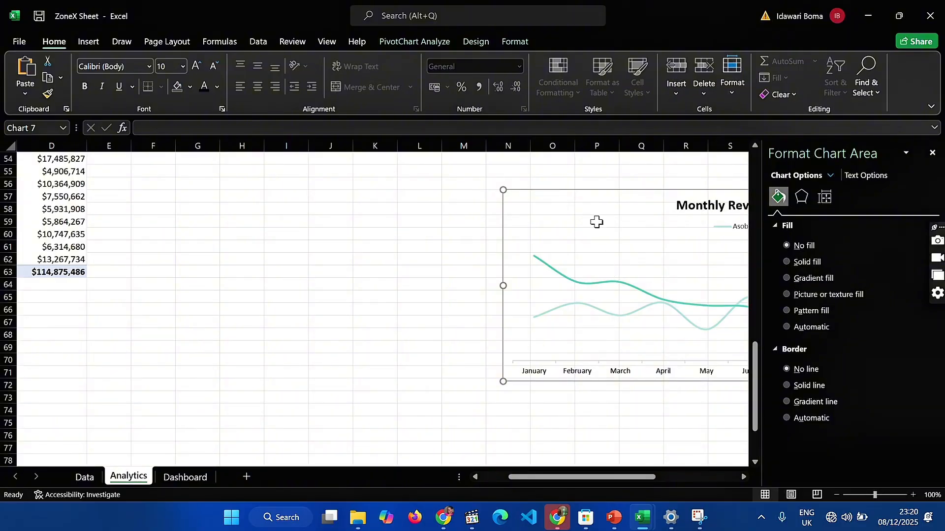
left_click_drag(597, 222, 536, 230)
left_click(570, 266)
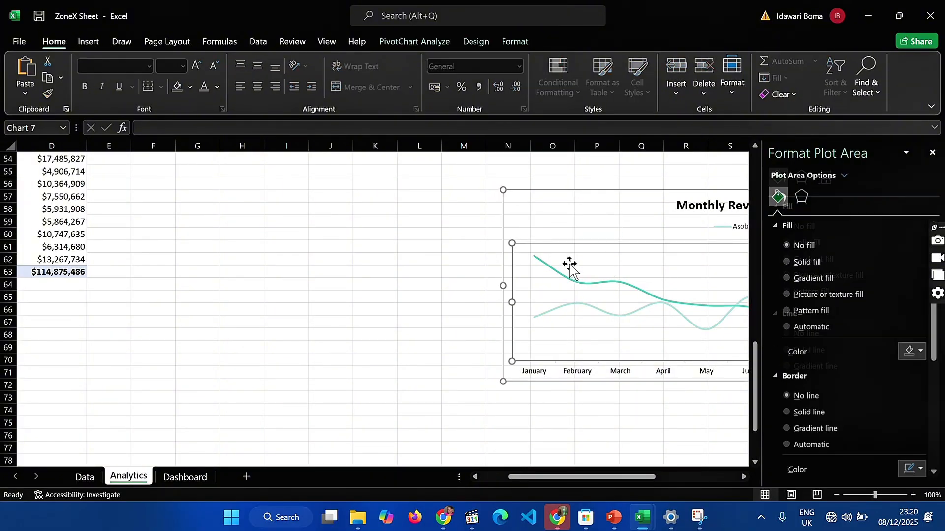
left_click(553, 222)
scroll(553, 222, "right", 10)
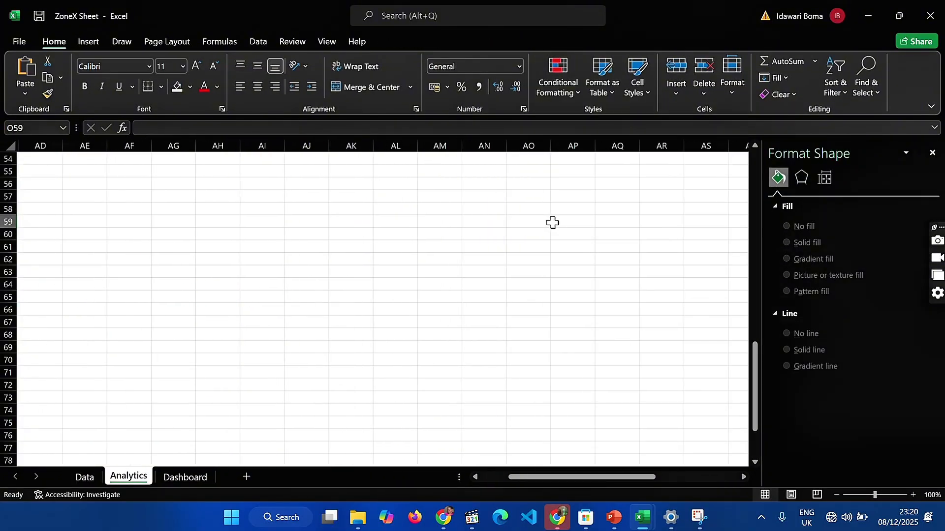
scroll(552, 223, "left", 6)
scroll(553, 223, "left", 3)
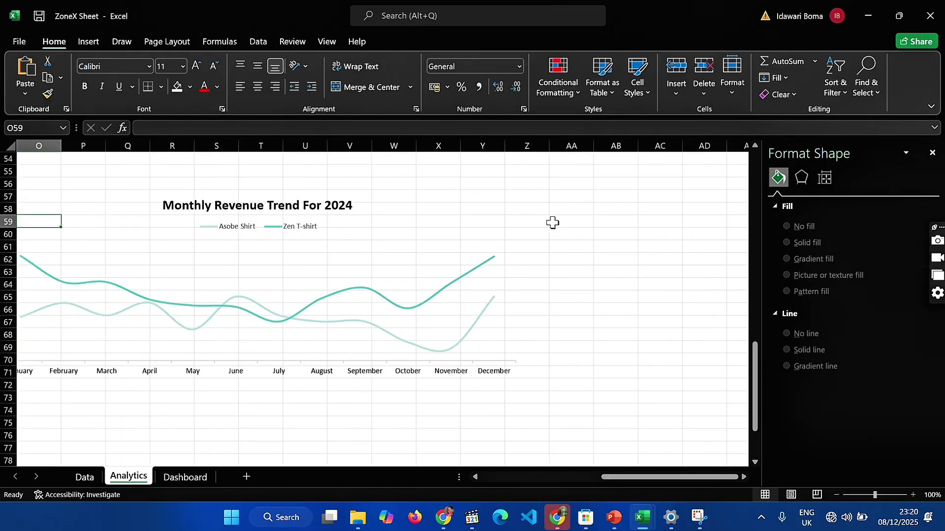
Remove the axes, chart title and legend from the copied revenue chart
left_click(466, 221)
left_click(349, 249)
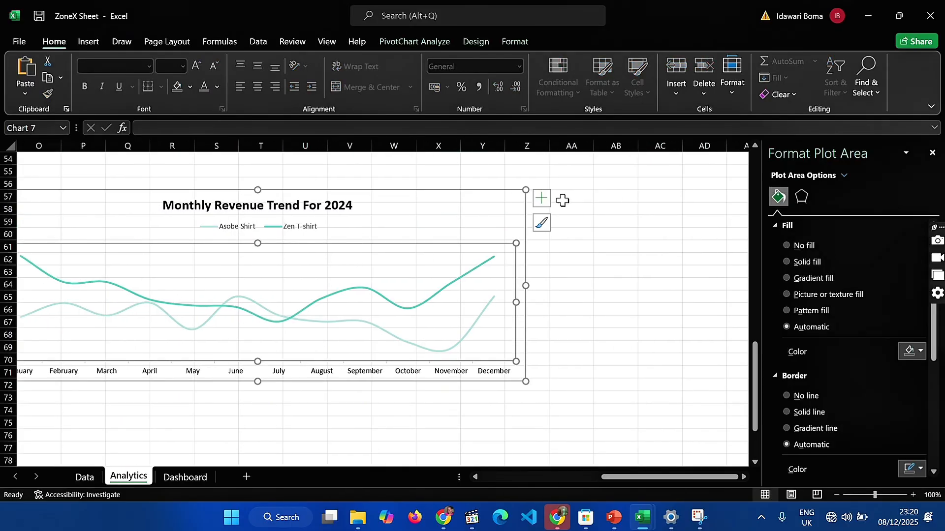
left_click(541, 198)
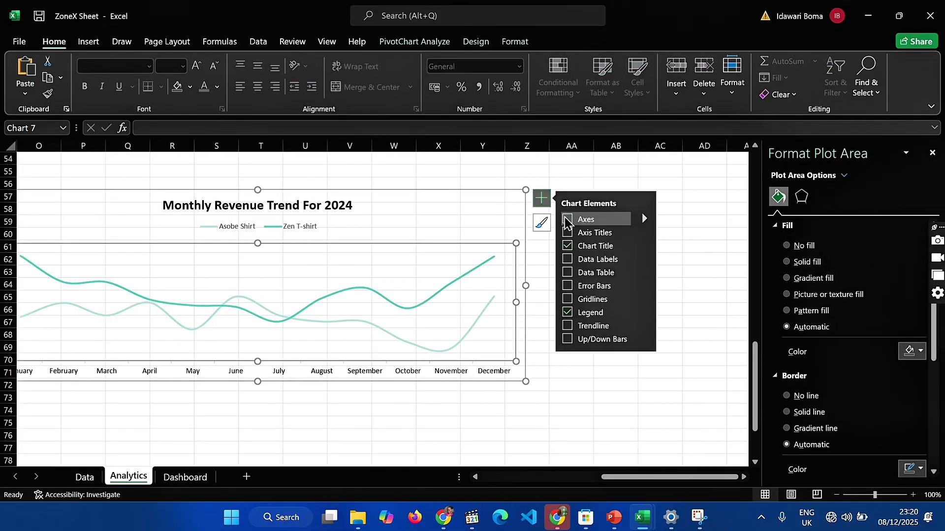
left_click(567, 246)
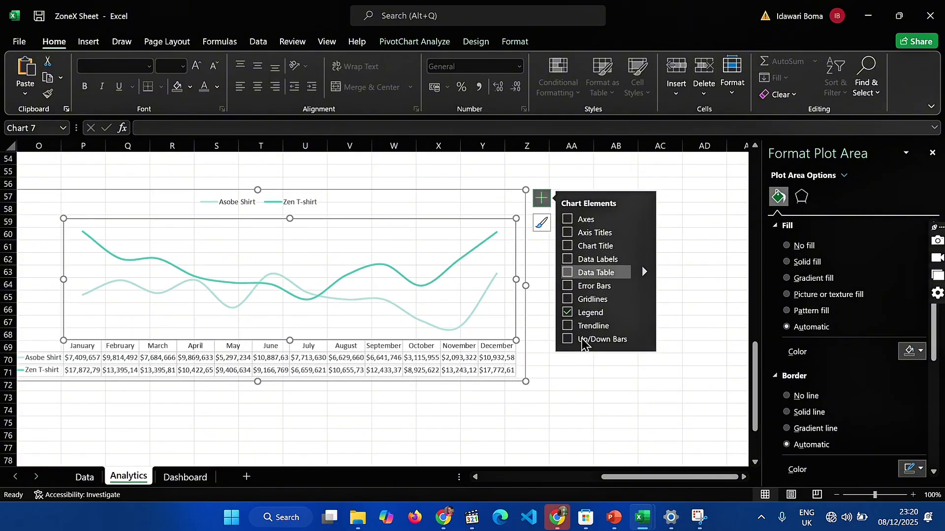
left_click(568, 312)
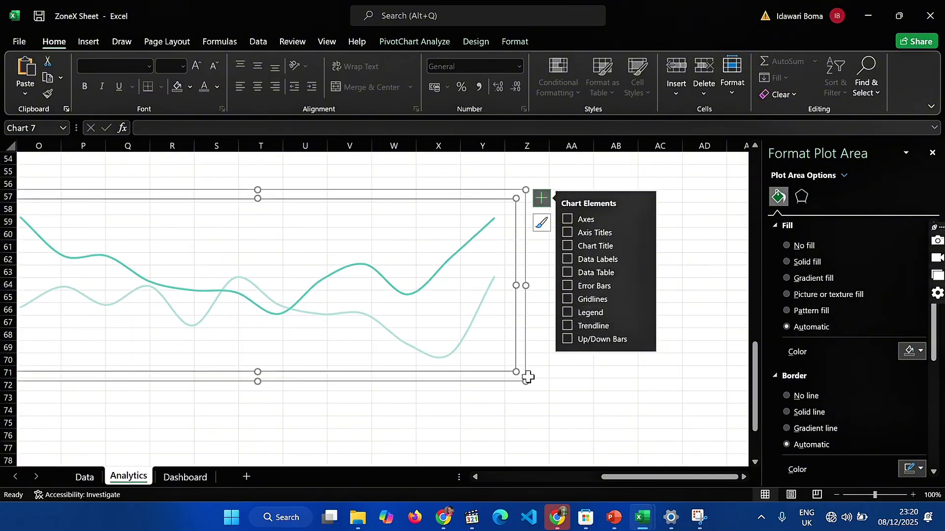
Shrink the stripped-down revenue chart to a small trend chart and move it from the Analytics sheet to the Dashboard sheet
left_click_drag(529, 380, 156, 371)
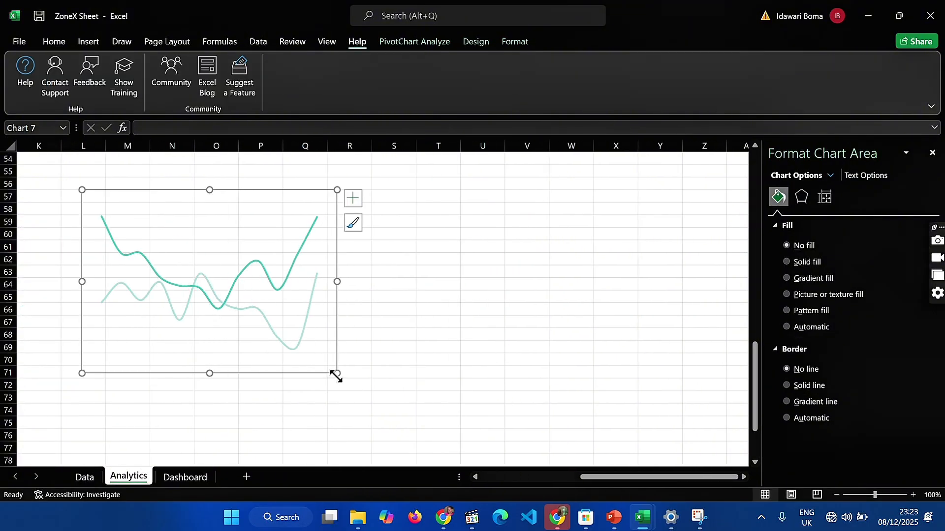
left_click_drag(336, 375, 238, 297)
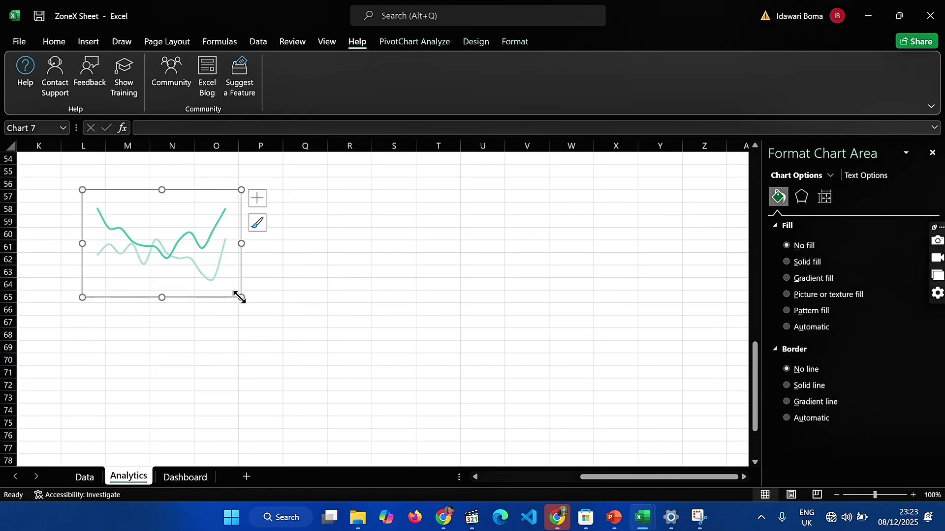
key("Delete")
left_click(186, 477)
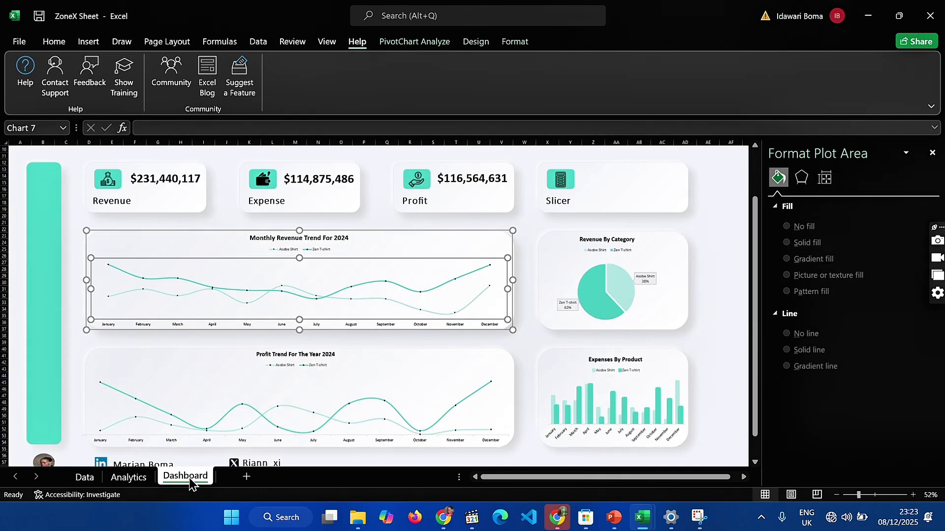
left_click(145, 227)
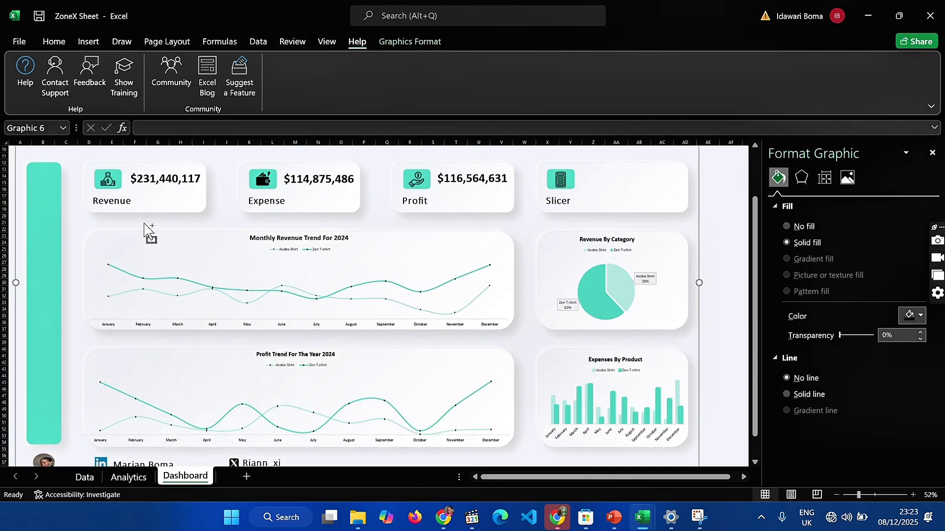
key("ctrl+v")
scroll(69, 178, "up", 3)
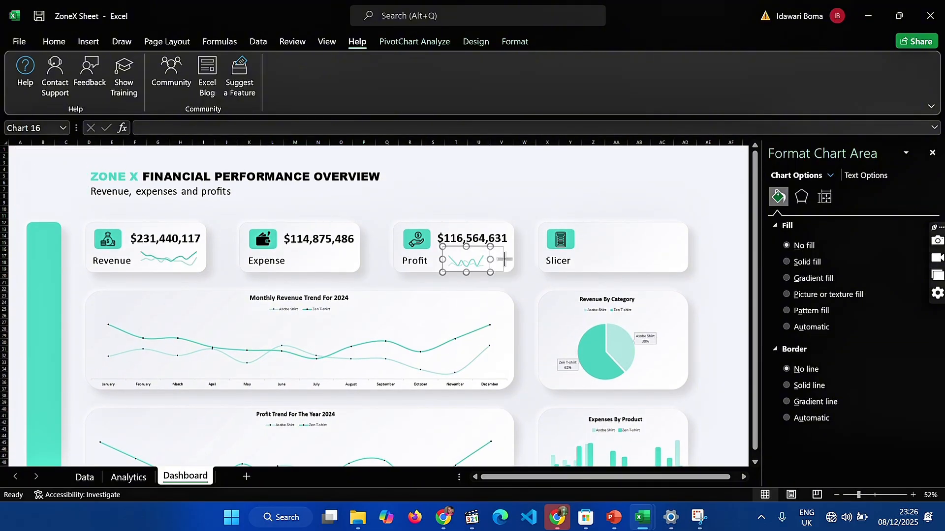
Resize the small trend chart in the Profit card so it fits below the profit total
left_click_drag(508, 259, 509, 258)
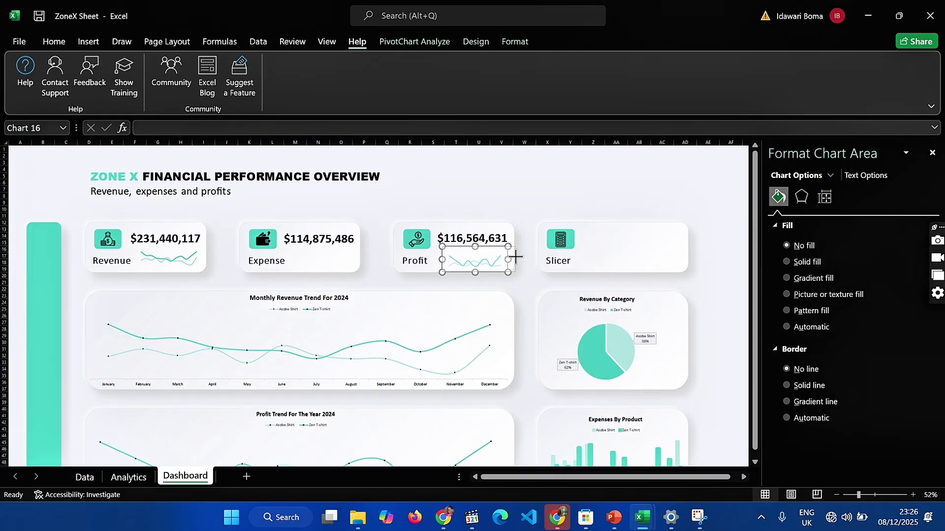
left_click_drag(511, 257, 478, 242)
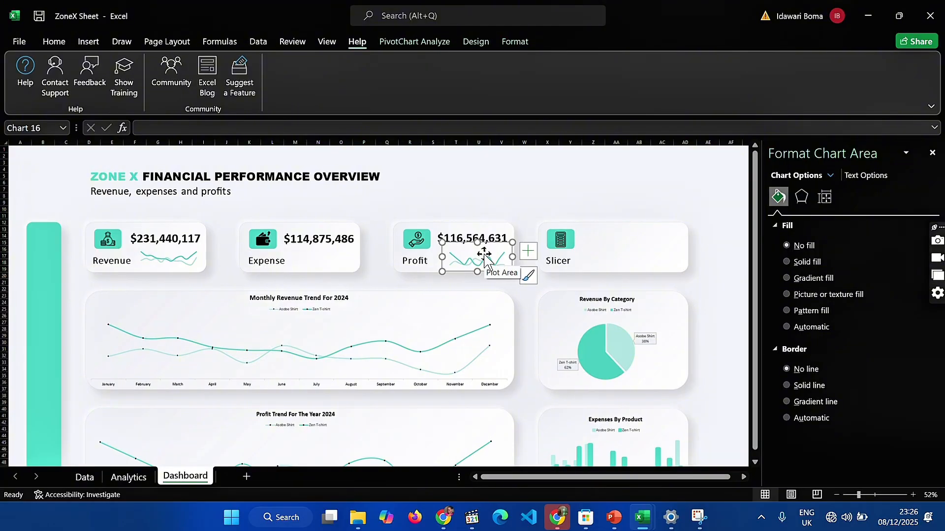
left_click_drag(477, 243, 479, 249)
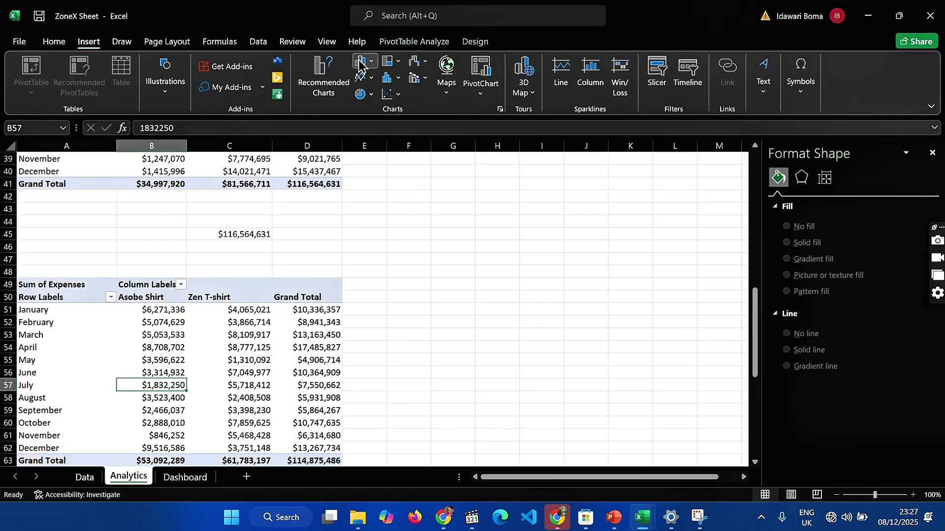
Insert a 2-D Line PivotChart from the Sum of Expenses PivotTable and place it beside the table
left_click(362, 63)
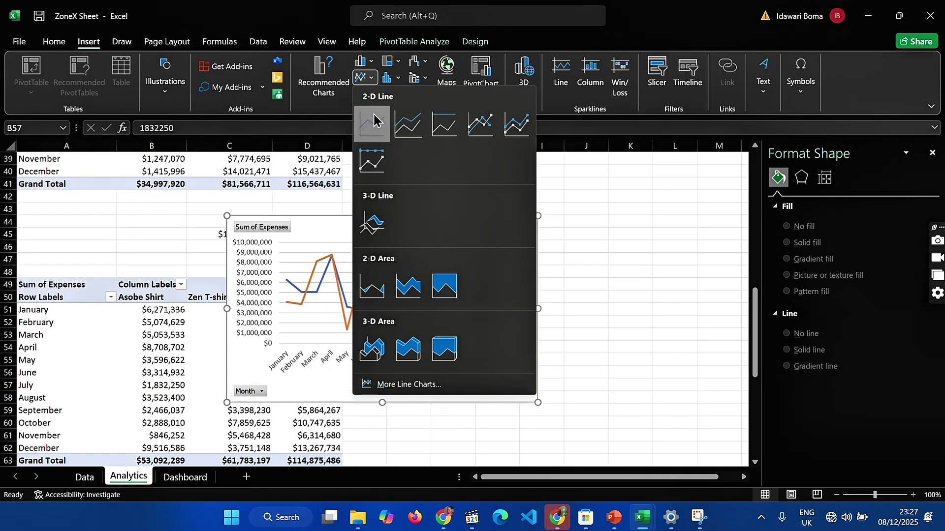
left_click(374, 126)
left_click_drag(322, 242, 439, 236)
Hide all field buttons on the expenses line PivotChart
left_click(370, 383)
left_click(337, 366)
right_click(354, 383)
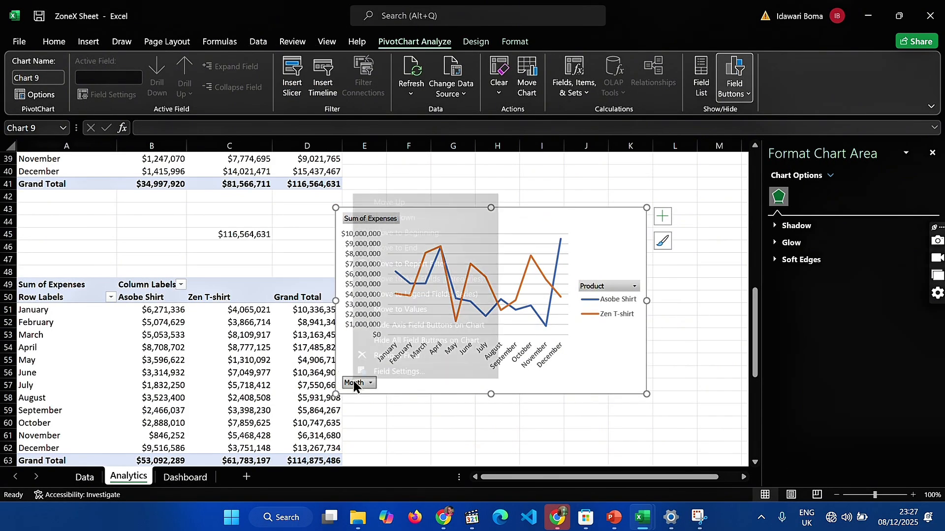
left_click(404, 341)
Remove the axes, legend and gridlines from the expenses line chart
left_click(663, 216)
left_click(688, 237)
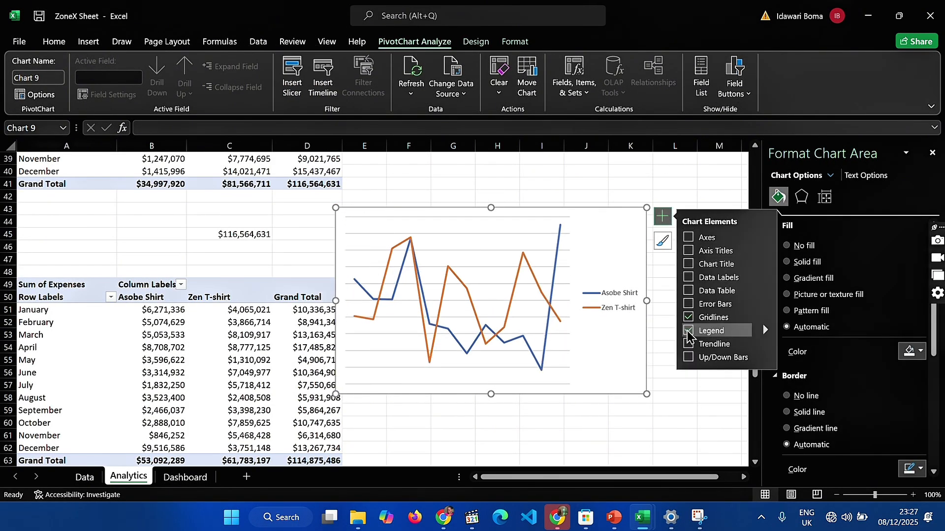
left_click(688, 331)
left_click(688, 317)
left_click(597, 281)
left_click(46, 44)
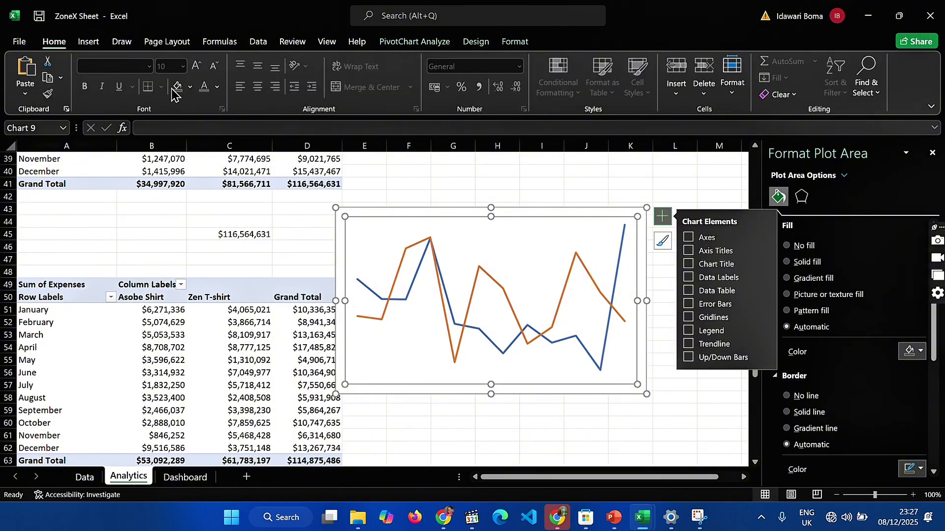
Set the line colour of the Zen T-shirt series in the expenses chart to teal
left_click(562, 295)
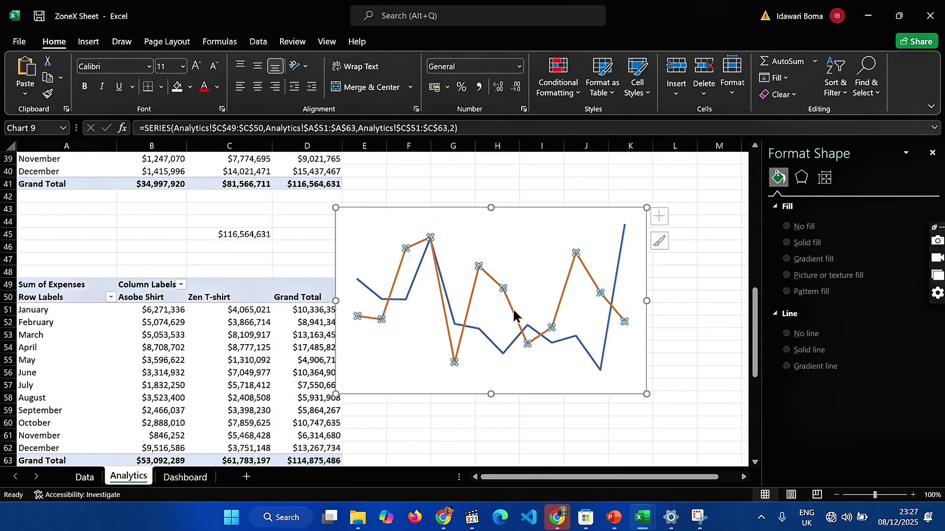
left_click(778, 197)
left_click(914, 337)
left_click(863, 301)
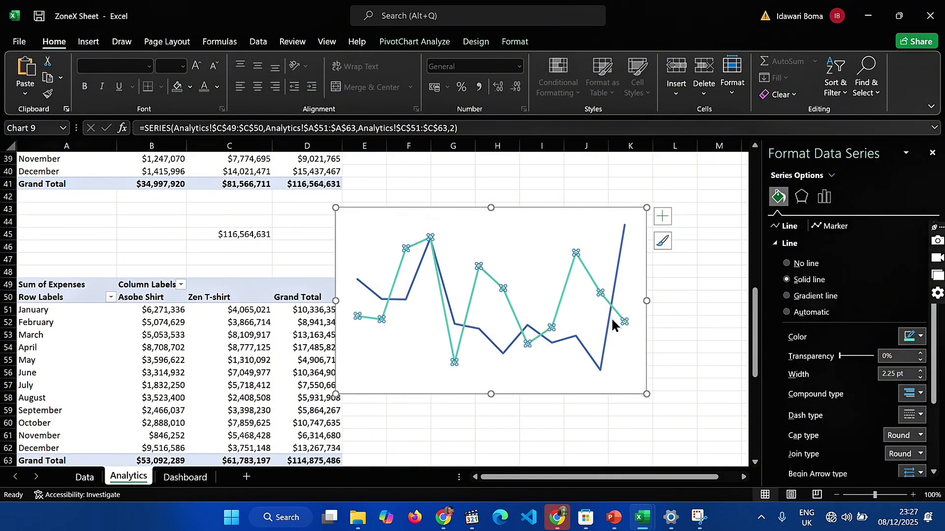
Set the line colour of the Asobe Shirt series in the expenses chart to light teal
left_click(611, 318)
left_click(913, 338)
left_click(863, 301)
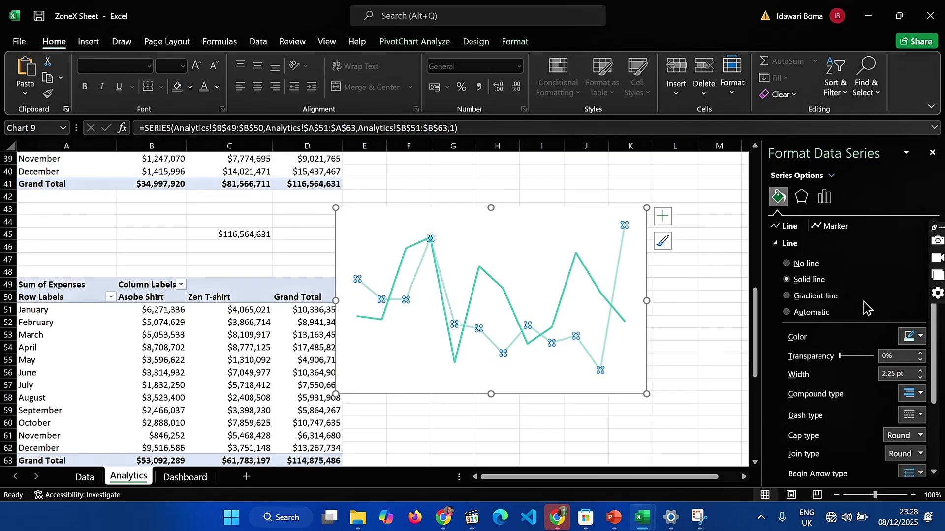
Turn on Smoothed line for both the Asobe Shirt and Zen T-shirt series in the expenses chart
scroll(866, 308, "down", 3)
left_click(793, 464)
left_click(614, 310)
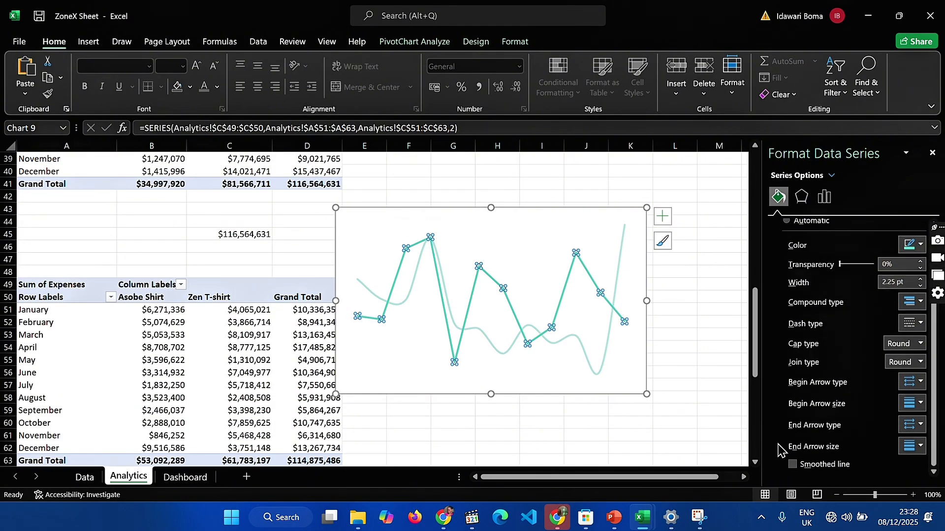
left_click(792, 464)
left_click(89, 44)
left_click(54, 43)
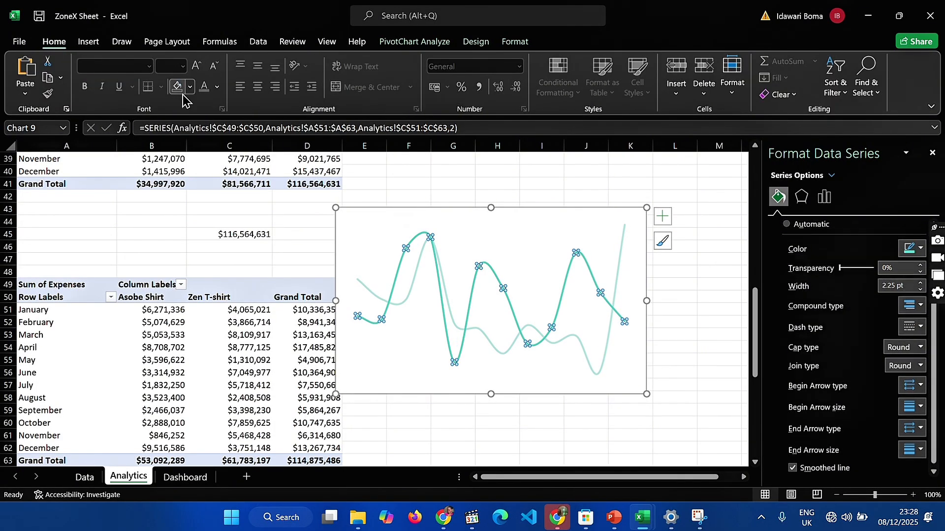
left_click(190, 88)
left_click(211, 289)
left_click(517, 47)
scroll(892, 374, "up", 3)
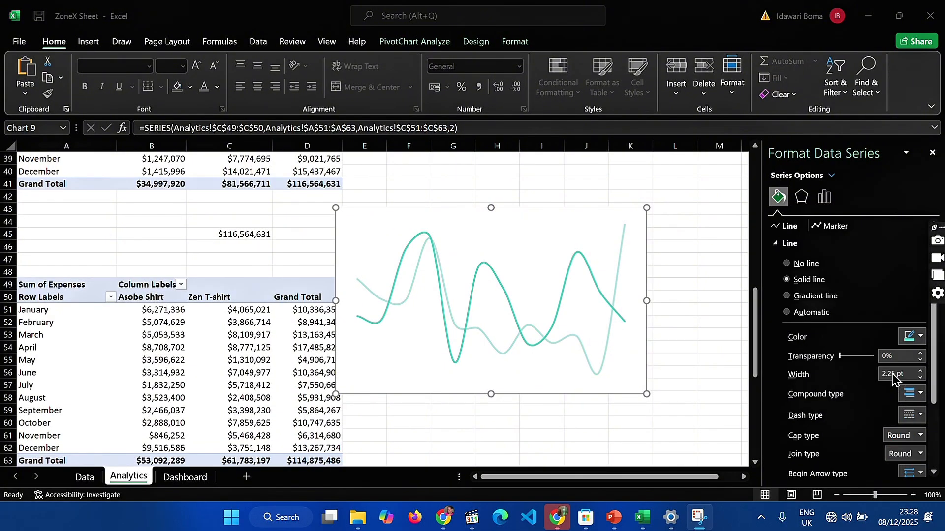
left_click(801, 197)
left_click(779, 196)
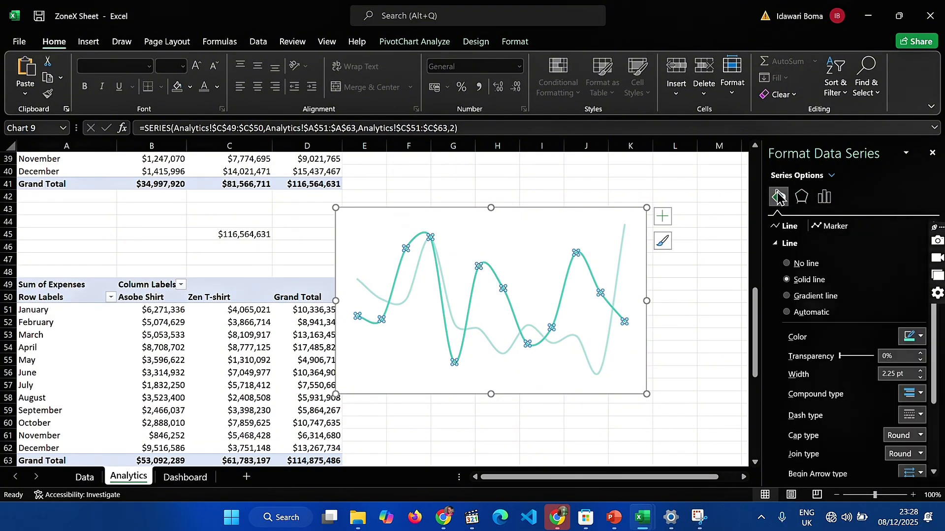
Set the expenses chart area to No fill and move the chart from the Analytics sheet to the Dashboard sheet
left_click(618, 234)
left_click(786, 245)
key("ctrl+x")
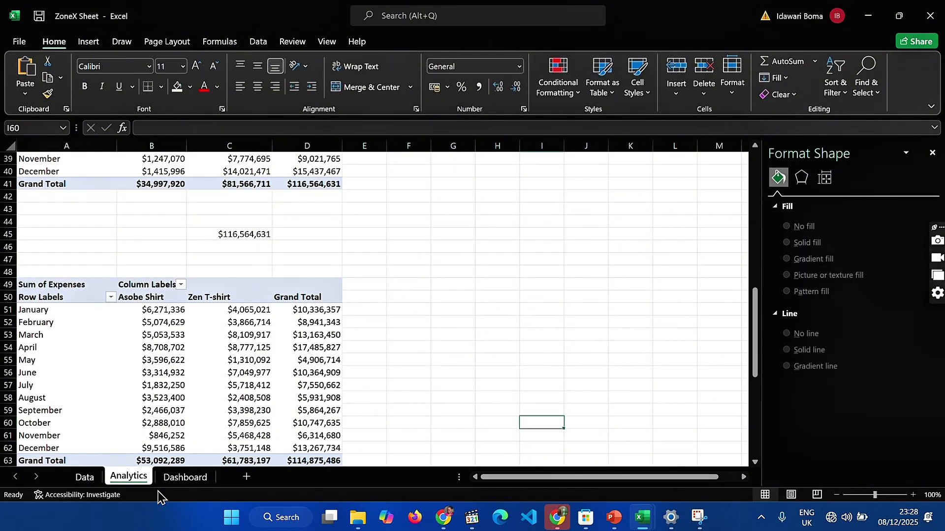
left_click(185, 477)
key("ctrl+v")
Shrink the pasted expenses trend chart and fit it into the Expense card below the expense total
left_click_drag(131, 236, 337, 298)
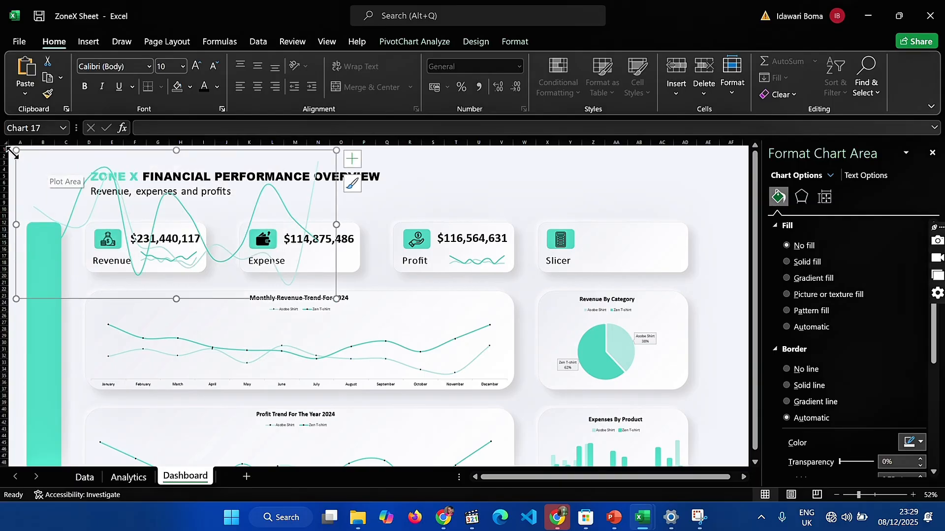
left_click_drag(15, 150, 242, 206)
left_click_drag(335, 299, 348, 283)
left_click_drag(295, 205, 295, 224)
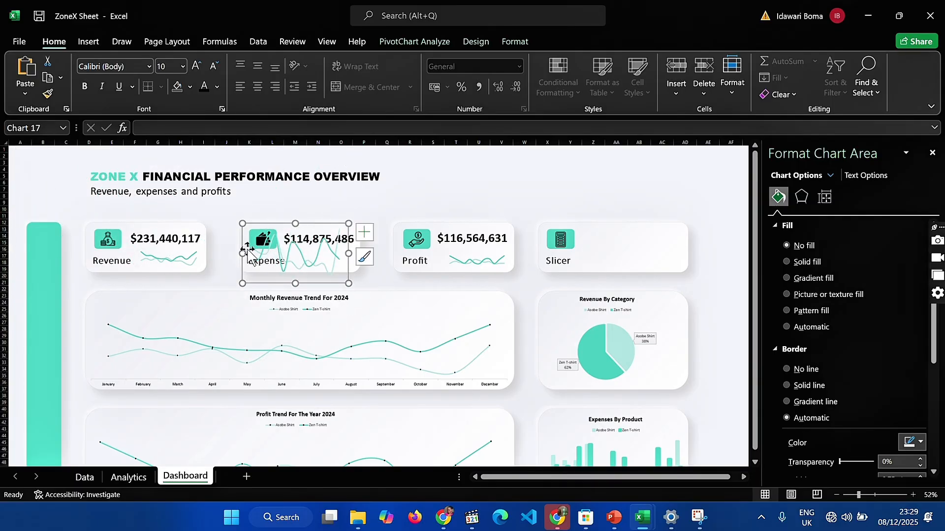
left_click_drag(242, 254, 284, 254)
left_click_drag(316, 224, 316, 248)
left_click_drag(317, 284, 317, 268)
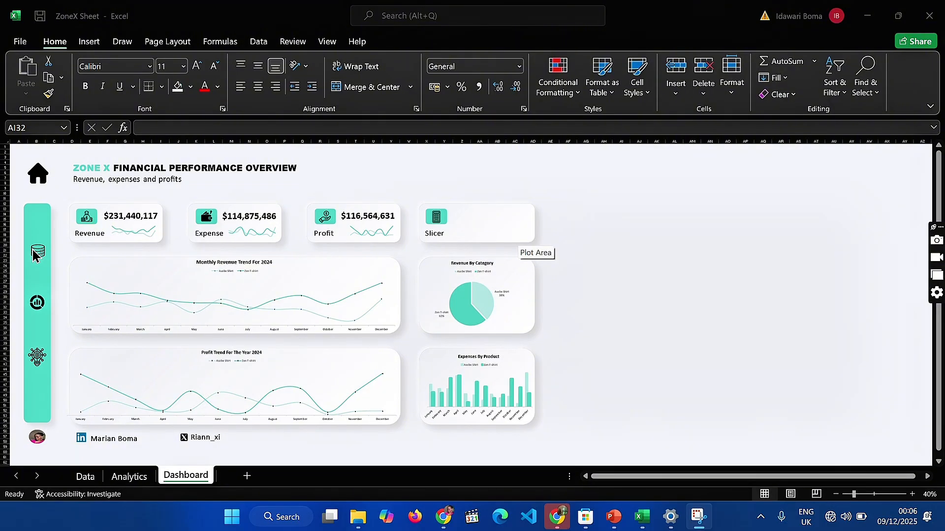
left_click(36, 254)
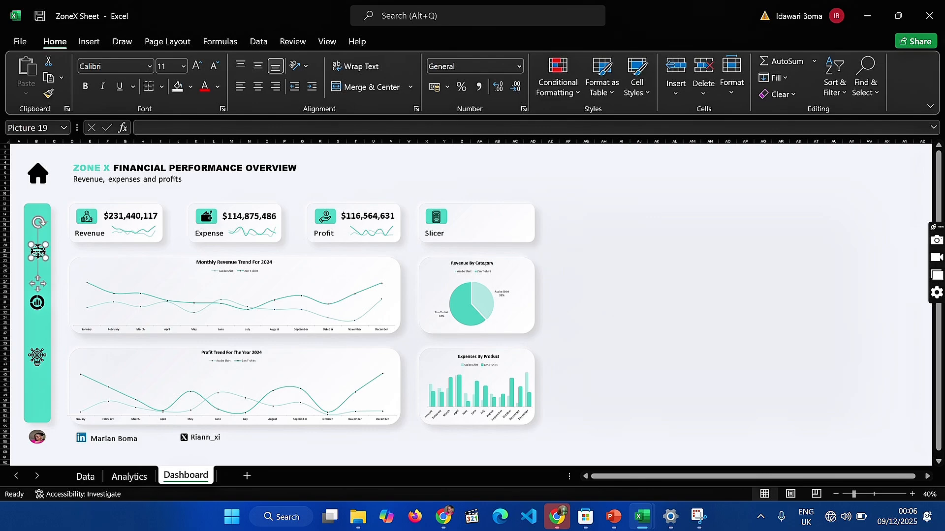
left_click(33, 312)
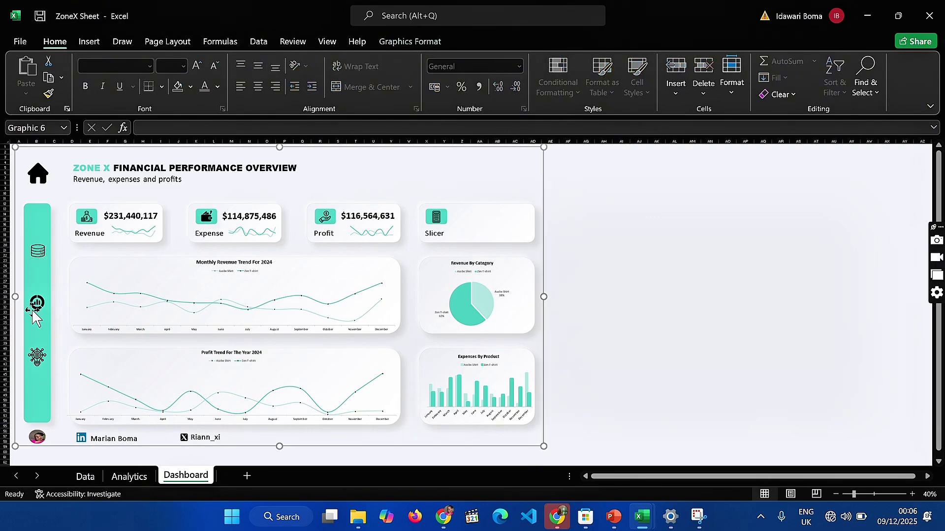
left_click(33, 306)
left_click(41, 367)
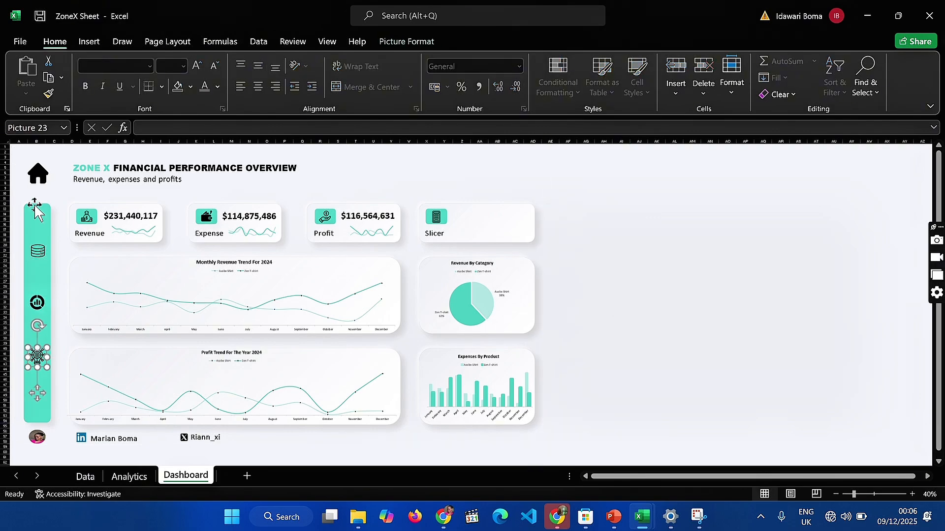
left_click(38, 190)
left_click(41, 178)
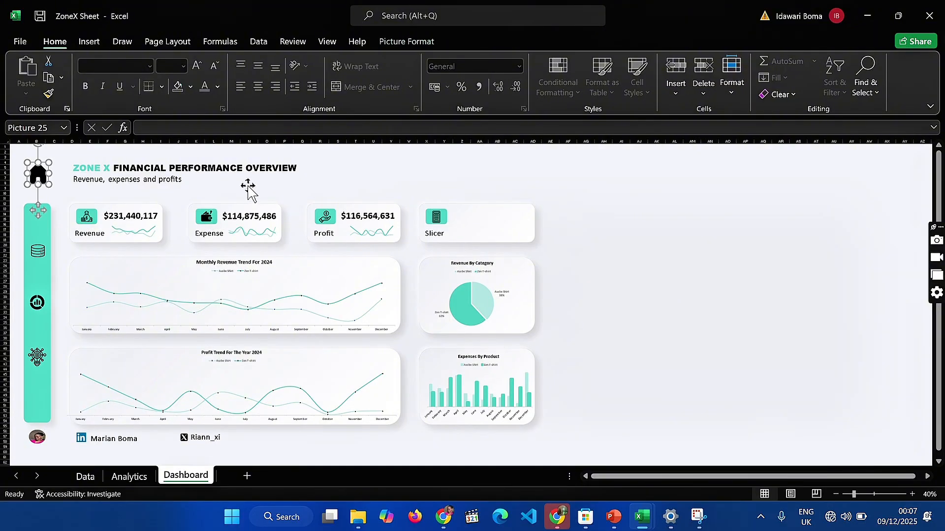
Link the database icon in the sidebar to cell A1 of the Data sheet in this document
left_click(36, 249)
left_click(37, 252)
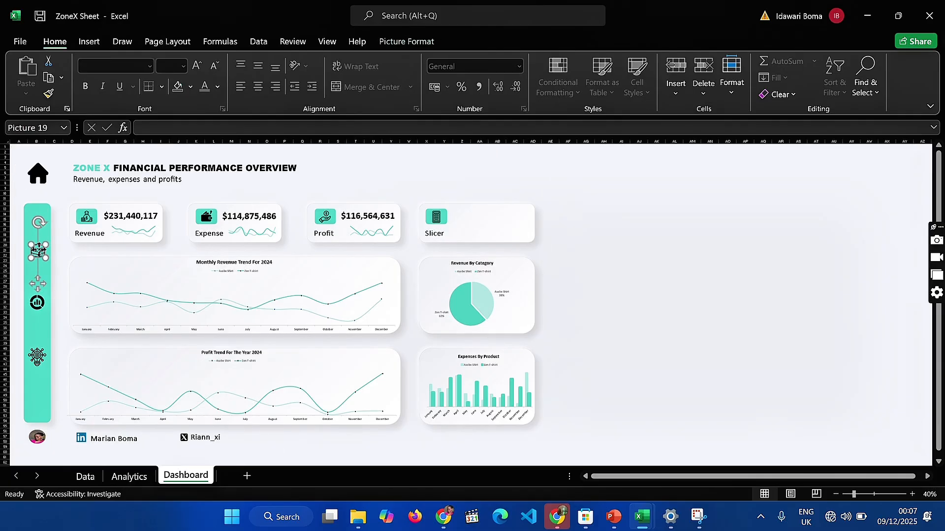
right_click(38, 251)
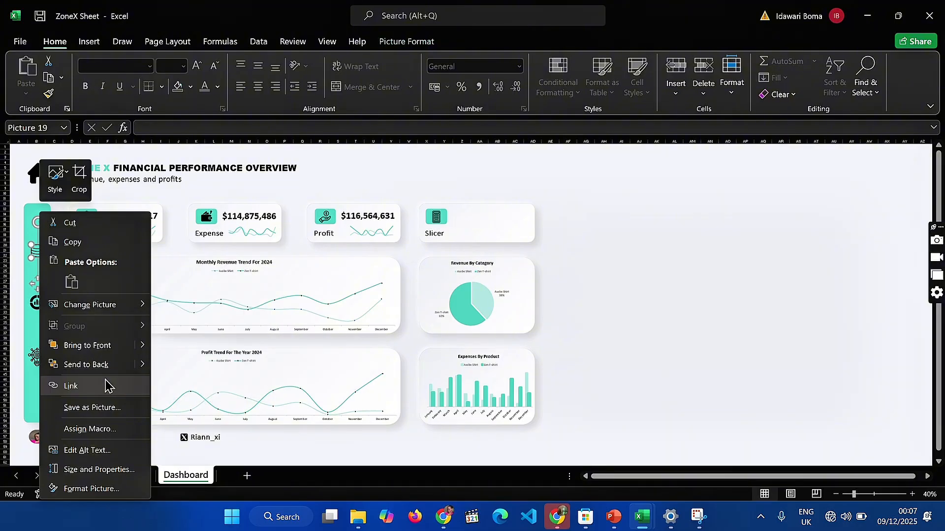
left_click(71, 386)
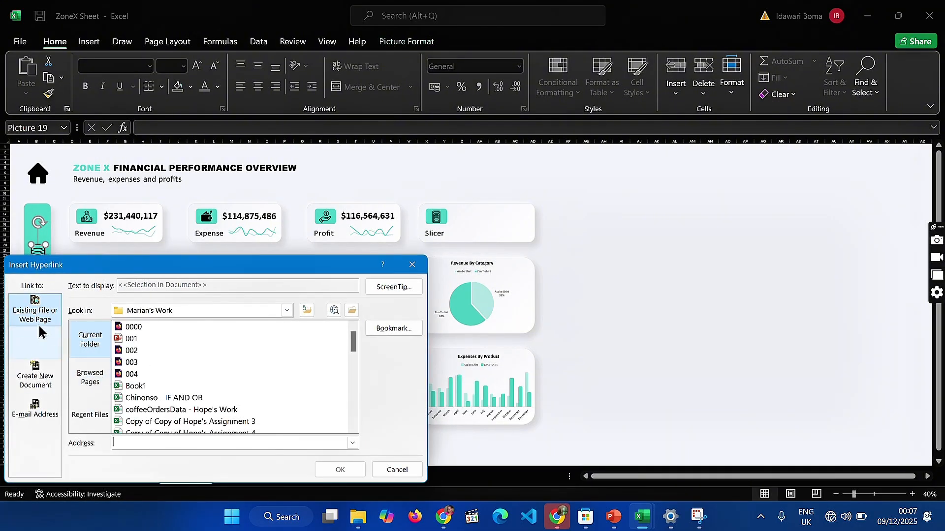
left_click(41, 351)
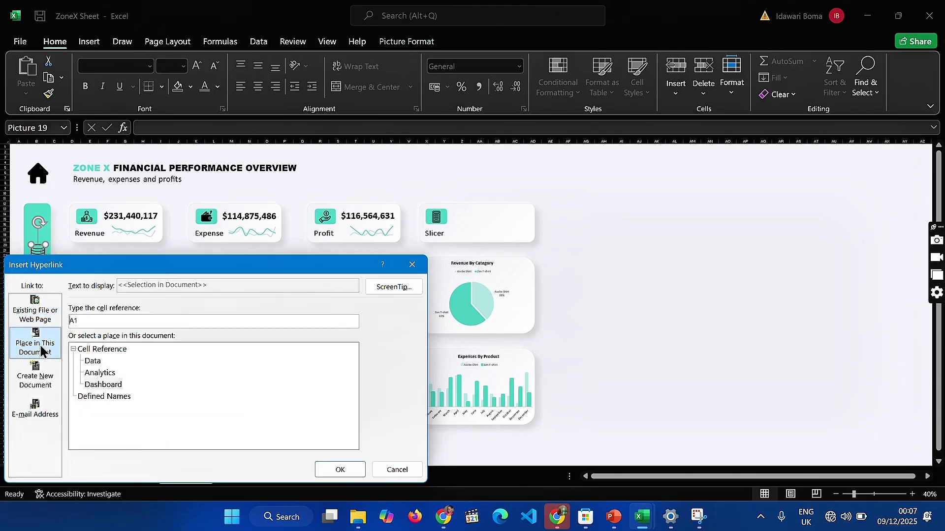
left_click(96, 362)
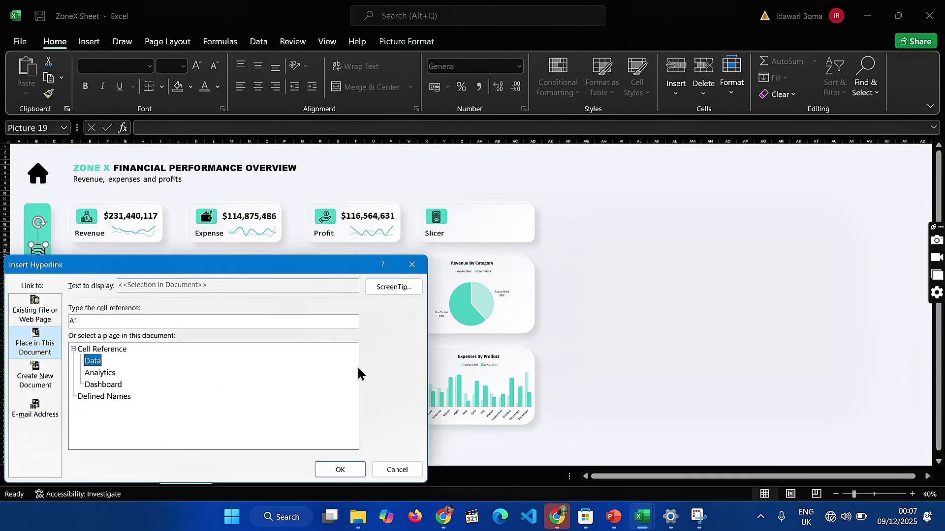
left_click(340, 470)
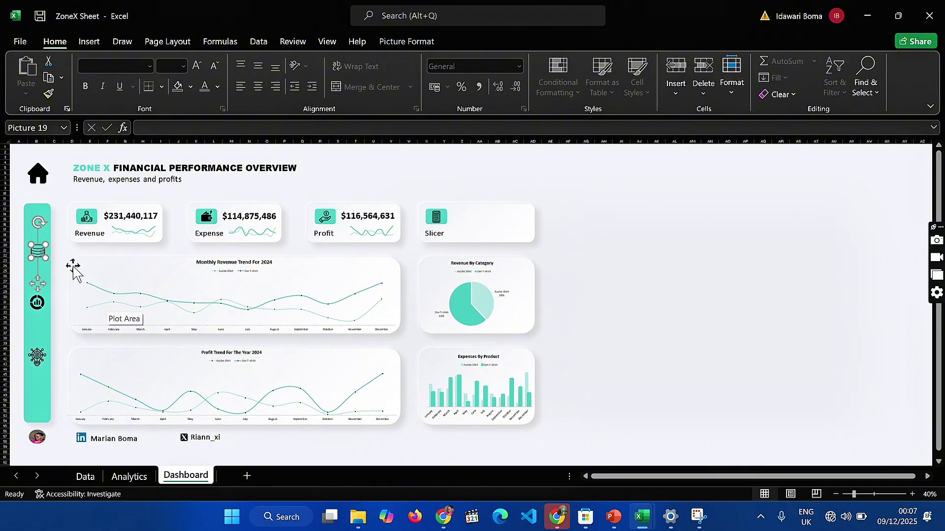
Test the database icon's link to the Data sheet and return to the Dashboard sheet
left_click(674, 267)
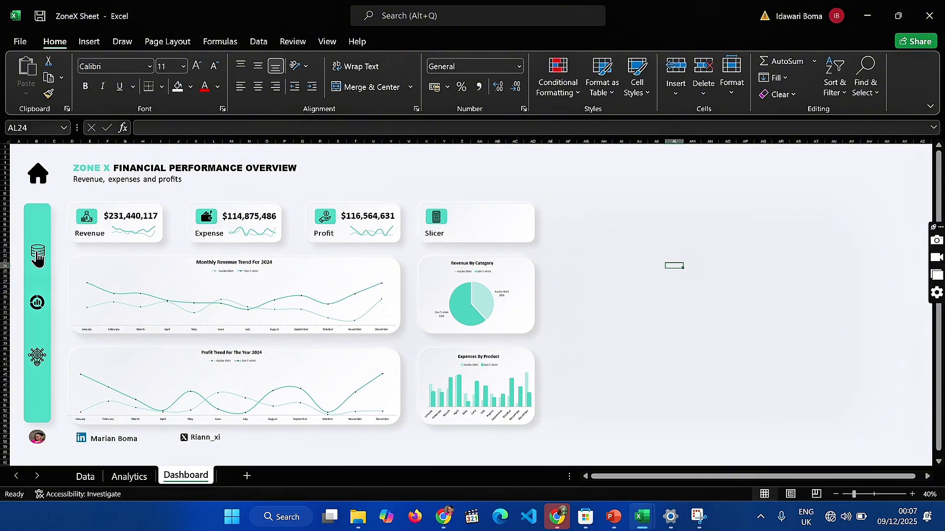
left_click(38, 256)
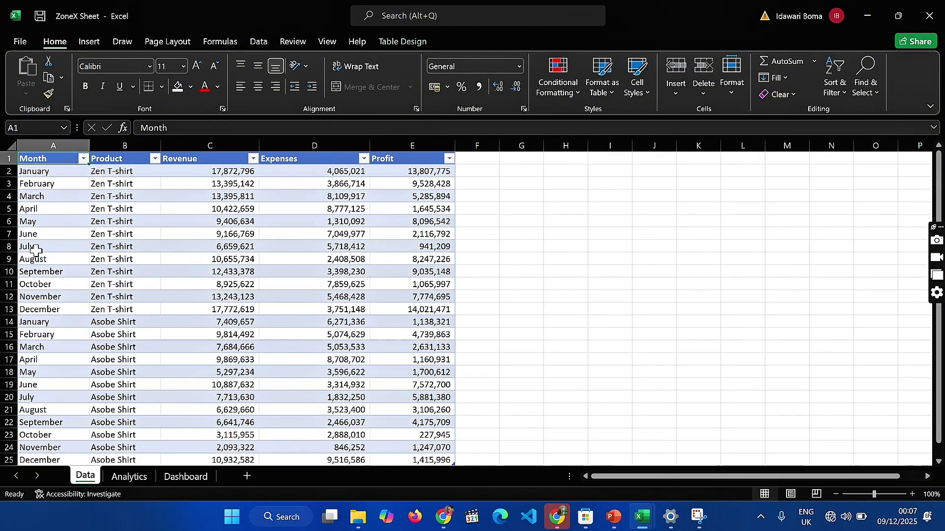
left_click(167, 479)
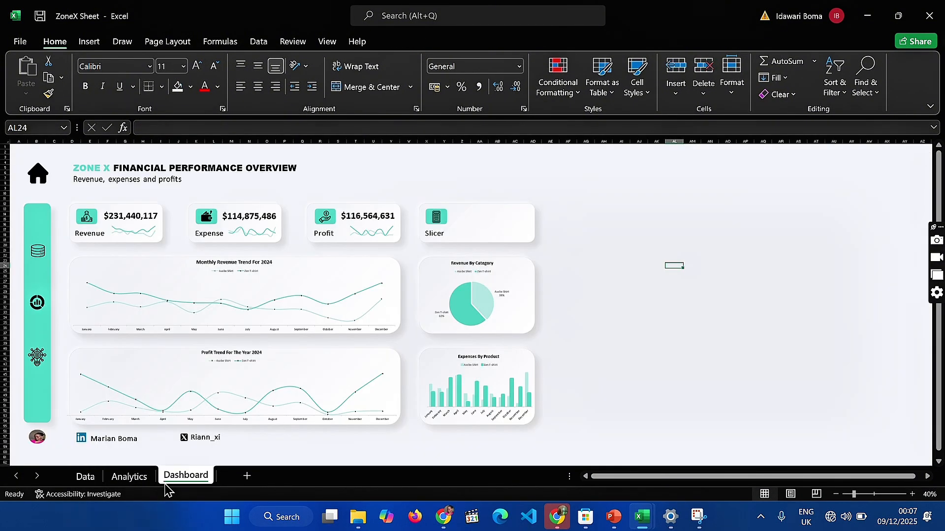
left_click(41, 305)
right_click(40, 302)
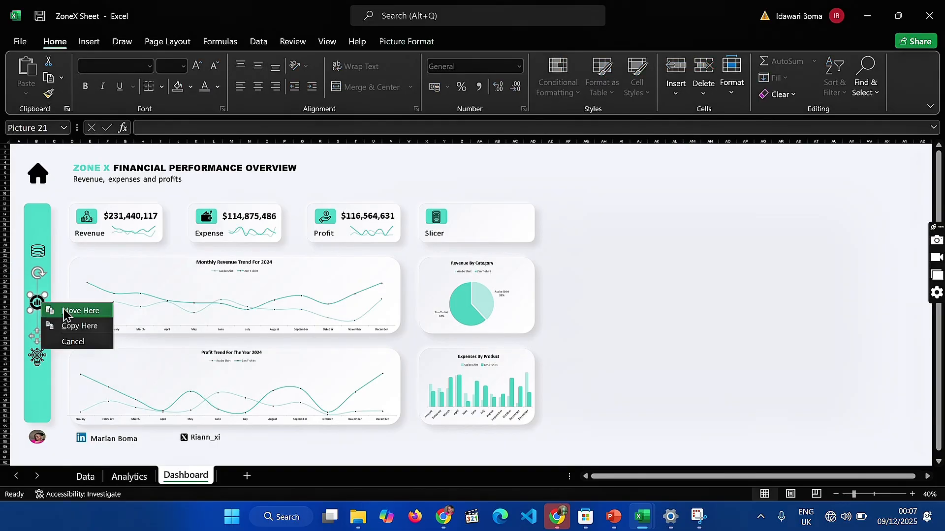
left_click(41, 302)
left_click(587, 312)
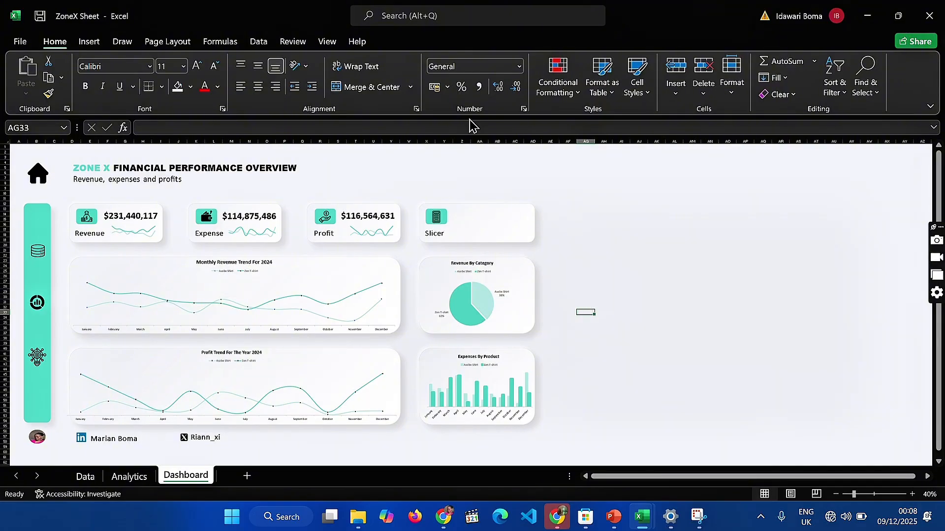
Insert a Product slicer from the monthly revenue chart and fit it into the Slicer card, about 3.18 cm high and 8.91 cm wide
left_click(345, 275)
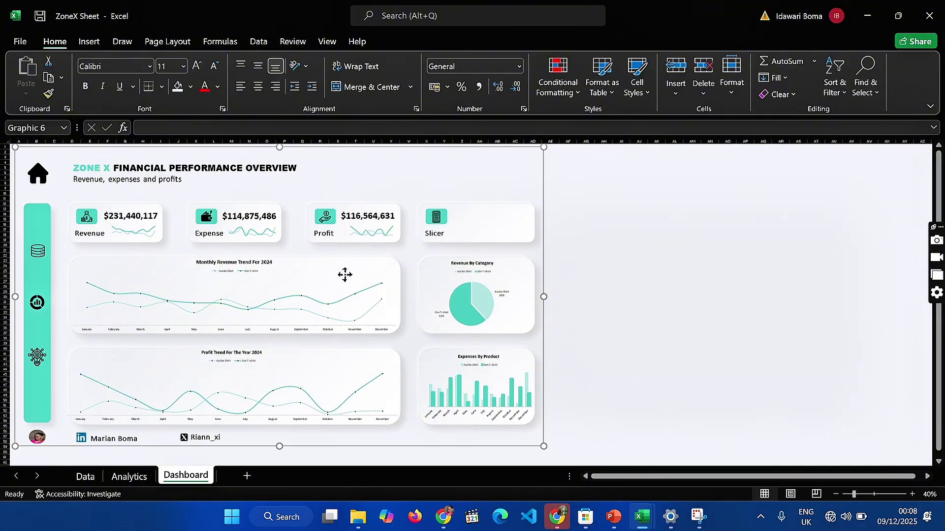
left_click(350, 290)
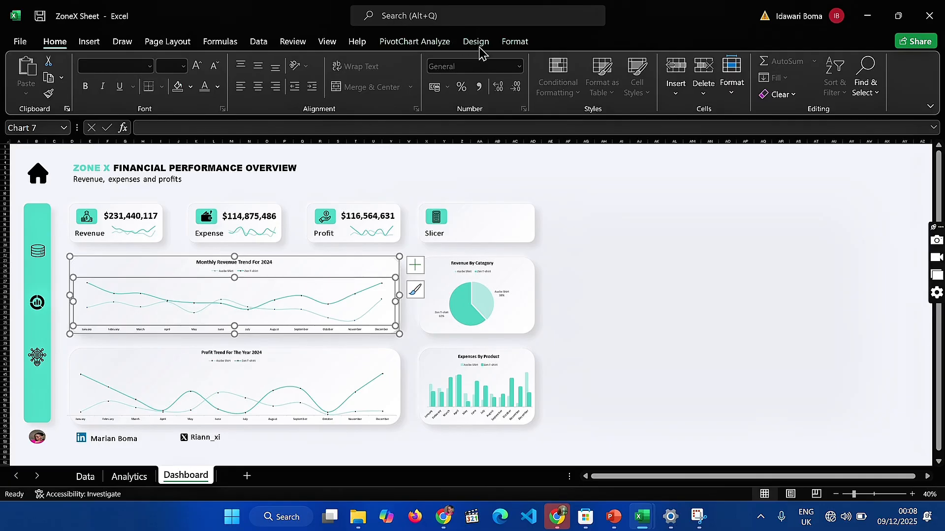
left_click(87, 43)
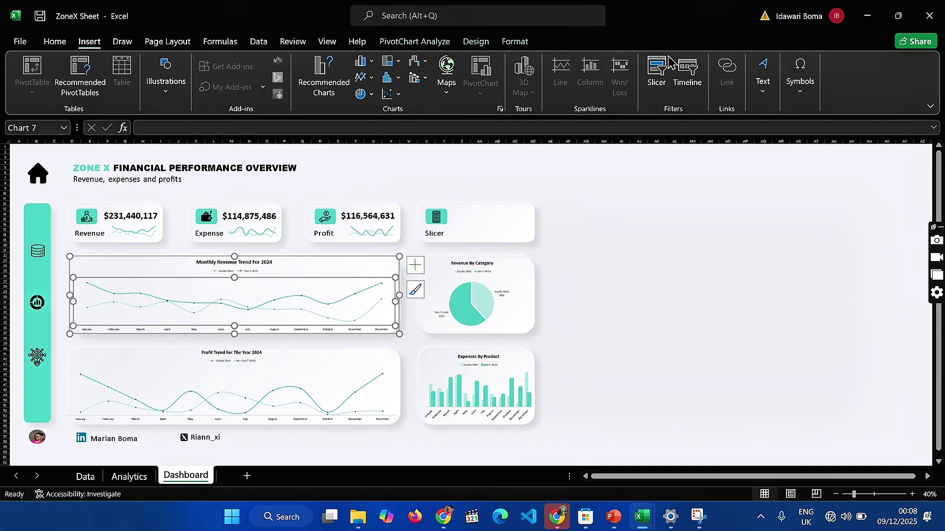
left_click(657, 72)
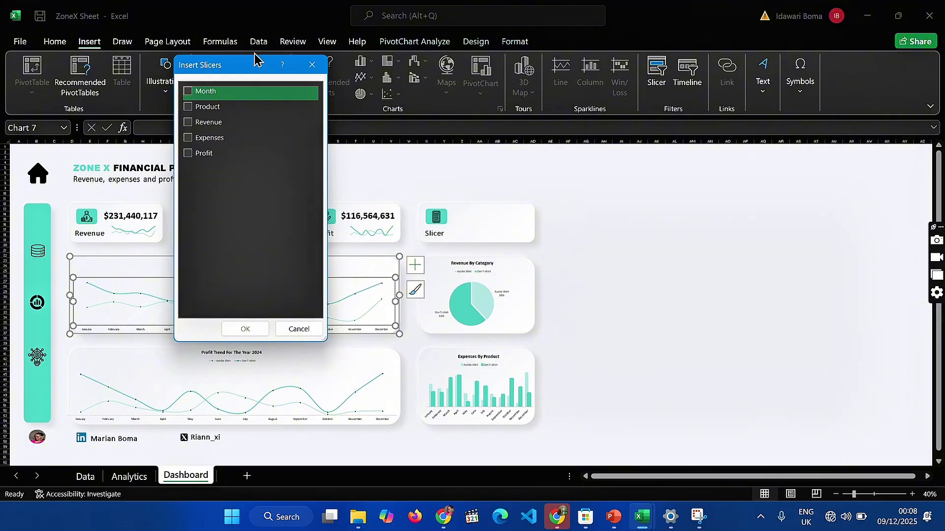
left_click(193, 108)
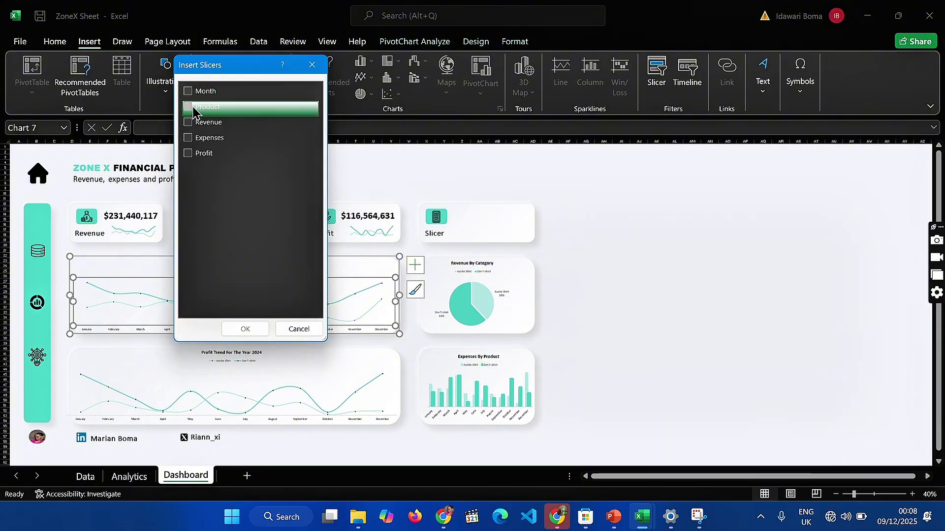
left_click(245, 329)
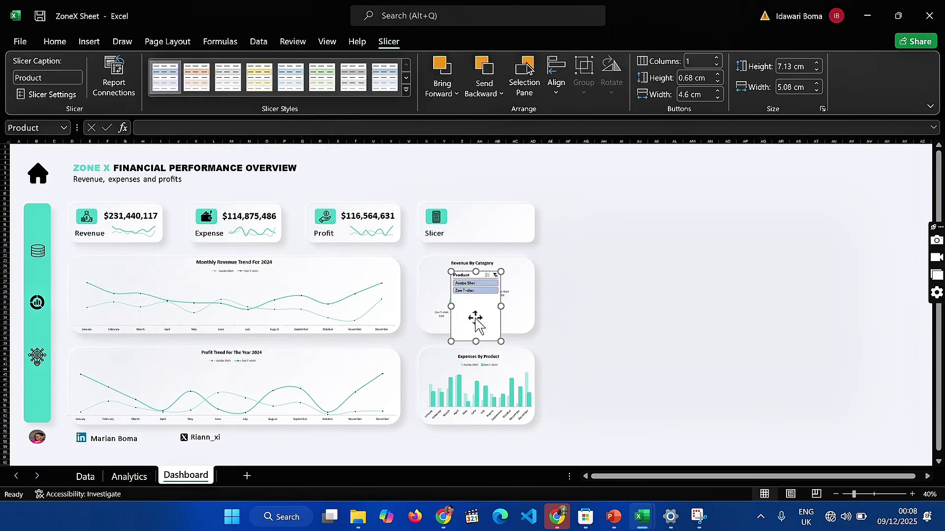
left_click_drag(498, 306, 480, 209)
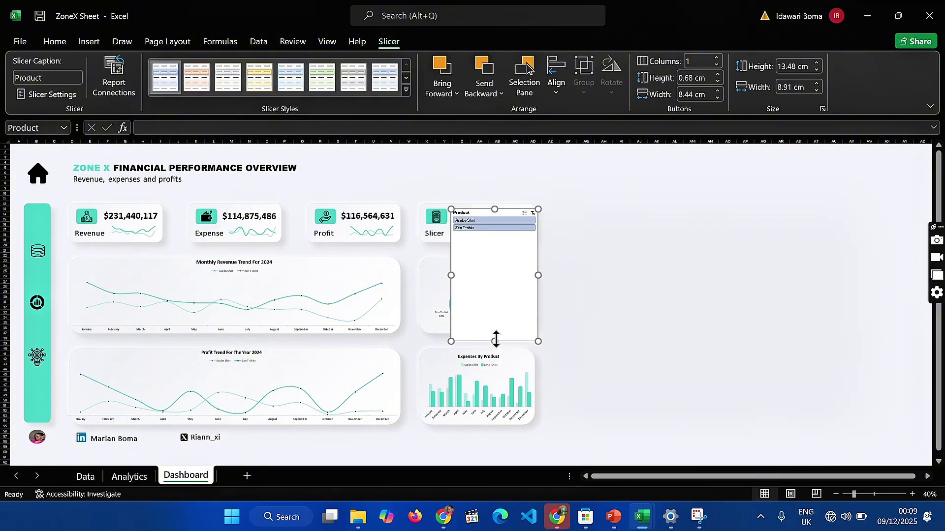
left_click_drag(495, 339, 482, 241)
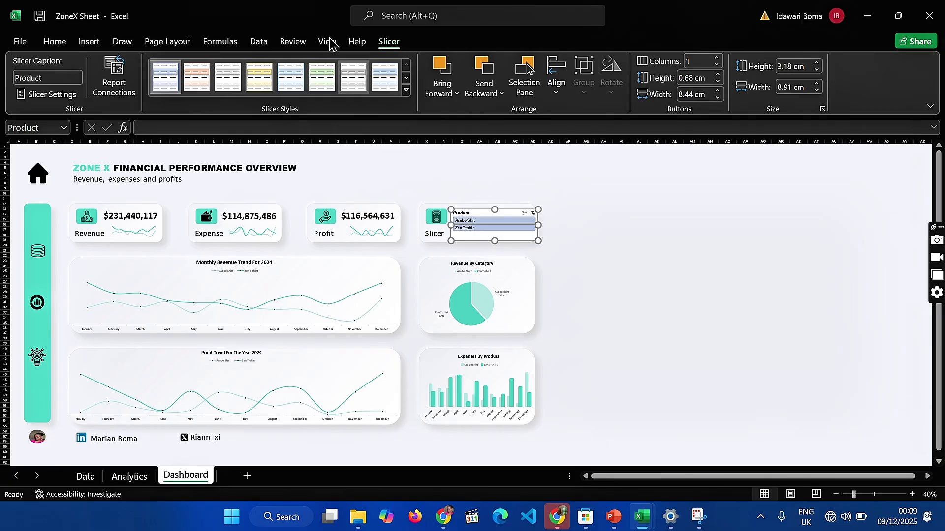
Connect the Product slicer to PivotTable2, PivotTable3 and PivotTable4 as well as PivotTable1
left_click(117, 82)
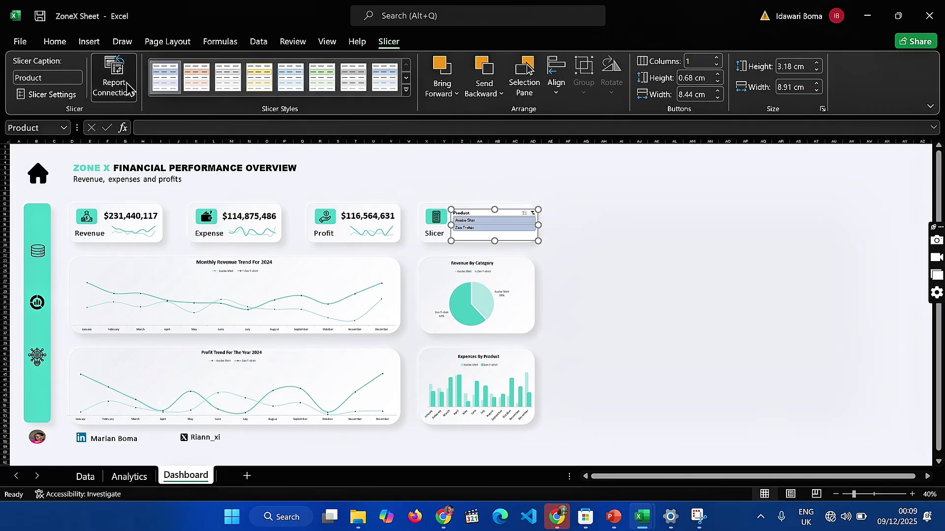
left_click(148, 209)
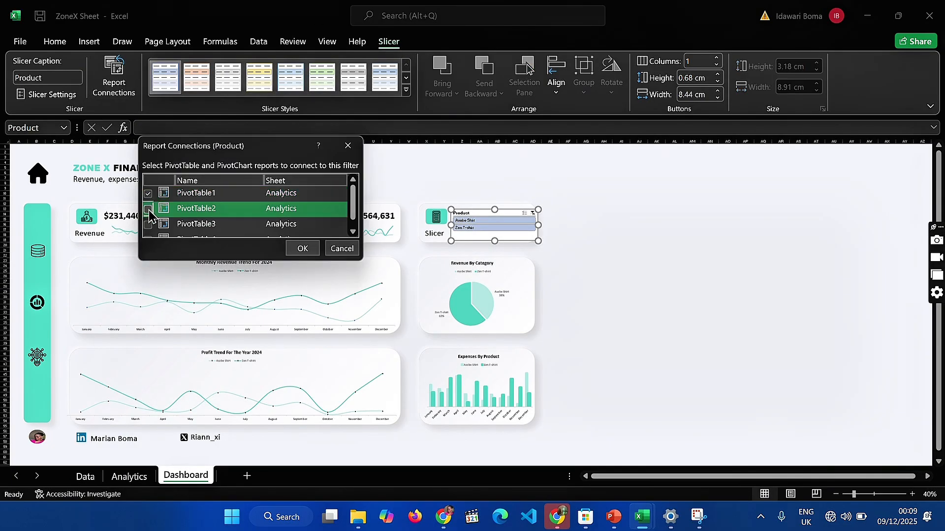
left_click(147, 225)
scroll(150, 230, "down", 1)
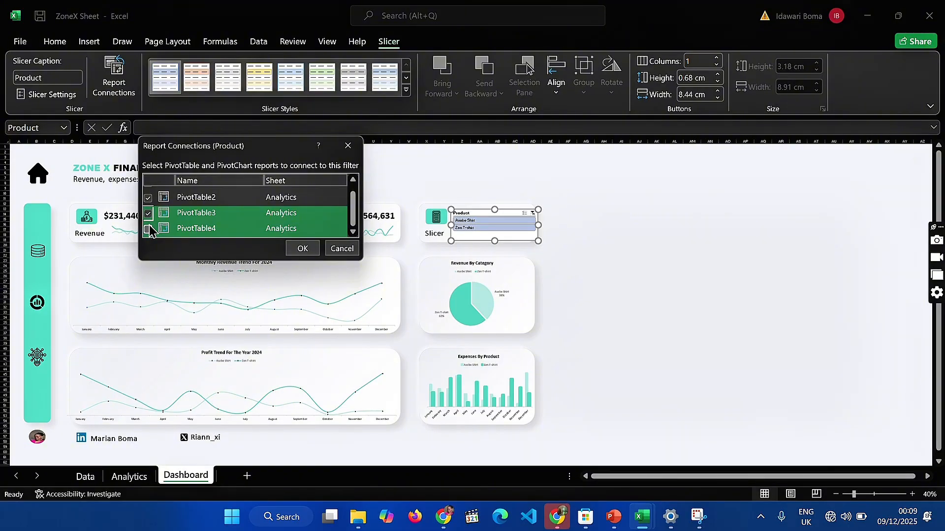
left_click(148, 229)
scroll(226, 212, "up", 1)
left_click(256, 211)
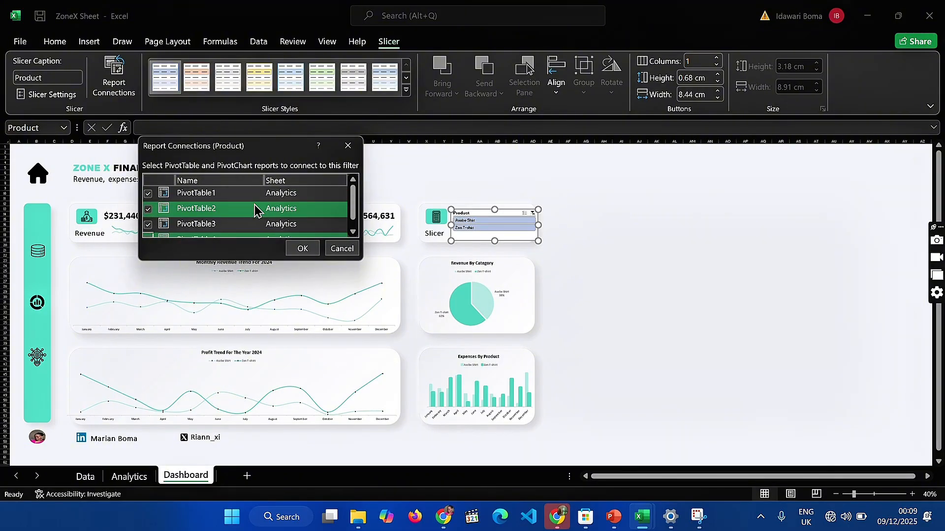
left_click(304, 249)
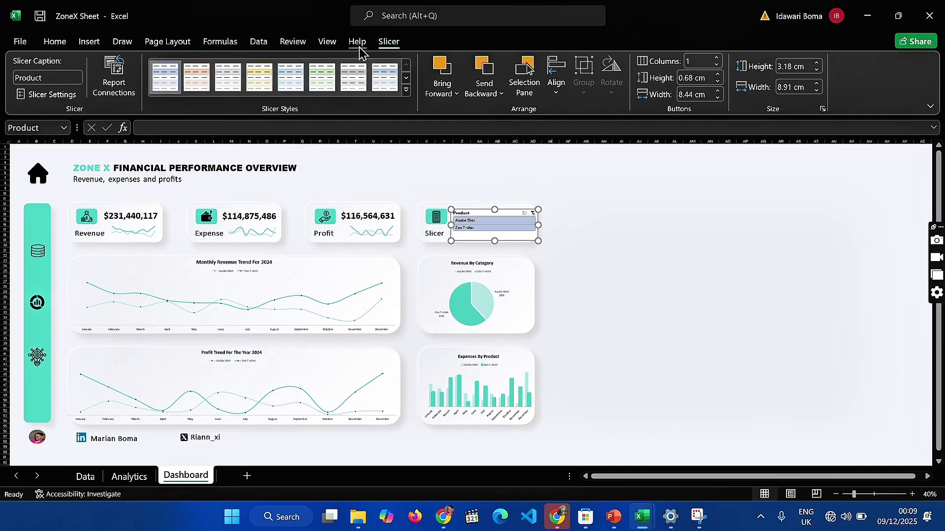
Test the slicer by filtering the dashboard to Asobe Shirt, Zen T-shirt and Asobe Shirt again, and clear the filter
left_click(495, 222)
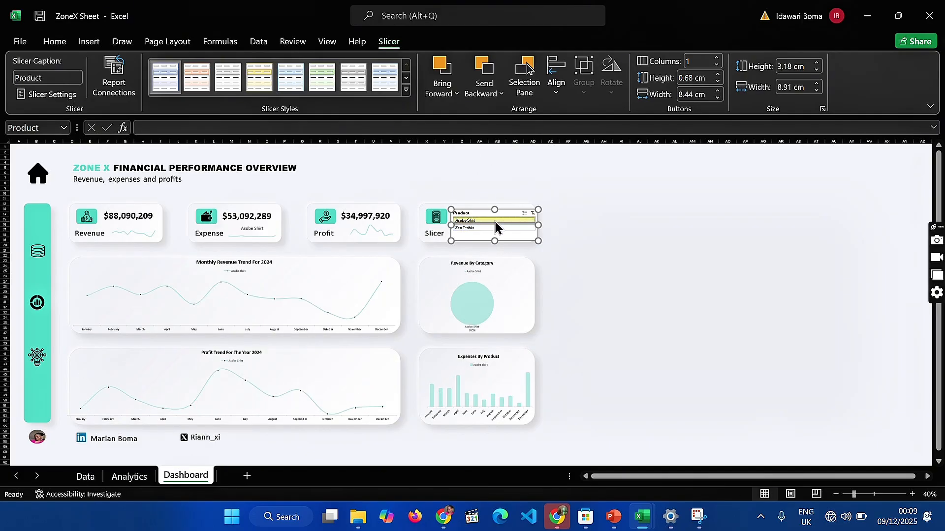
left_click(485, 230)
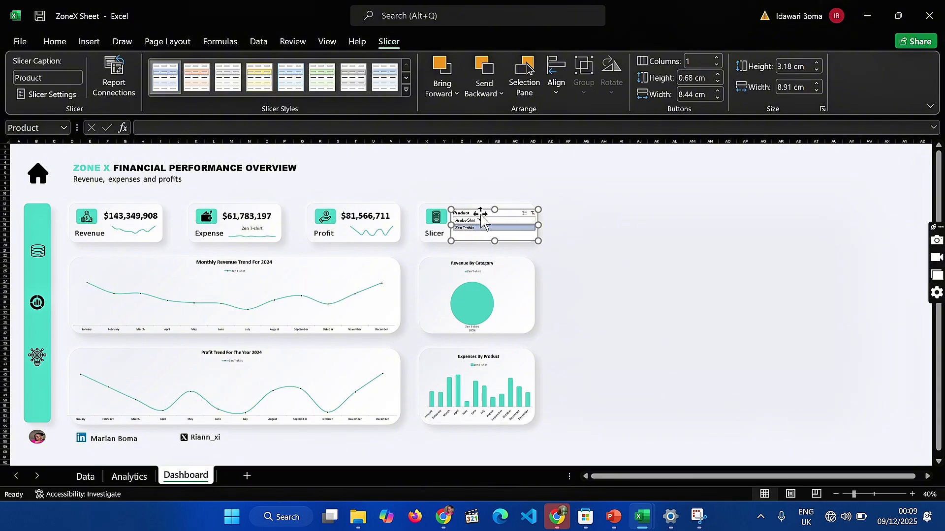
left_click(479, 220)
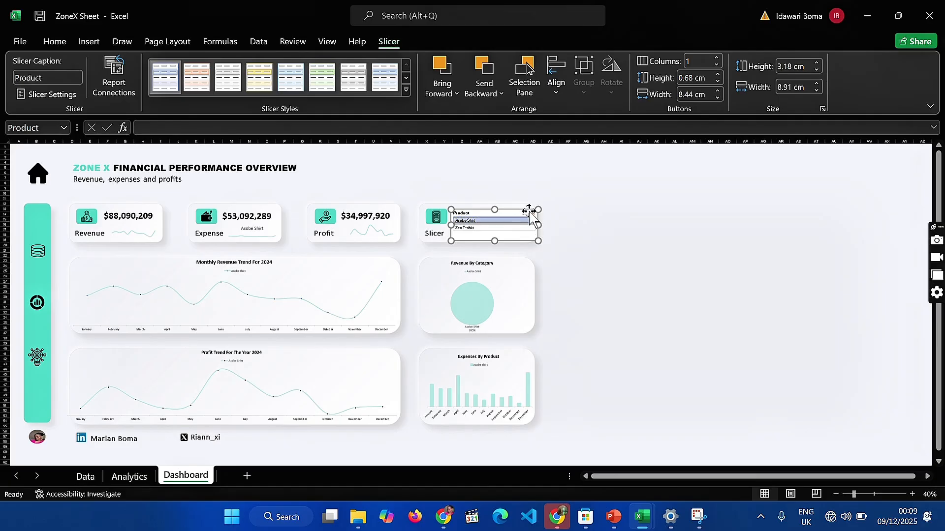
left_click(534, 212)
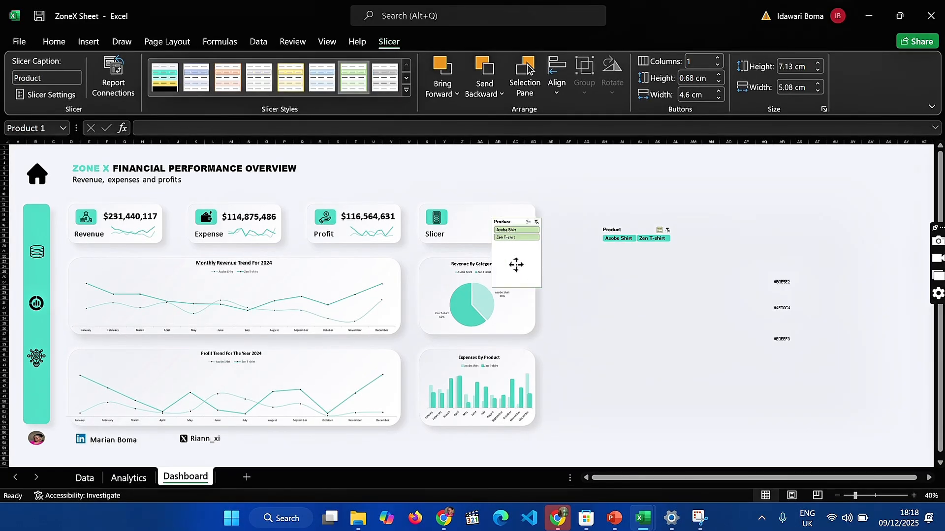
Set the Product slicer in the Slicer card to 2 columns and reduce its height to about 2.6 cm
left_click_drag(516, 265, 513, 267)
left_click(698, 60)
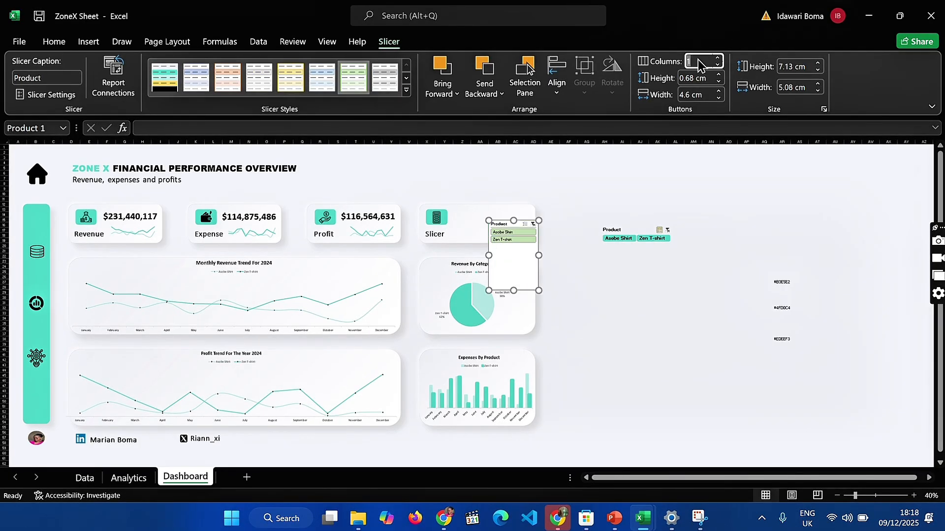
key("Return")
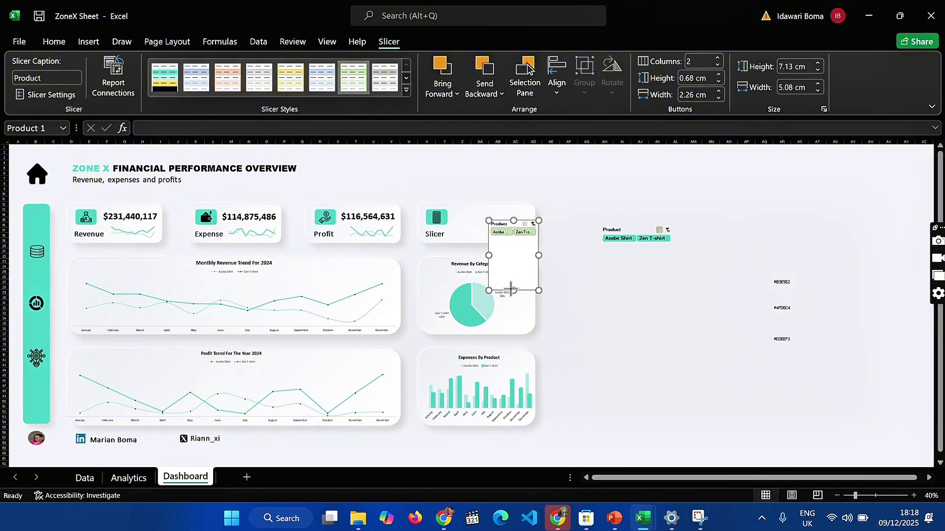
left_click_drag(511, 290, 513, 246)
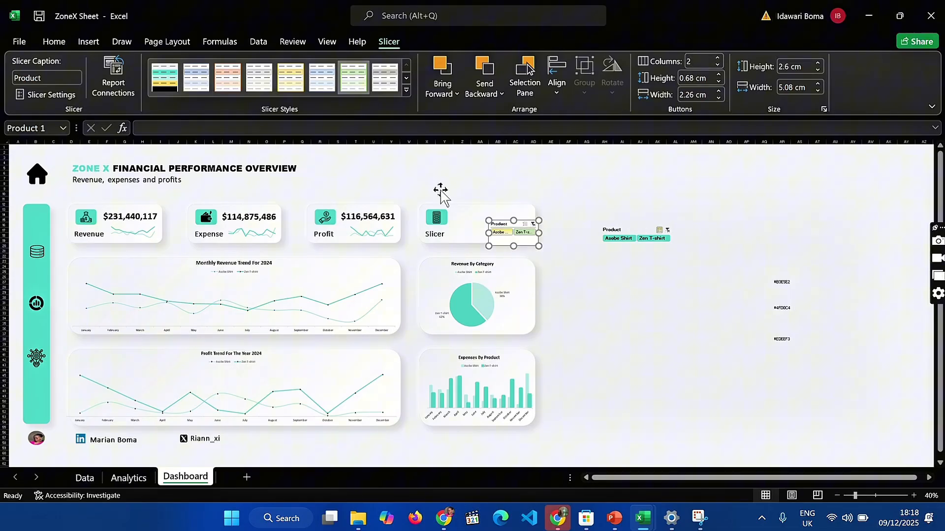
Delete the custom Slicer Style 1 and apply the light blue slicer style to the Product slicer in the Slicer card
right_click(168, 92)
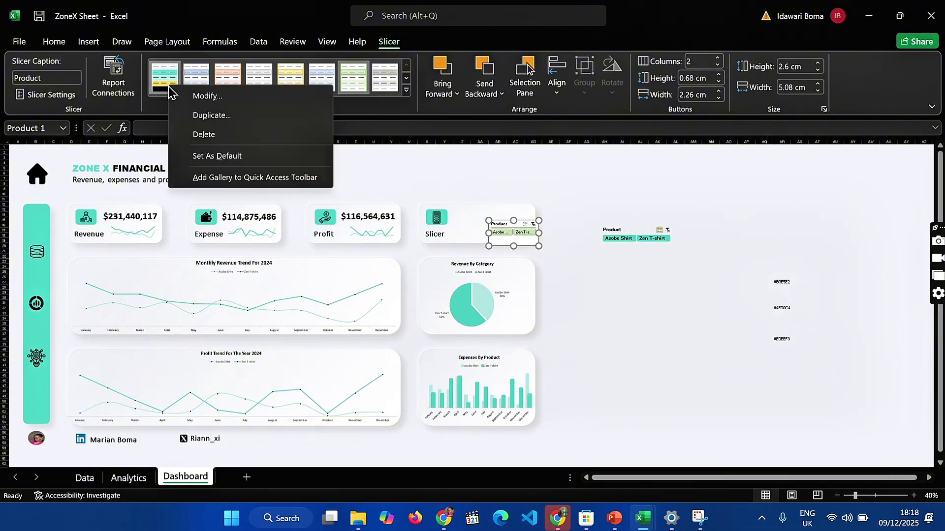
left_click(213, 135)
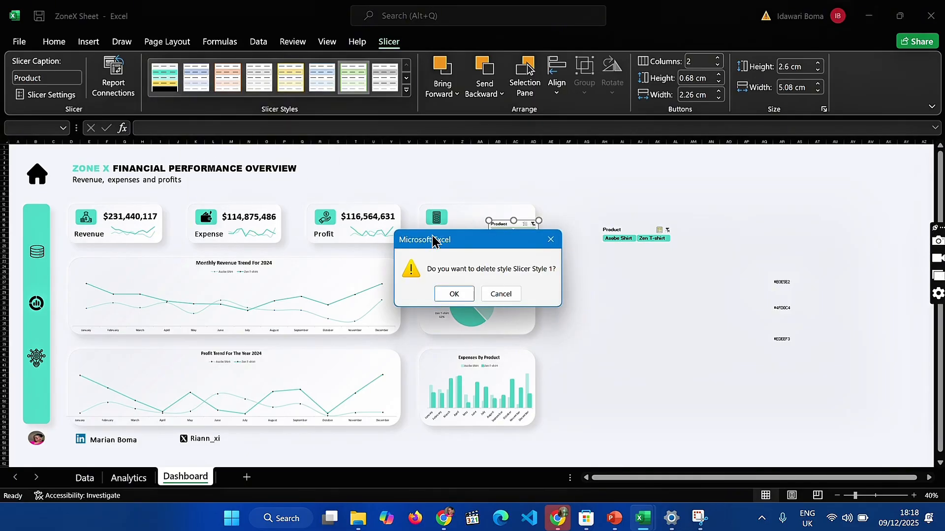
left_click(453, 294)
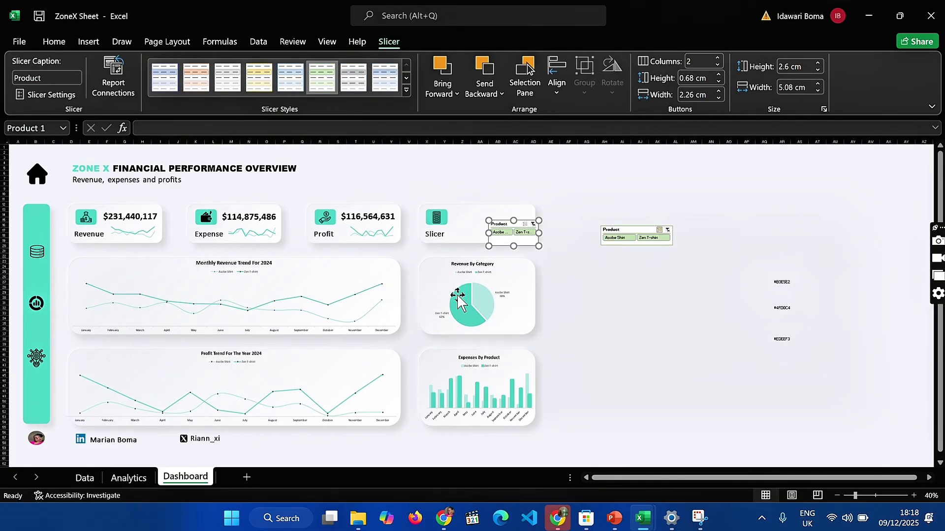
left_click(172, 76)
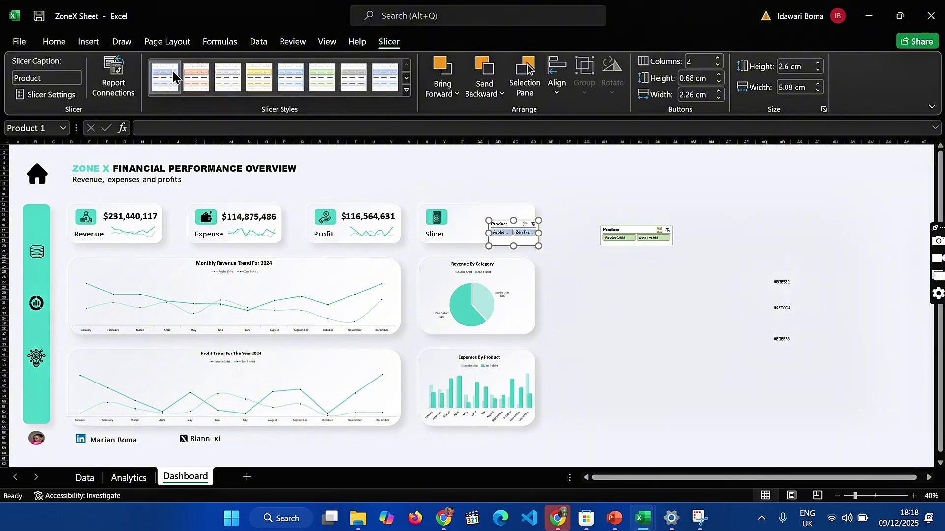
Create a new slicer style with the whole-slicer fill set to #EDEEF3 and apply it to the Product slicer in the Slicer card
left_click(407, 91)
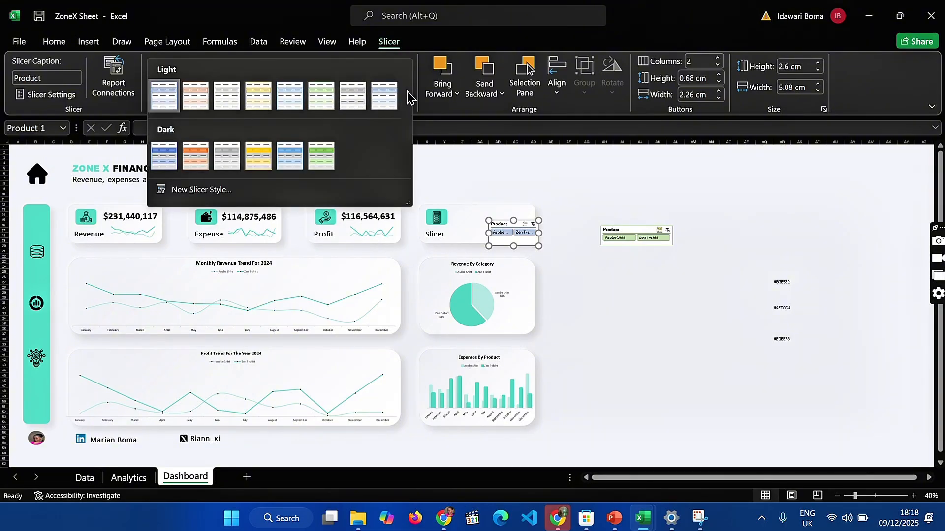
left_click(197, 190)
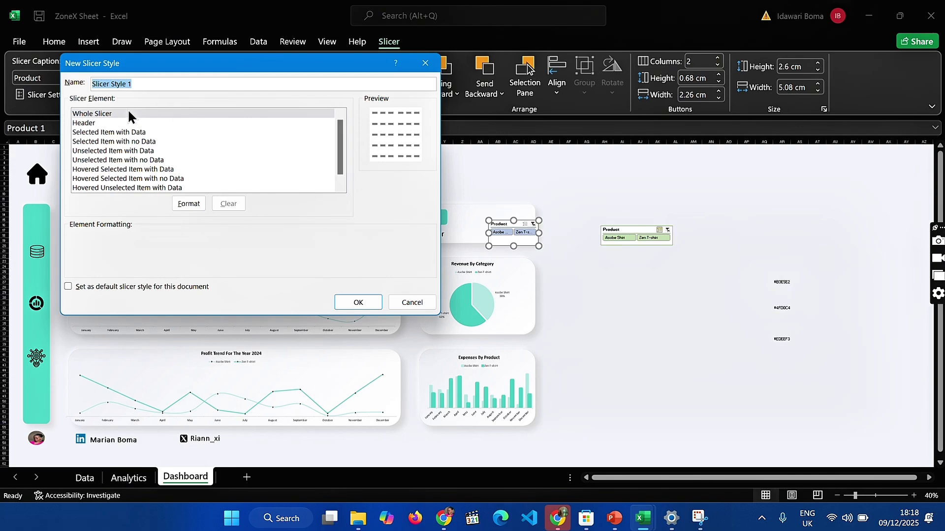
left_click(180, 205)
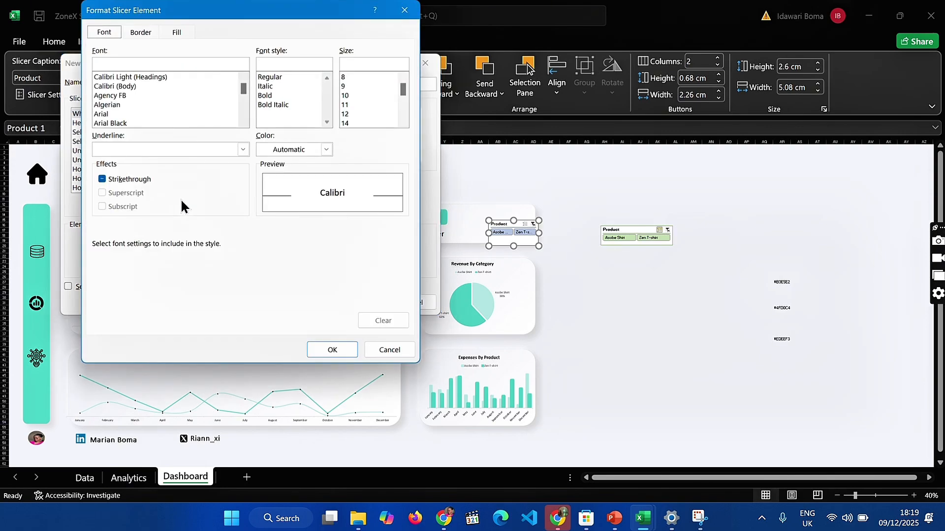
left_click(177, 32)
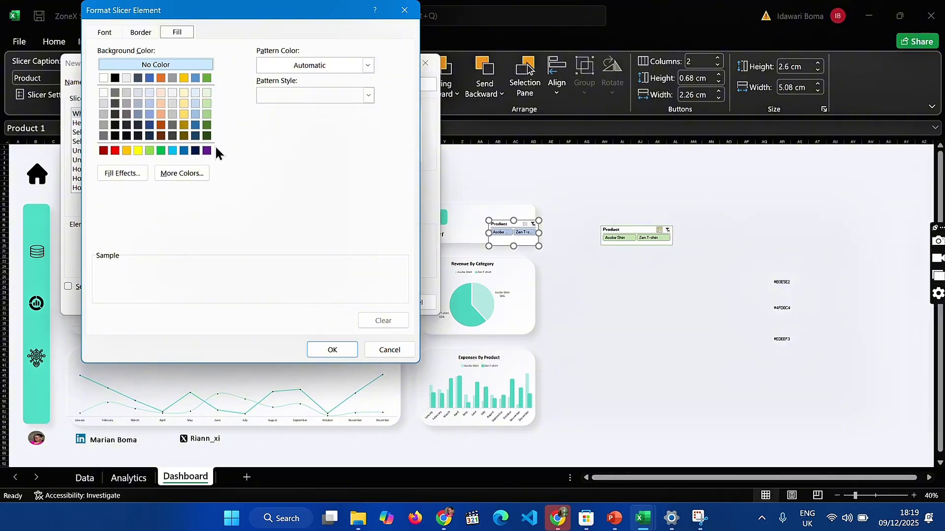
left_click(188, 173)
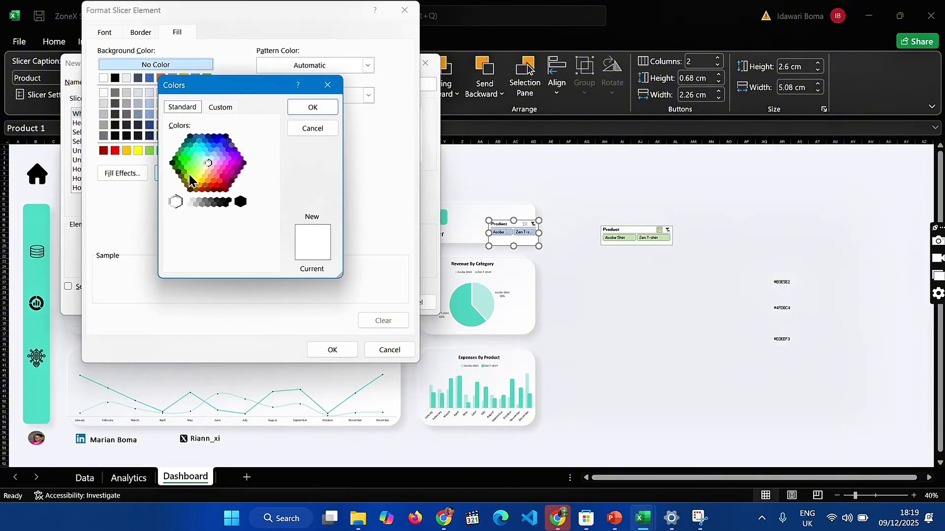
left_click(220, 105)
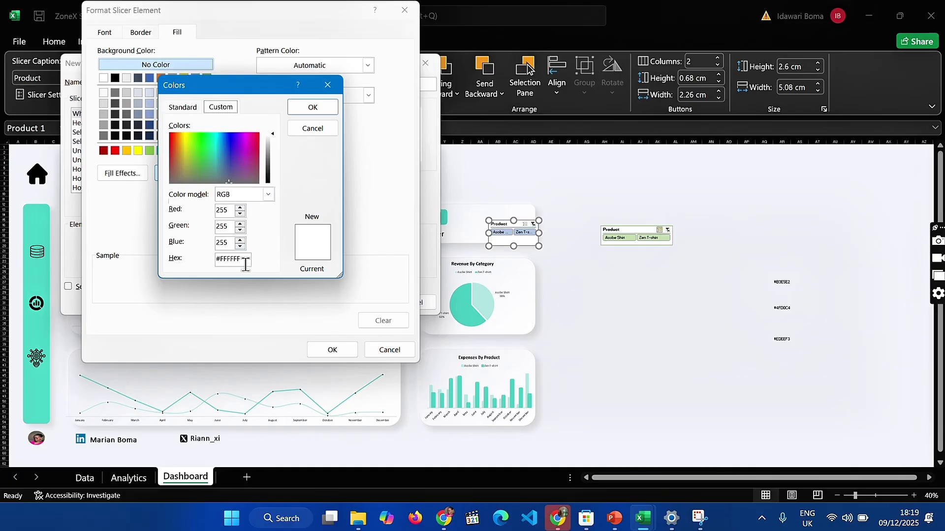
left_click_drag(245, 259, 194, 258)
type("#EDEEF3")
left_click(297, 107)
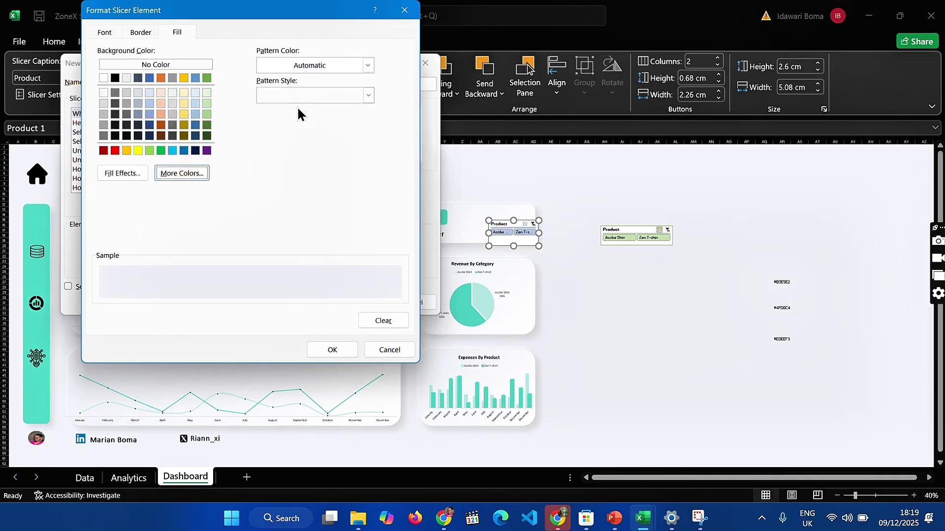
left_click(348, 353)
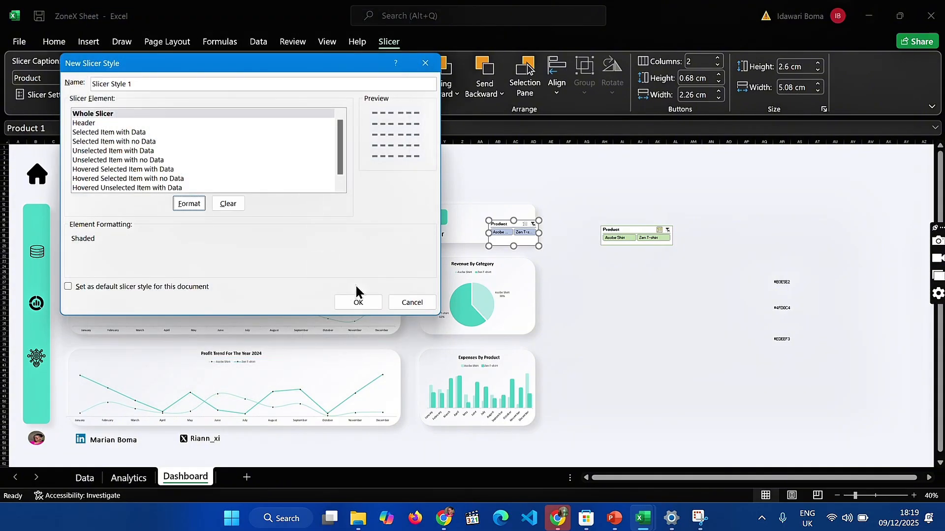
left_click(358, 302)
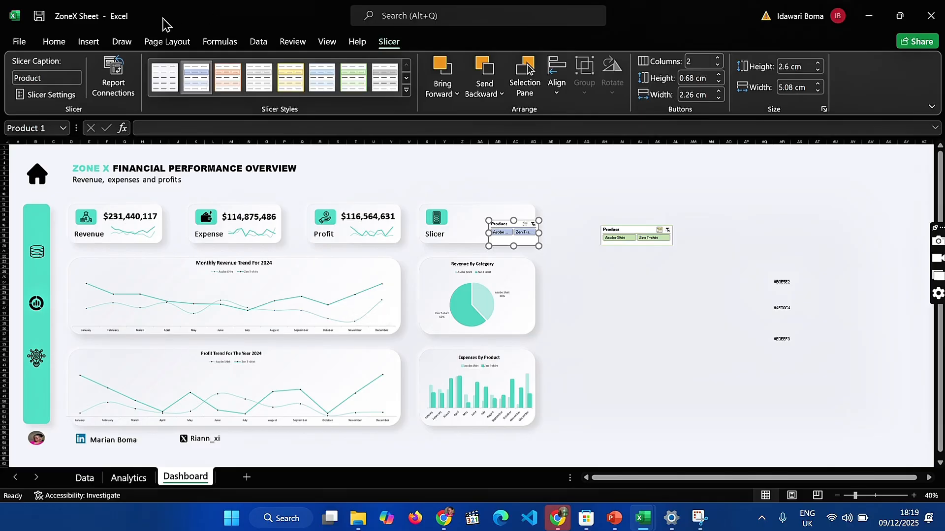
left_click(165, 77)
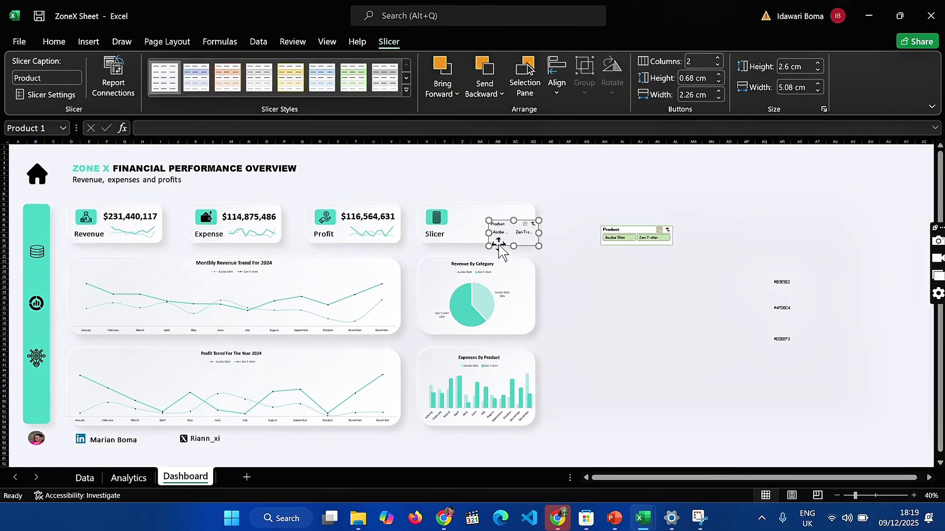
Set the Selected Item with Data fill in Slicer Style 1 to #4FD0C4, and test it by filtering to Zen T-shirt and Asobe Shirt
right_click(160, 79)
left_click(192, 86)
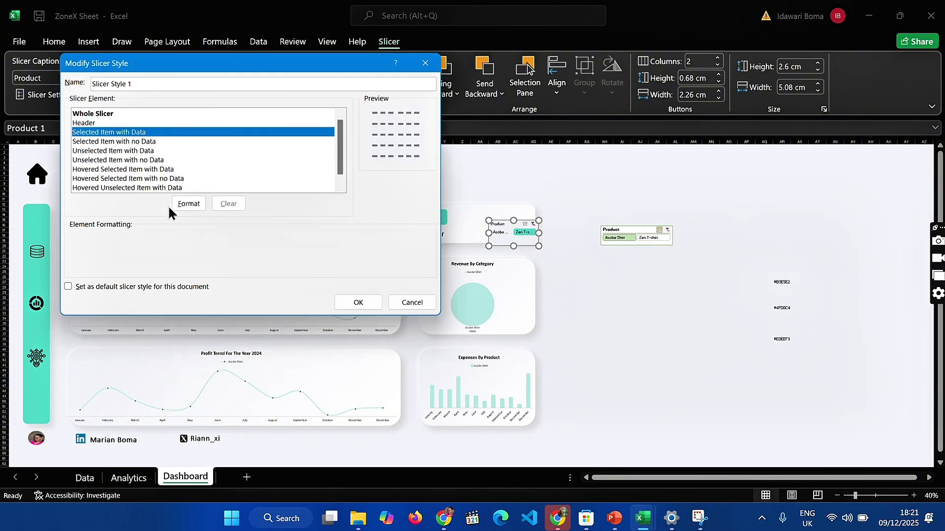
left_click(189, 204)
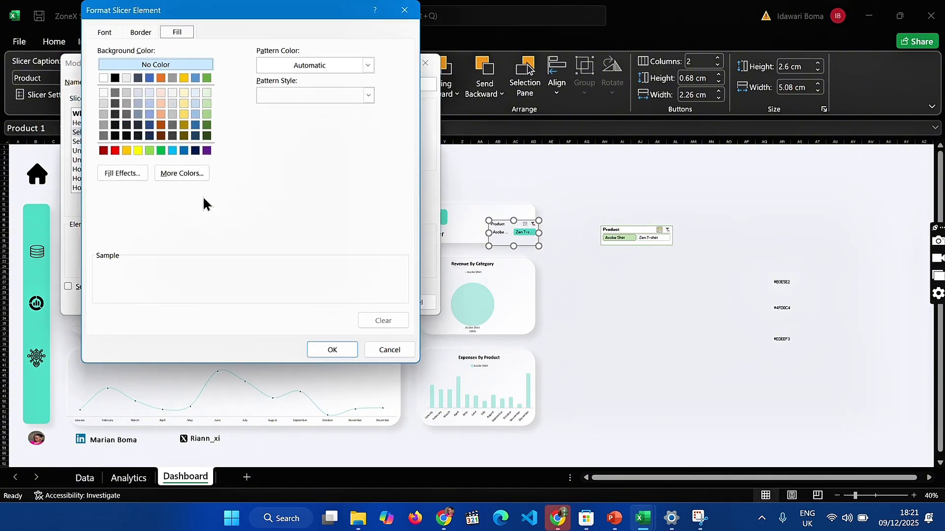
left_click(172, 175)
left_click(230, 108)
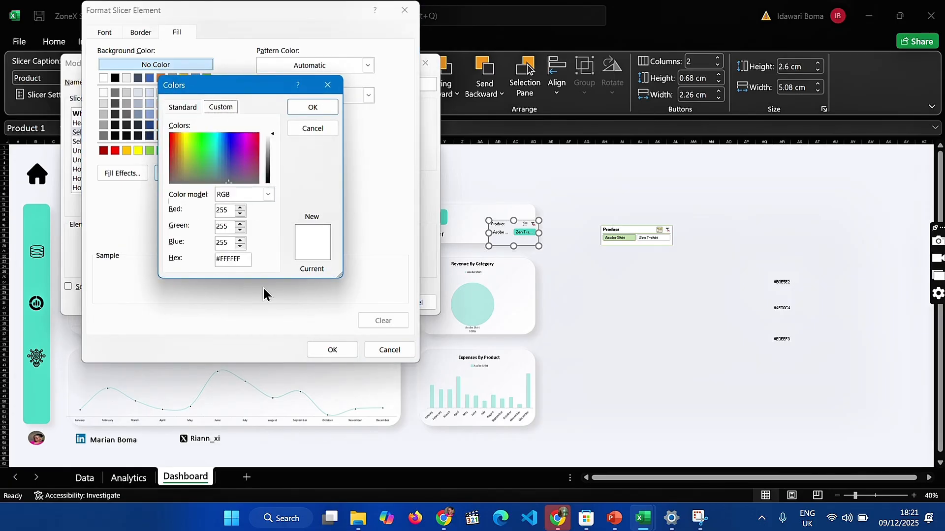
left_click_drag(237, 260, 216, 259)
key("BackSpace")
type("#4FD0C4")
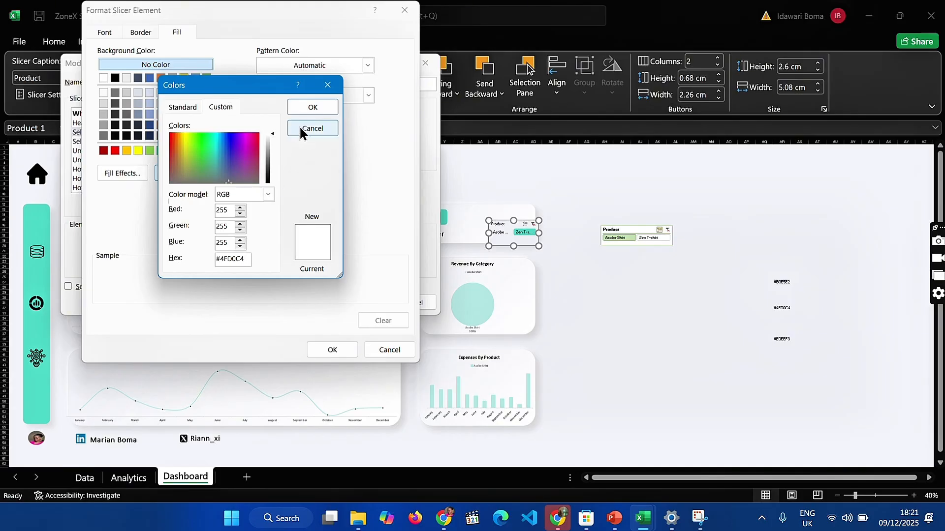
left_click(310, 108)
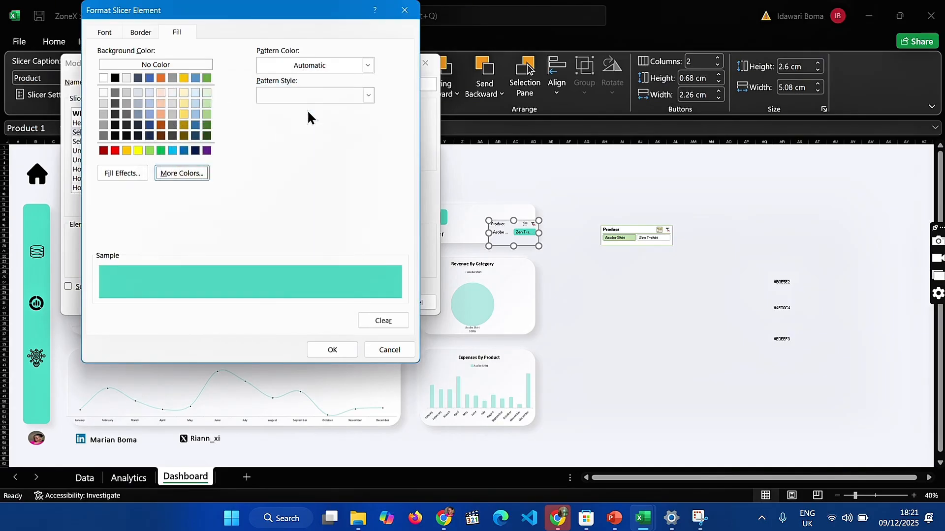
left_click(324, 347)
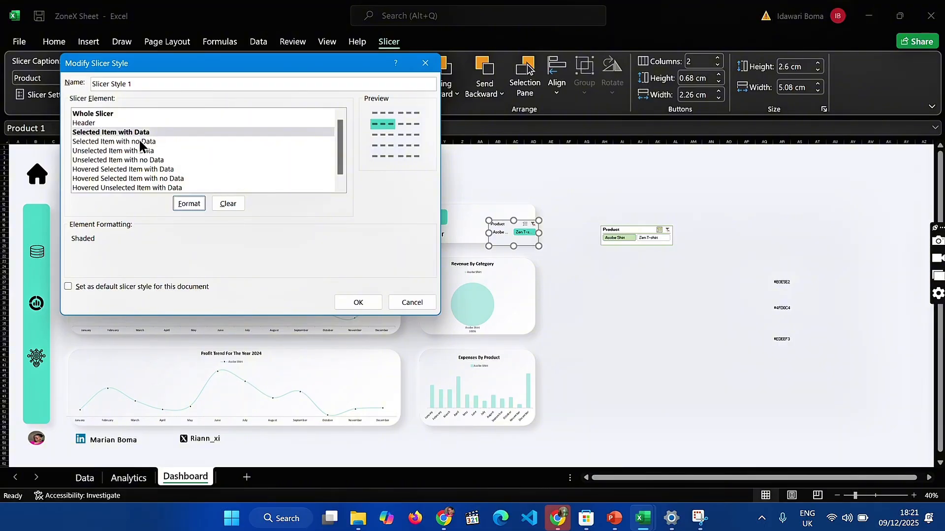
left_click(366, 302)
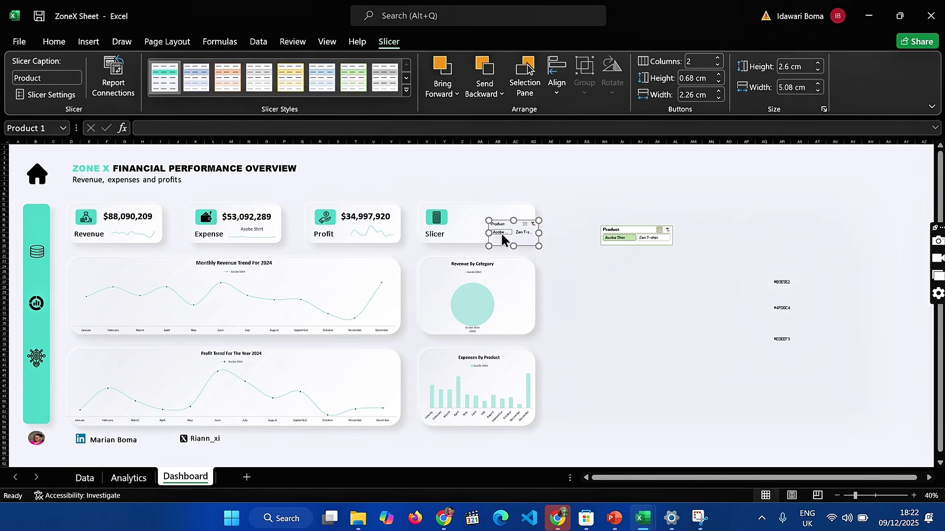
left_click(519, 231)
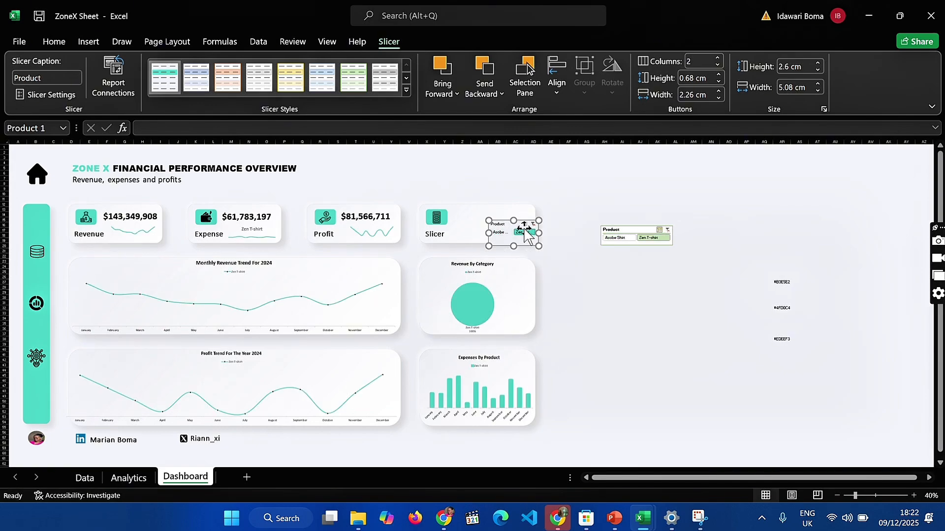
left_click(497, 233)
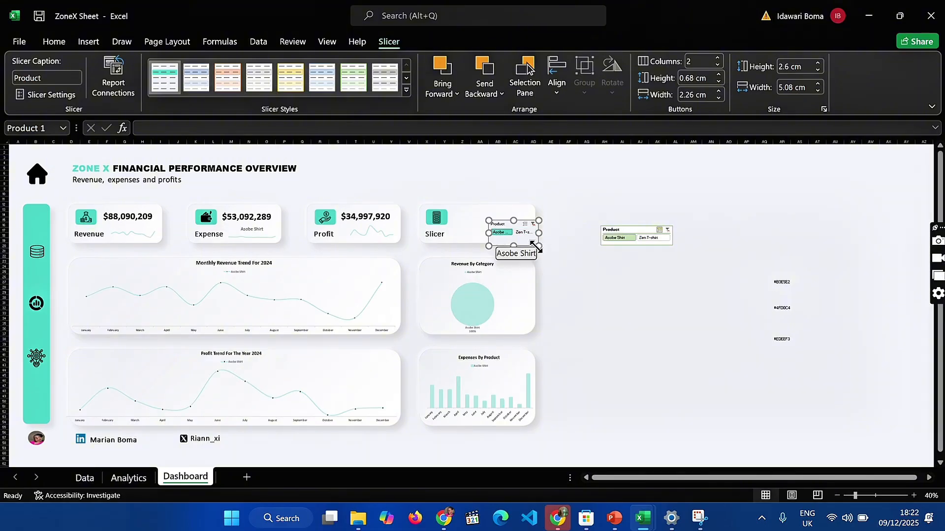
Set the Whole Slicer font in Slicer Style 1 to bold, size 11, and widen the Product slicer to about 6.71 cm
right_click(163, 67)
left_click(192, 78)
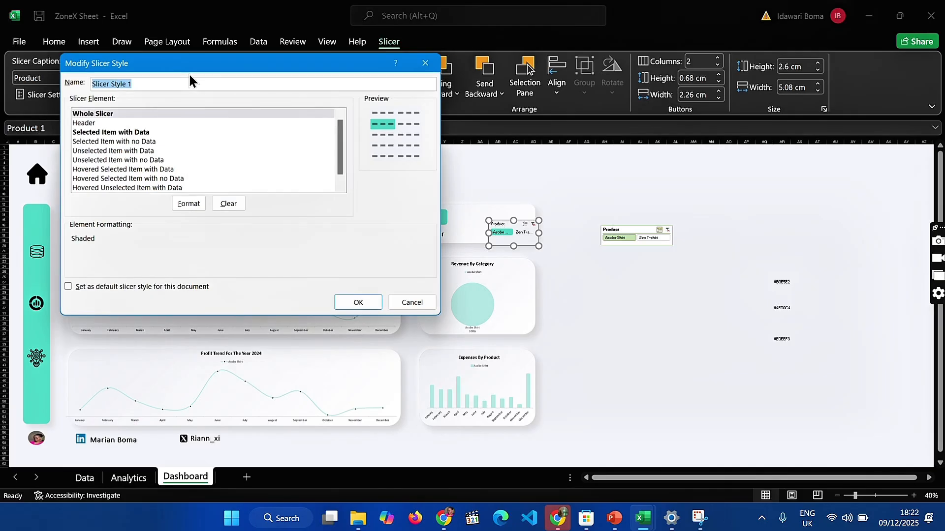
left_click(188, 205)
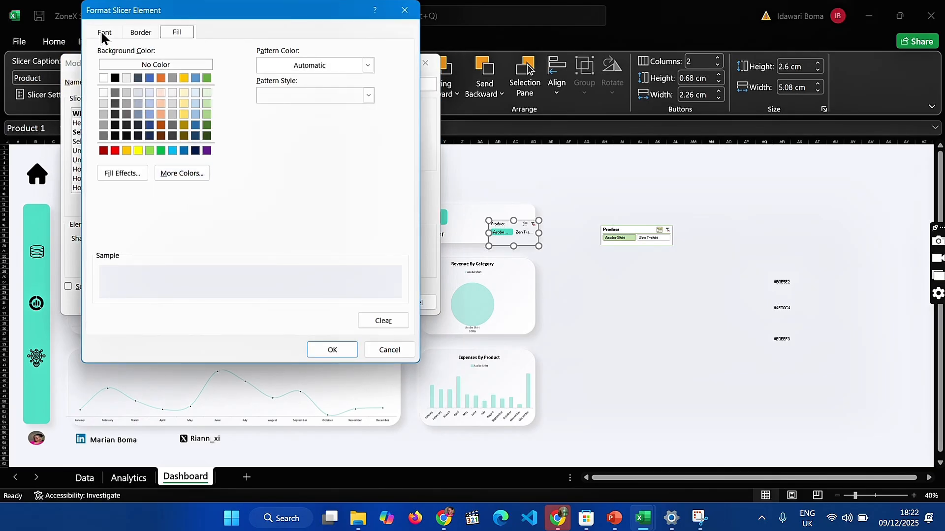
left_click(104, 34)
left_click(344, 104)
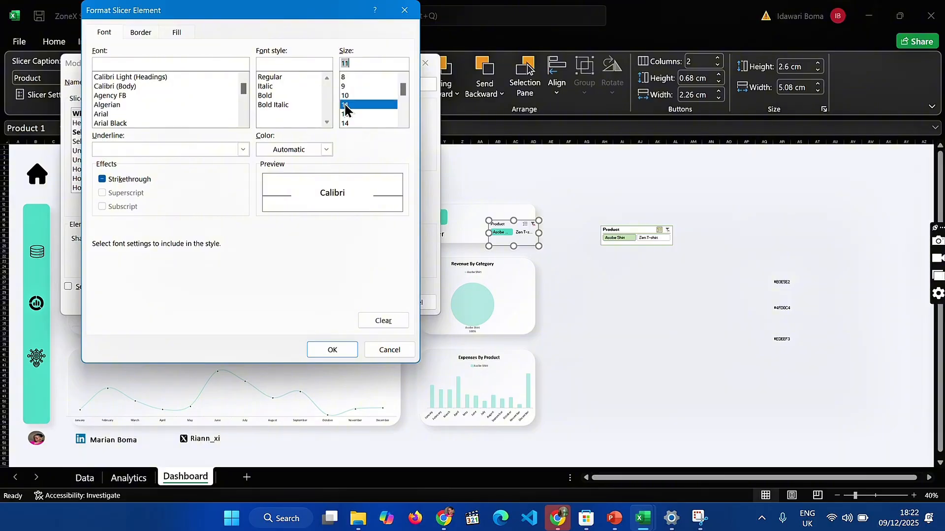
left_click(268, 95)
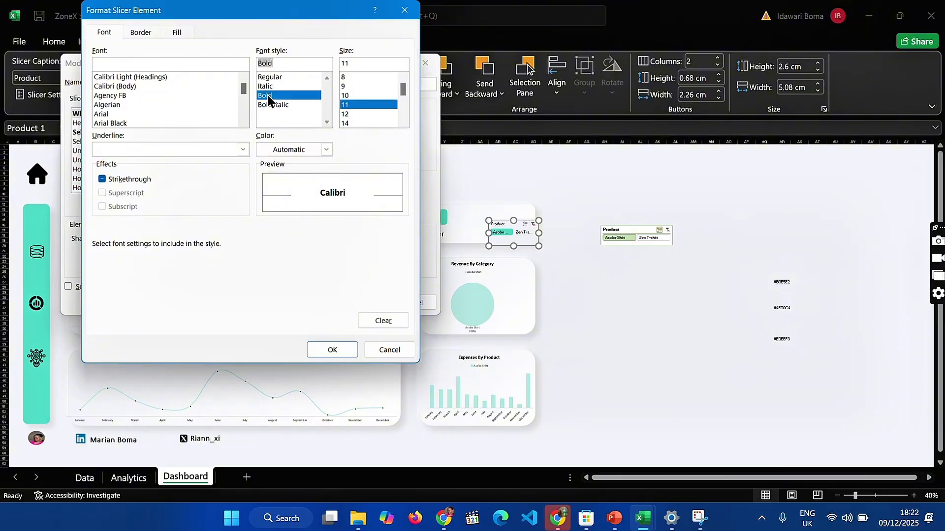
left_click(331, 350)
left_click(358, 300)
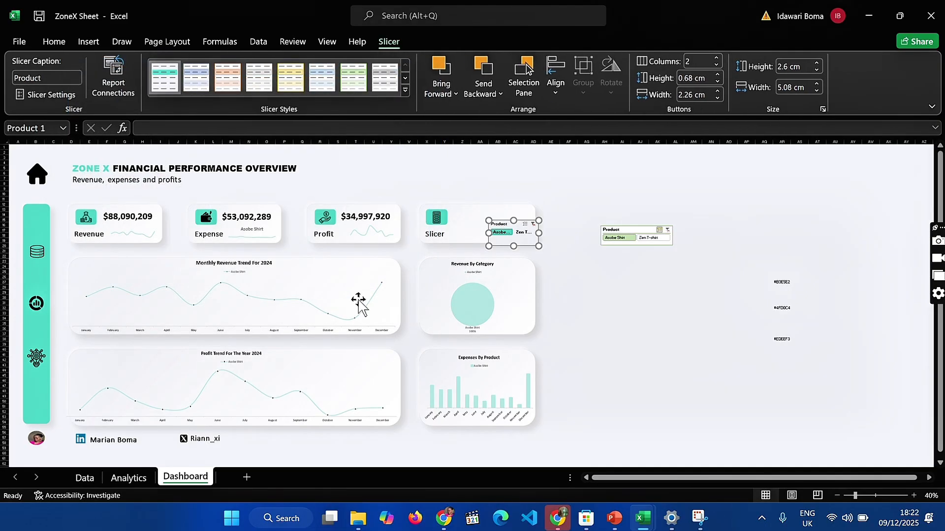
left_click_drag(488, 230, 473, 232)
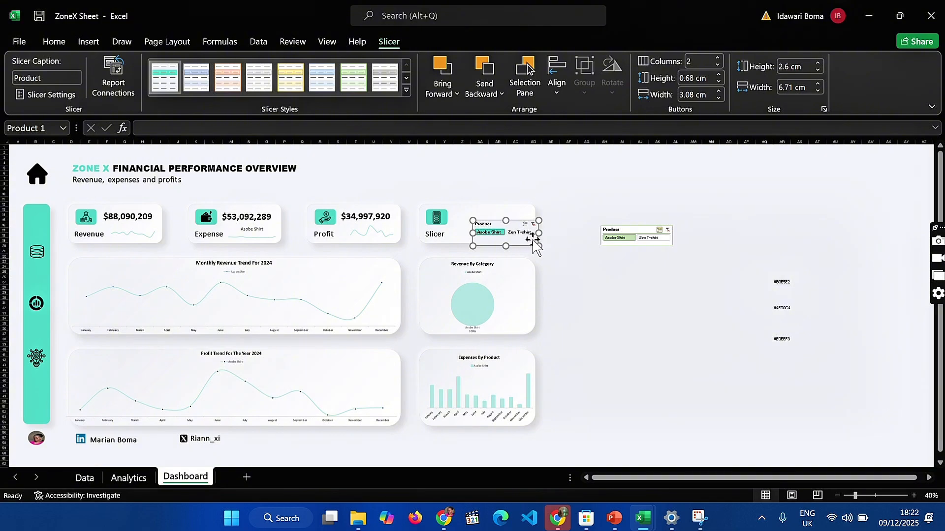
Set the Unselected Item with Data fill in Slicer Style 1 to #B3E5E2, and test the slicer by filtering to Zen T-shirt
right_click(175, 75)
left_click(204, 83)
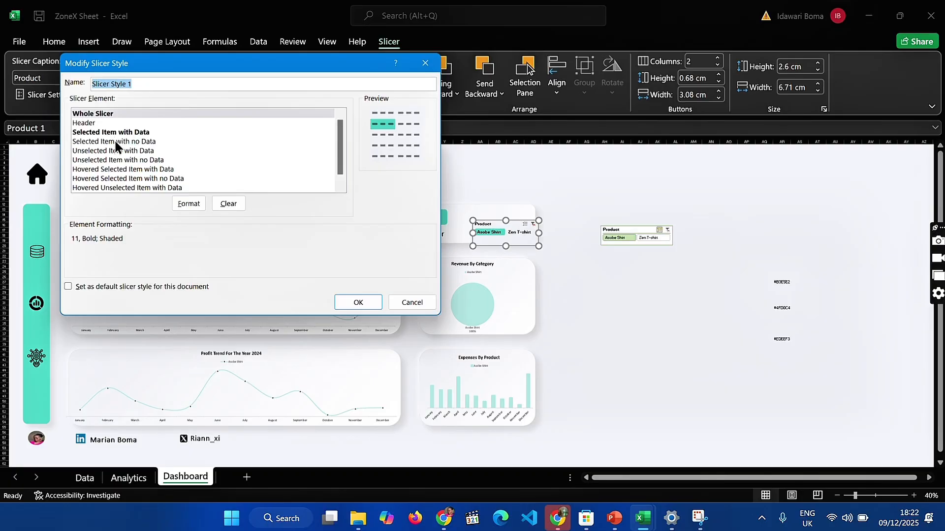
left_click(115, 141)
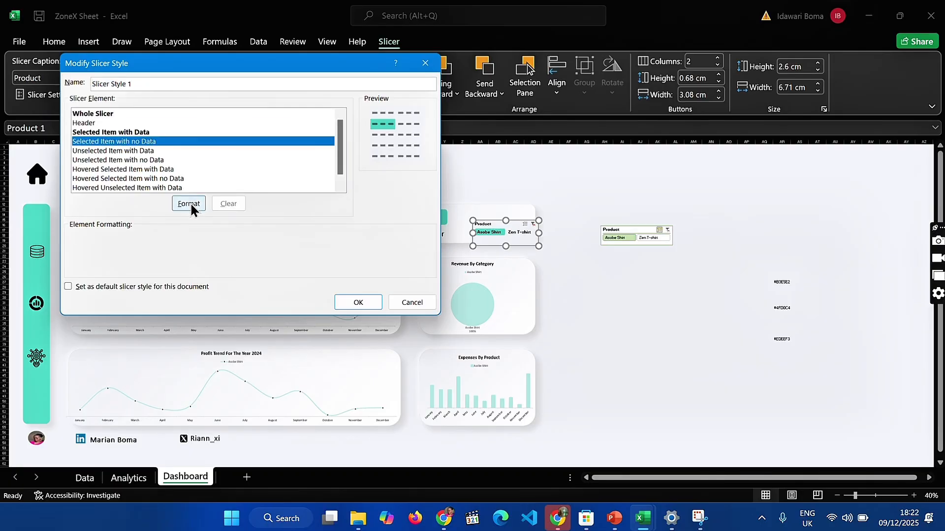
left_click(153, 151)
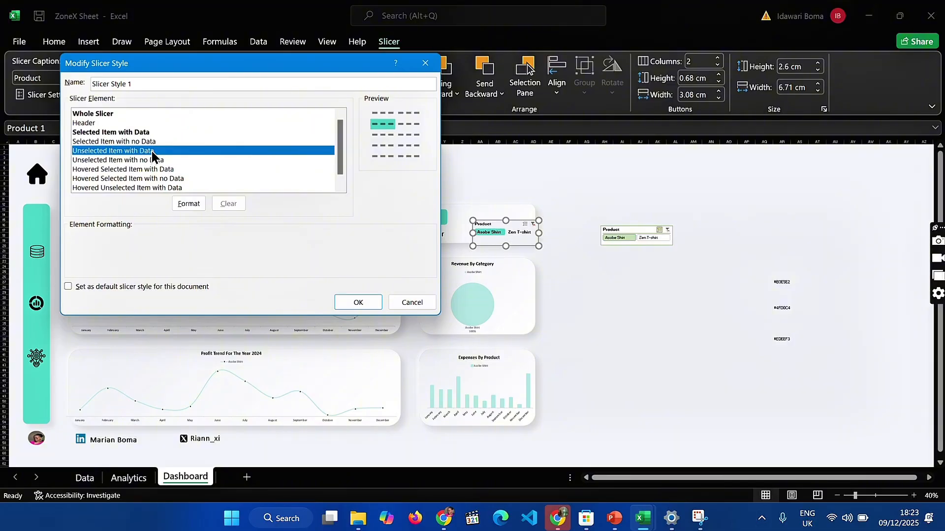
left_click(179, 203)
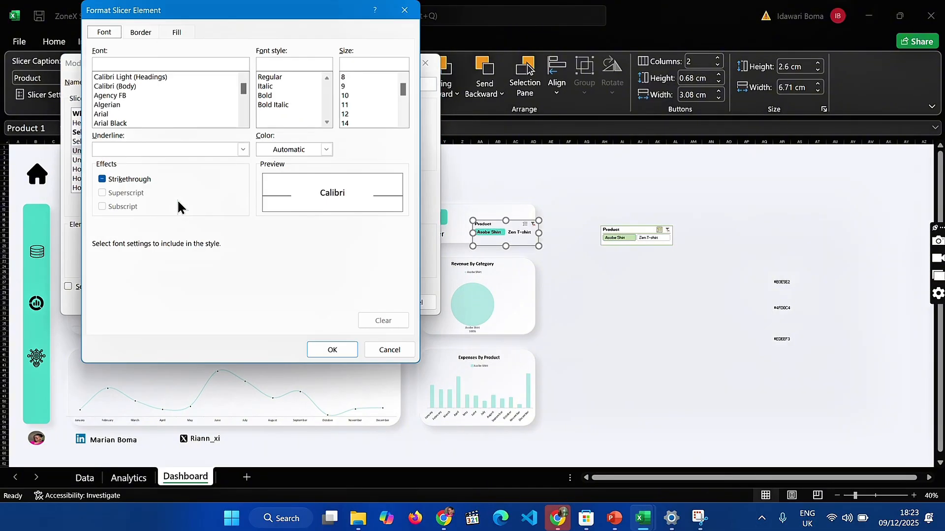
left_click(174, 33)
left_click(193, 173)
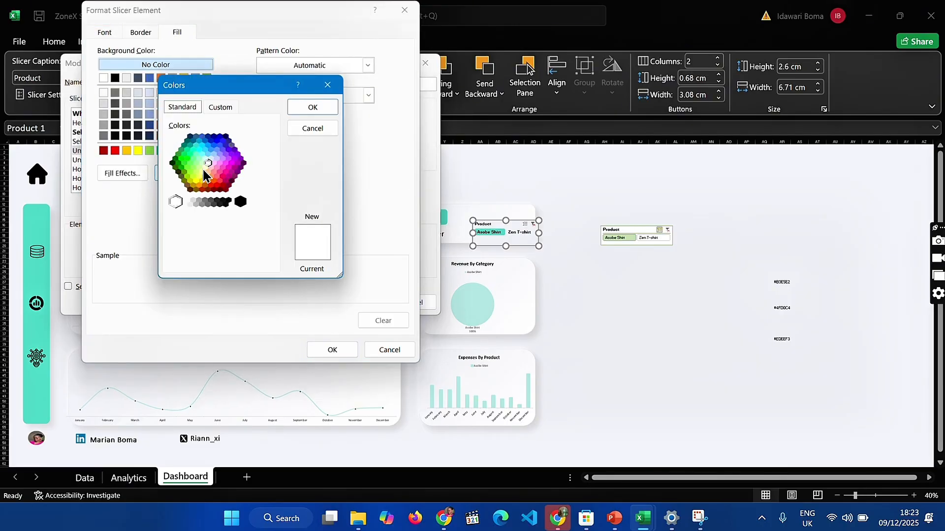
left_click(221, 108)
left_click_drag(246, 258, 220, 264)
key("BackSpace")
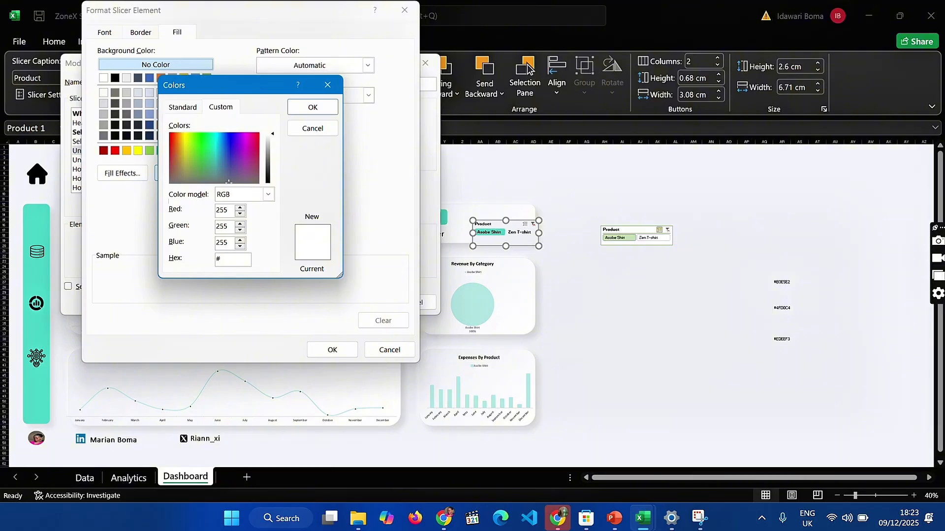
type("B5")
key("BackSpace")
type("35")
key("BackSpace")
type("E5E2")
left_click(319, 106)
left_click(324, 347)
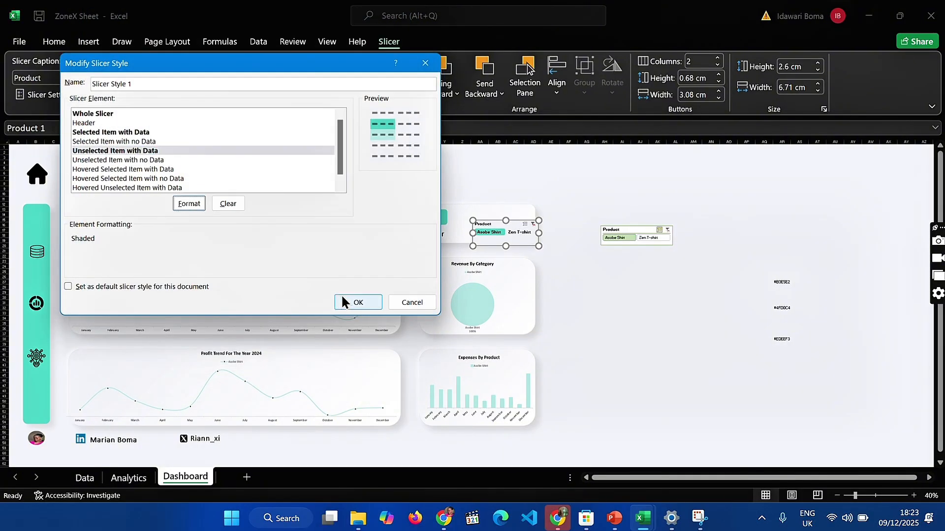
left_click(347, 300)
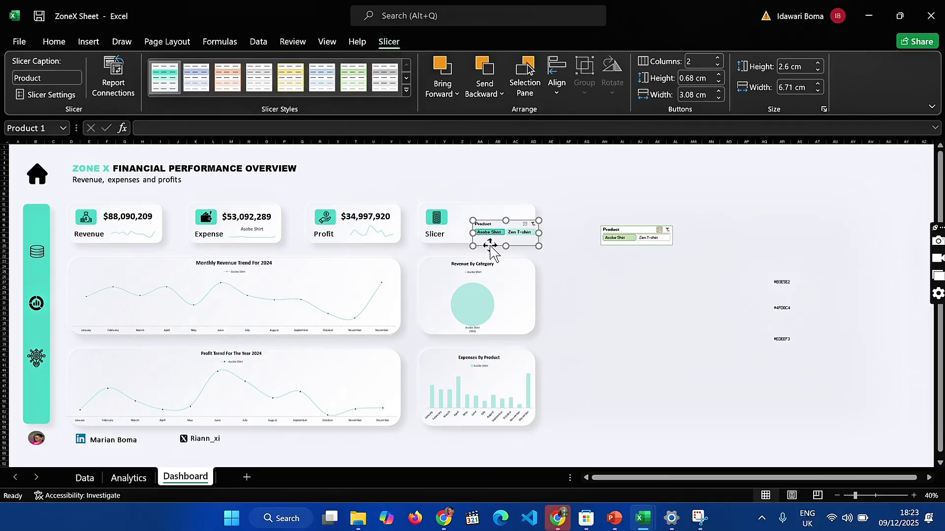
left_click(515, 232)
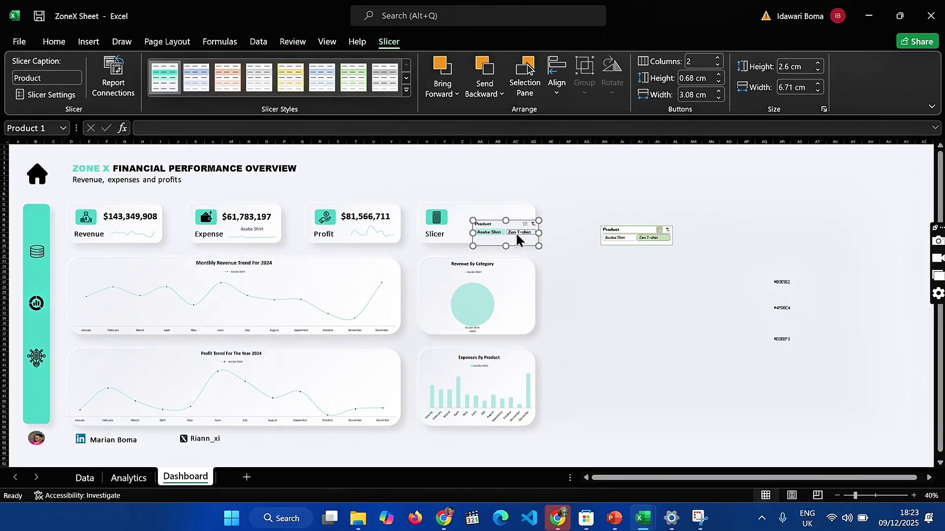
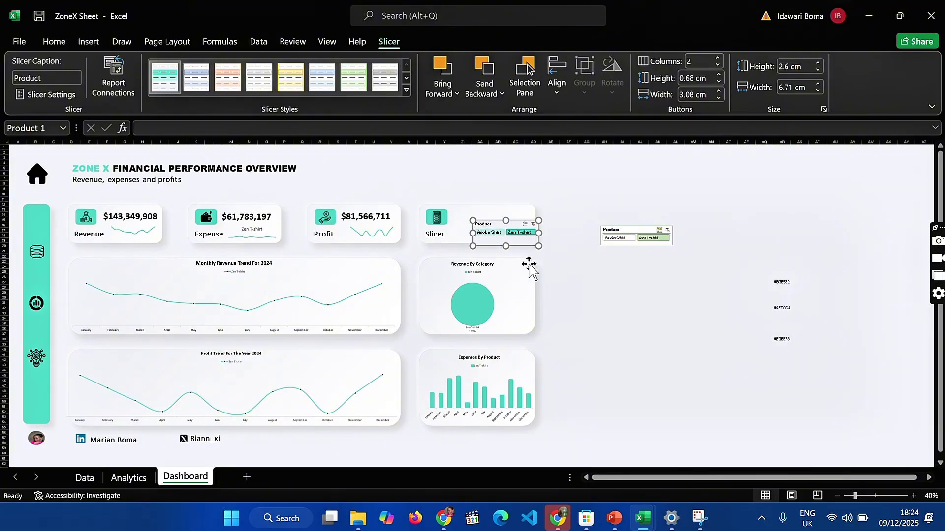
Resize the Product slicer to about 1.66 cm high and 8.09 cm wide so it fits inside the Slicer card
left_click(532, 224)
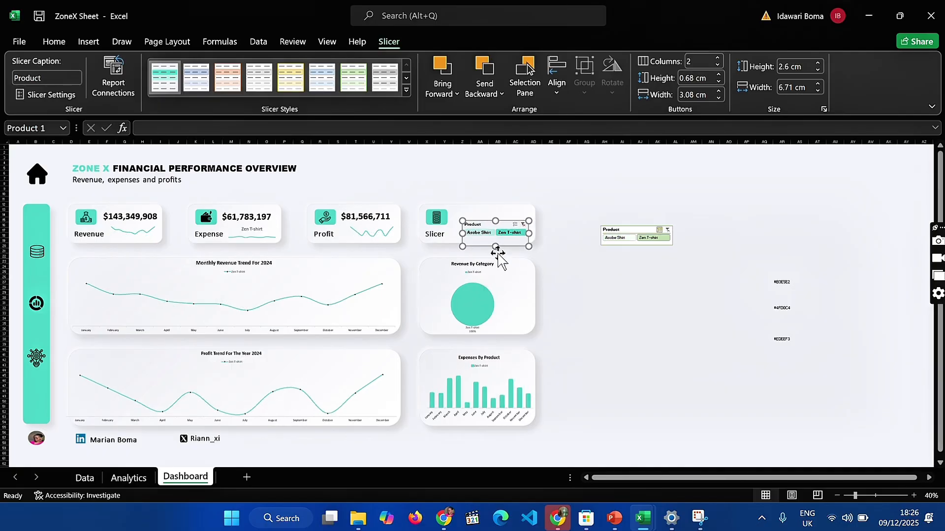
left_click_drag(495, 241, 455, 232)
left_click(603, 272)
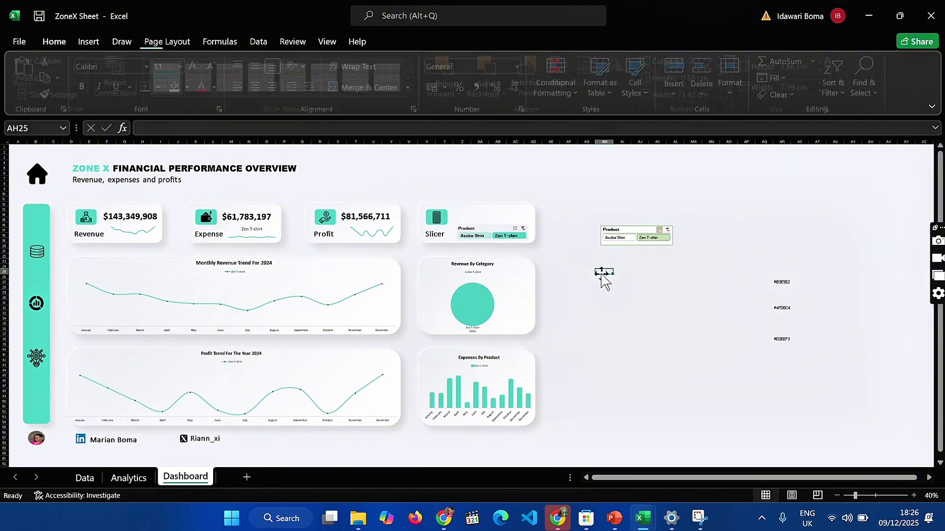
left_click(503, 230)
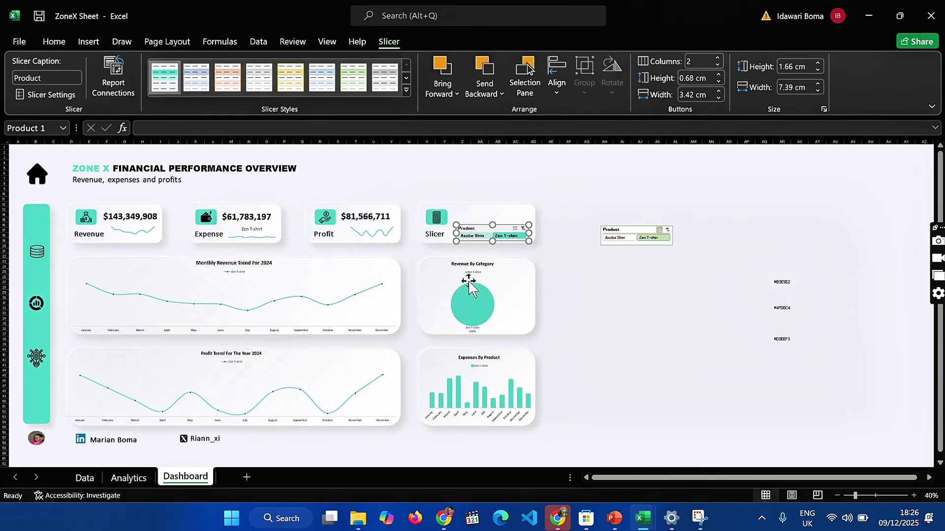
left_click_drag(456, 236, 451, 235)
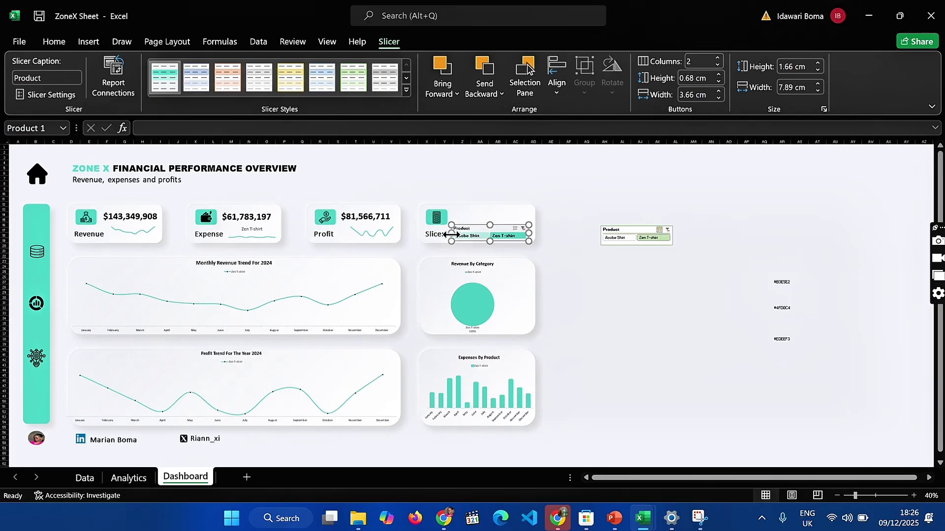
left_click_drag(530, 233, 531, 233)
left_click(567, 274)
Set the Whole Slicer border in Slicer Style 1 to None, and clear the Product slicer's filter
left_click(494, 225)
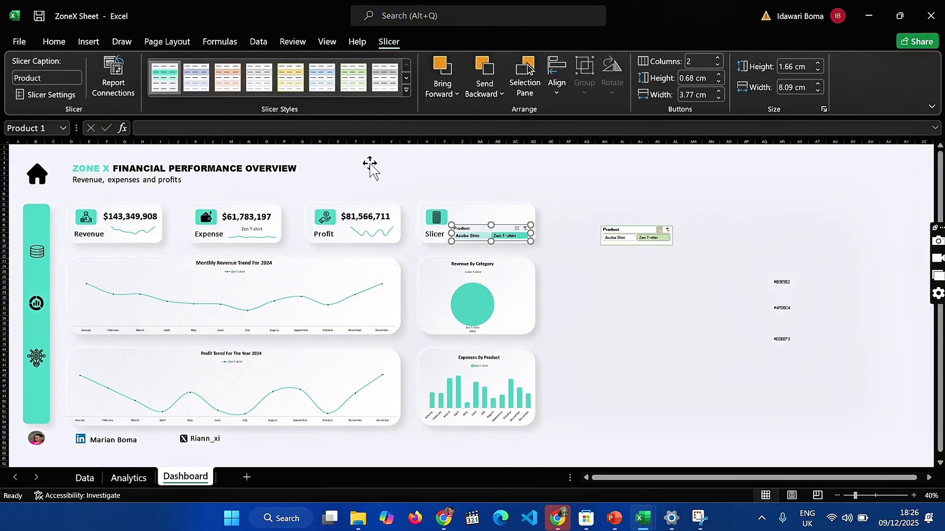
right_click(166, 82)
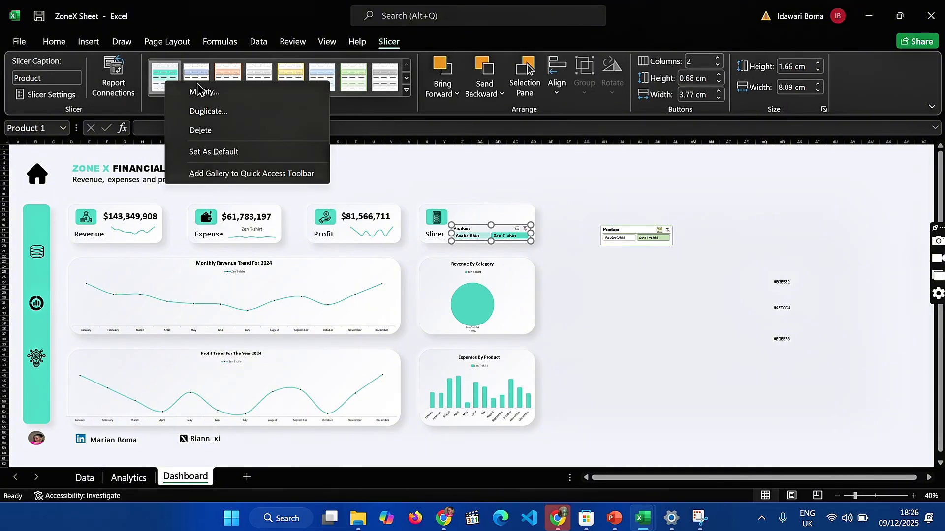
left_click(200, 91)
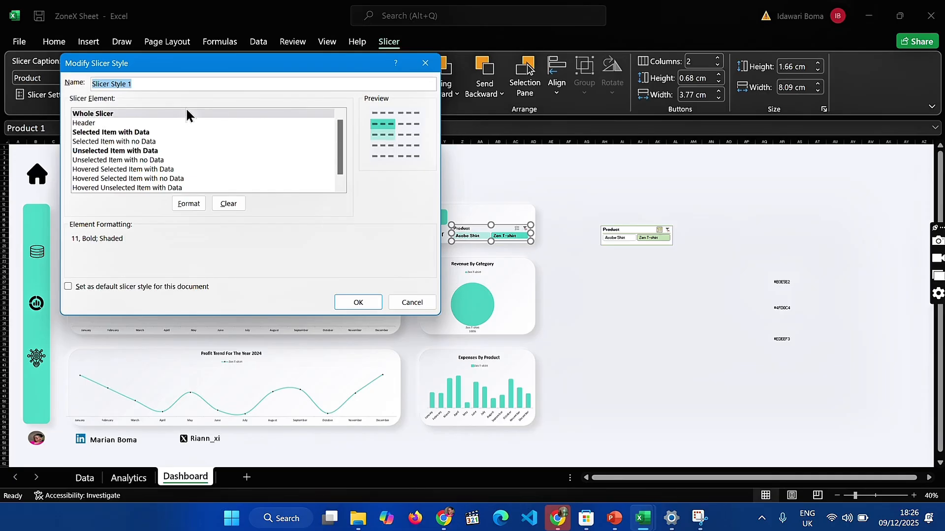
left_click(157, 111)
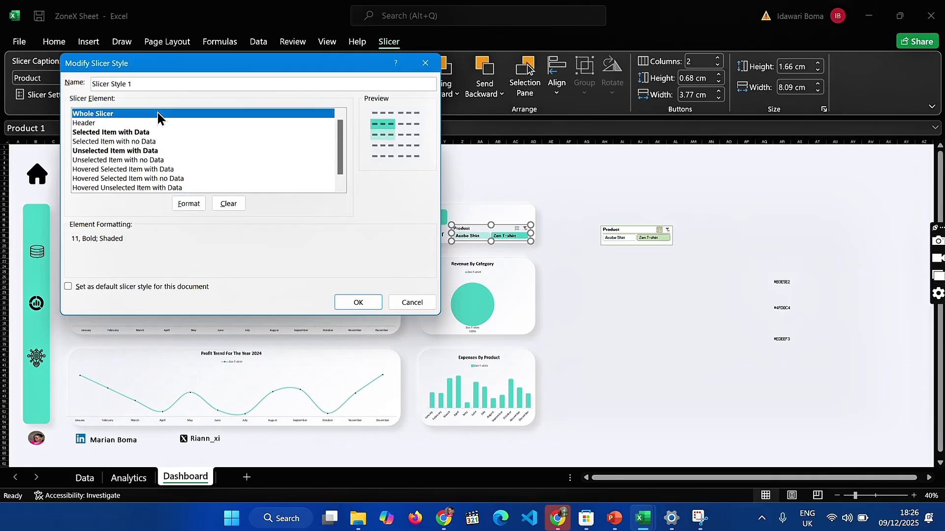
left_click(188, 202)
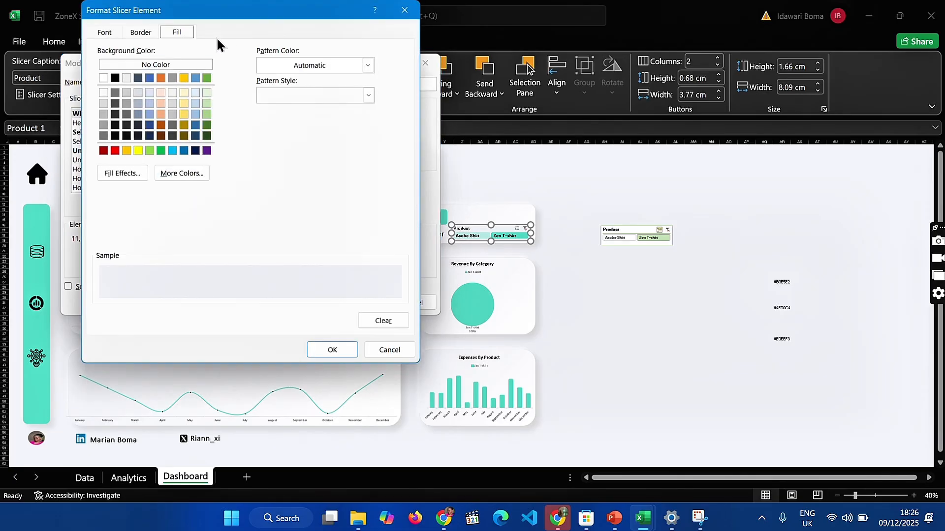
left_click(133, 31)
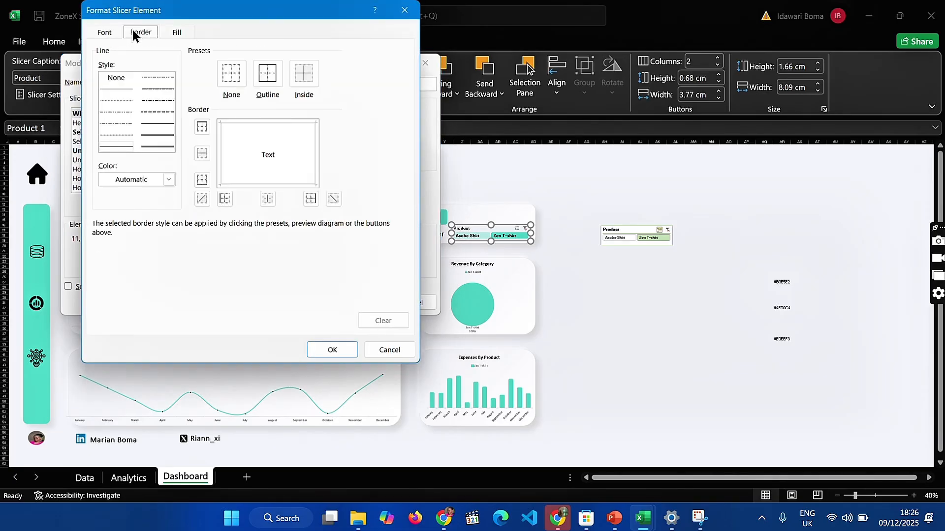
left_click(232, 74)
left_click(169, 180)
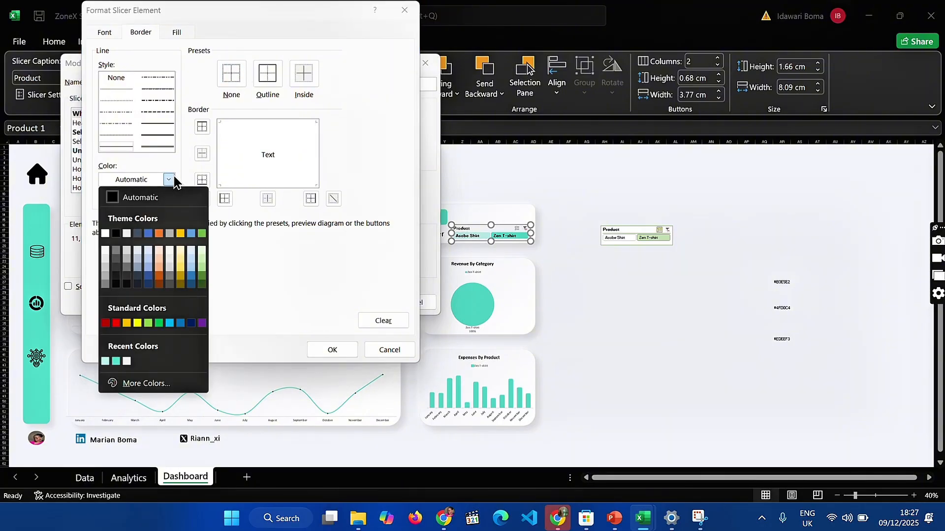
left_click(169, 180)
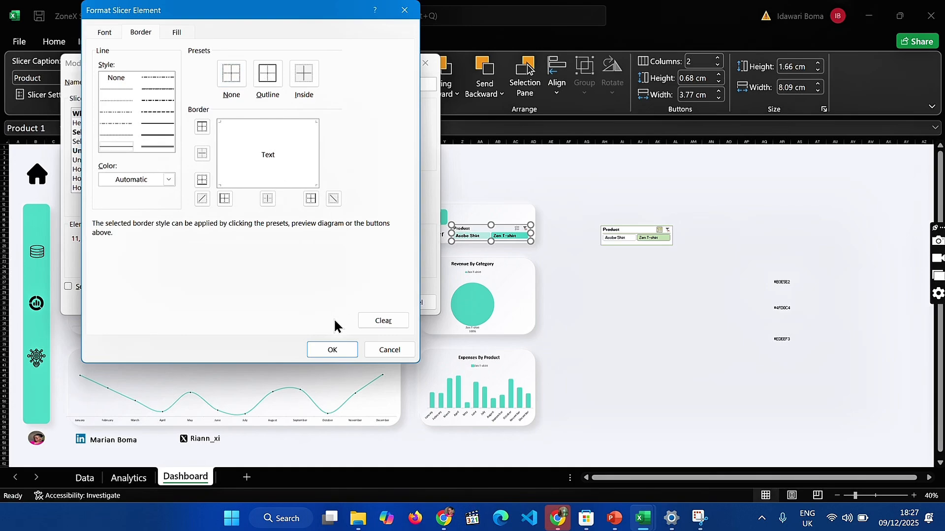
left_click(339, 350)
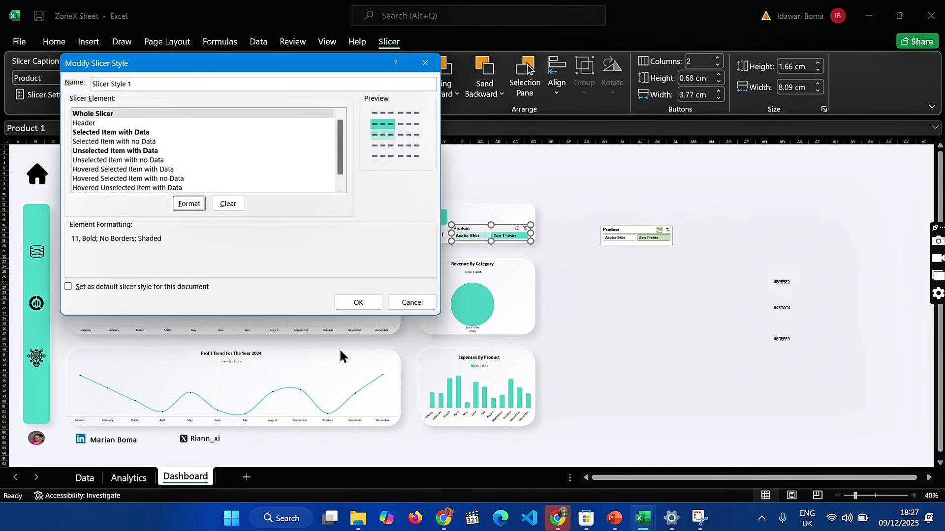
left_click(358, 302)
left_click(569, 308)
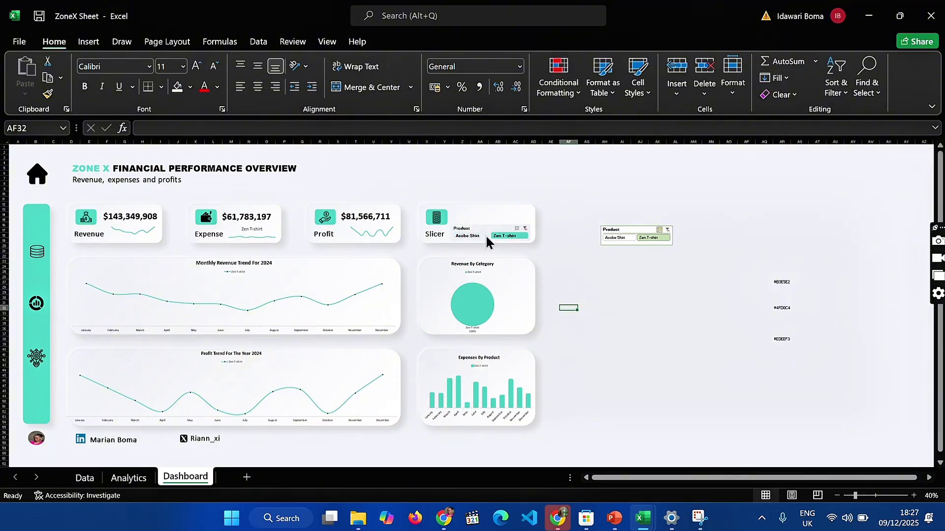
left_click(524, 227)
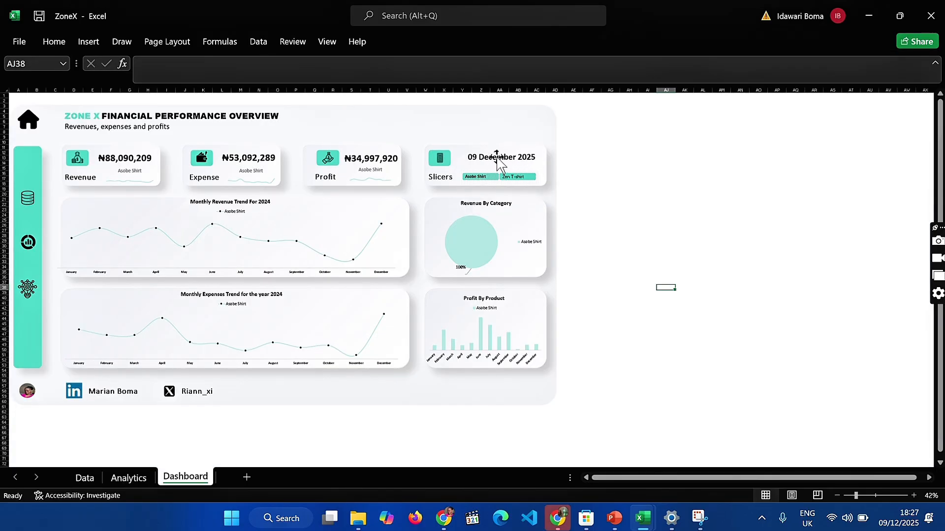
Examine the date formula in cell B1 of the ZoneX workbook's Analytics sheet, widening column B to read the date
left_click(129, 478)
scroll(145, 231, "up", 3)
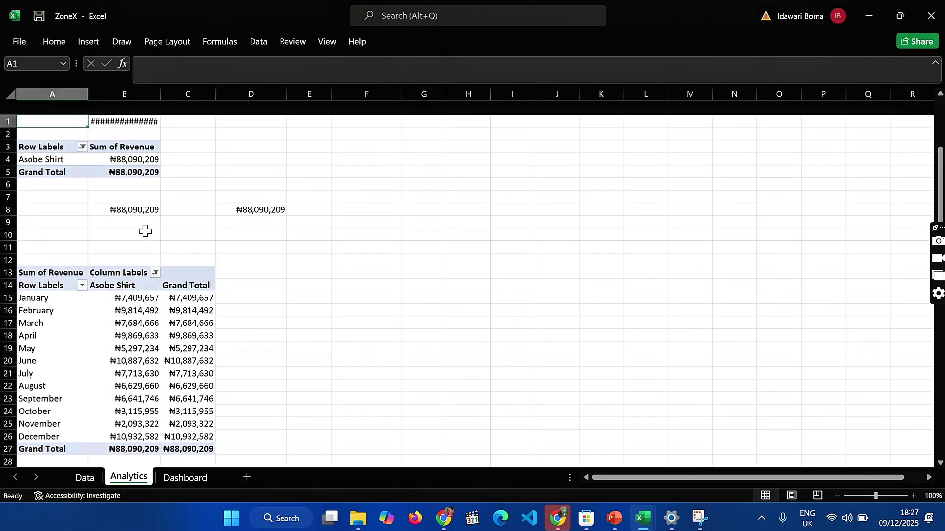
left_click(148, 107)
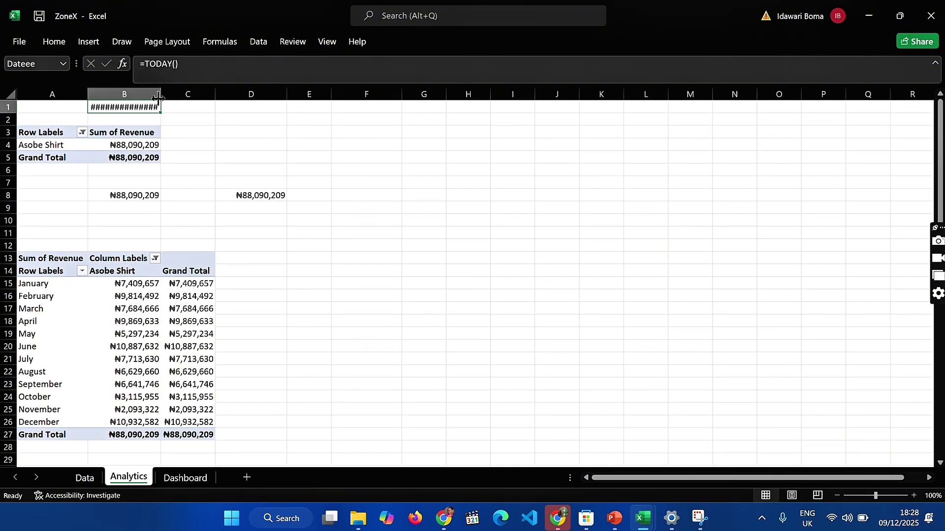
left_click_drag(164, 93, 189, 93)
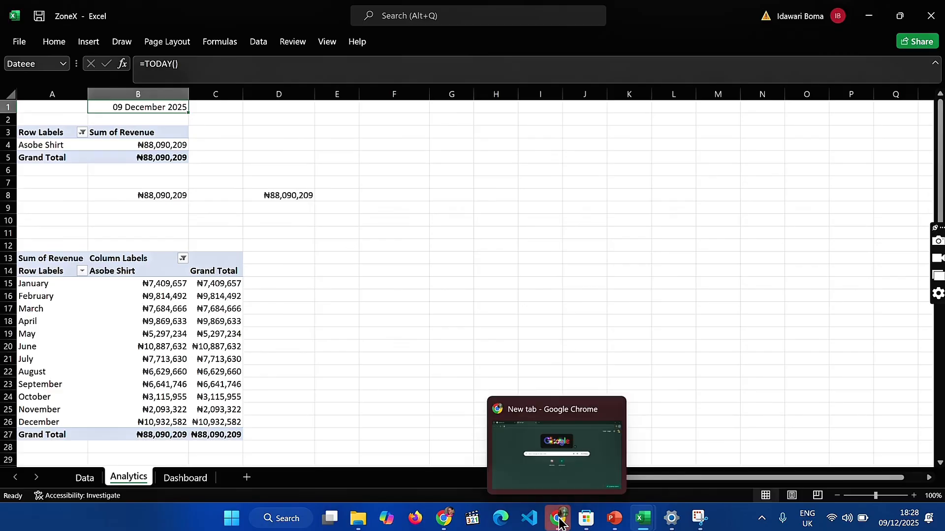
Switch to the ZoneX Sheet workbook, enter =TODAY() in cell F3 of the Analytics sheet, and widen column F
mouse_move(628, 520)
left_click(671, 455)
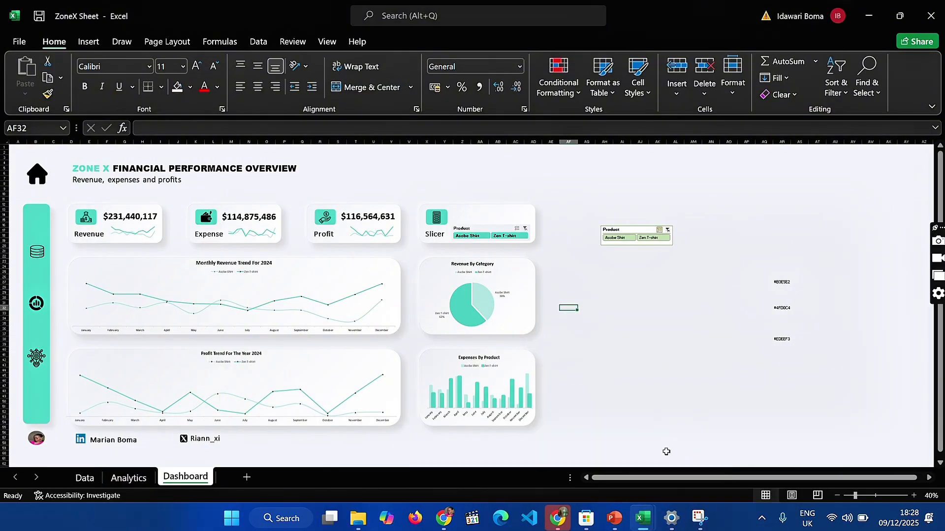
left_click(128, 478)
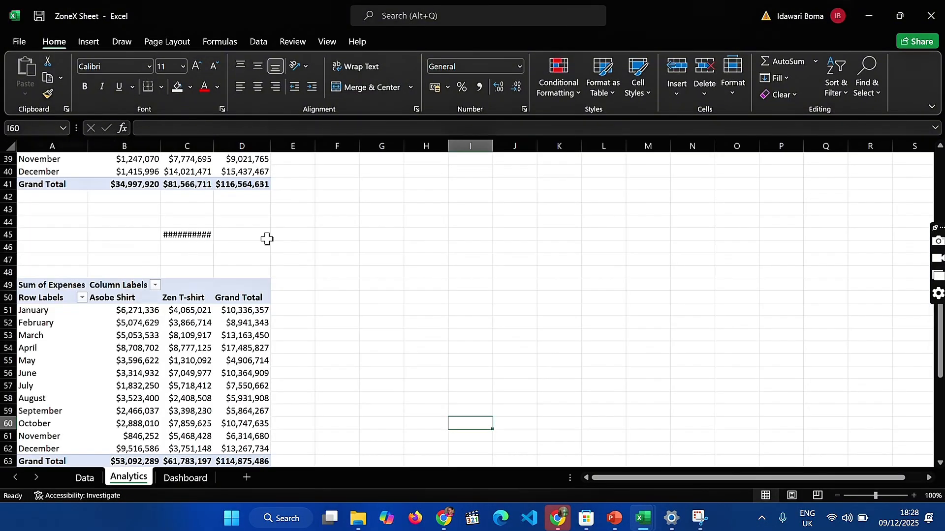
scroll(284, 311, "up", 1)
scroll(285, 312, "up", 12)
left_click(331, 185)
type("=")
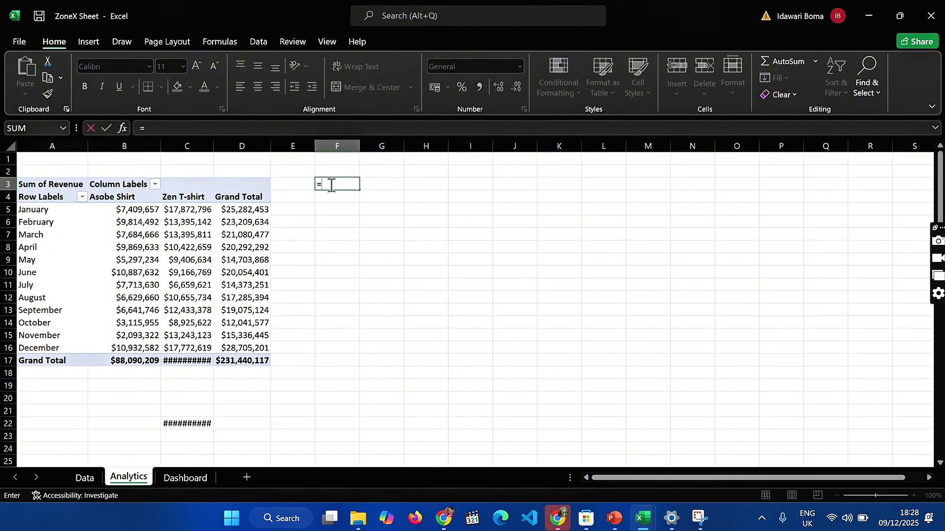
type("TO")
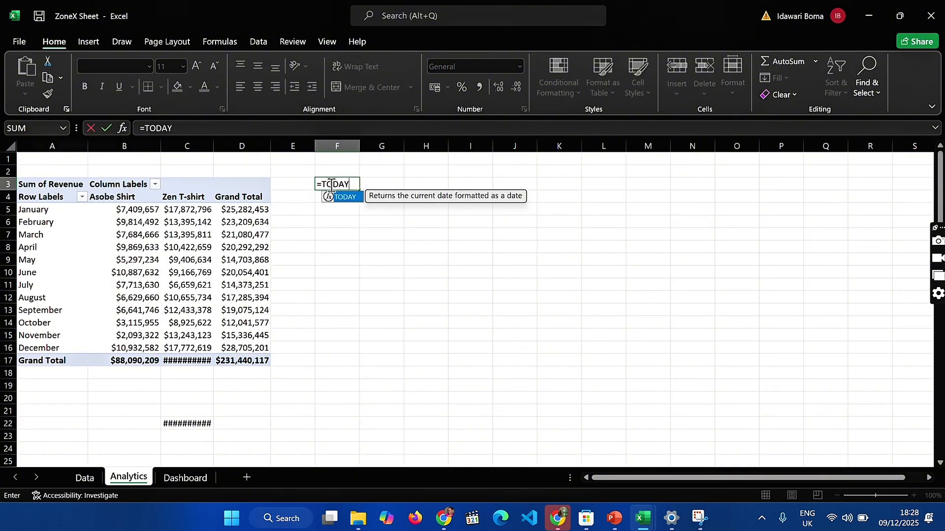
type("DAY(")
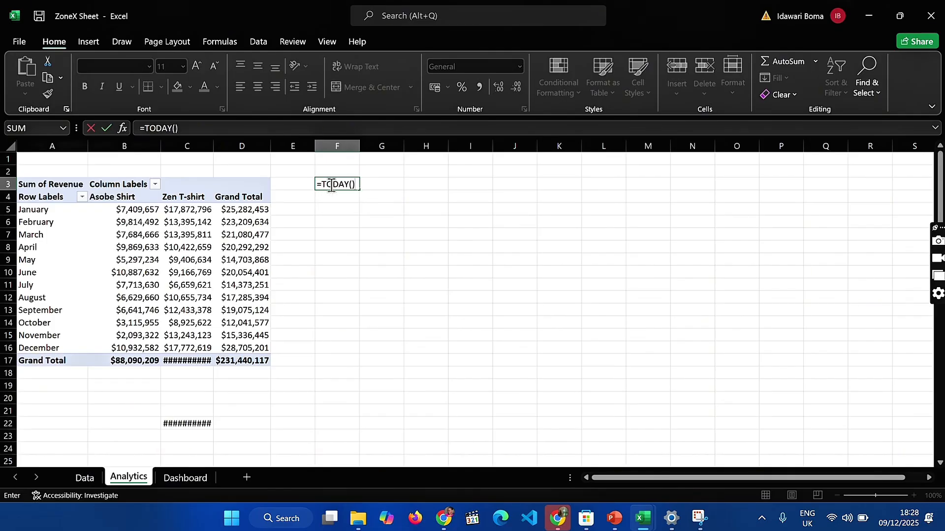
key("Return")
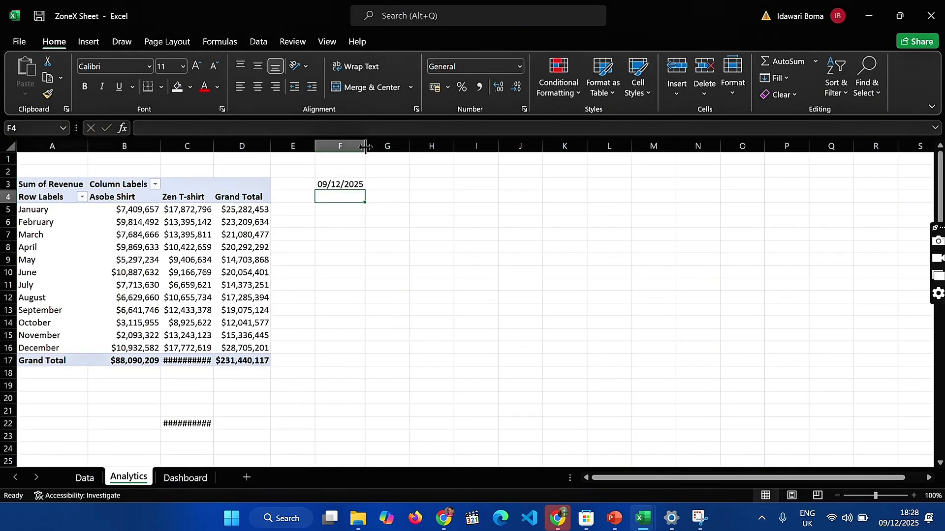
left_click_drag(364, 143, 384, 142)
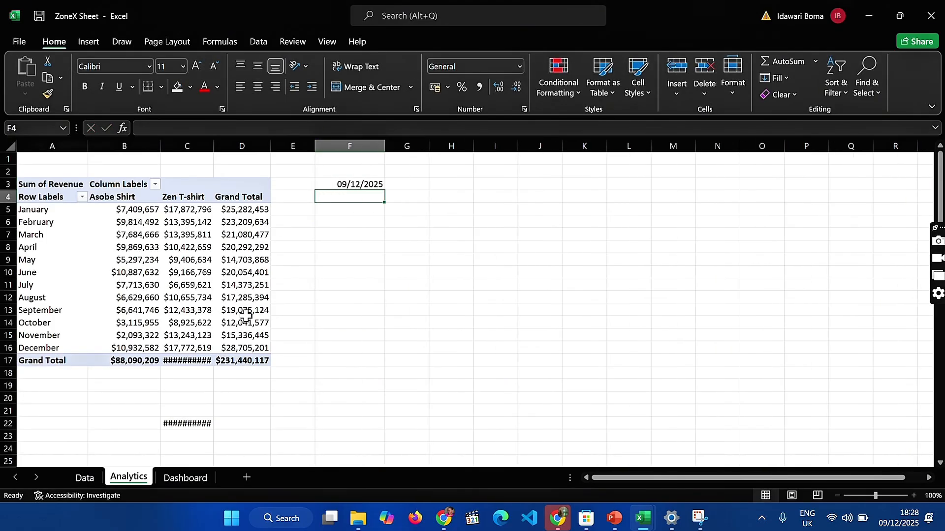
Insert a text box on the Dashboard sheet linked to =Analytics!F3, and place it in the Slicer card above the Product slicer
left_click(203, 481)
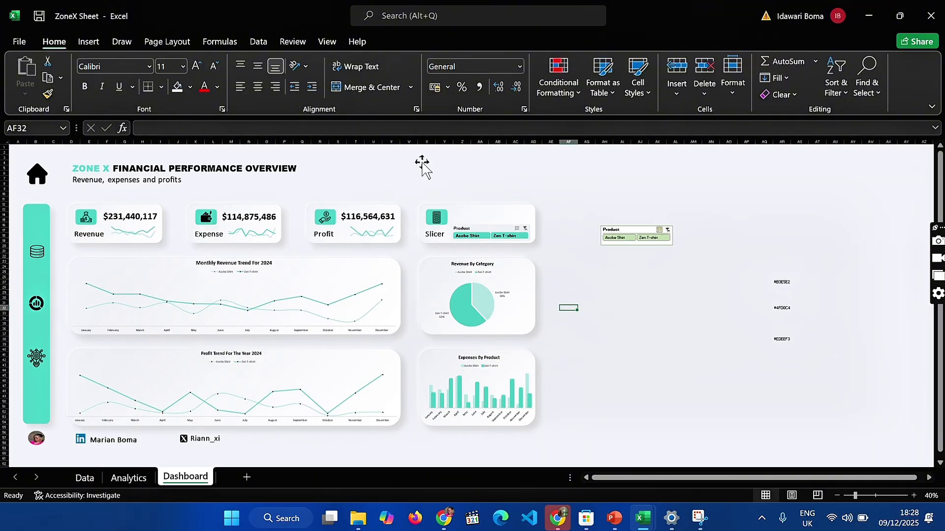
left_click(79, 41)
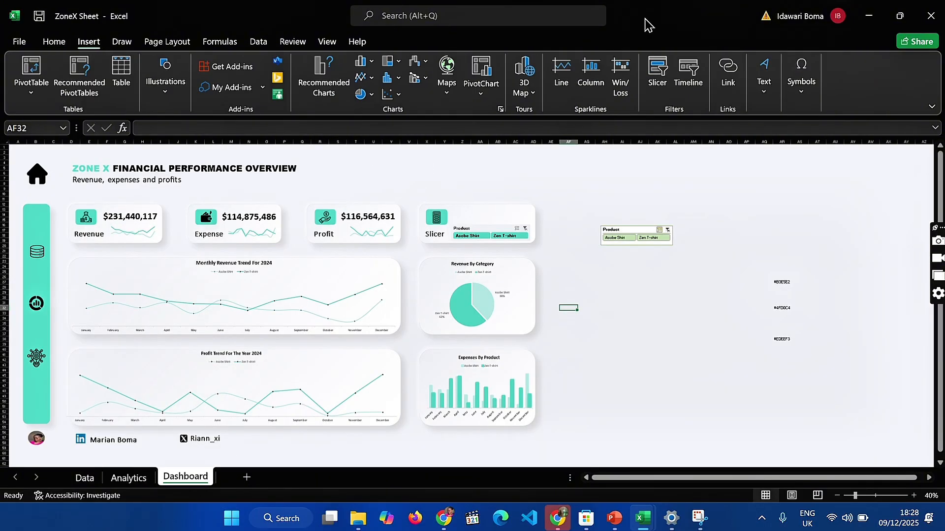
left_click(763, 74)
left_click(769, 133)
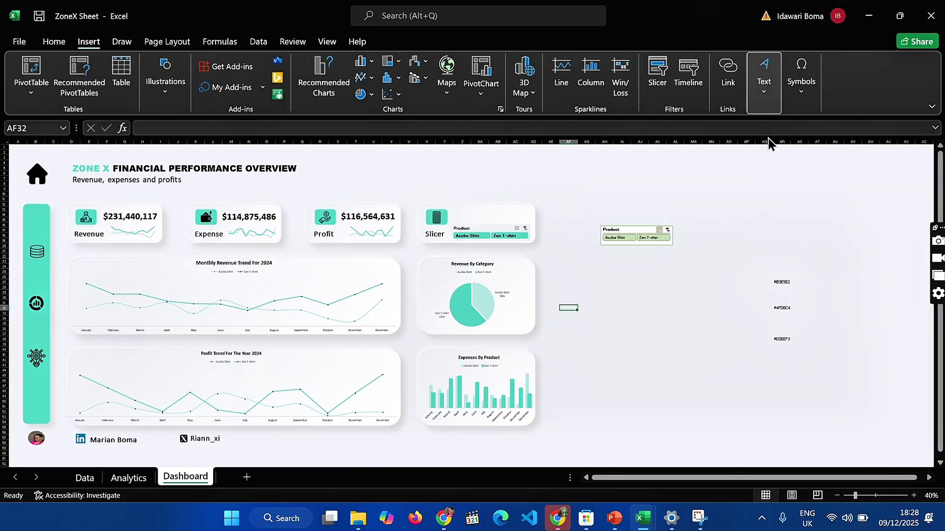
left_click_drag(649, 280, 704, 302)
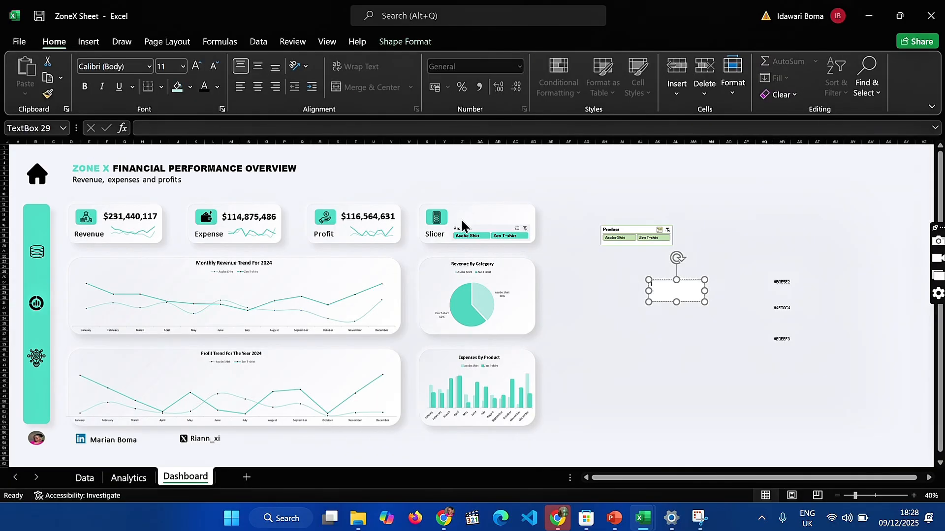
left_click(236, 127)
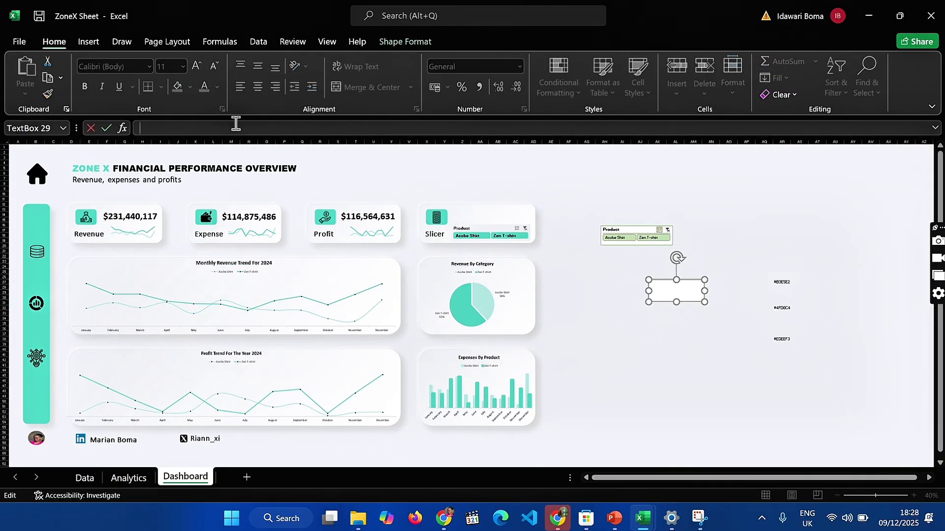
type("=")
left_click(141, 480)
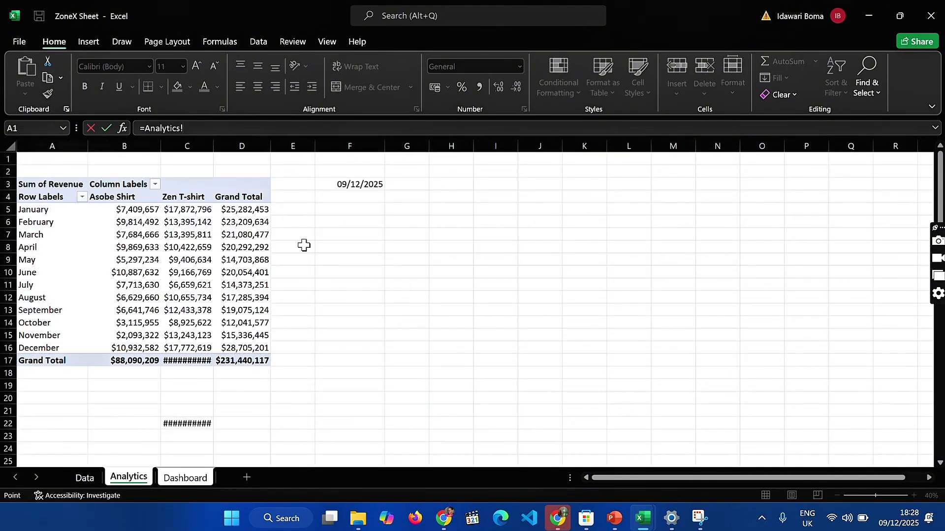
left_click(379, 188)
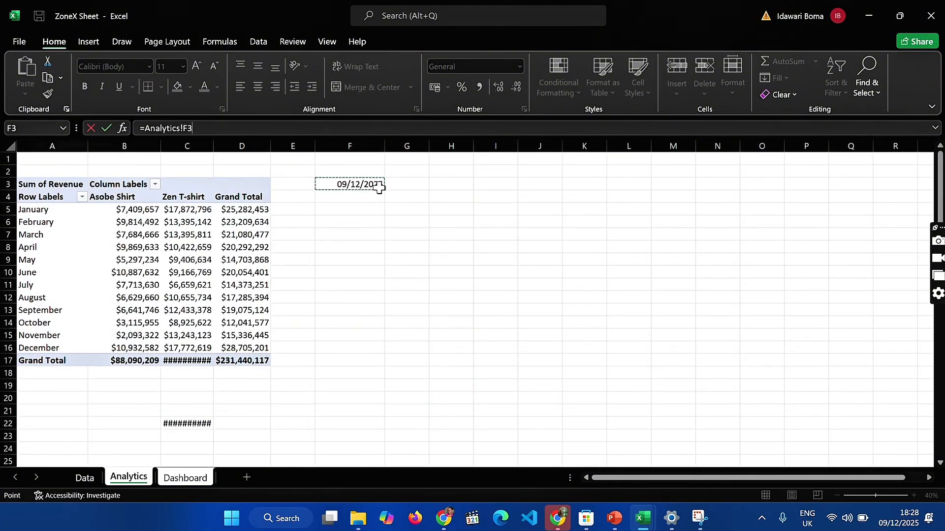
key("Return")
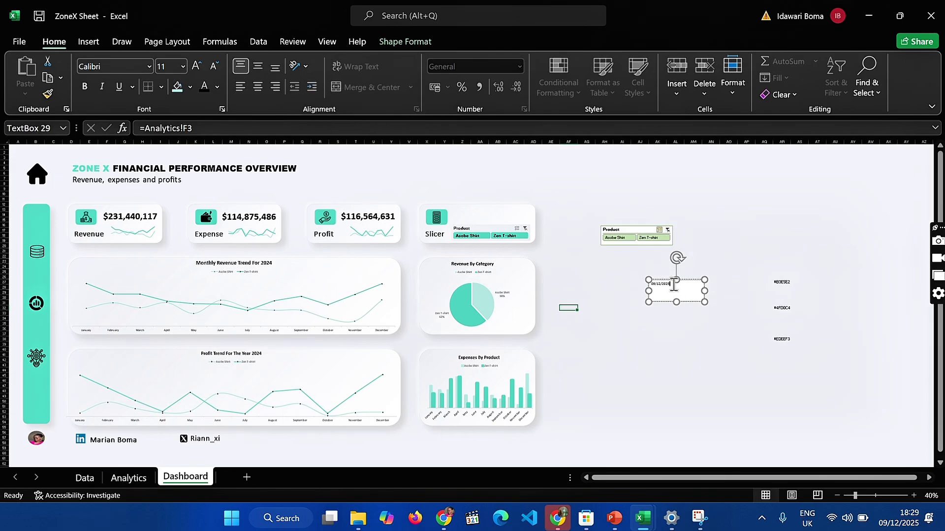
left_click_drag(674, 284, 488, 212)
Review the report connections of the Product slicer in the Slicer card, checking that PivotTable1 through PivotTable4 are all ticked
left_click(473, 230)
left_click(110, 81)
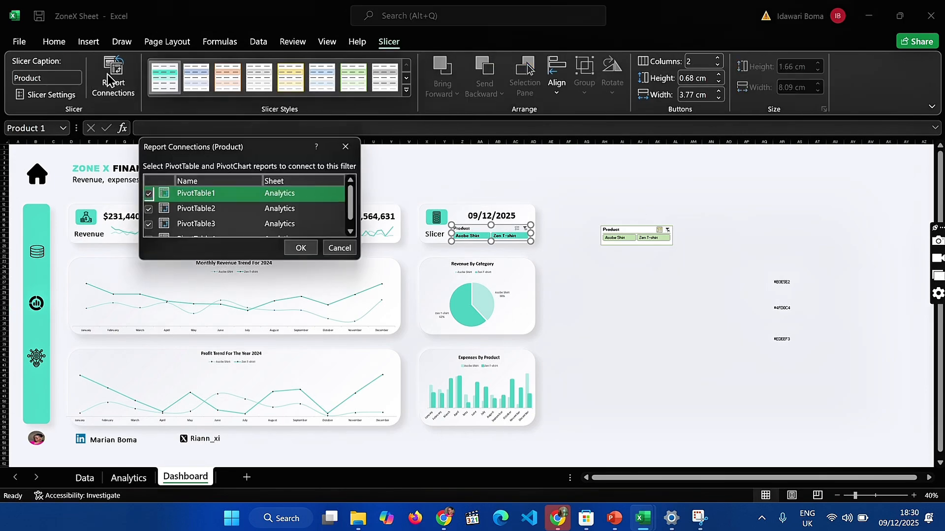
scroll(164, 236, "down", 1)
scroll(164, 235, "up", 1)
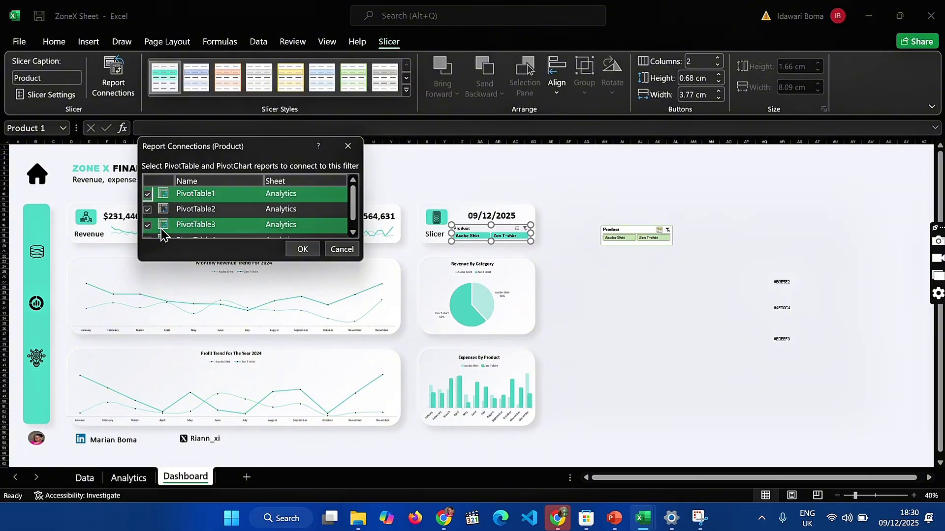
scroll(266, 231, "down", 1)
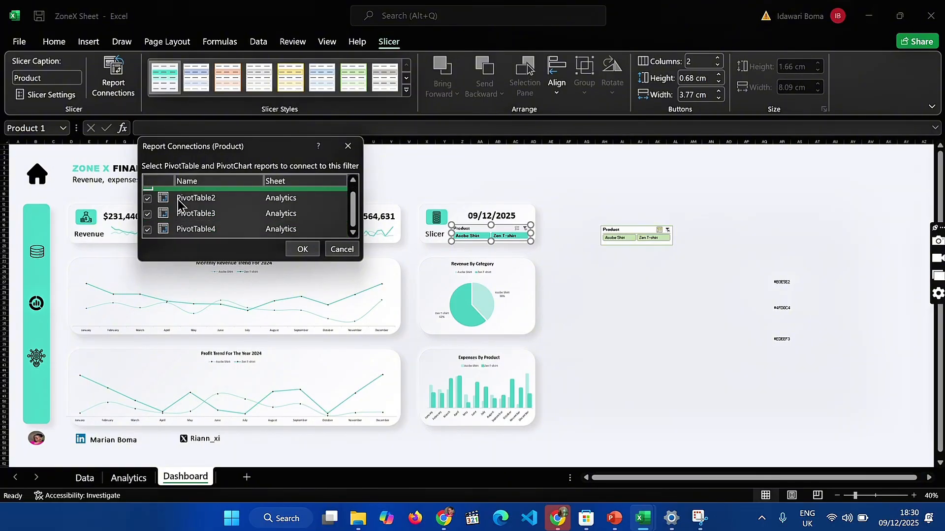
scroll(255, 229, "up", 1)
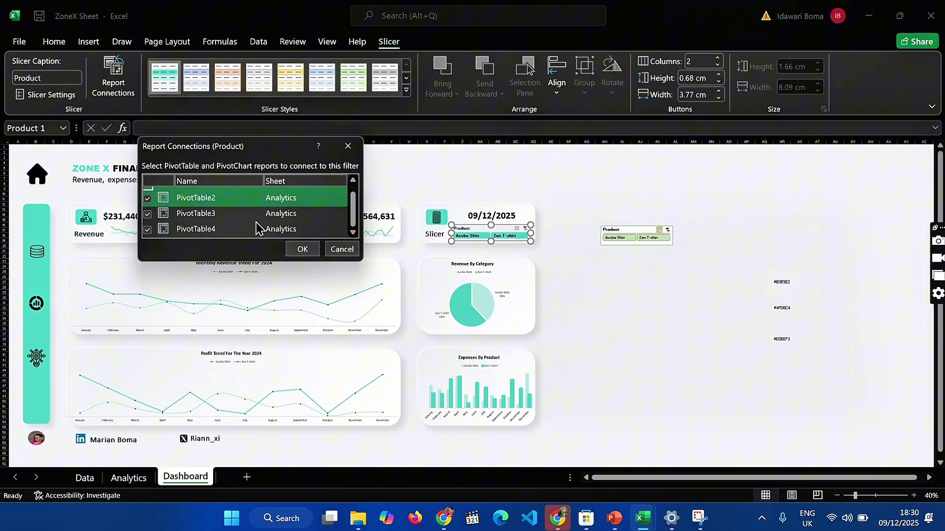
left_click(302, 249)
Turn off the header display of the Product slicer in the Slicer card and fit the slicer neatly beneath the date
left_click(63, 98)
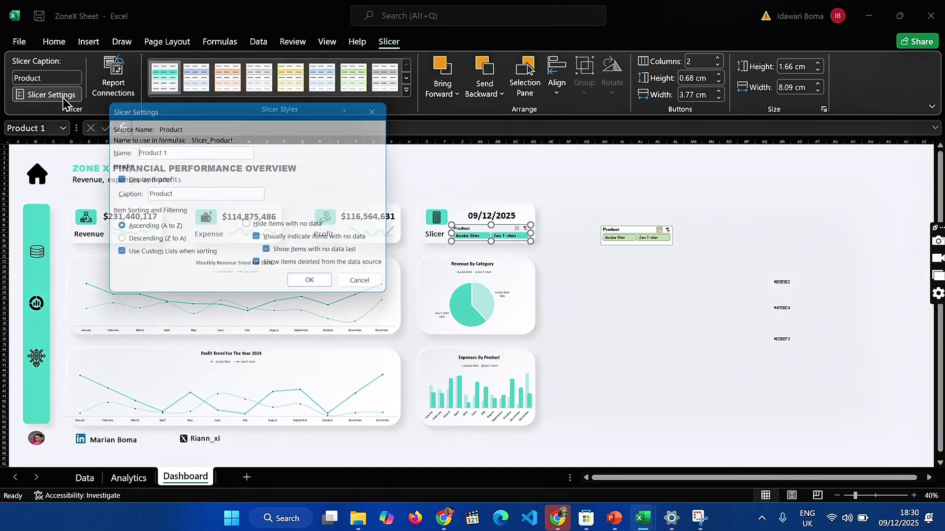
left_click(115, 179)
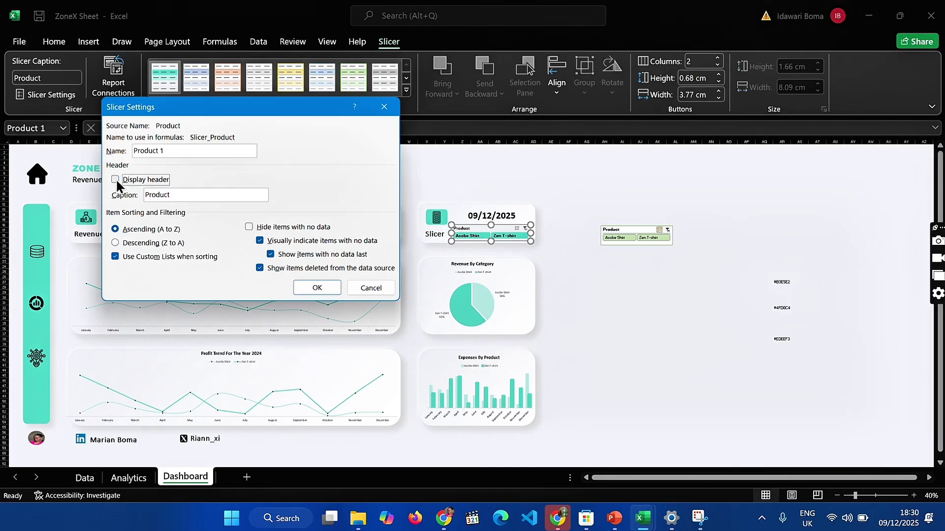
left_click(317, 288)
left_click(586, 329)
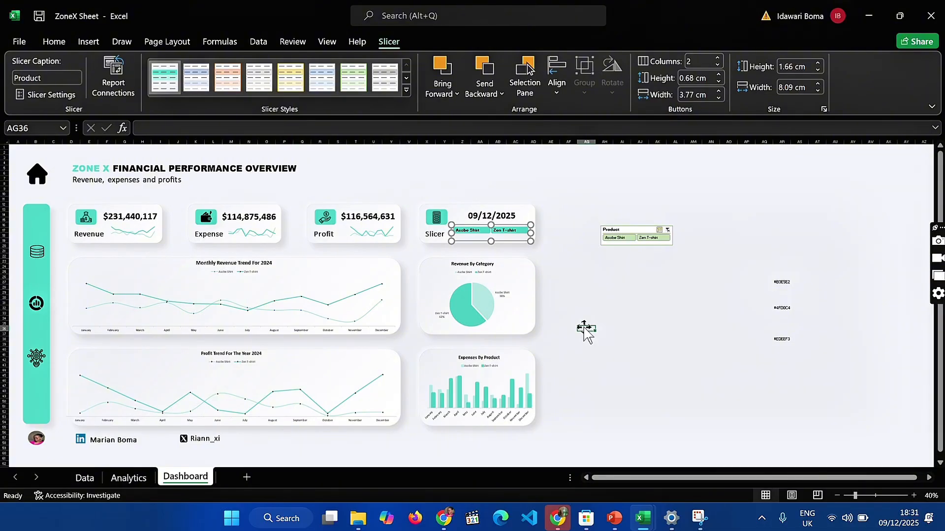
left_click(518, 237)
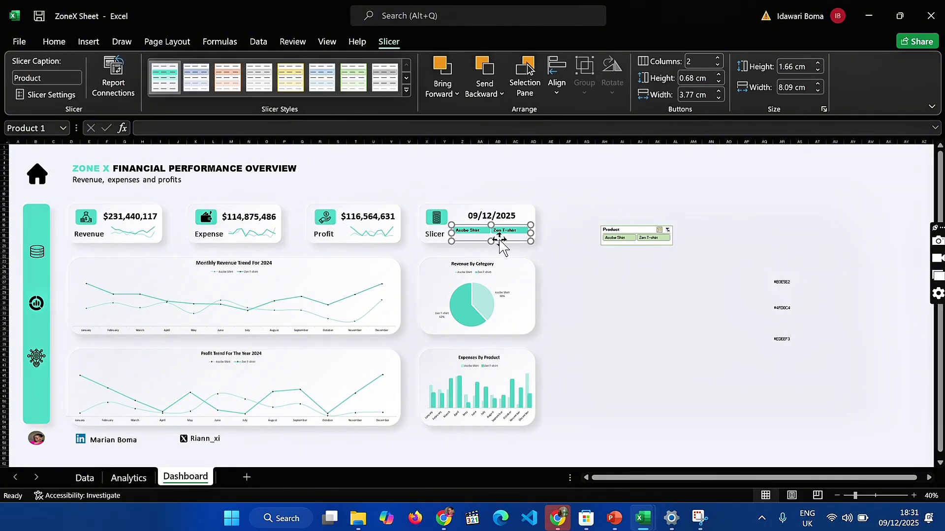
left_click(620, 339)
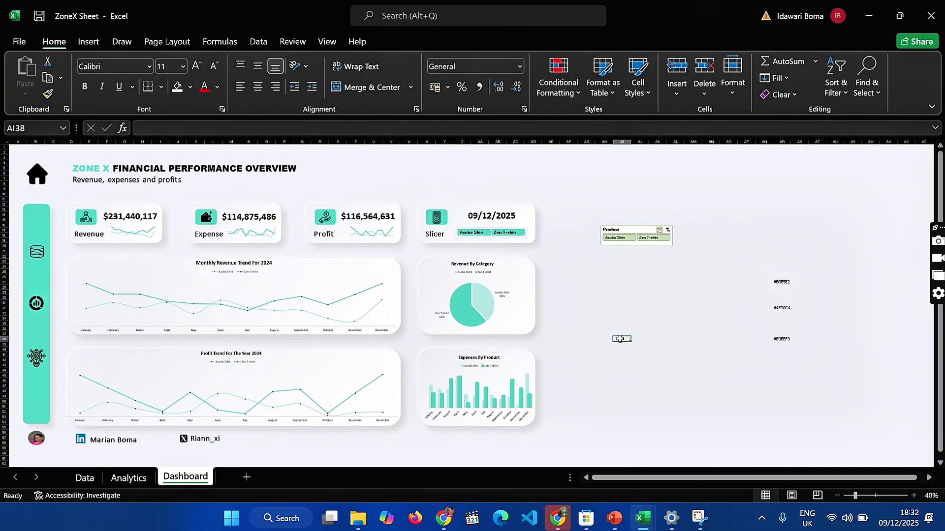
Delete the spare green Product slicer located outside the dashboard cards
left_click(633, 230)
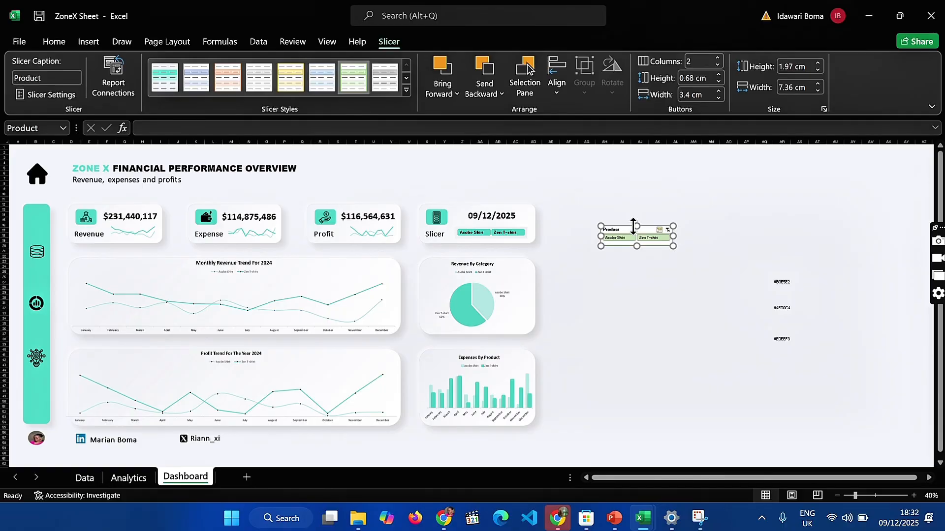
key("Delete")
left_click(612, 276)
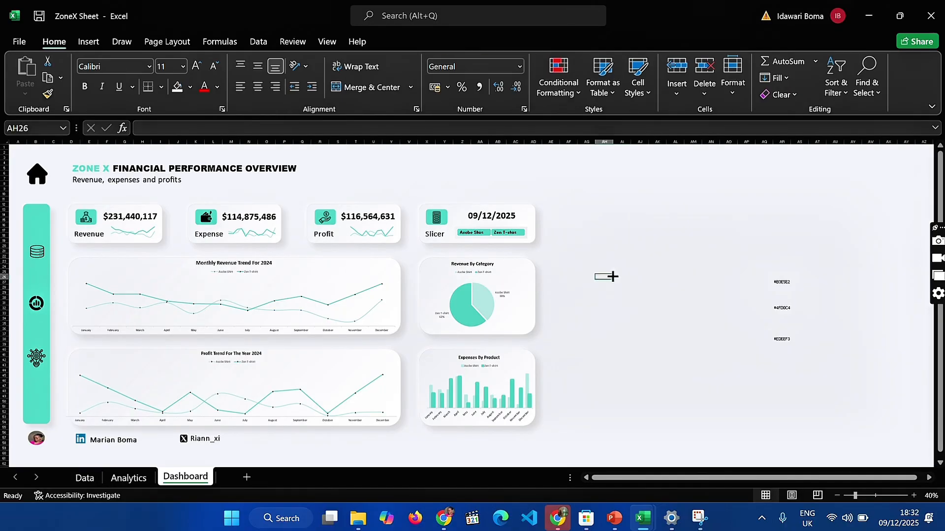